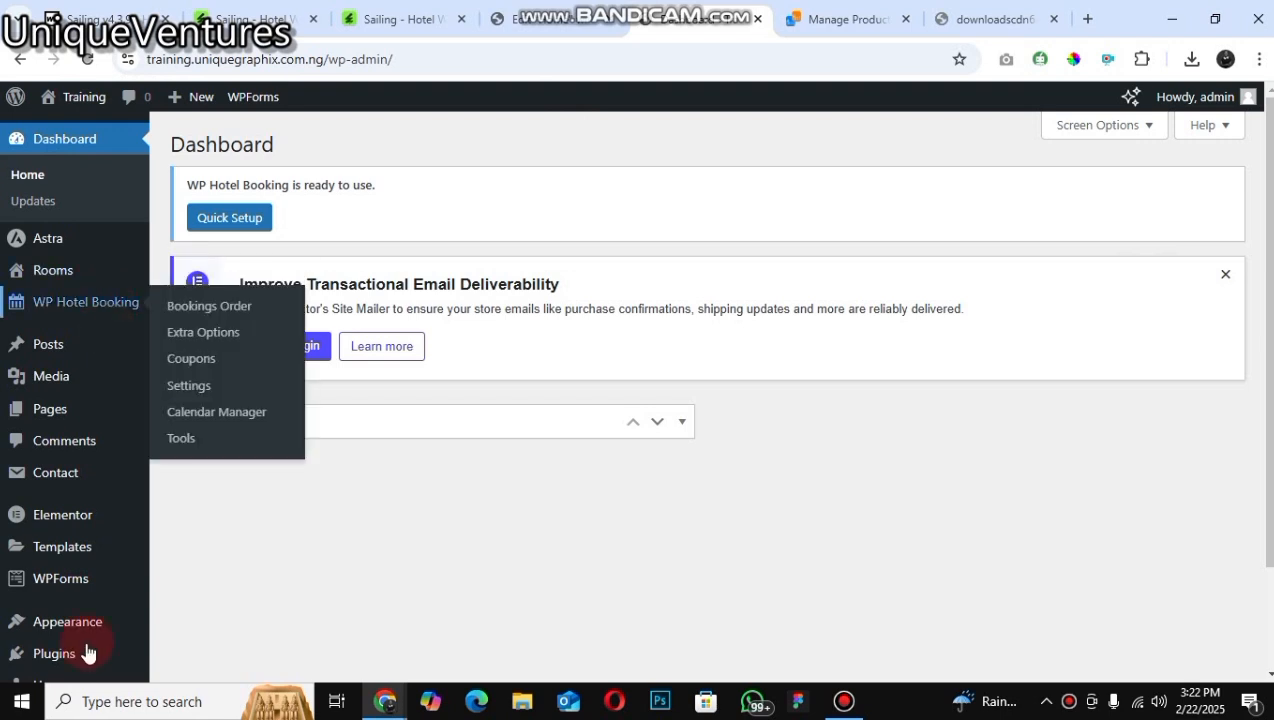
# Step: Open the installed plugins page and scroll through the list of installed plugins
pyautogui.click(225, 572)
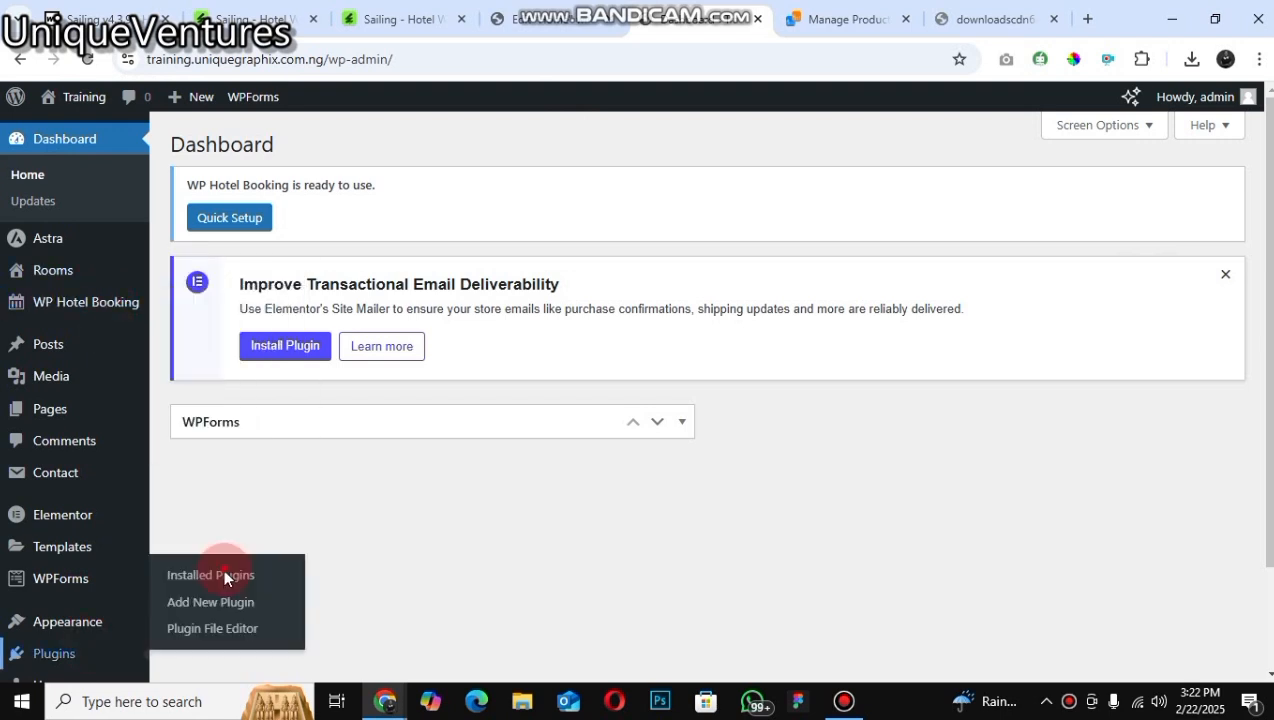
pyautogui.click(220, 602)
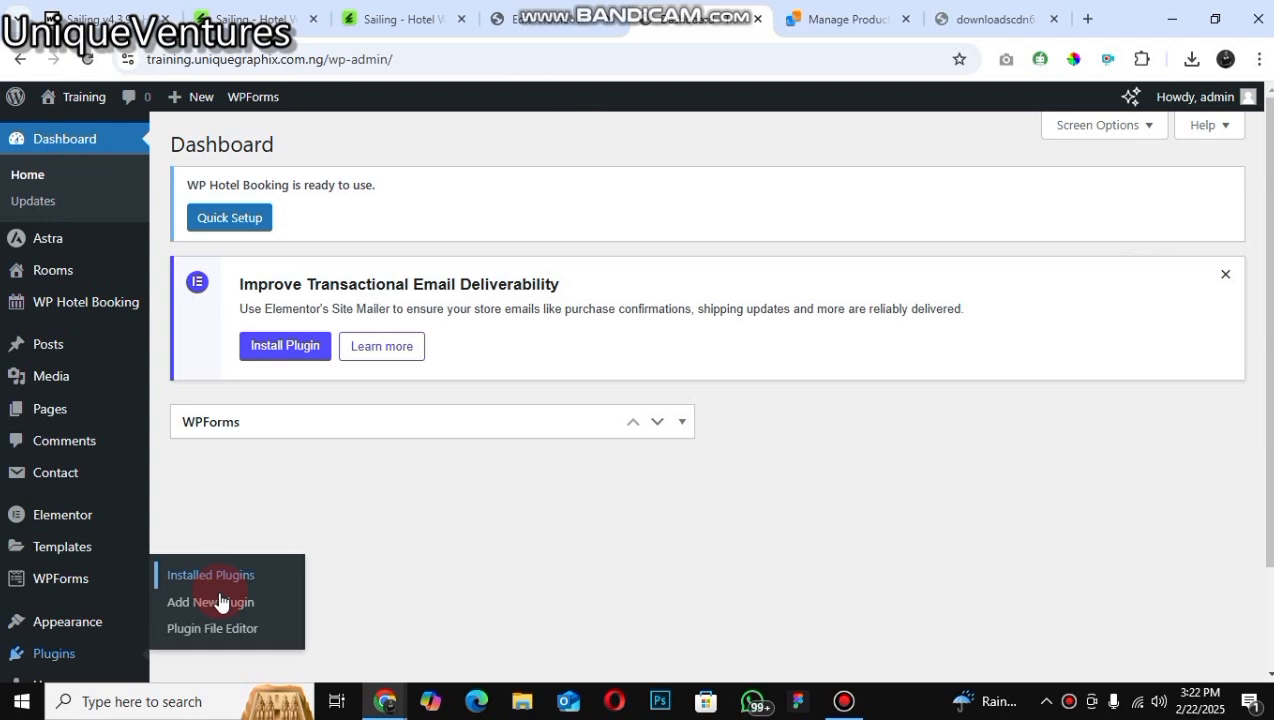
pyautogui.click(198, 588)
pyautogui.click(184, 546)
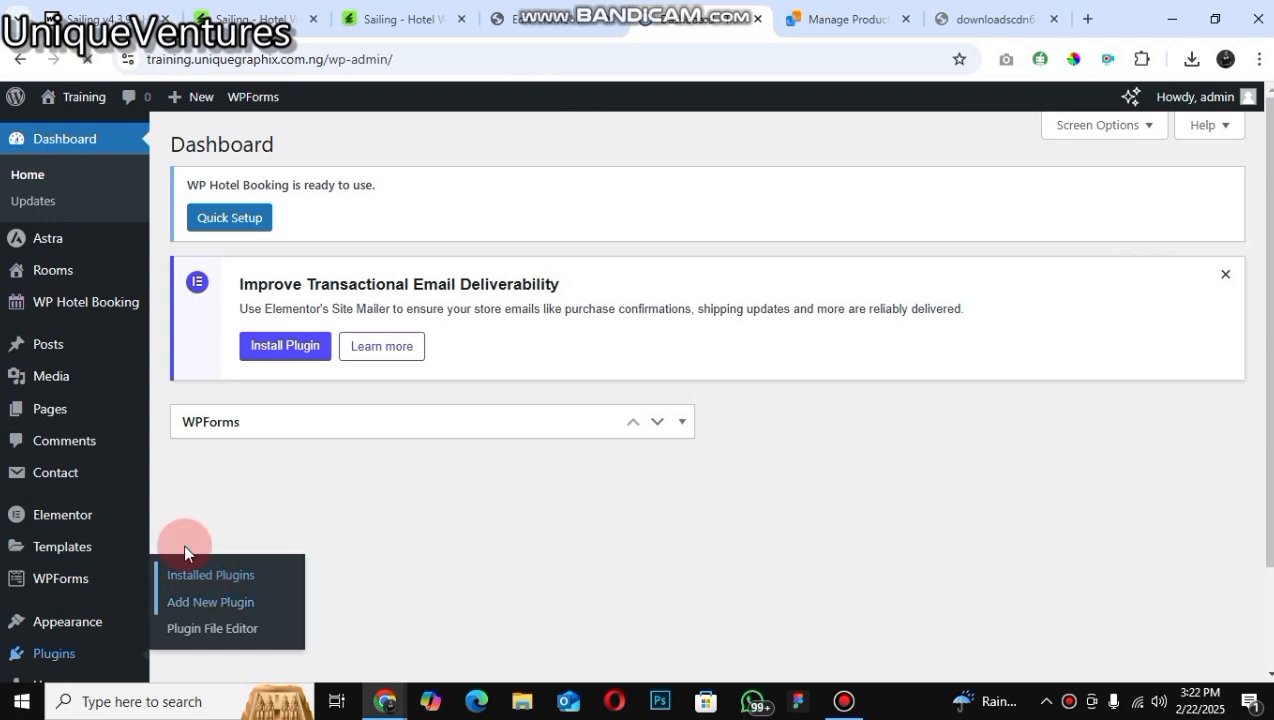
pyautogui.click(225, 368)
pyautogui.click(284, 470)
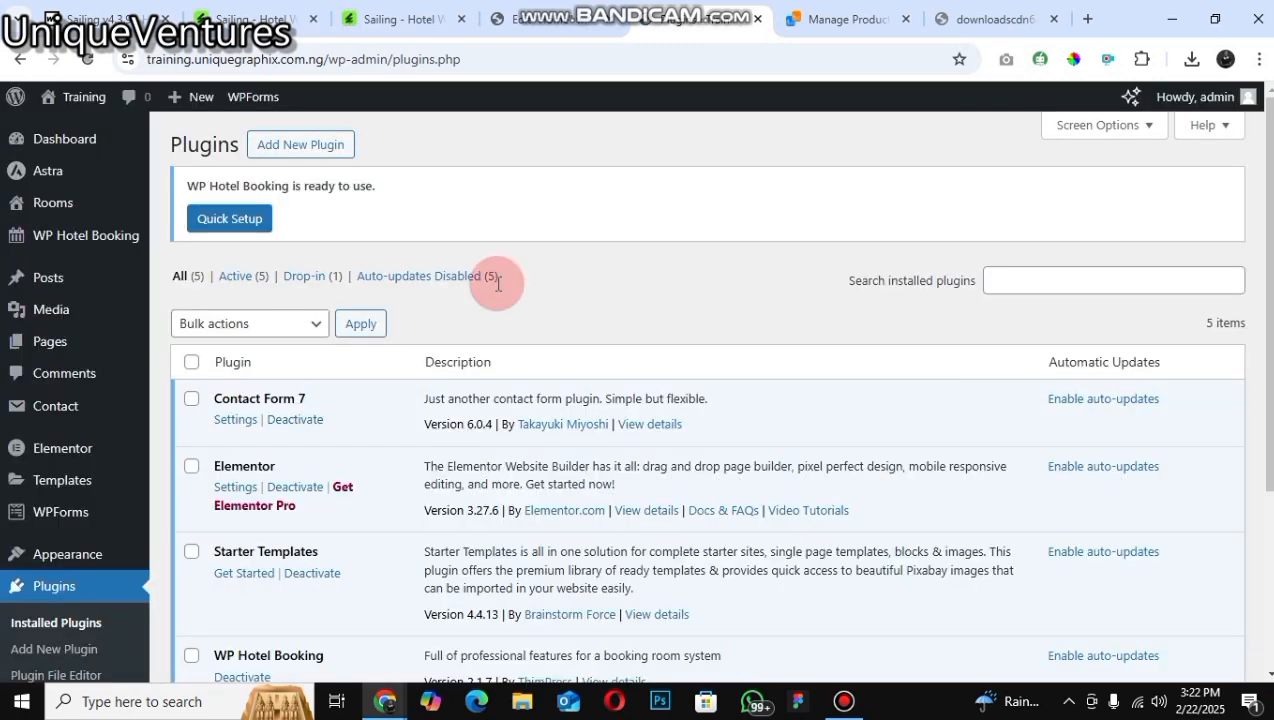
pyautogui.scroll(-1, 497, 283)
pyautogui.scroll(-3, 537, 337)
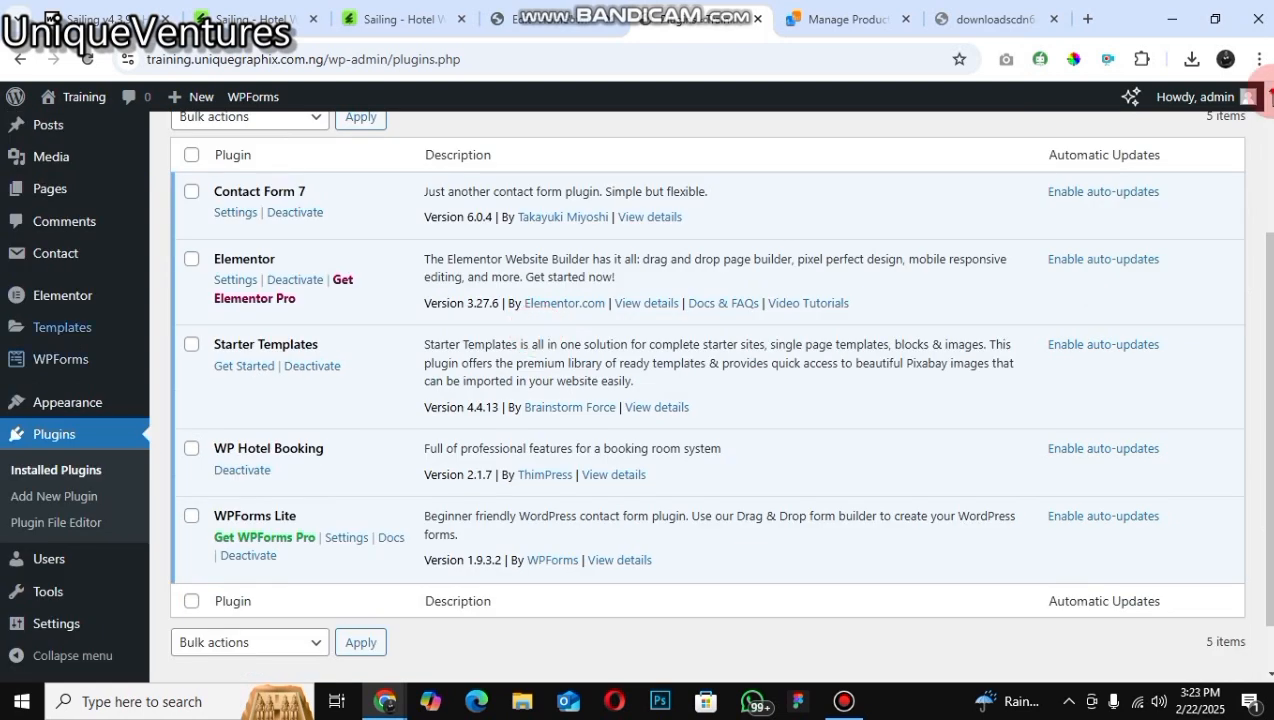
pyautogui.scroll(2, 133, 337)
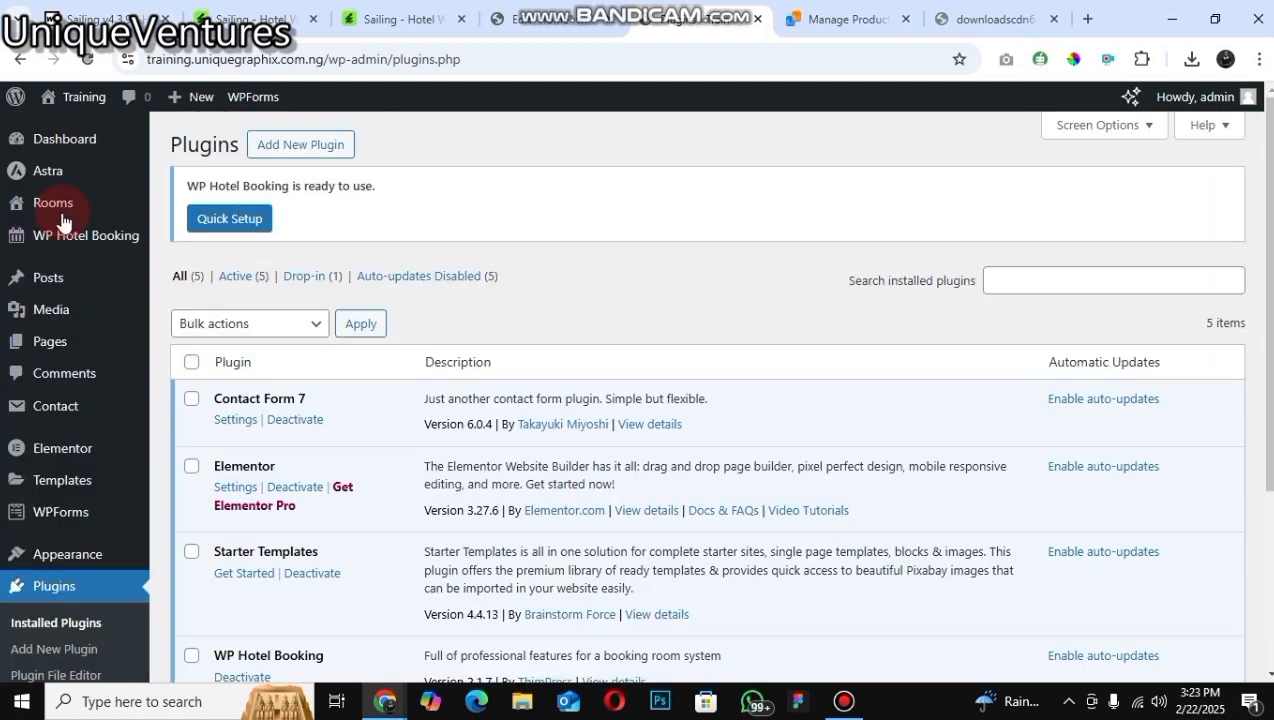
# Step: Open the hotel Bookings Order list and start adding a new booking
pyautogui.moveTo(70, 244)
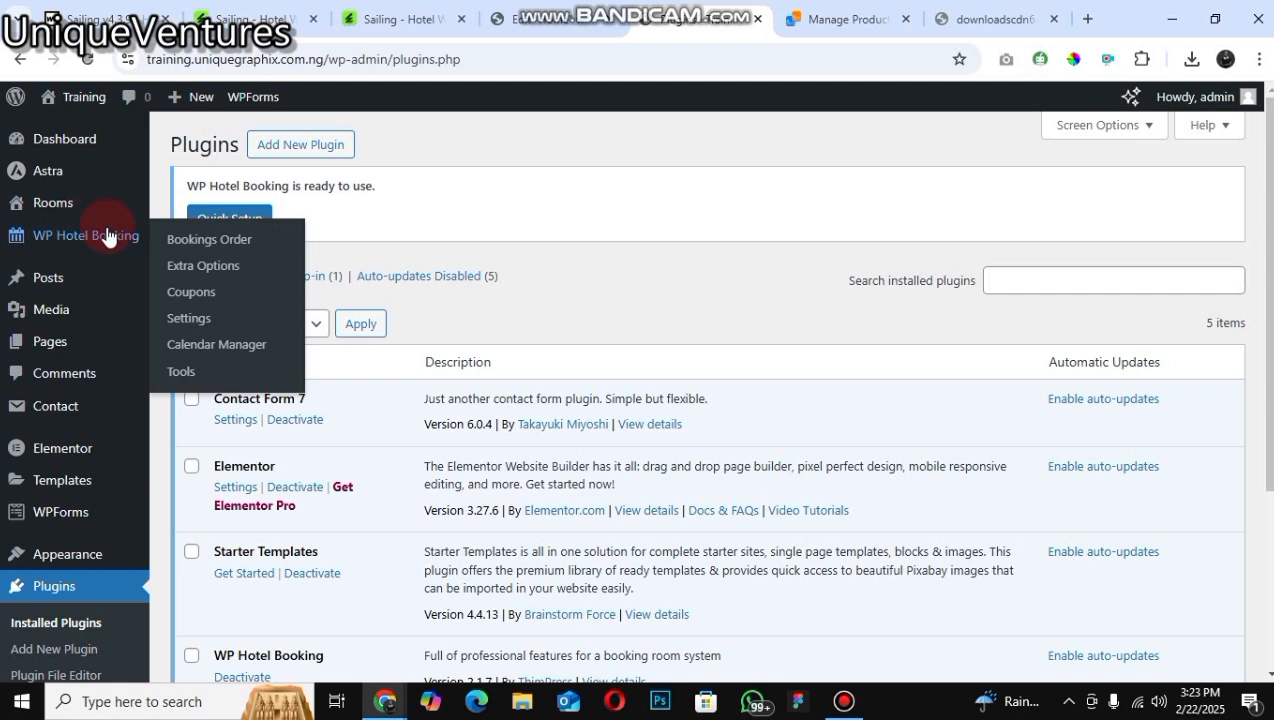
pyautogui.click(217, 241)
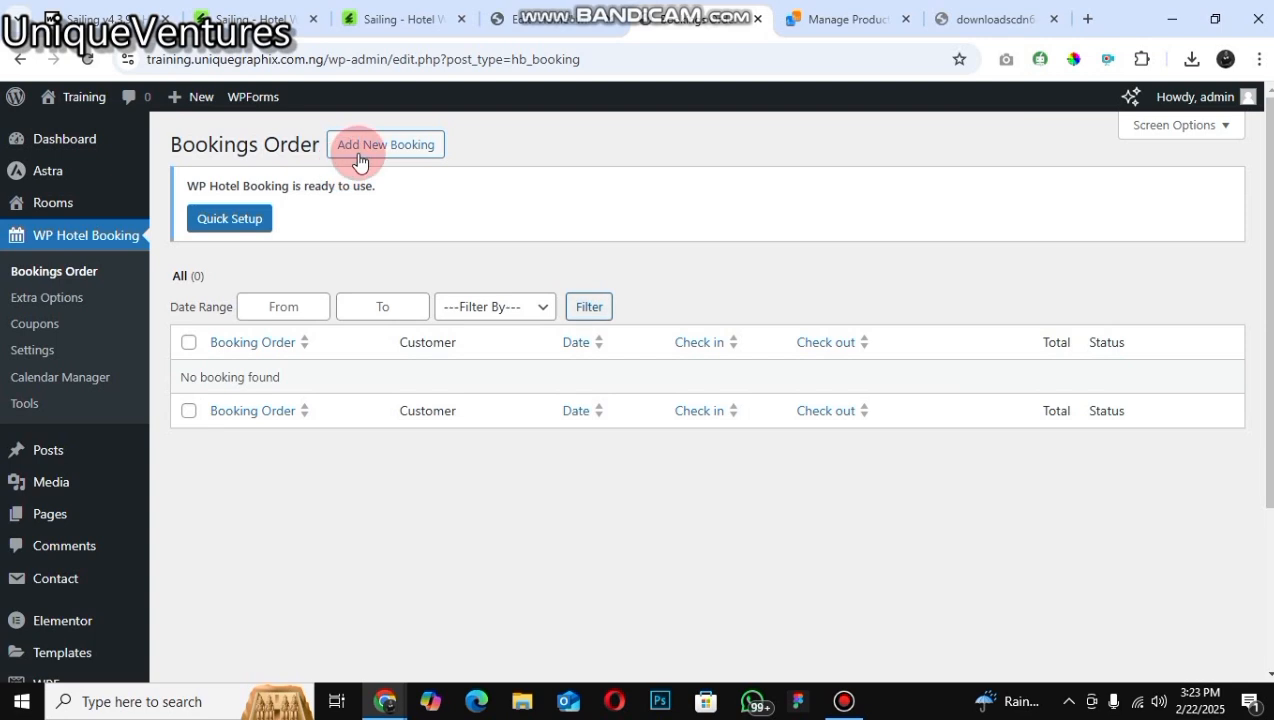
pyautogui.click(359, 161)
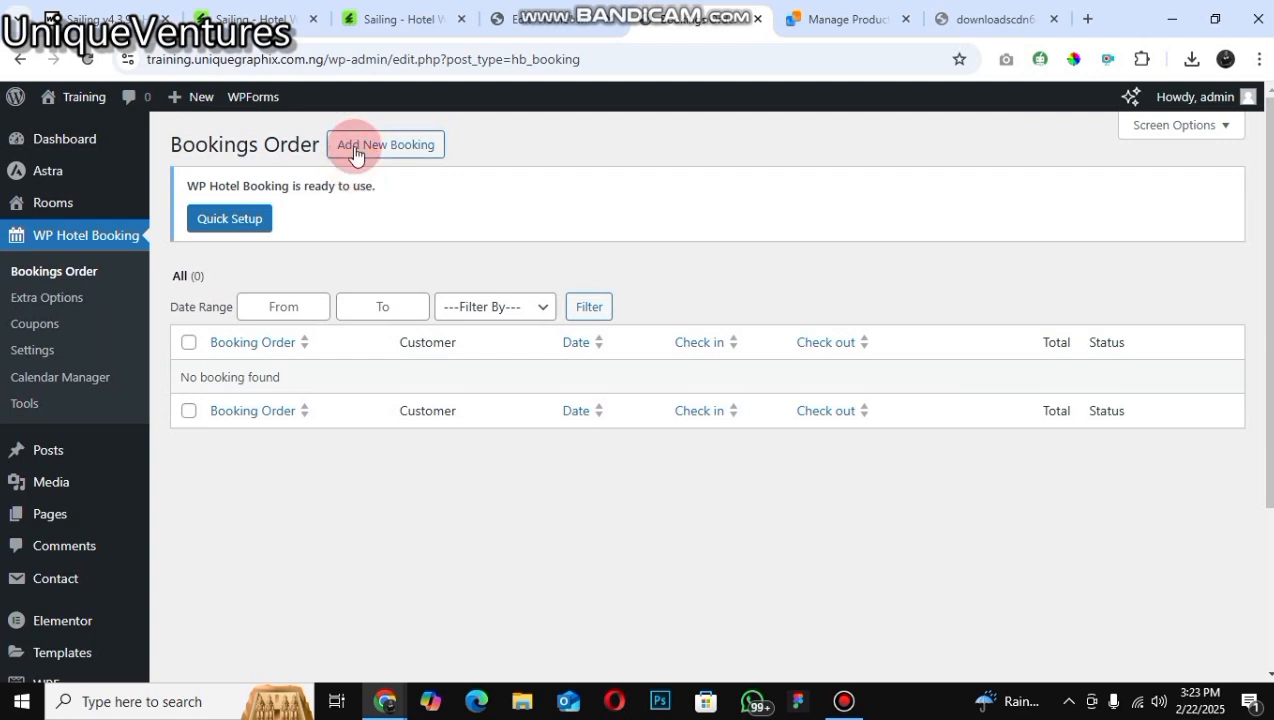
pyautogui.click(355, 150)
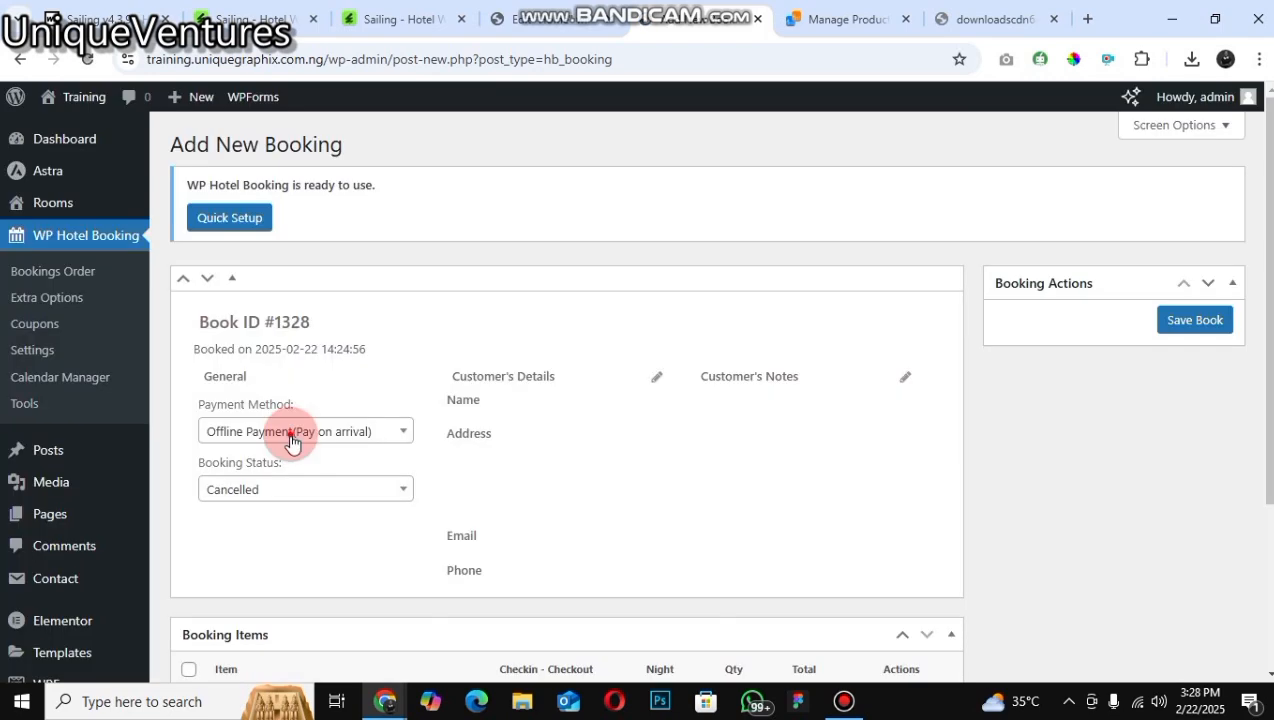
# Step: Explore the new booking's payment method choices and the customer title, details and notes fields
pyautogui.click(292, 431)
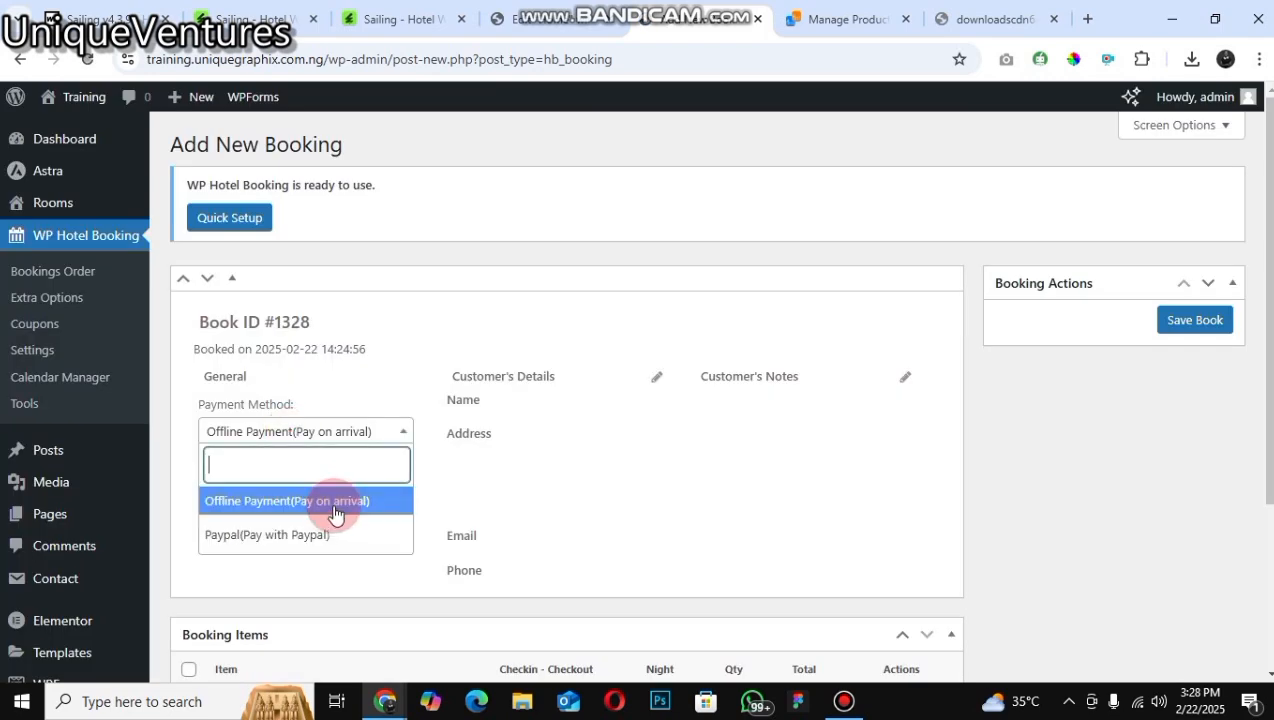
pyautogui.click(497, 438)
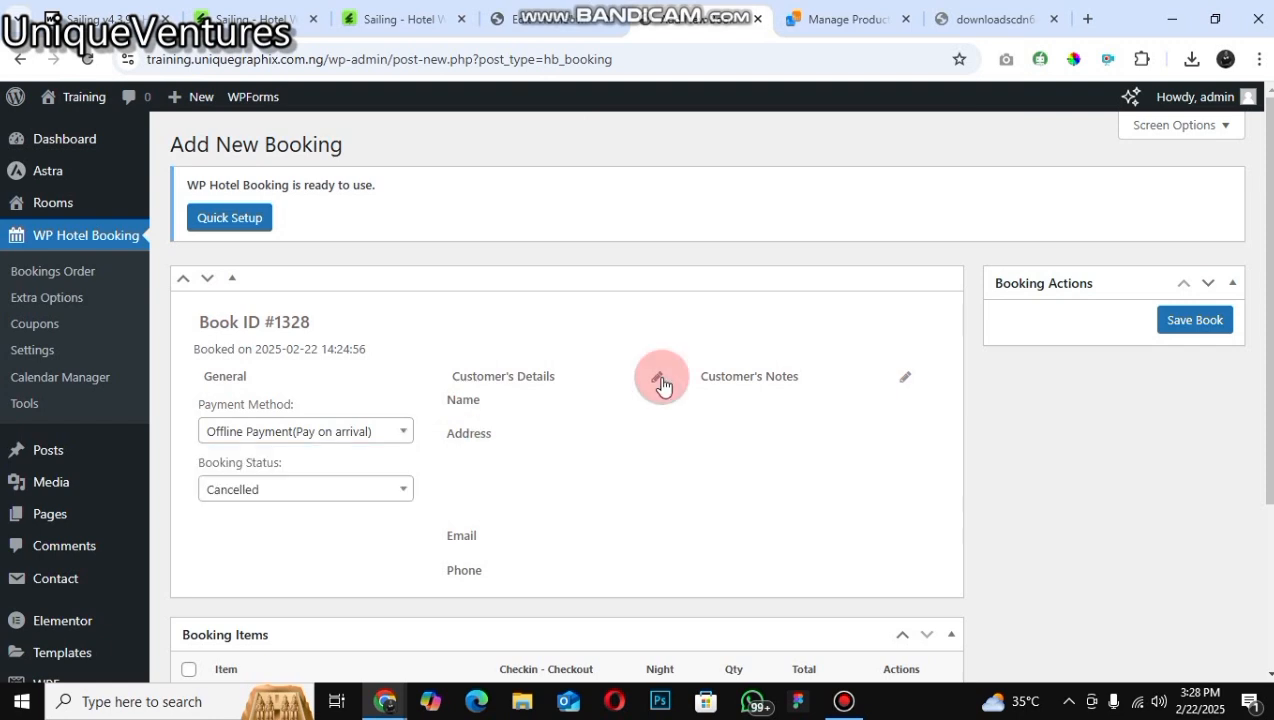
pyautogui.click(487, 423)
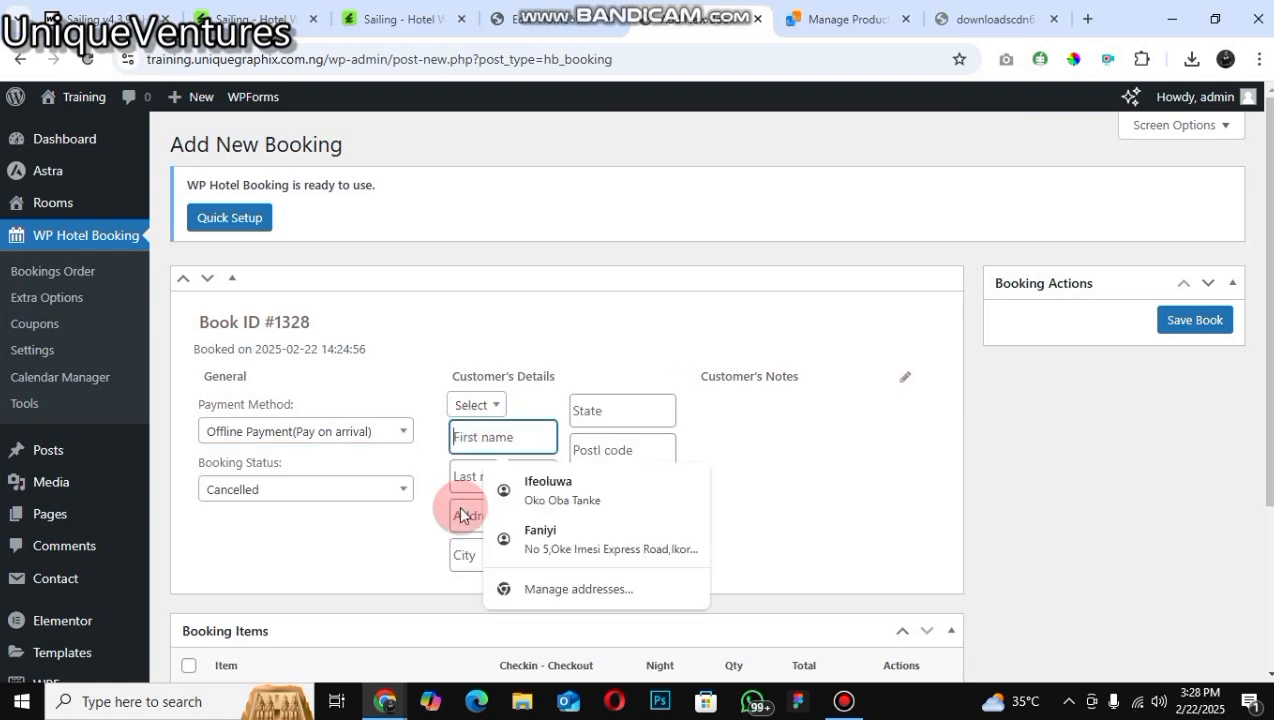
pyautogui.click(475, 405)
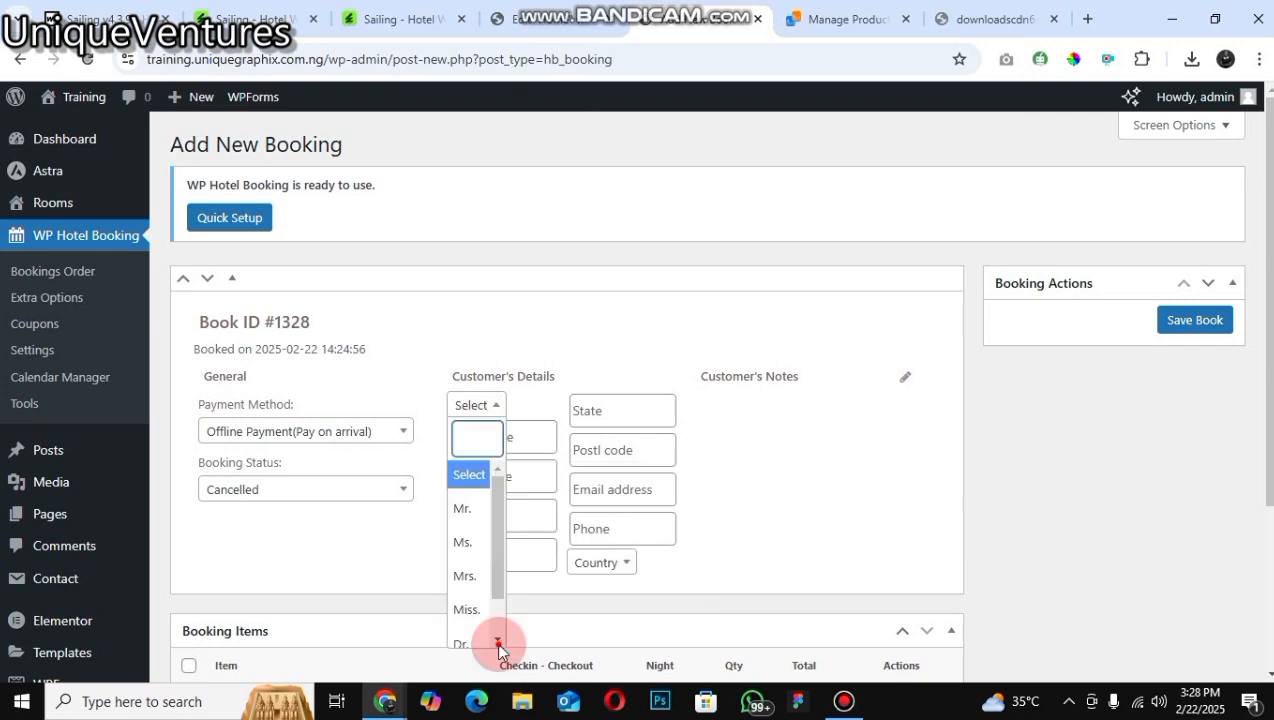
pyautogui.scroll(-1, 475, 482)
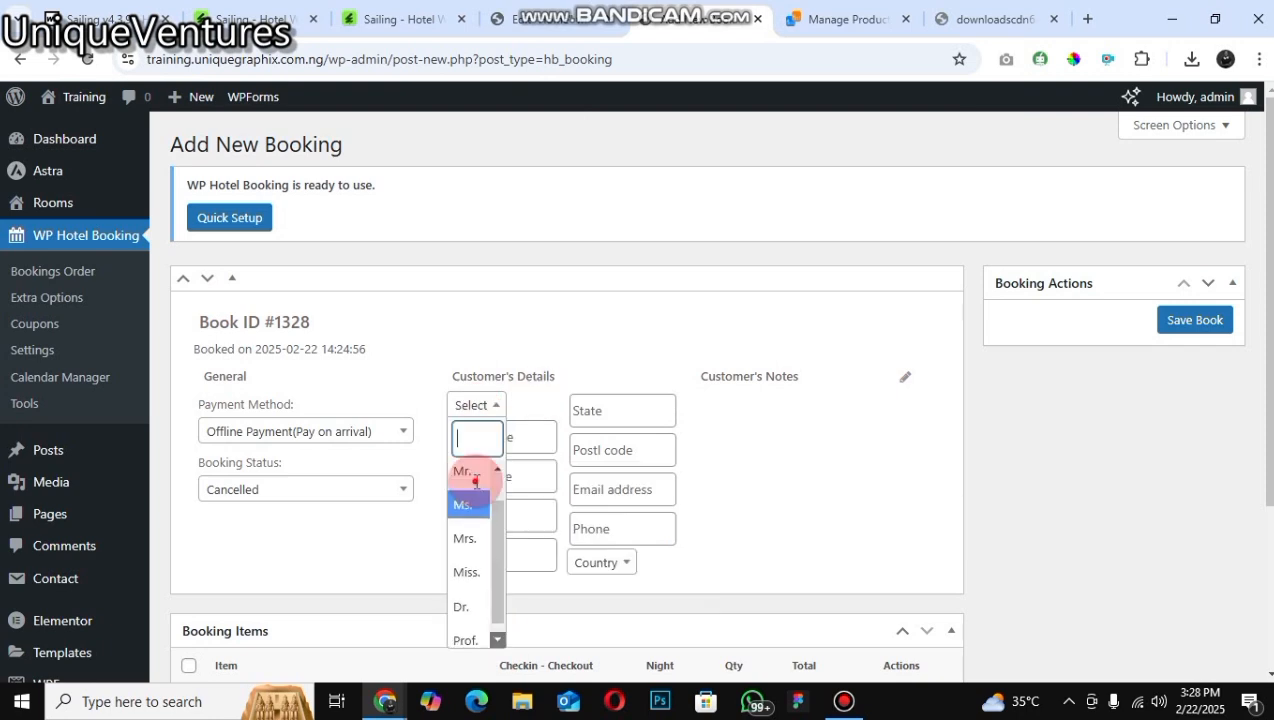
pyautogui.scroll(-1, 476, 482)
pyautogui.click(537, 437)
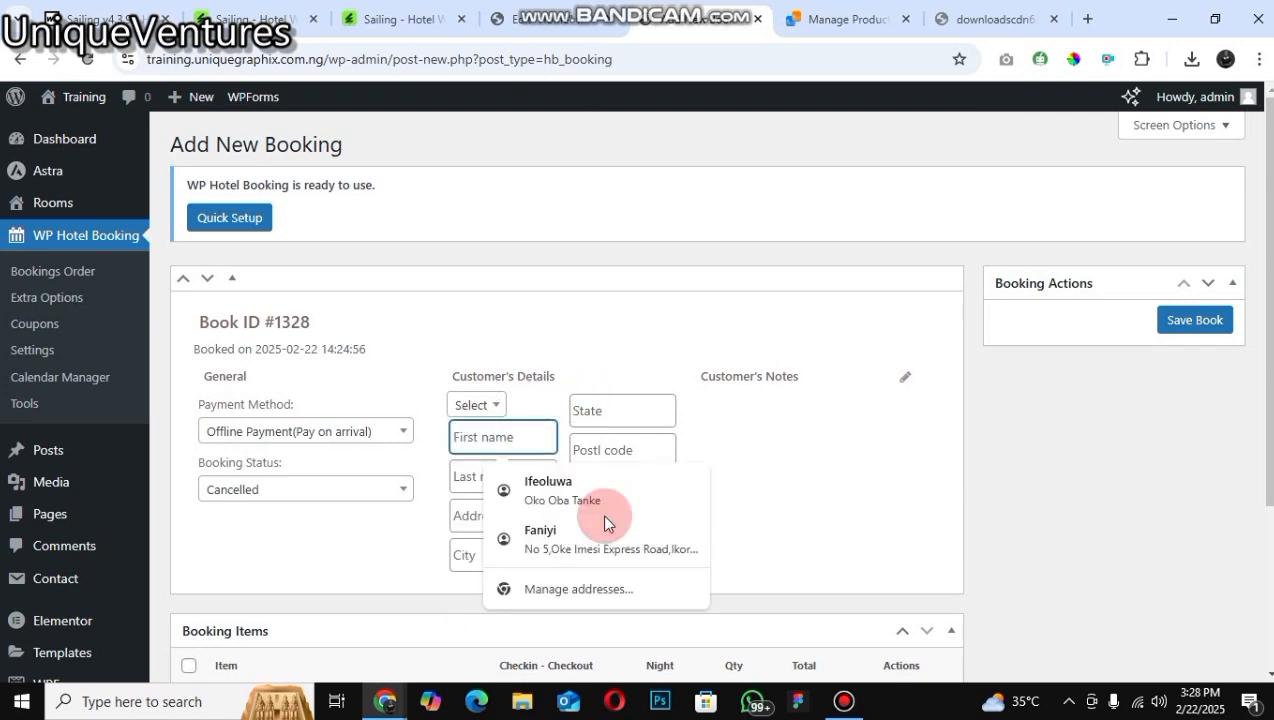
pyautogui.click(640, 412)
pyautogui.click(646, 435)
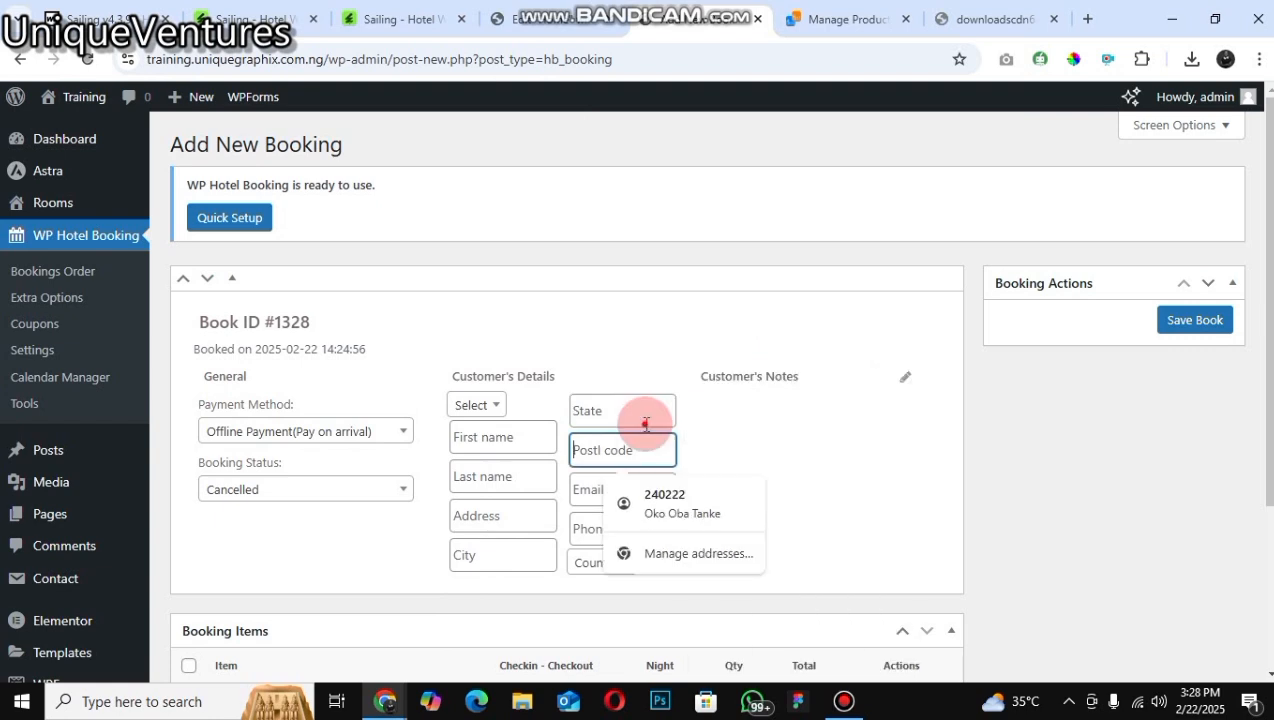
pyautogui.click(768, 458)
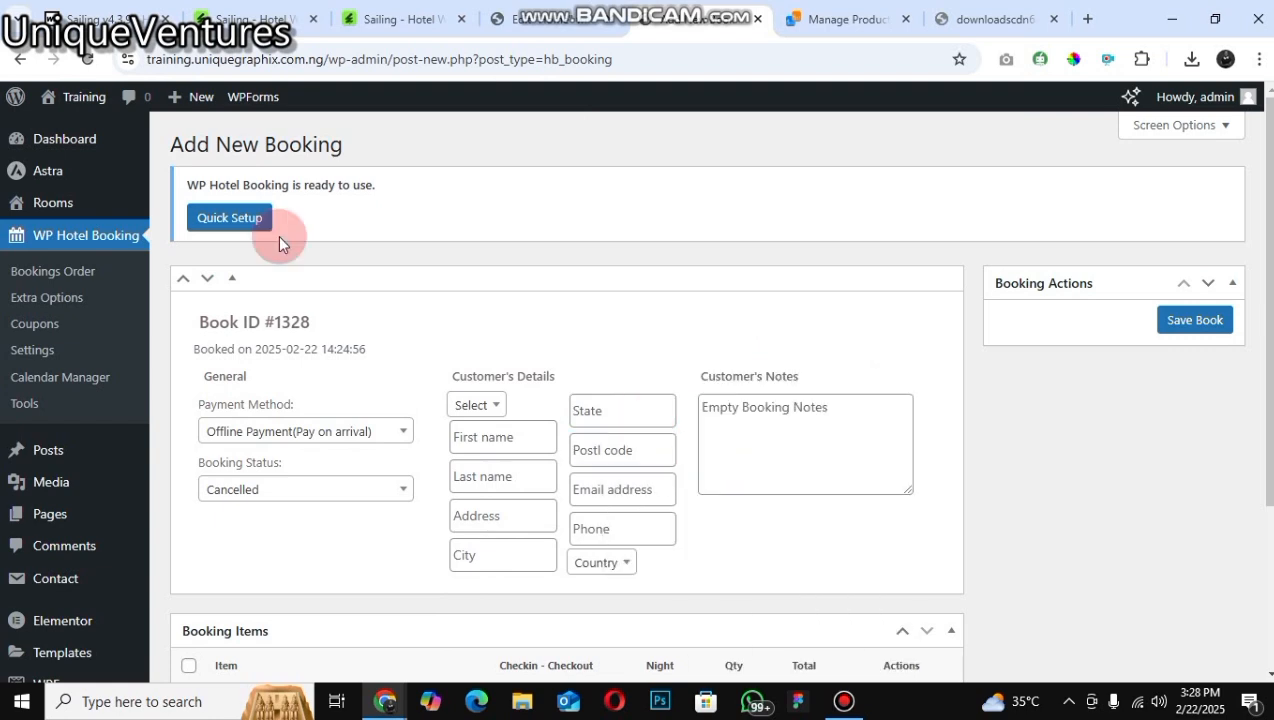
pyautogui.click(766, 455)
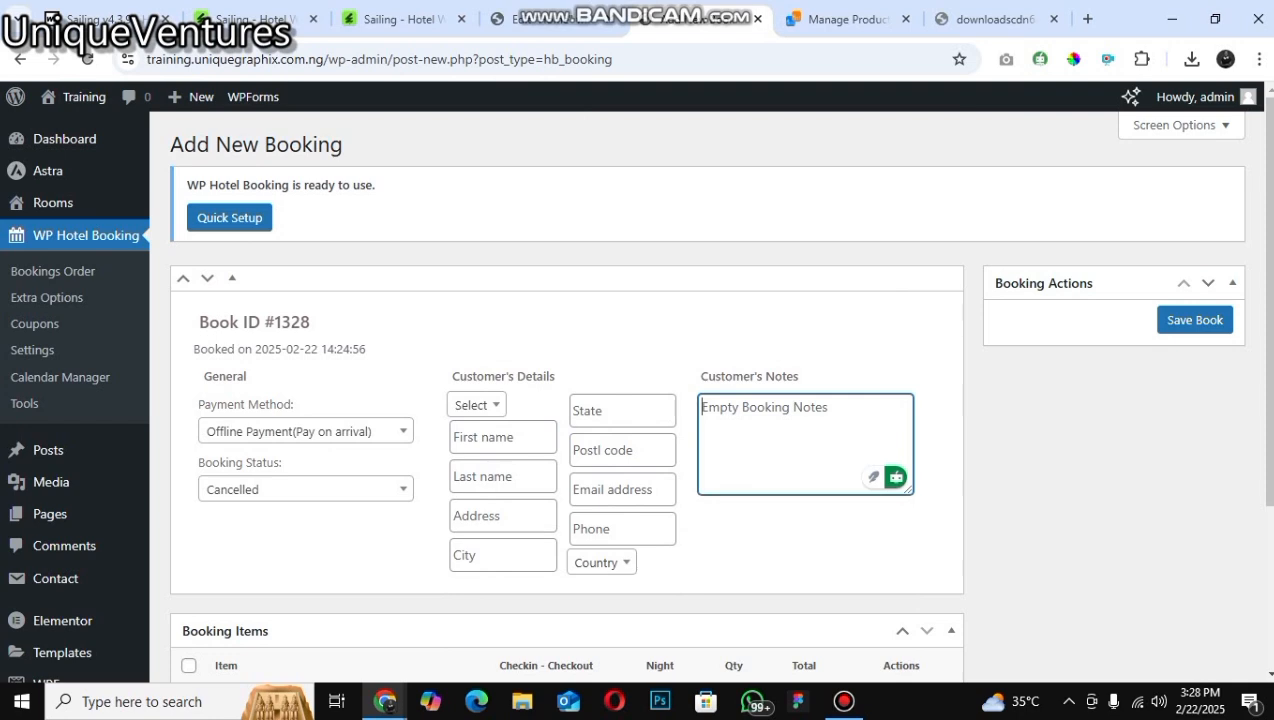
# Step: Examine the booking items section and its bulk action choices on the new booking form
pyautogui.scroll(-1, 218, 436)
pyautogui.scroll(-2, 218, 436)
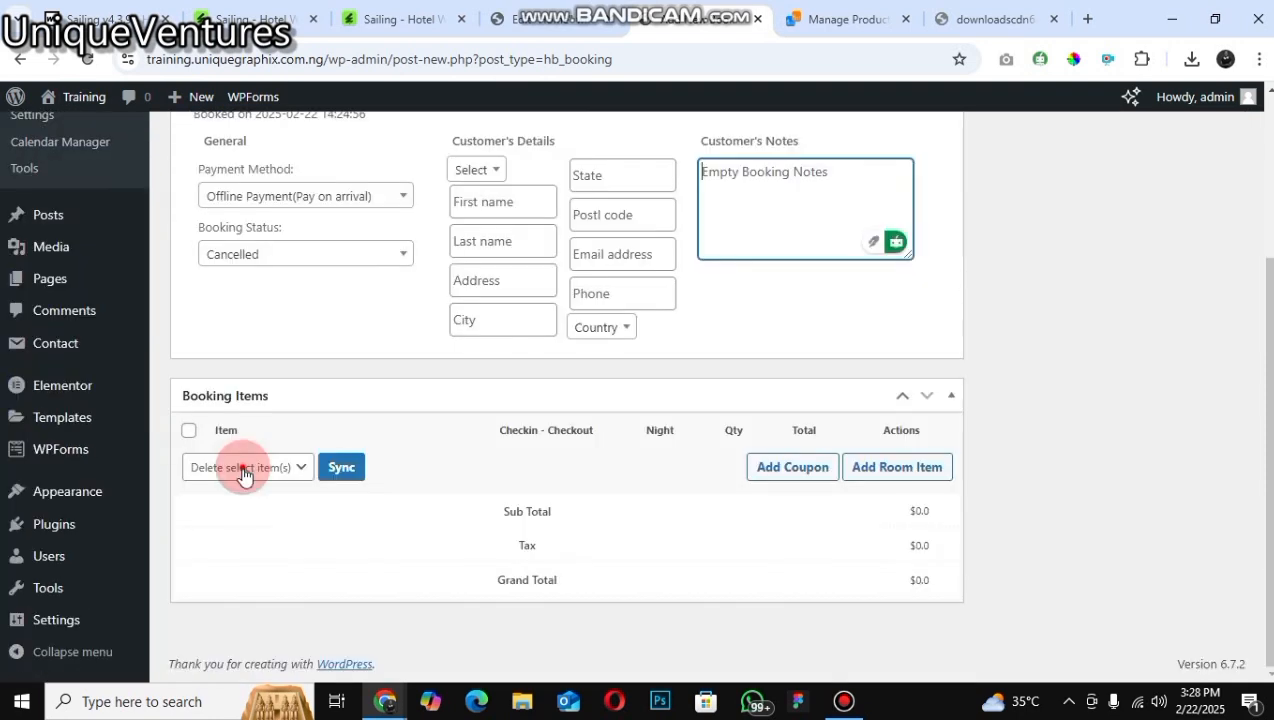
pyautogui.click(272, 477)
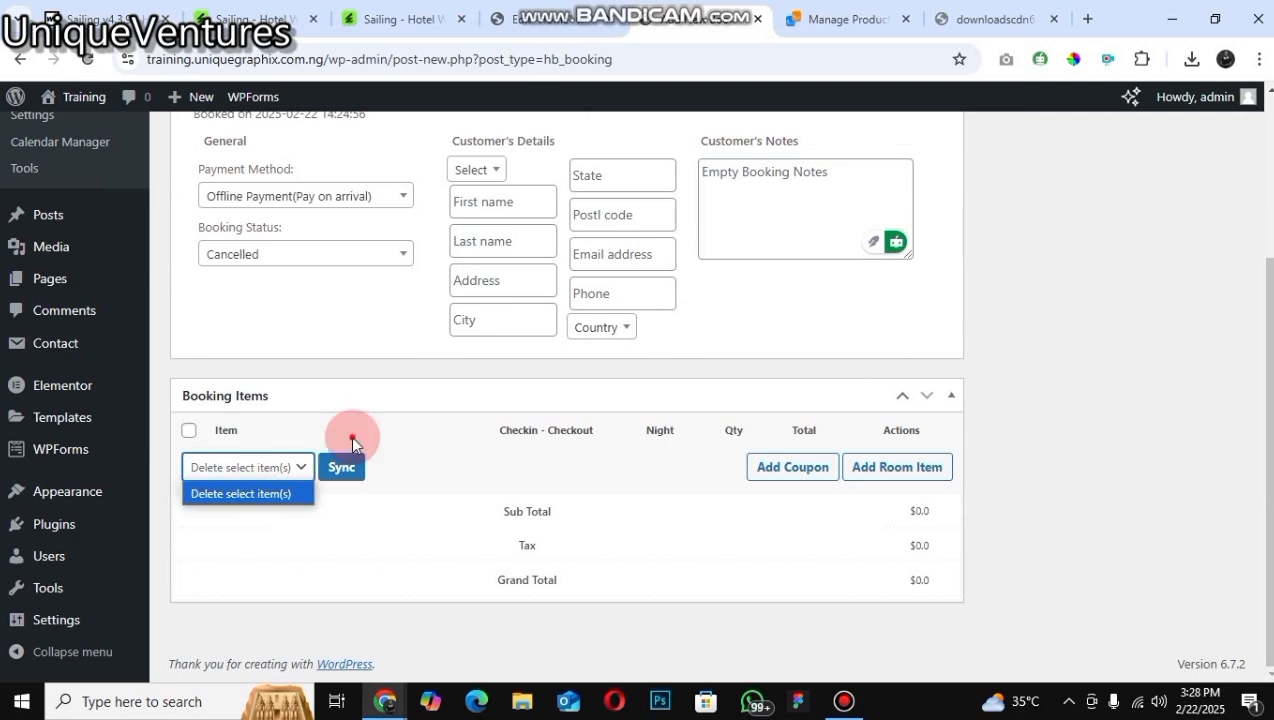
pyautogui.click(1210, 578)
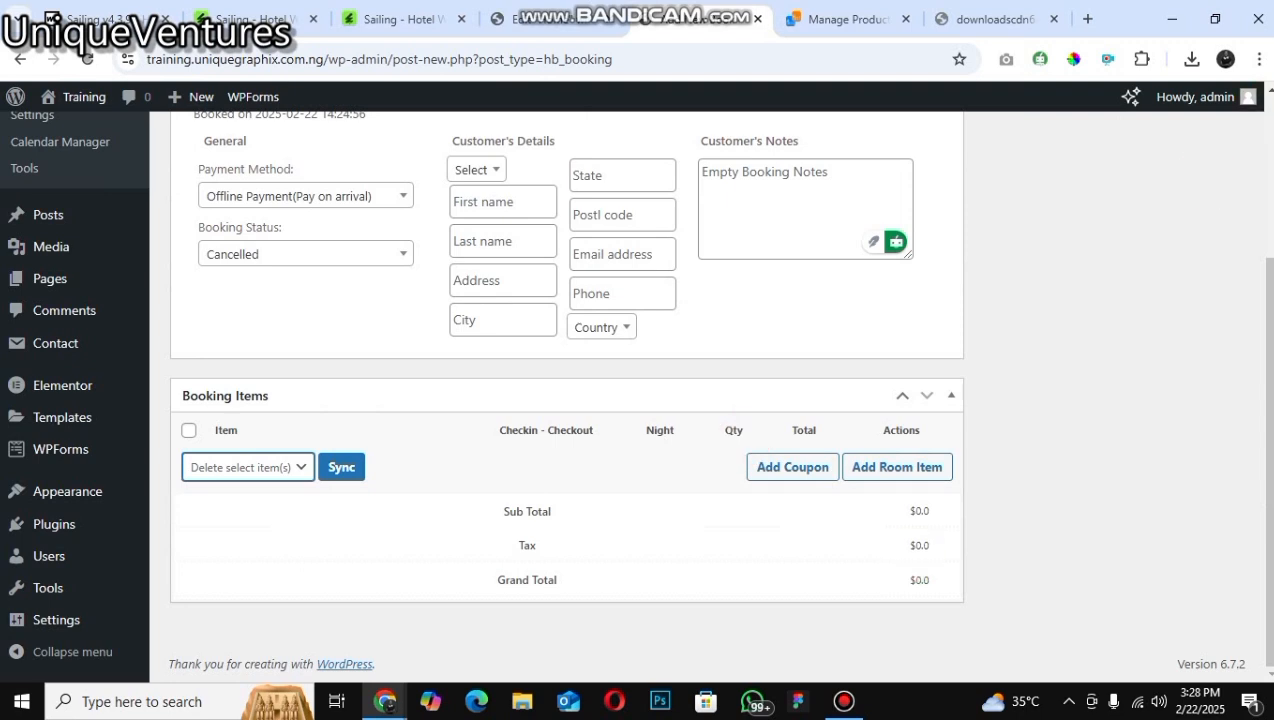
pyautogui.scroll(2, 65, 300)
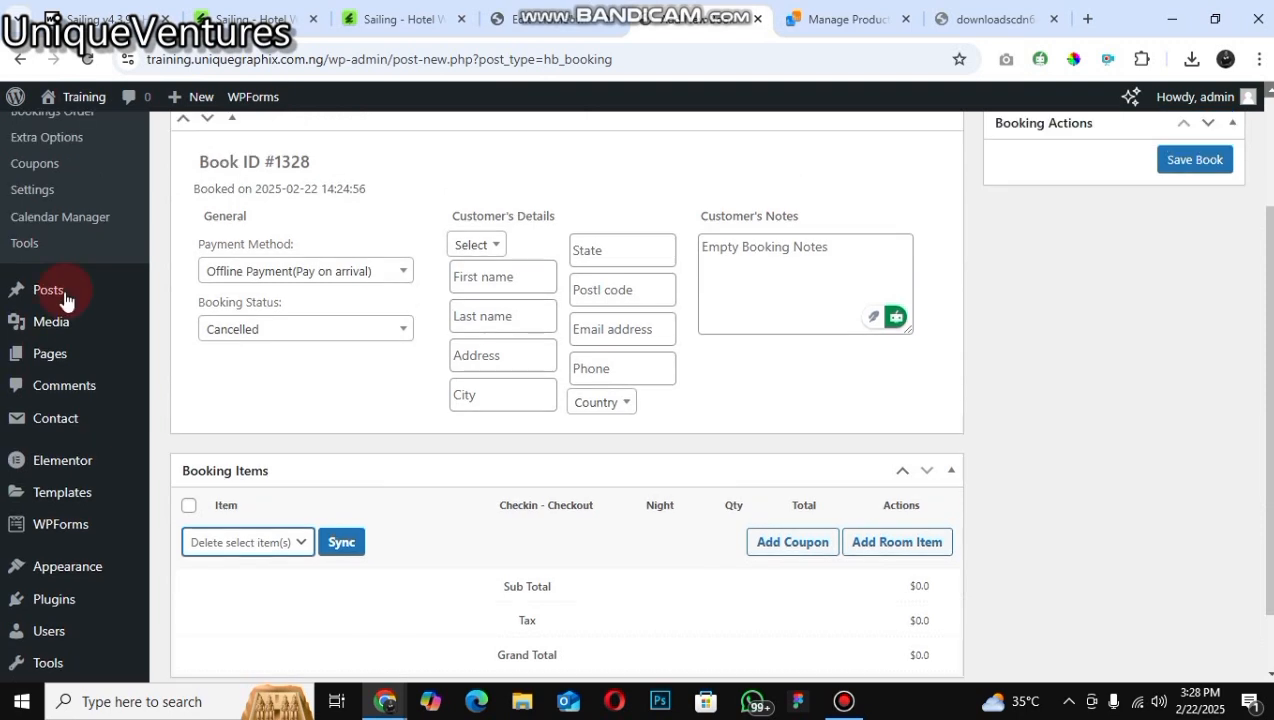
pyautogui.scroll(2, 65, 300)
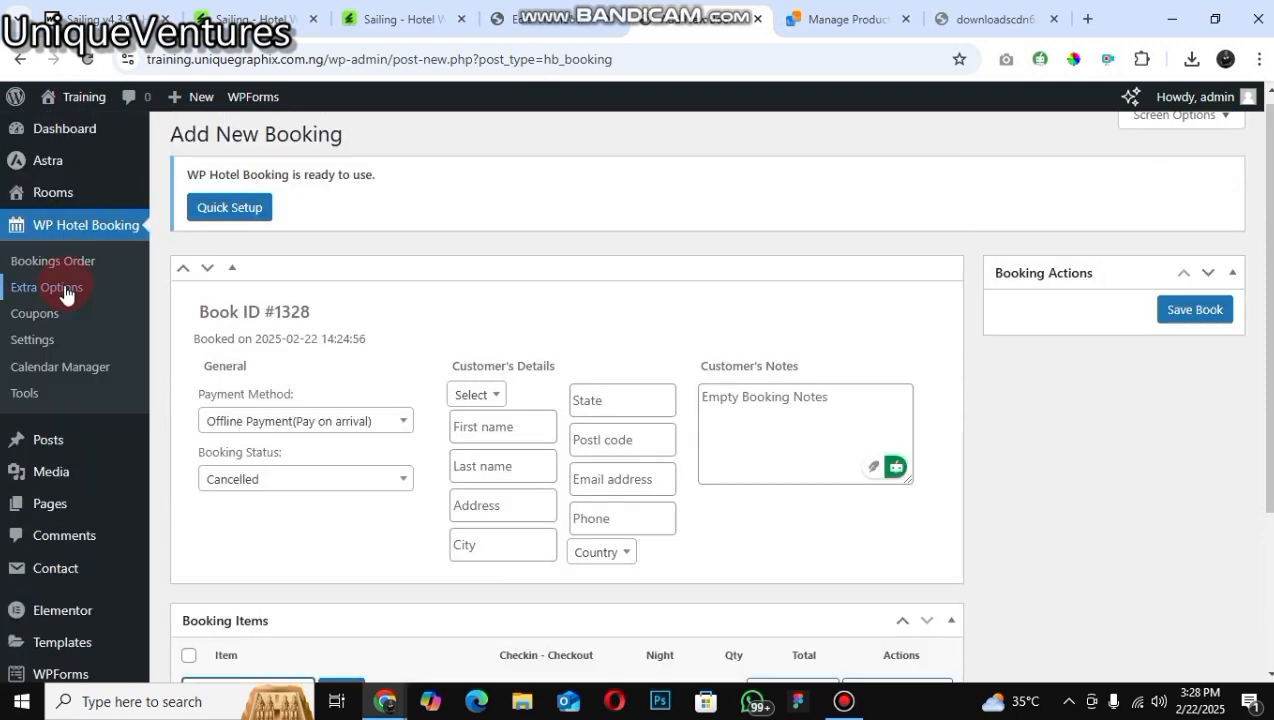
# Step: Open the Extra Options list, start a new extra room, and review its extra settings fields
pyautogui.click(66, 290)
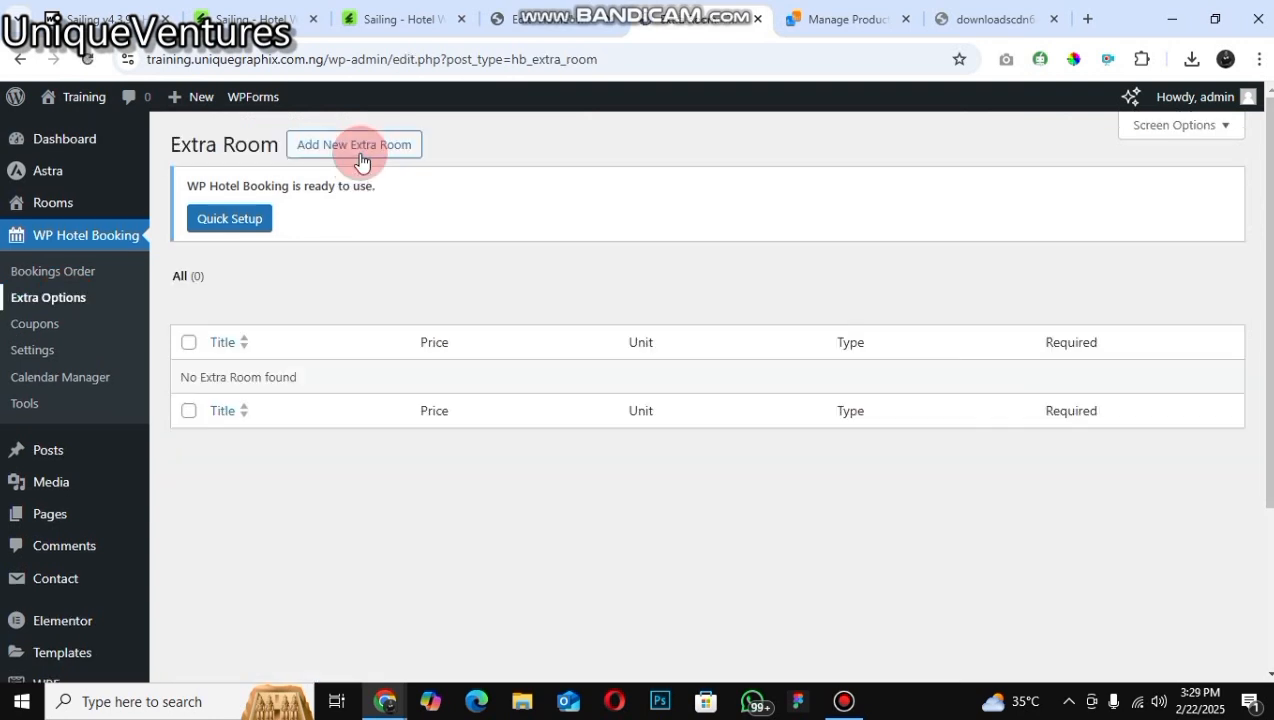
pyautogui.click(361, 161)
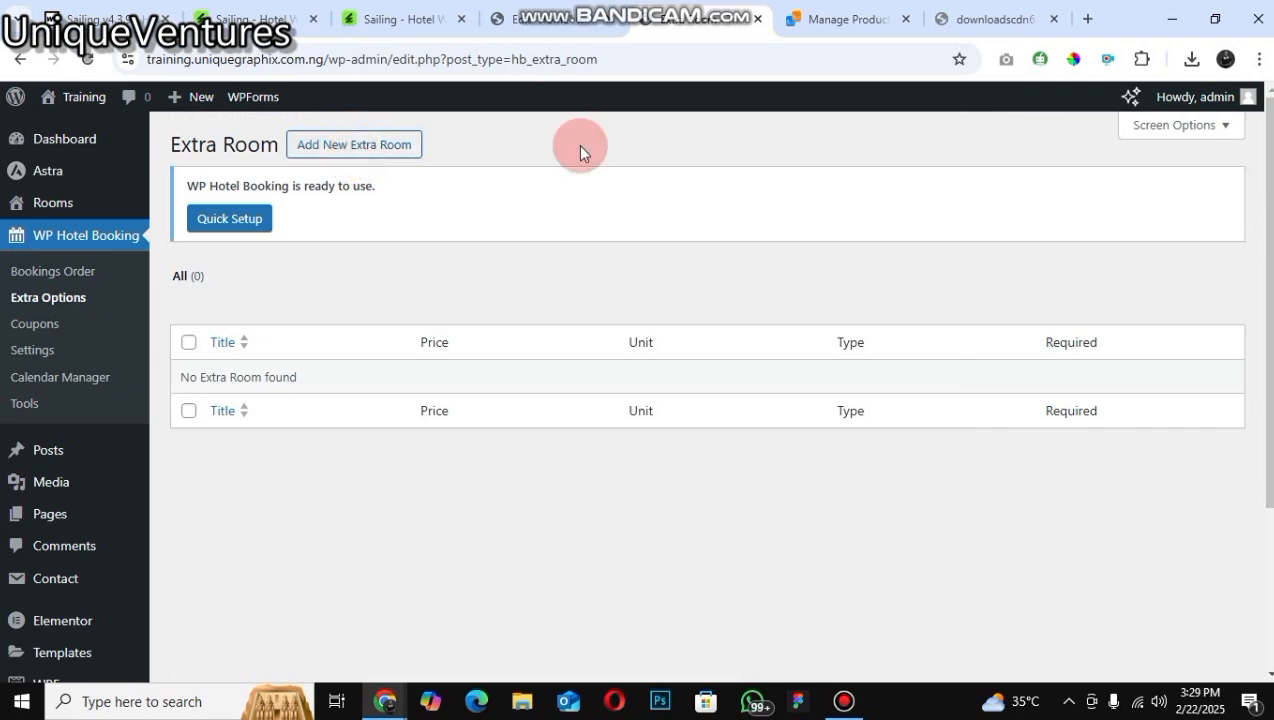
pyautogui.click(316, 146)
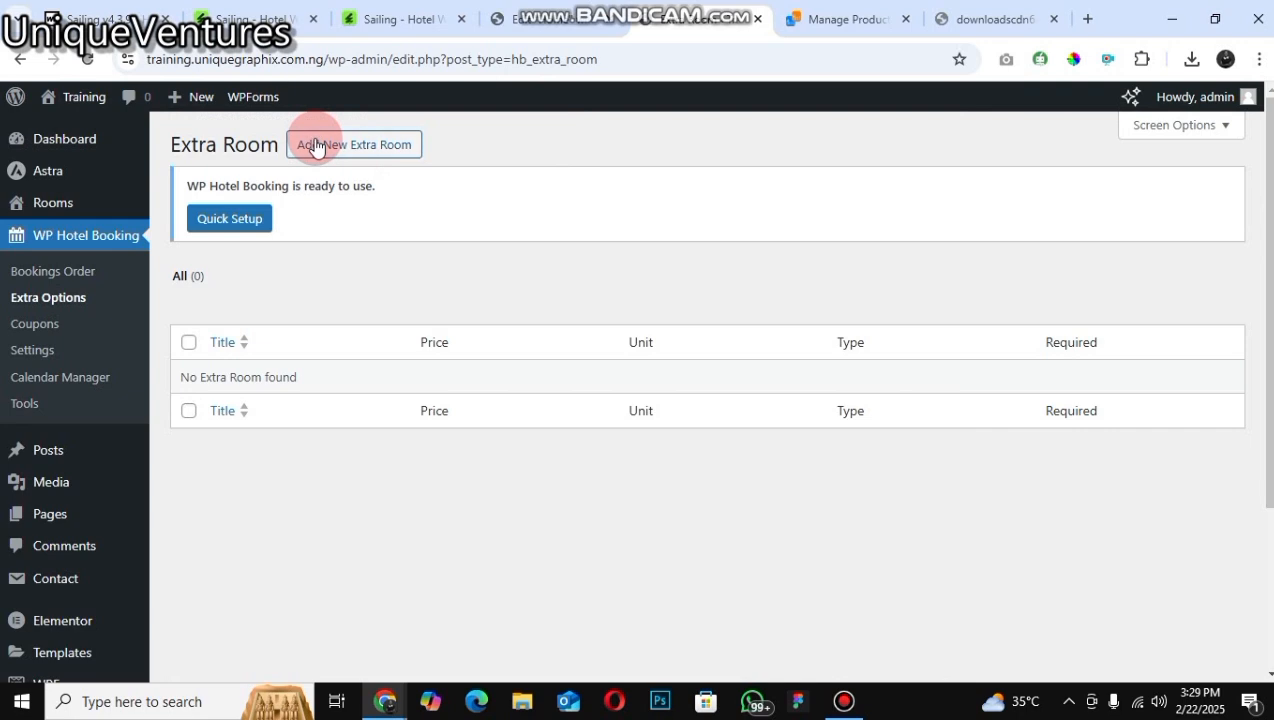
pyautogui.click(316, 146)
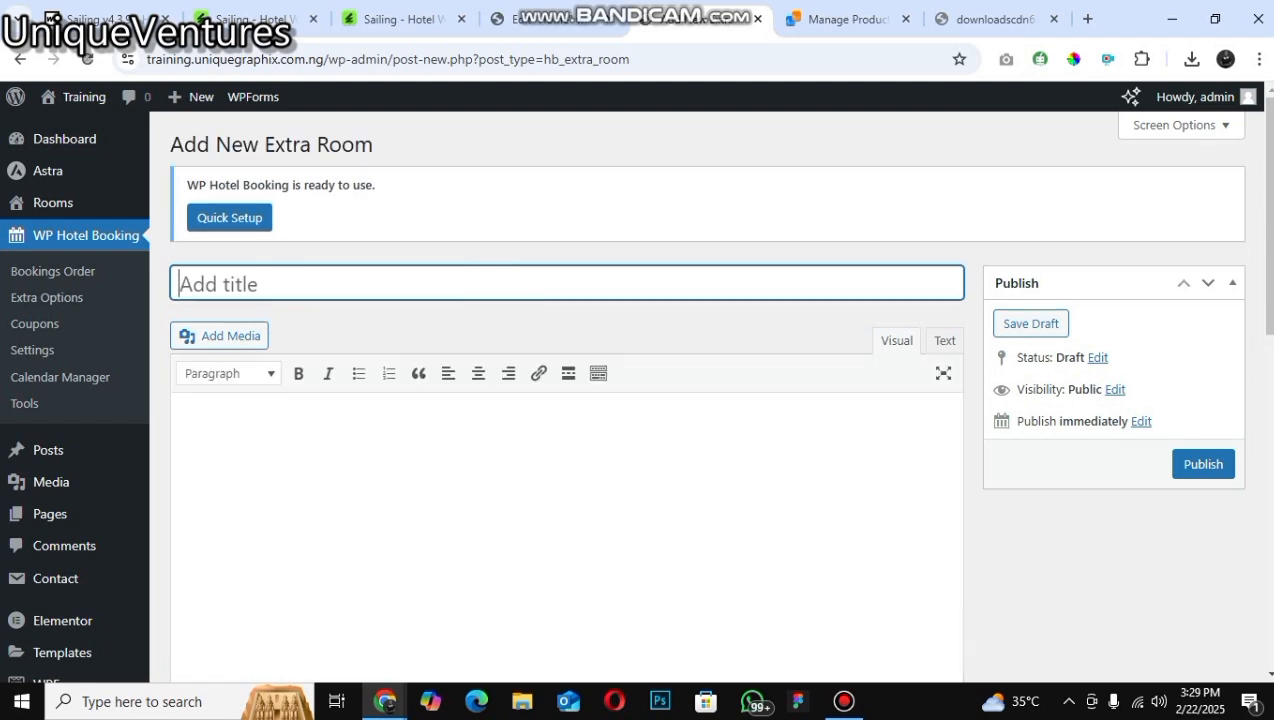
pyautogui.scroll(-1, 347, 226)
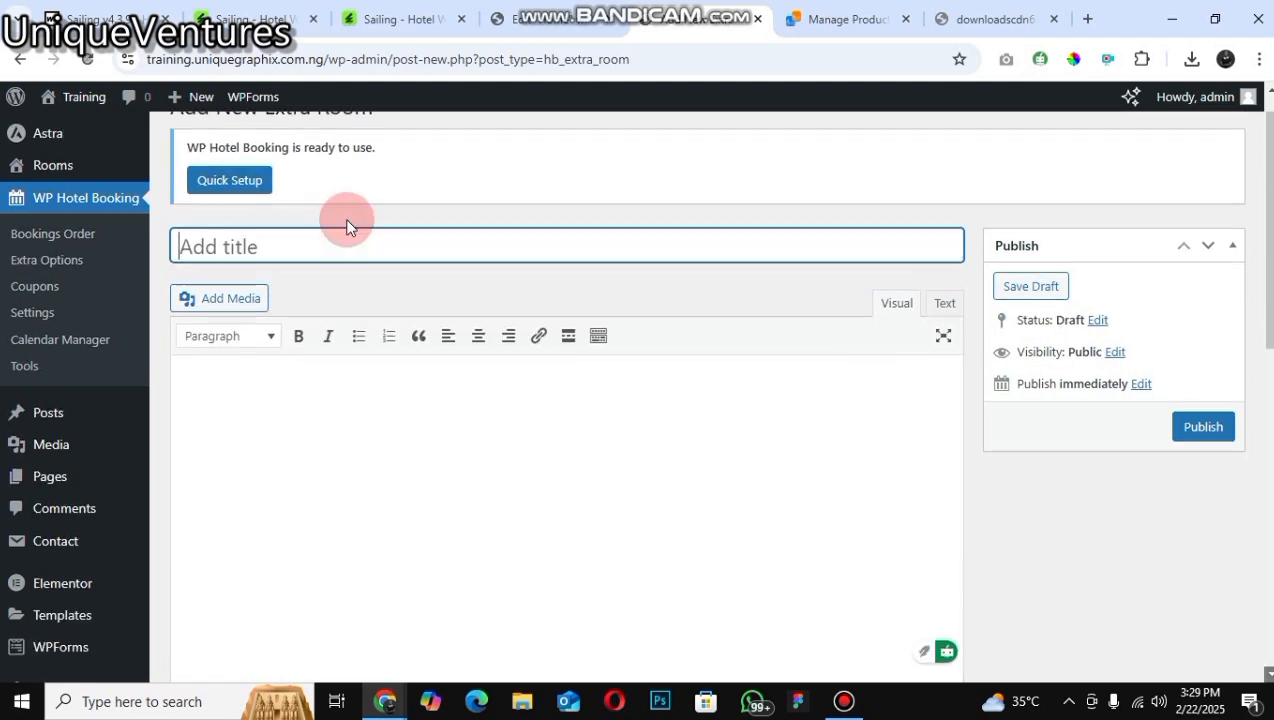
pyautogui.scroll(-5, 380, 228)
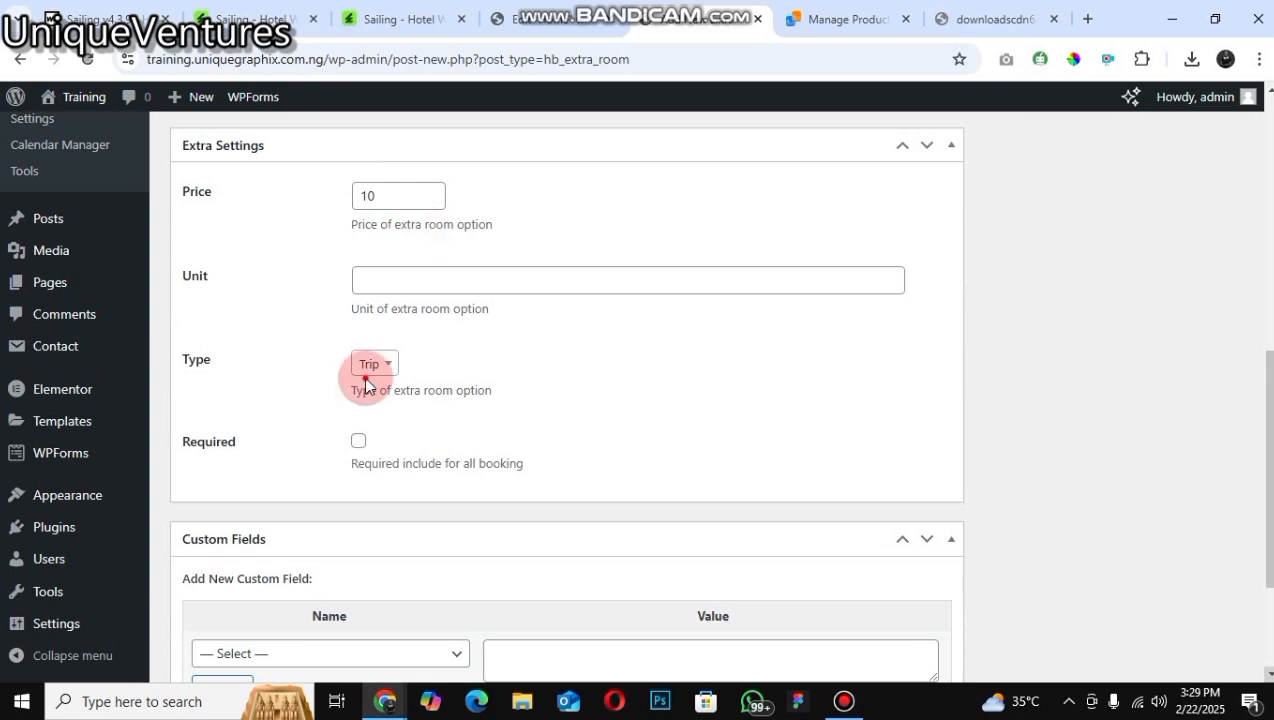
pyautogui.click(600, 280)
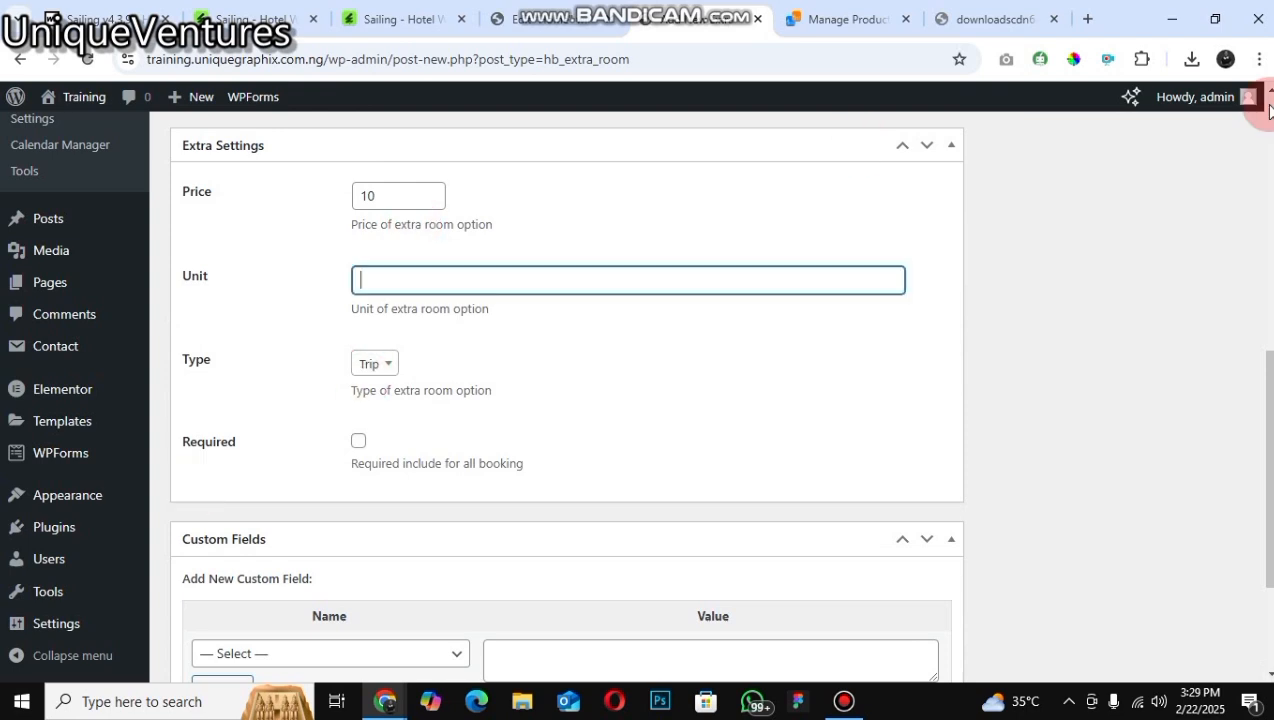
pyautogui.scroll(5, 765, 404)
pyautogui.scroll(1, 765, 404)
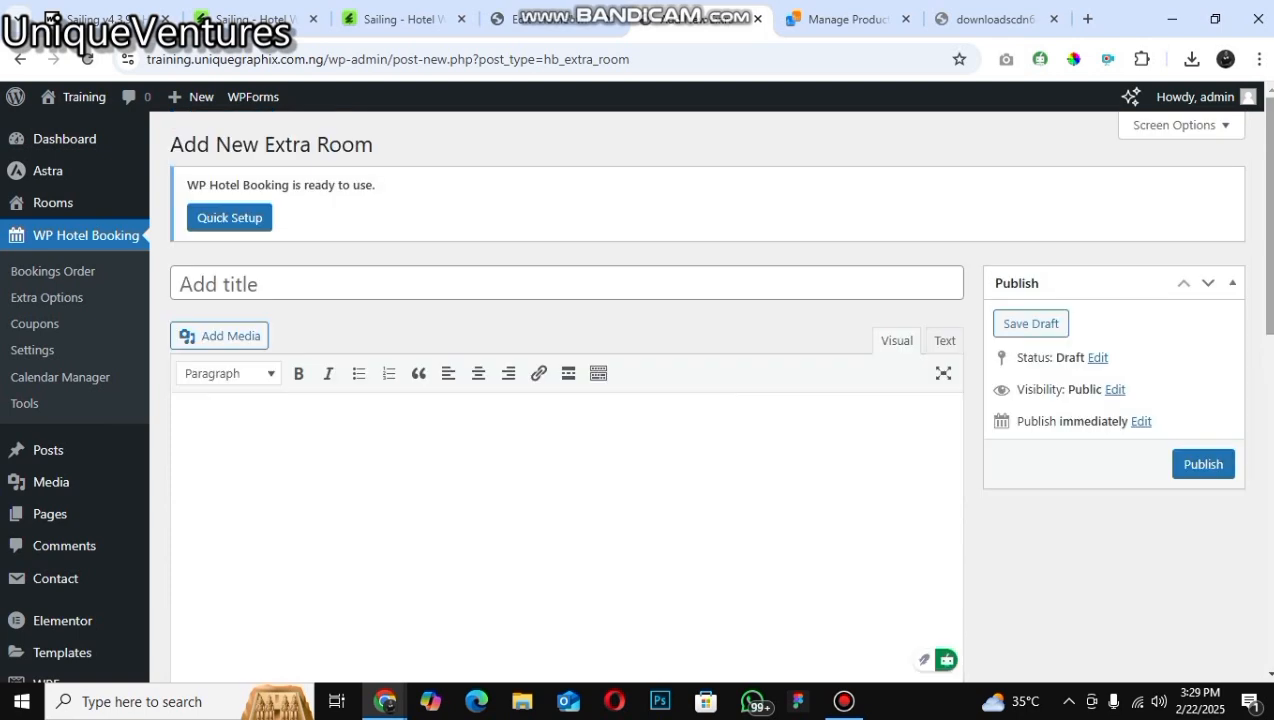
# Step: Open the hotel booking General settings and view the available currency choices
pyautogui.click(57, 330)
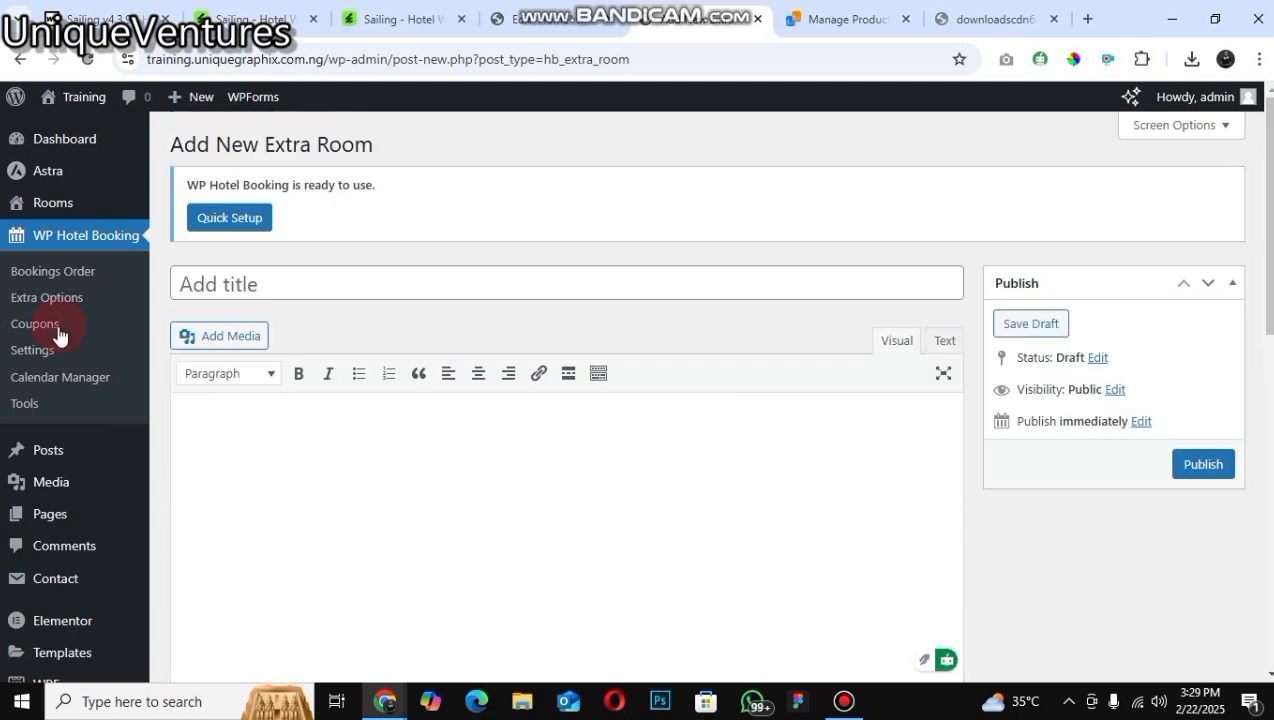
pyautogui.click(436, 408)
pyautogui.click(37, 331)
pyautogui.click(40, 357)
pyautogui.click(40, 357)
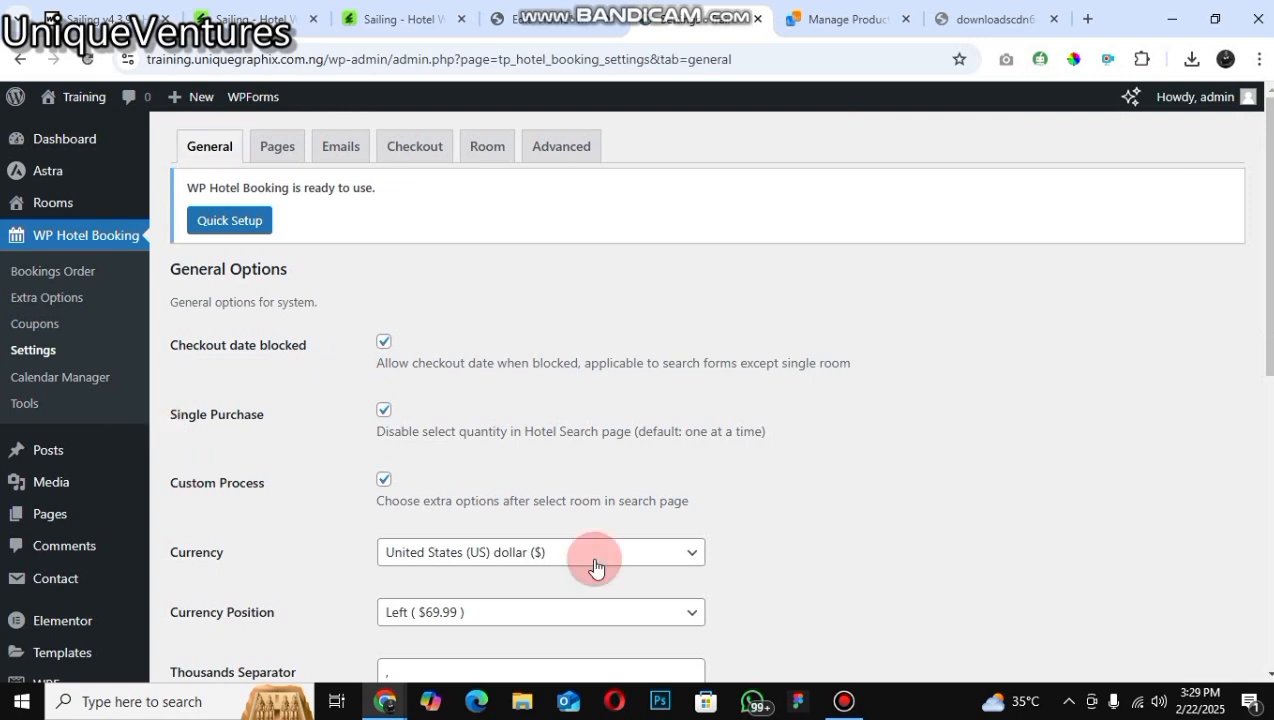
pyautogui.click(518, 550)
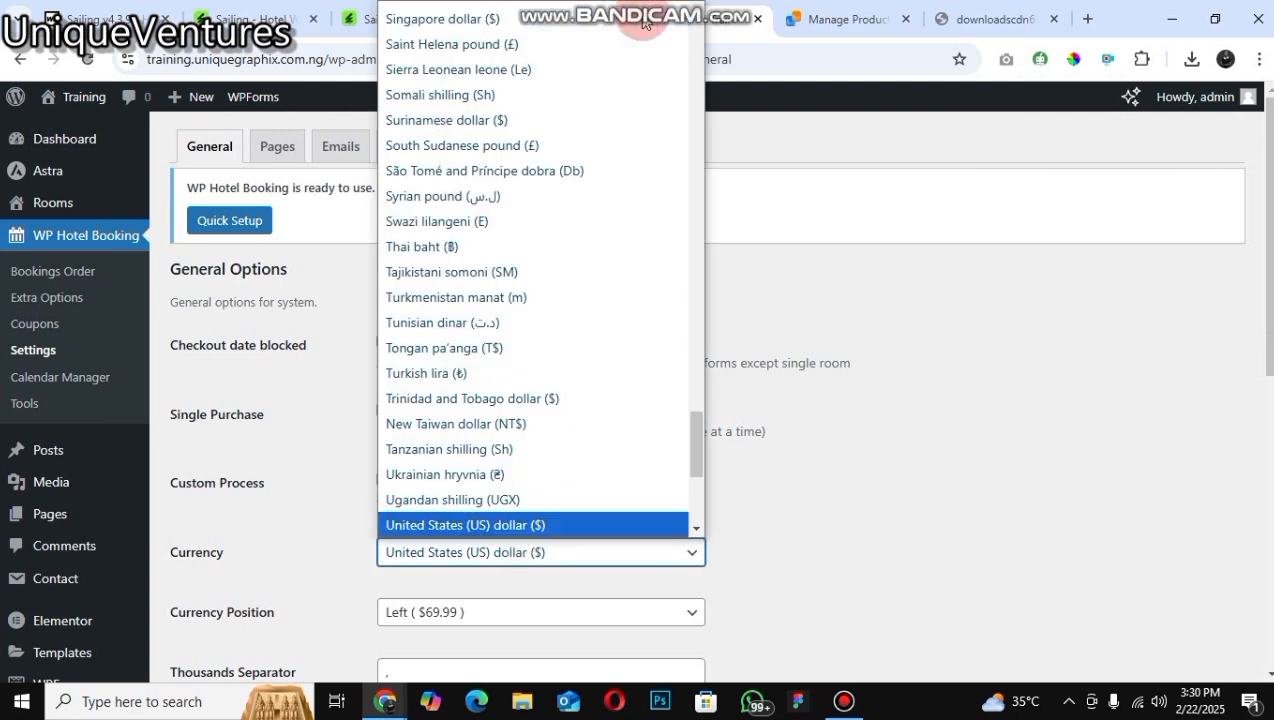
# Step: Set the hotel booking currency to Nigerian naira (₦)
pyautogui.click(697, 6)
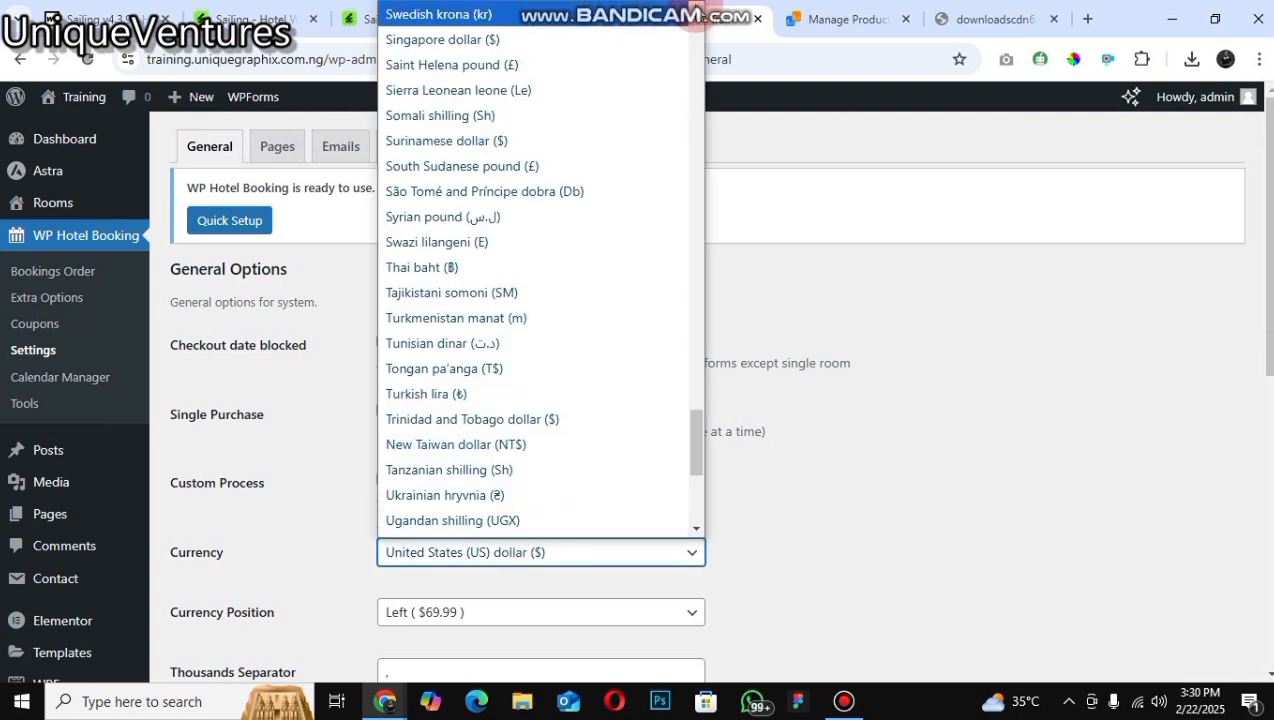
pyautogui.click(697, 7)
pyautogui.scroll(5, 553, 157)
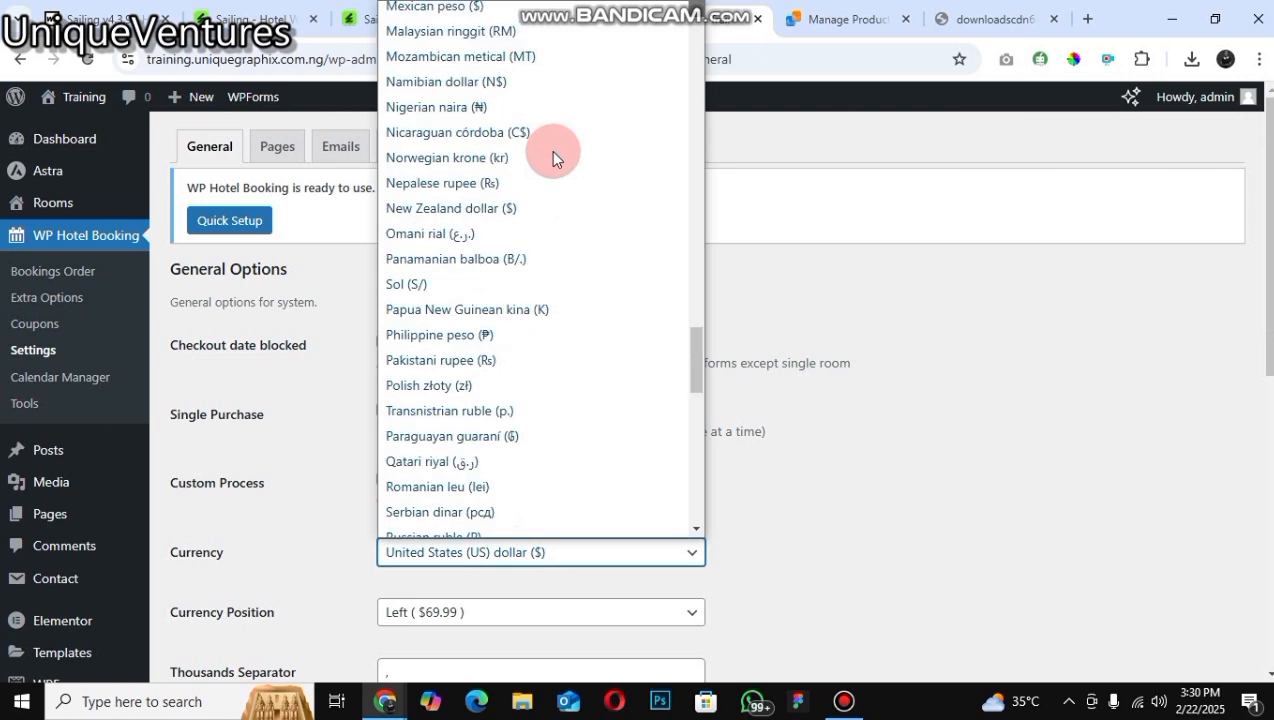
pyautogui.scroll(2, 553, 157)
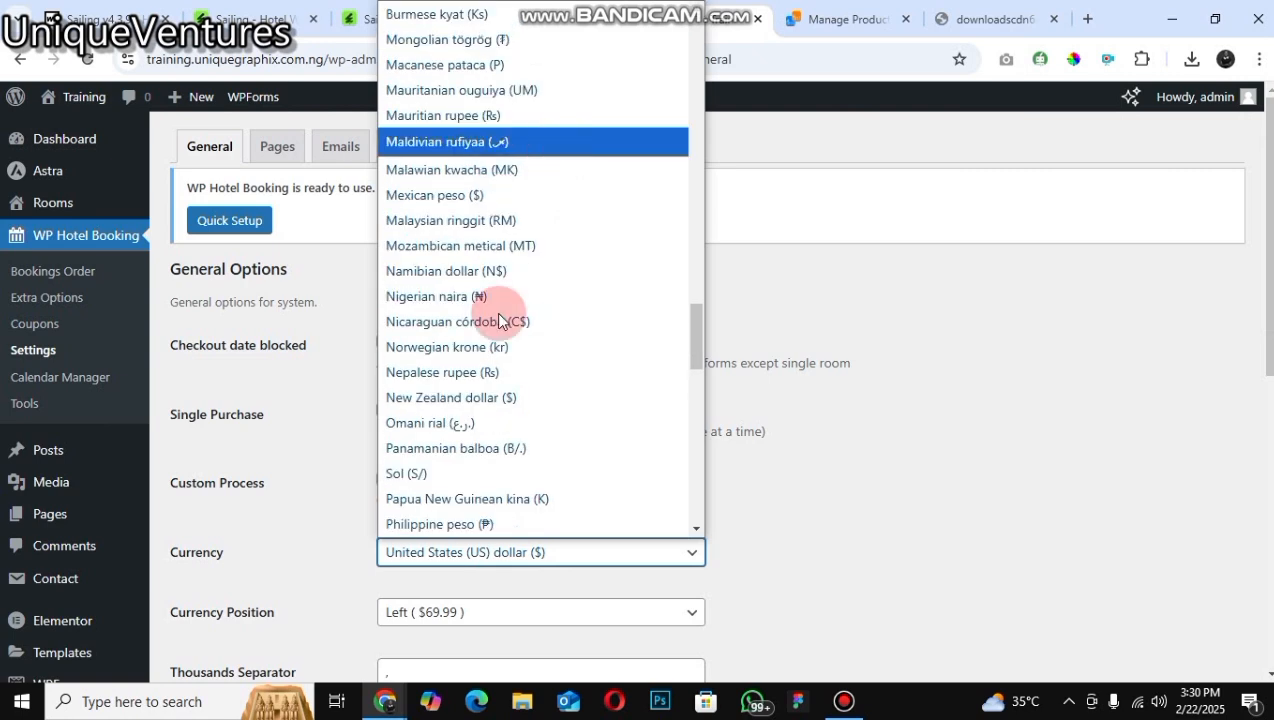
pyautogui.click(634, 487)
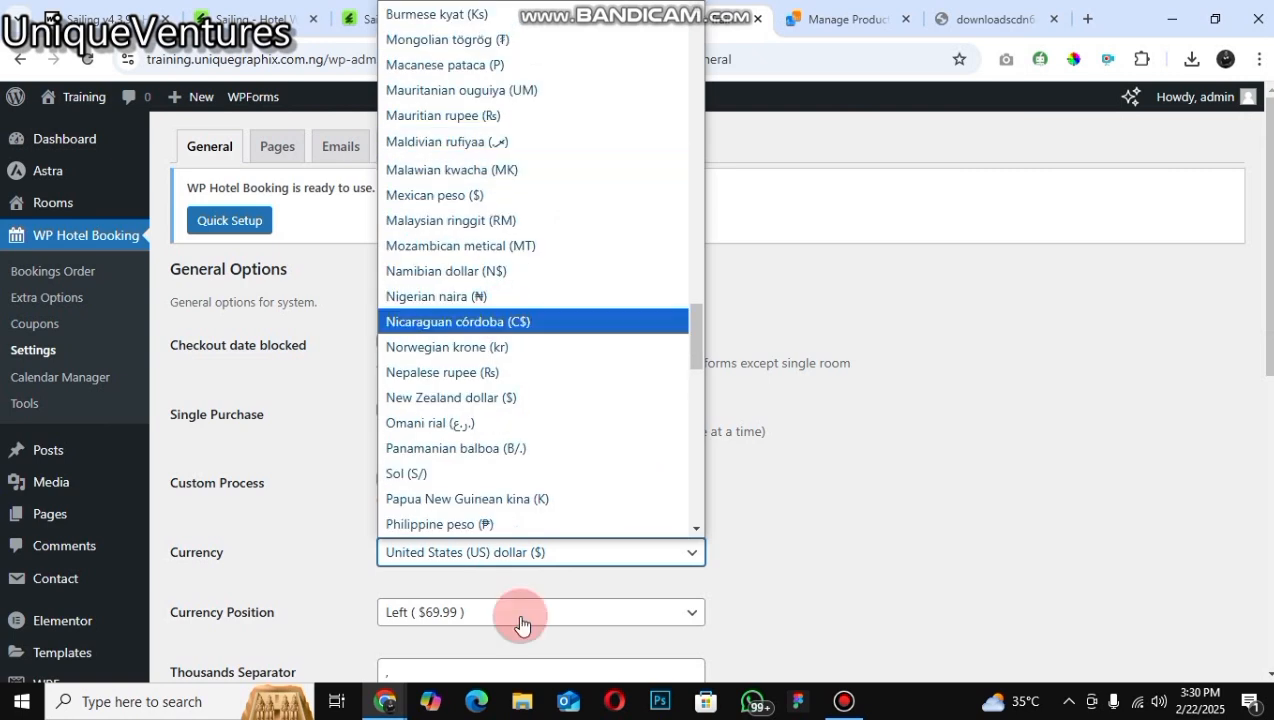
pyautogui.click(478, 520)
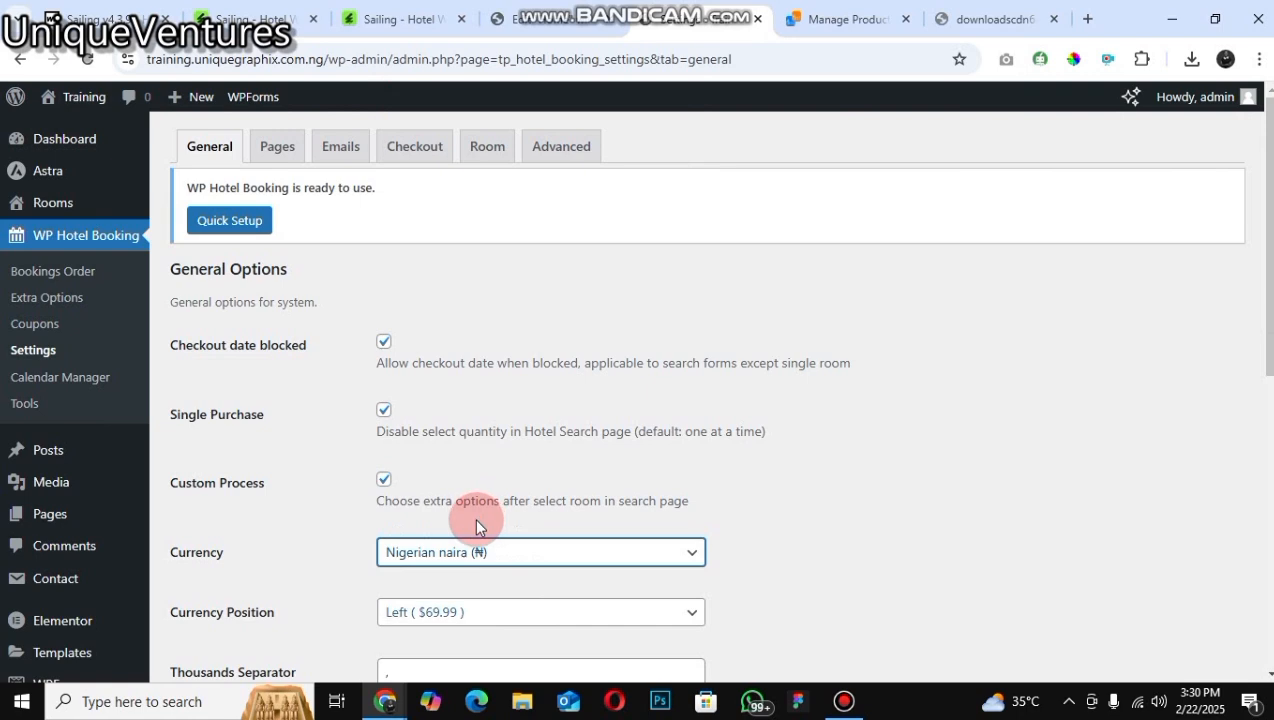
# Step: Open the Currency Position choices and close them without changing the position
pyautogui.click(480, 612)
pyautogui.click(1265, 670)
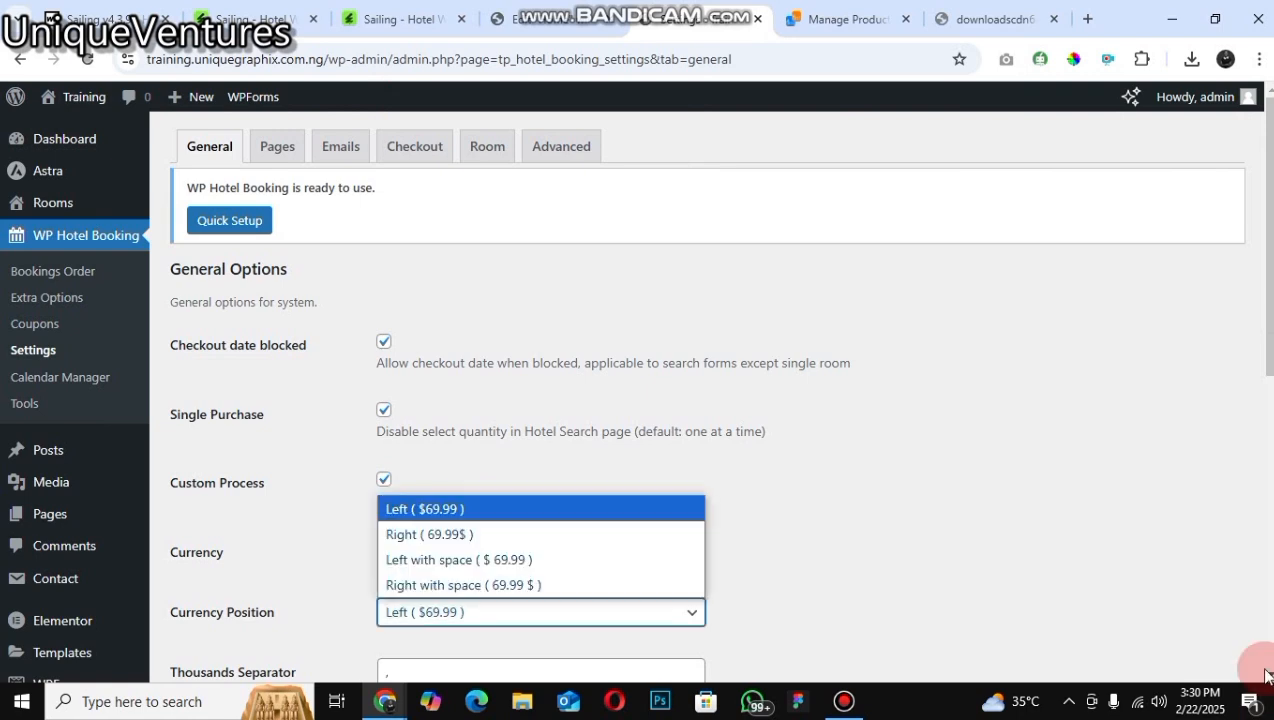
pyautogui.click(822, 619)
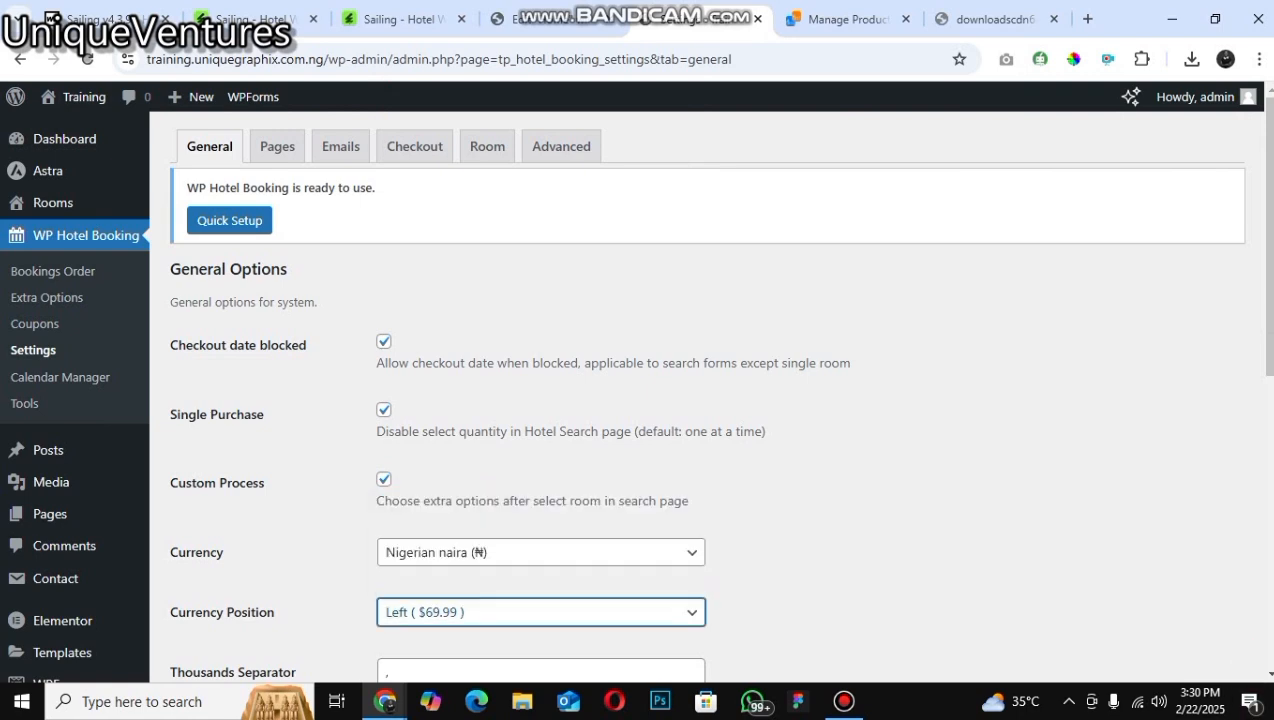
# Step: Enable coupons in the general options and update the settings
pyautogui.click(1265, 670)
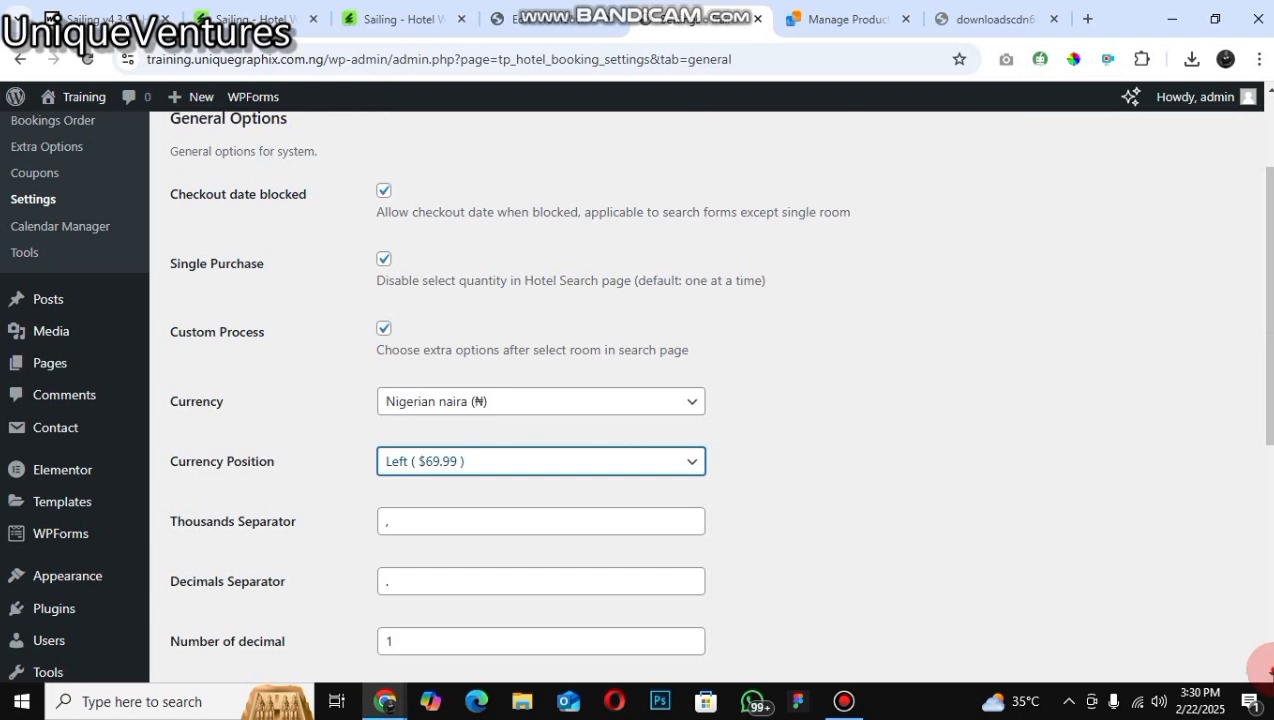
pyautogui.click(1267, 673)
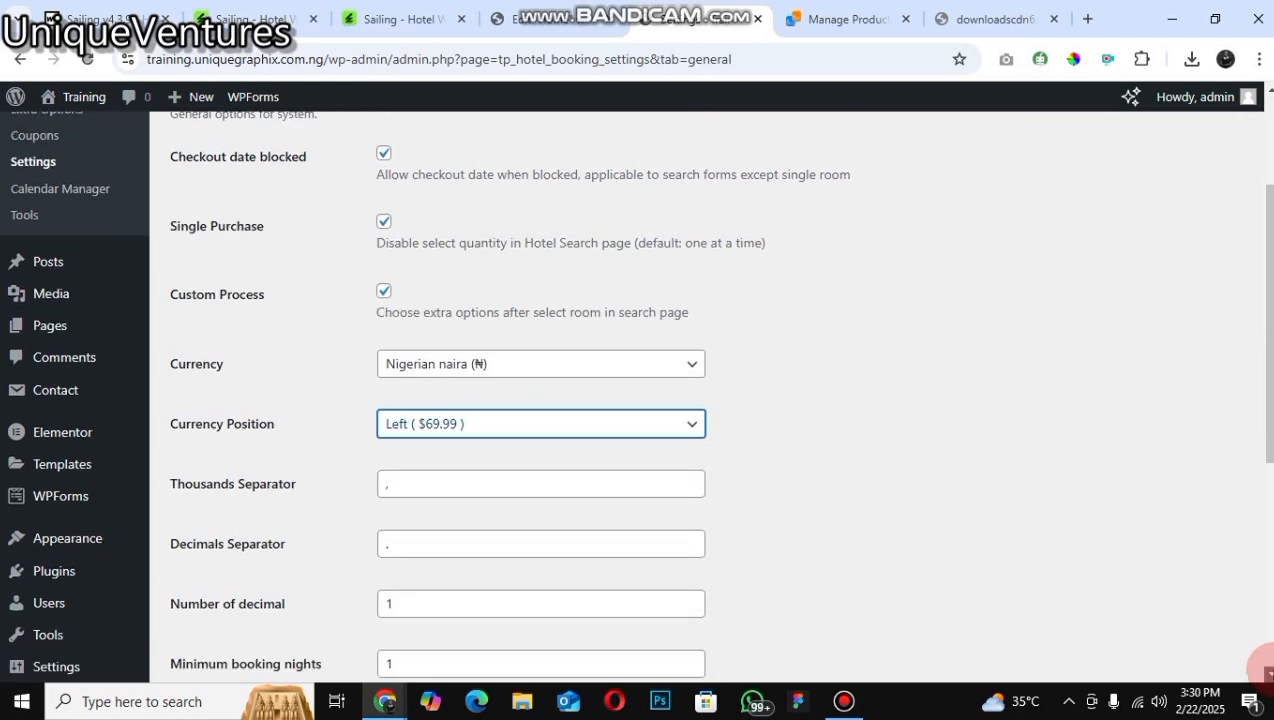
pyautogui.click(1267, 673)
pyautogui.click(1270, 672)
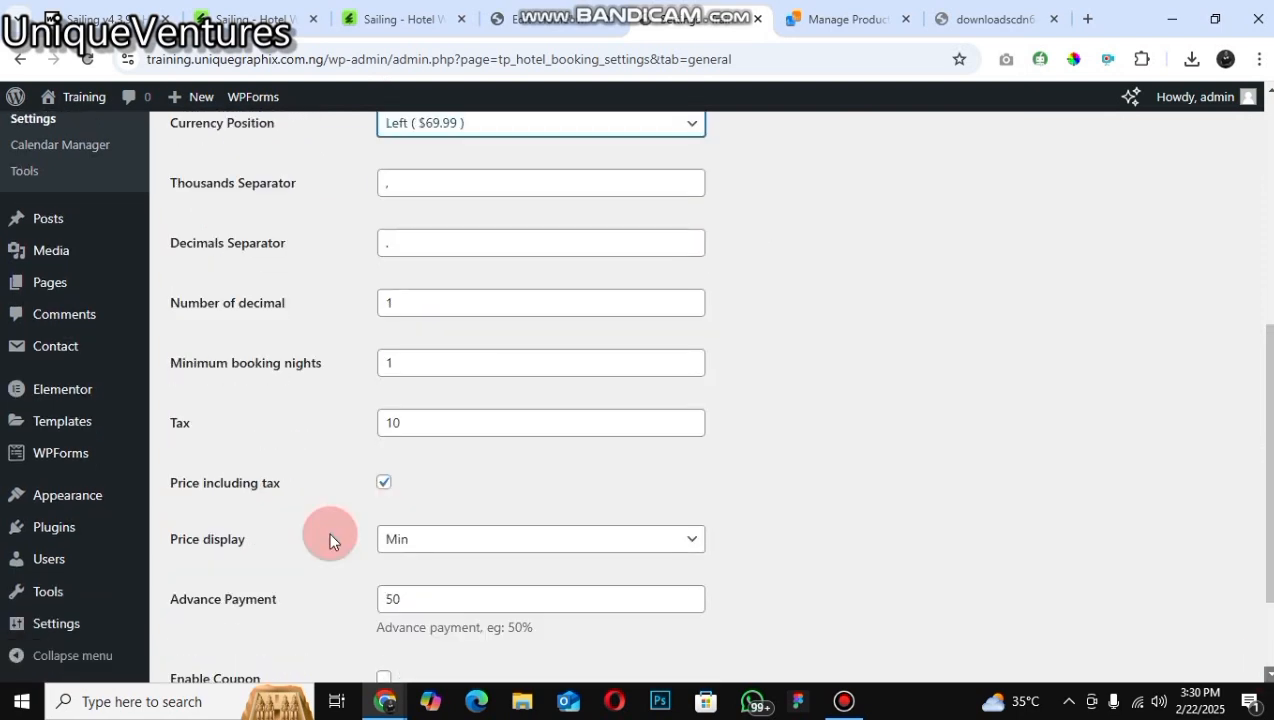
pyautogui.scroll(-2, 330, 535)
pyautogui.click(382, 545)
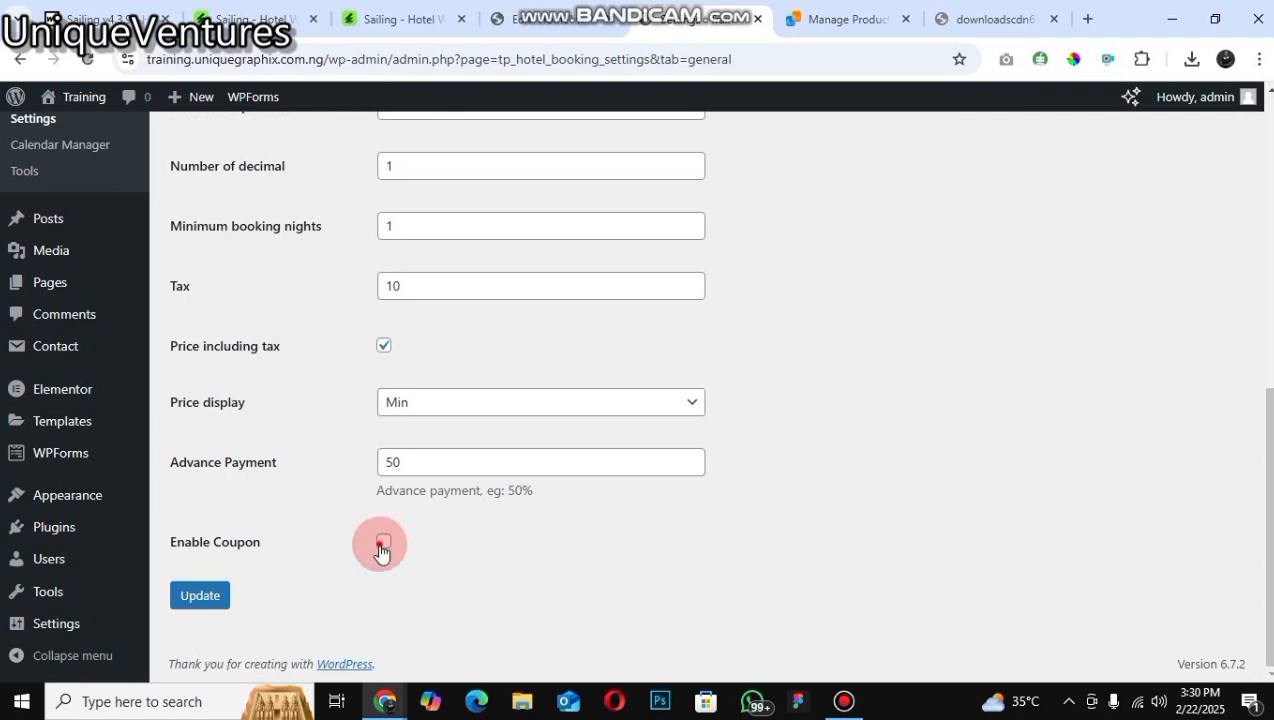
pyautogui.click(224, 602)
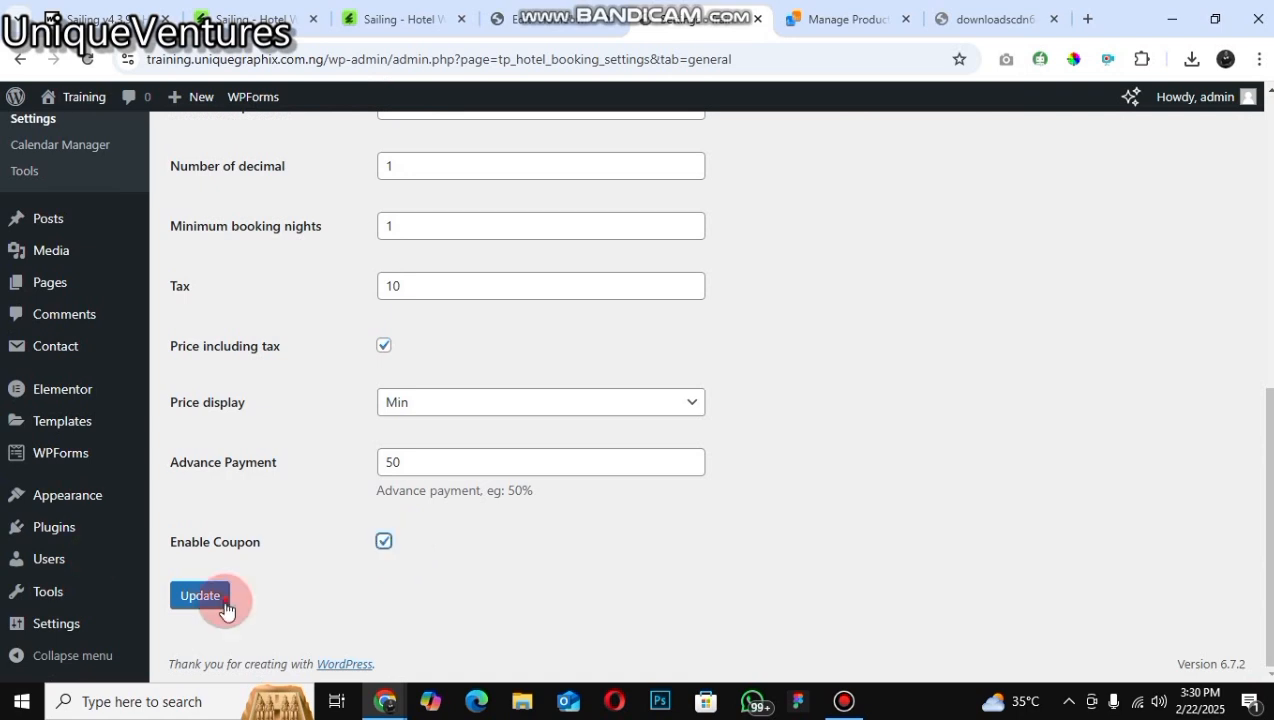
pyautogui.click(224, 602)
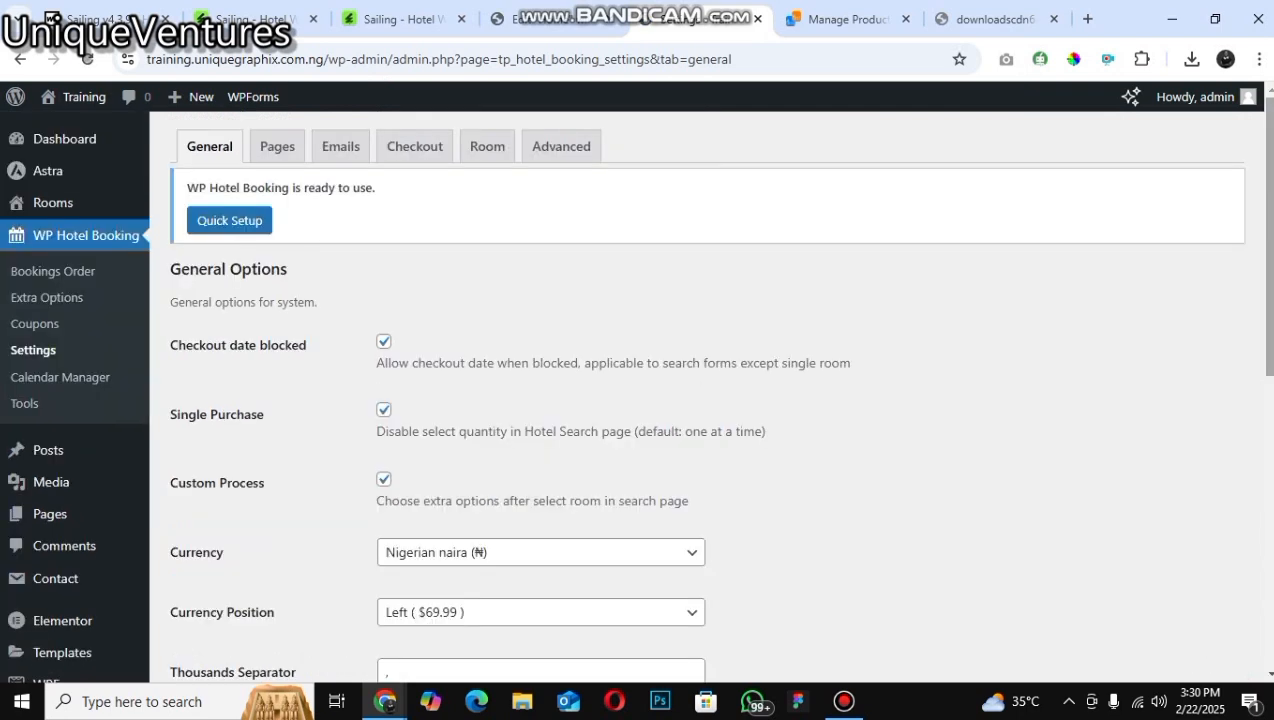
# Step: Open the Pages settings tab and view the page choices available for the Rooms Page
pyautogui.scroll(-5, 700, 400)
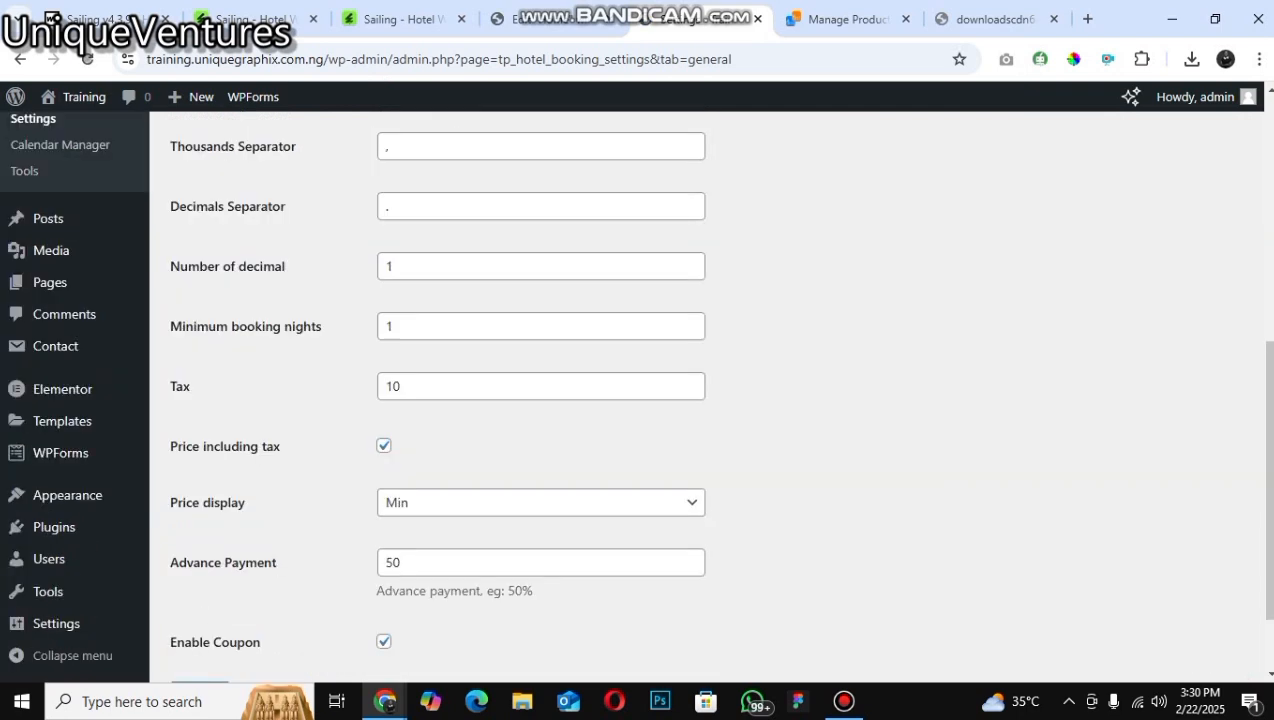
pyautogui.click(269, 165)
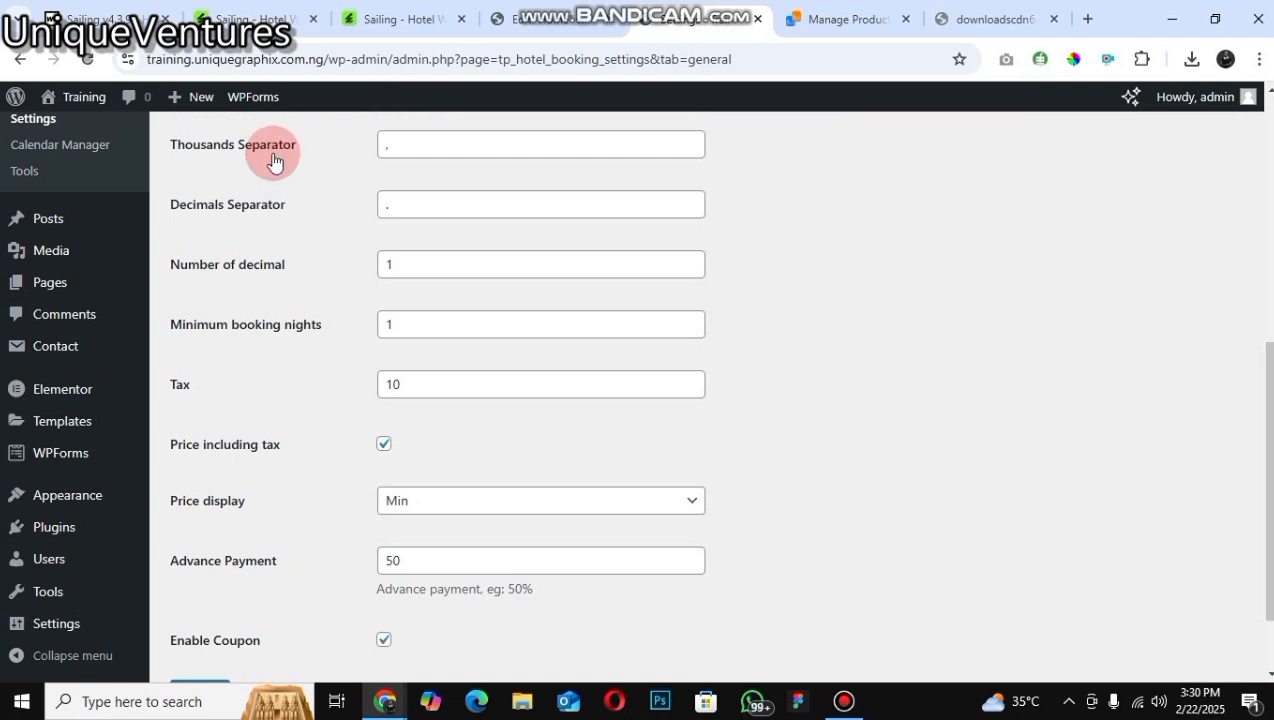
pyautogui.scroll(5, 338, 218)
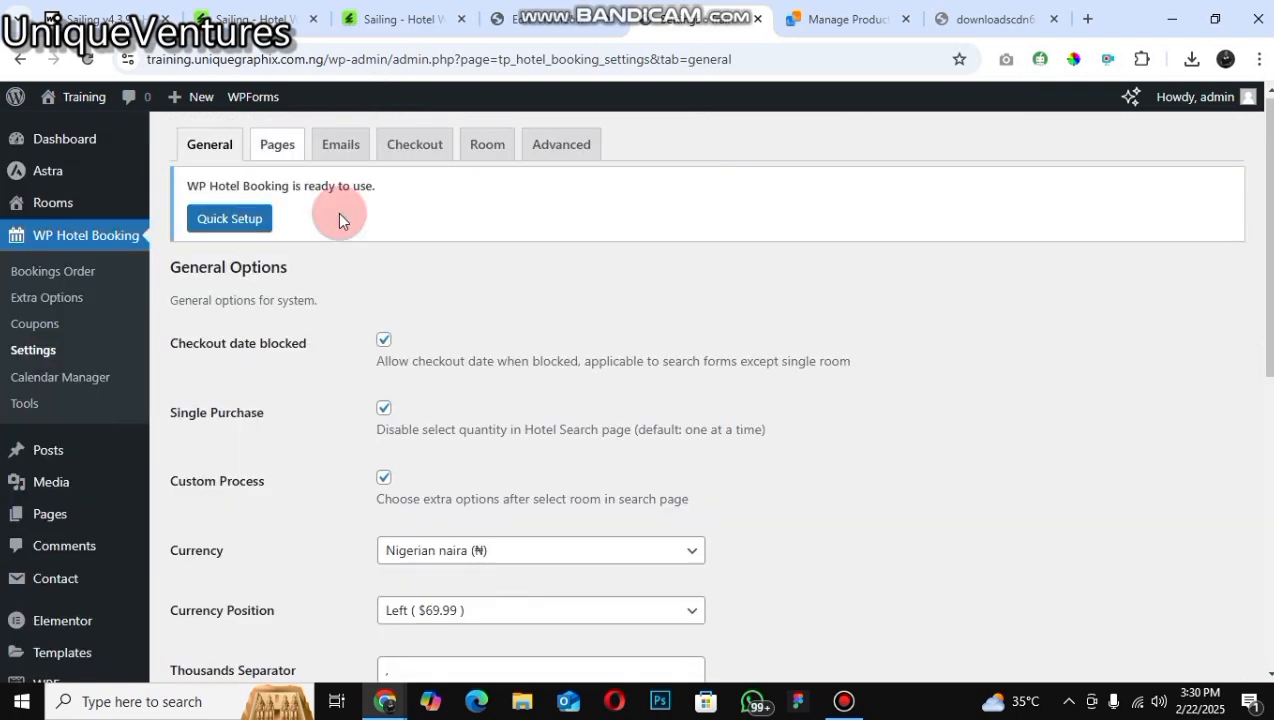
pyautogui.click(277, 144)
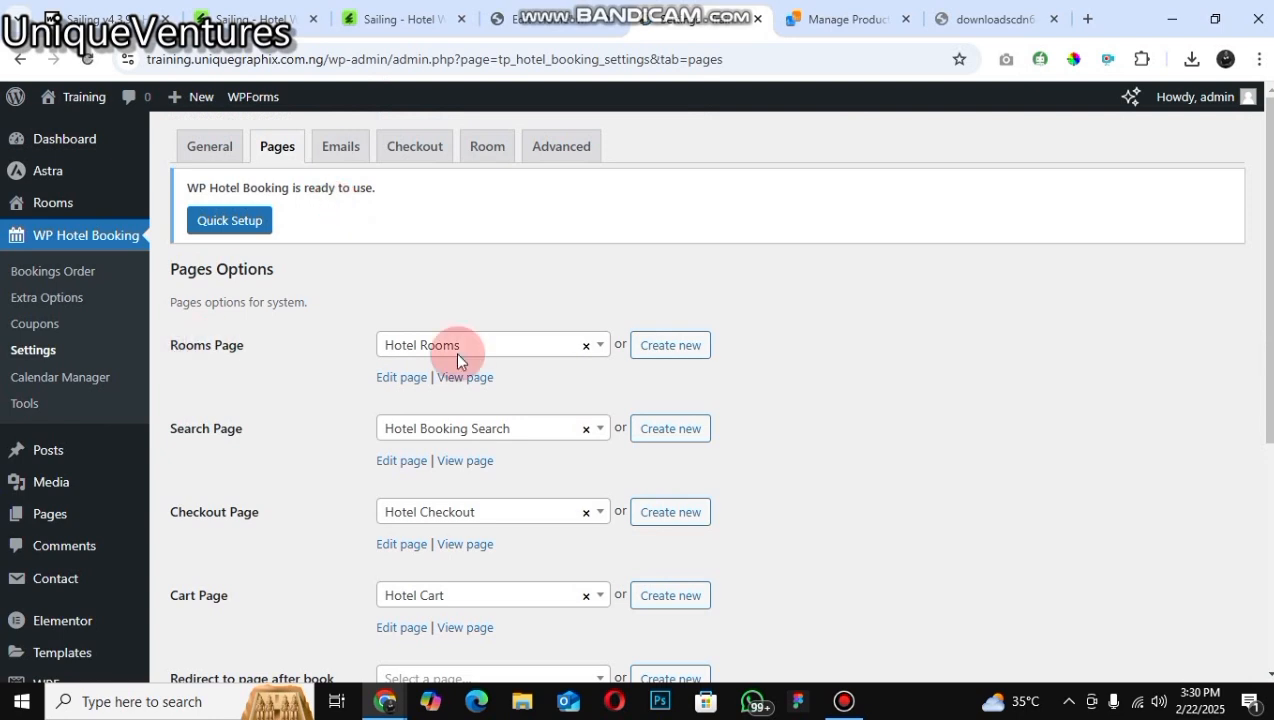
pyautogui.click(476, 371)
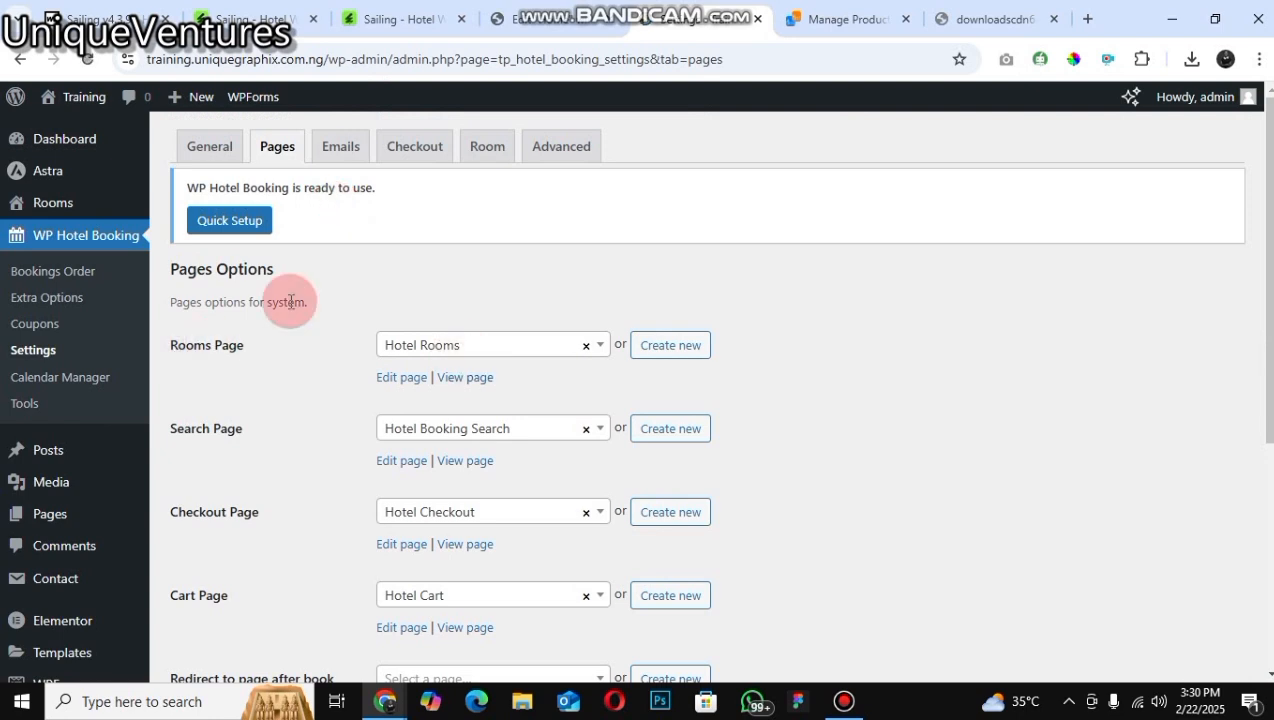
pyautogui.click(480, 345)
pyautogui.press('Up')
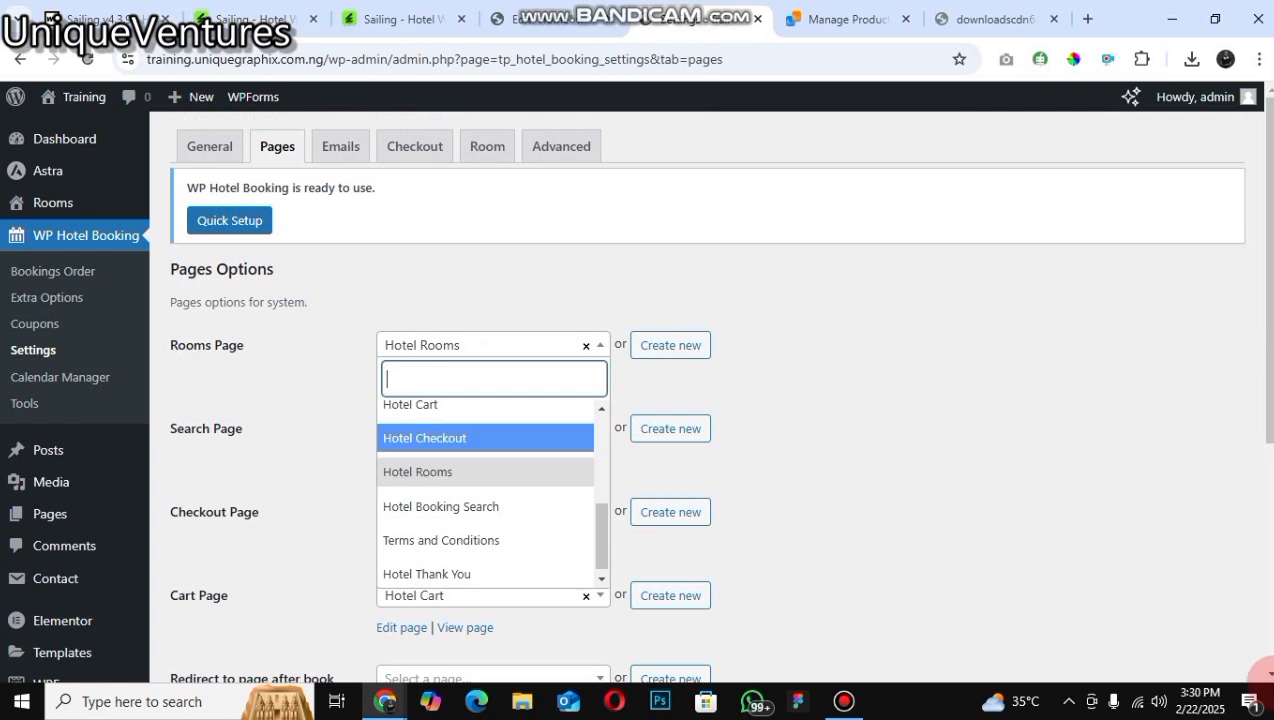
pyautogui.press('Escape')
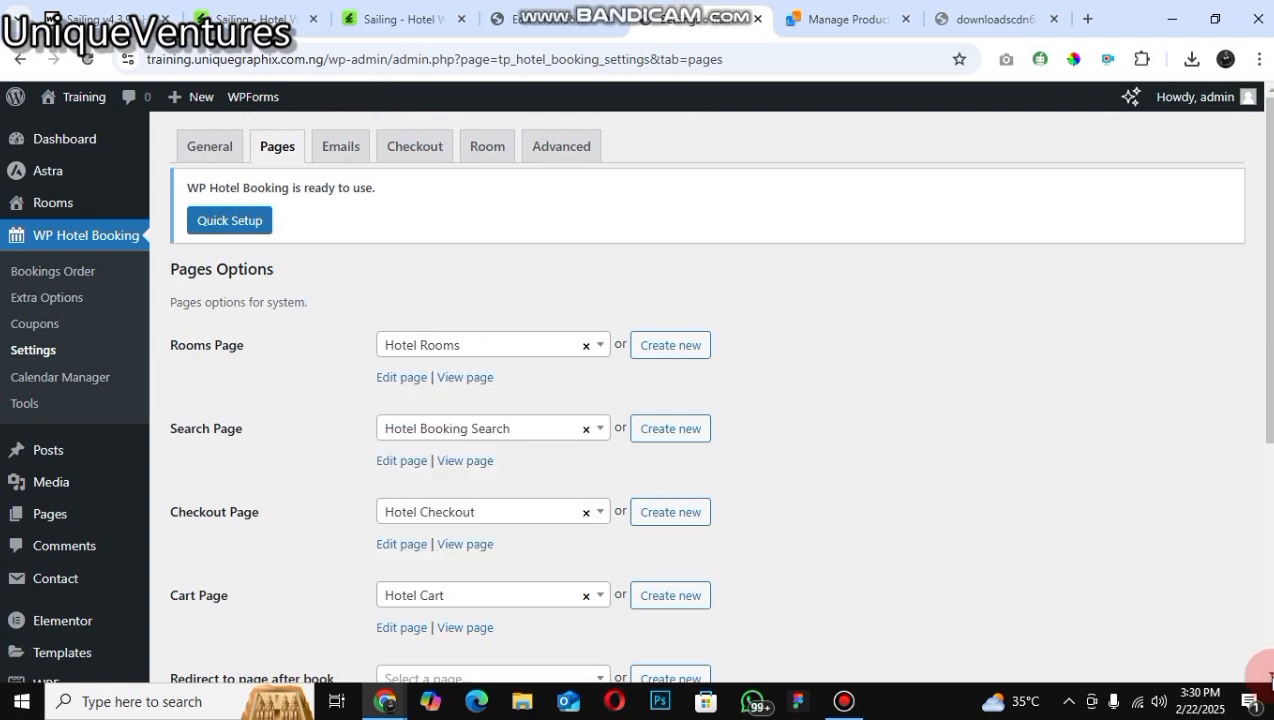
# Step: Review the remaining page assignments down to the Thank You page
pyautogui.click(1269, 676)
pyautogui.click(1268, 676)
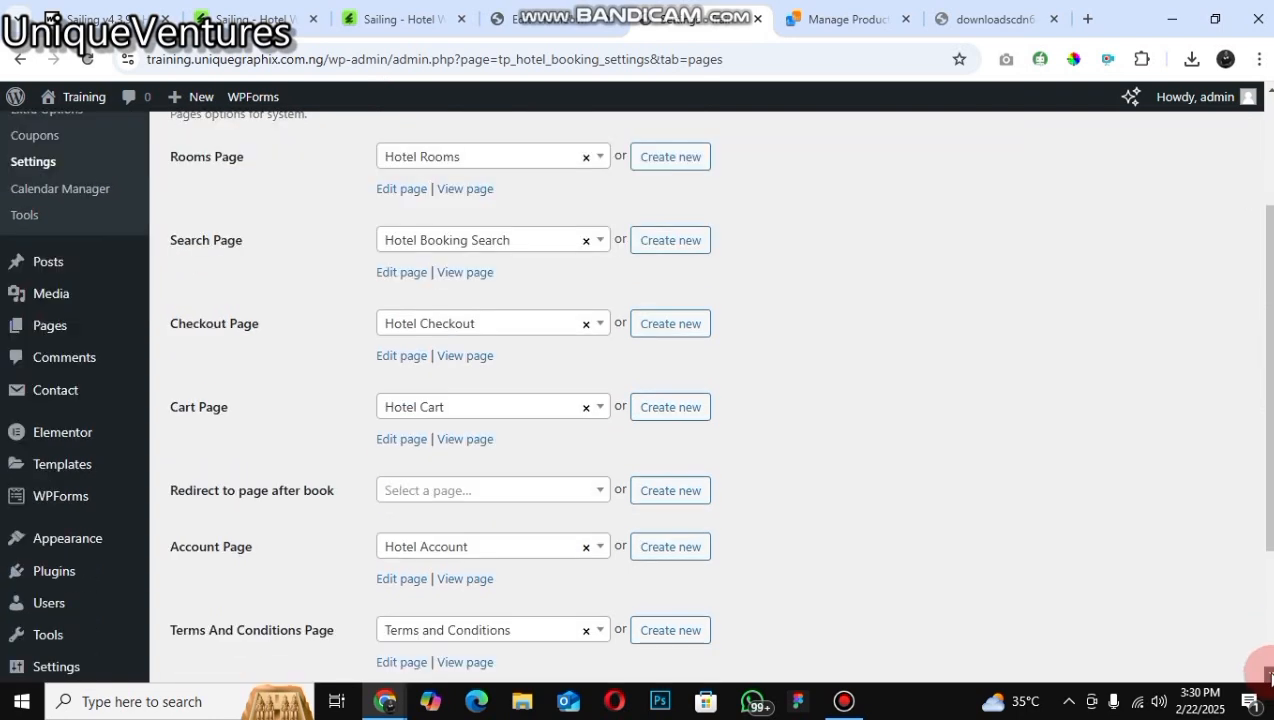
pyautogui.scroll(-1, 459, 607)
pyautogui.scroll(-3, 460, 600)
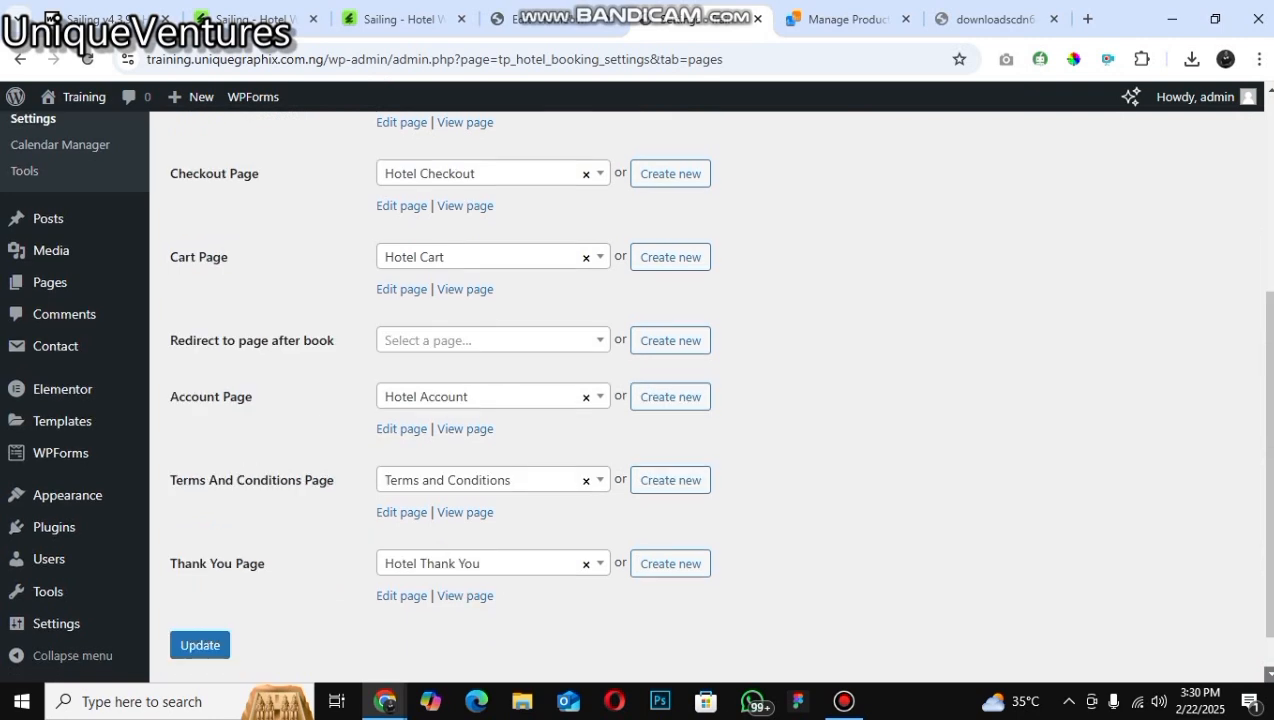
pyautogui.scroll(-2, 700, 400)
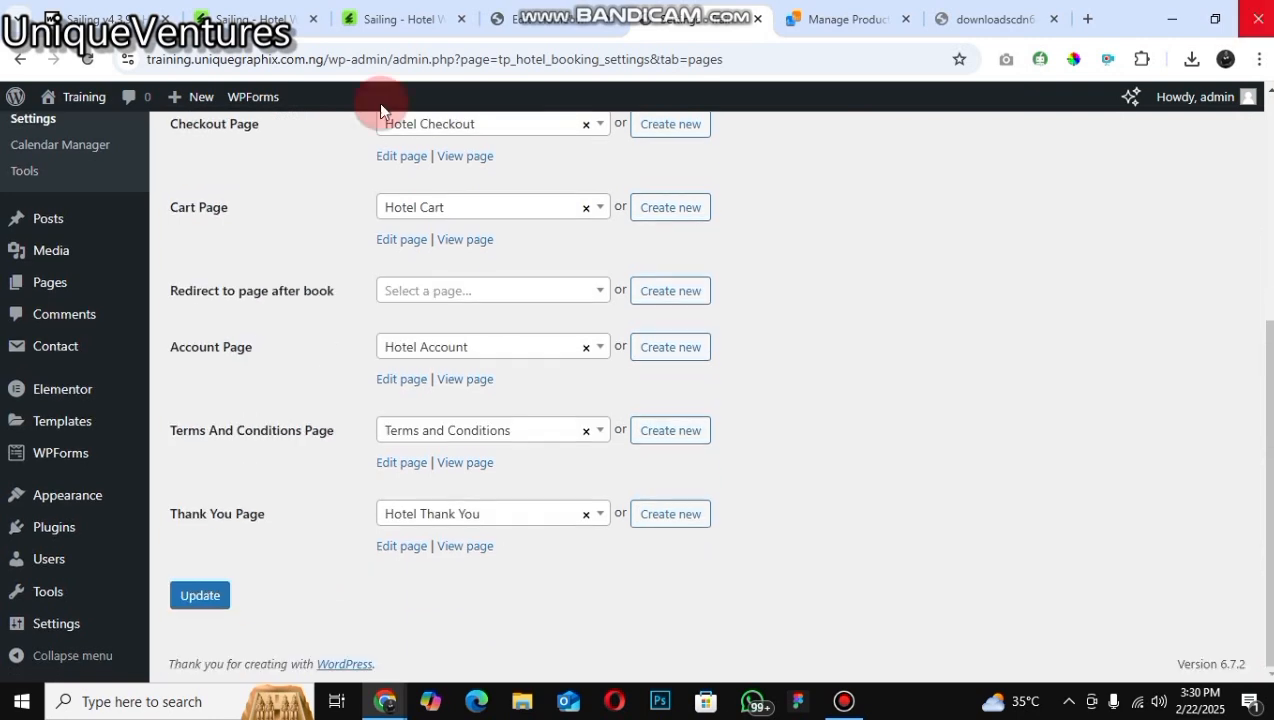
pyautogui.scroll(5, 366, 128)
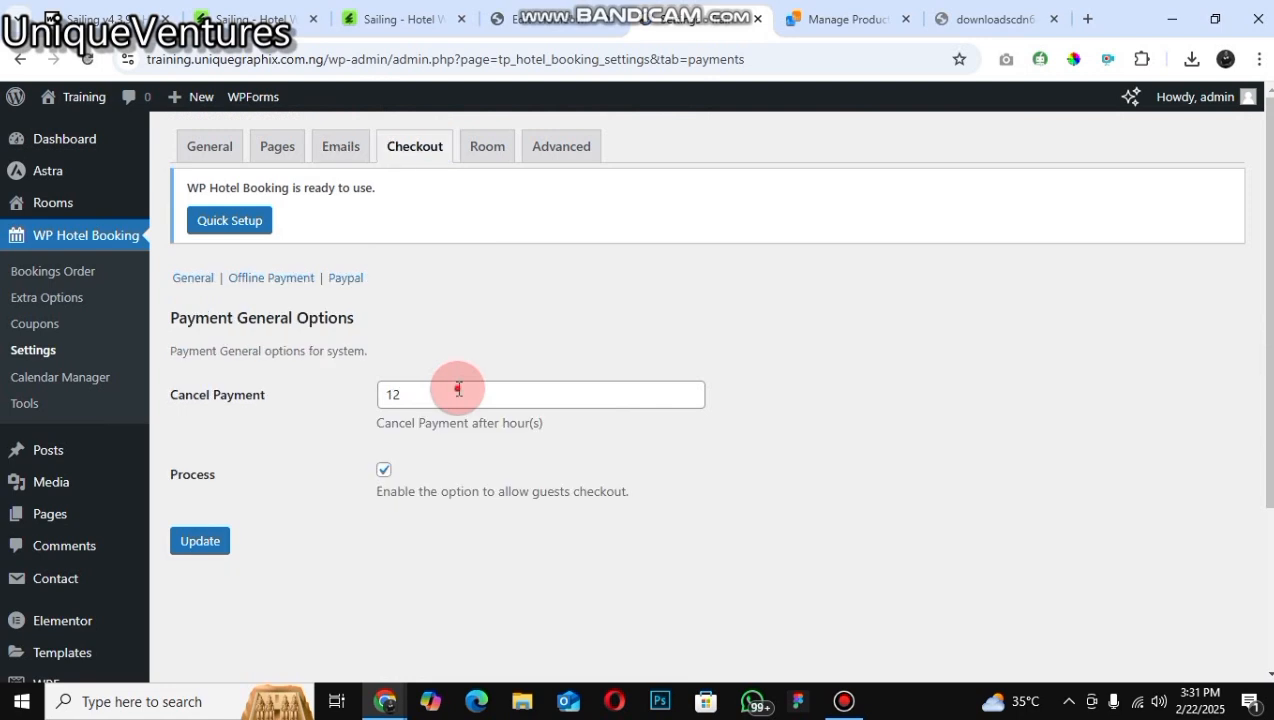
# Step: Set the Cancel Payment time on the Checkout settings to 2 hours
pyautogui.click(458, 389)
pyautogui.click(566, 406)
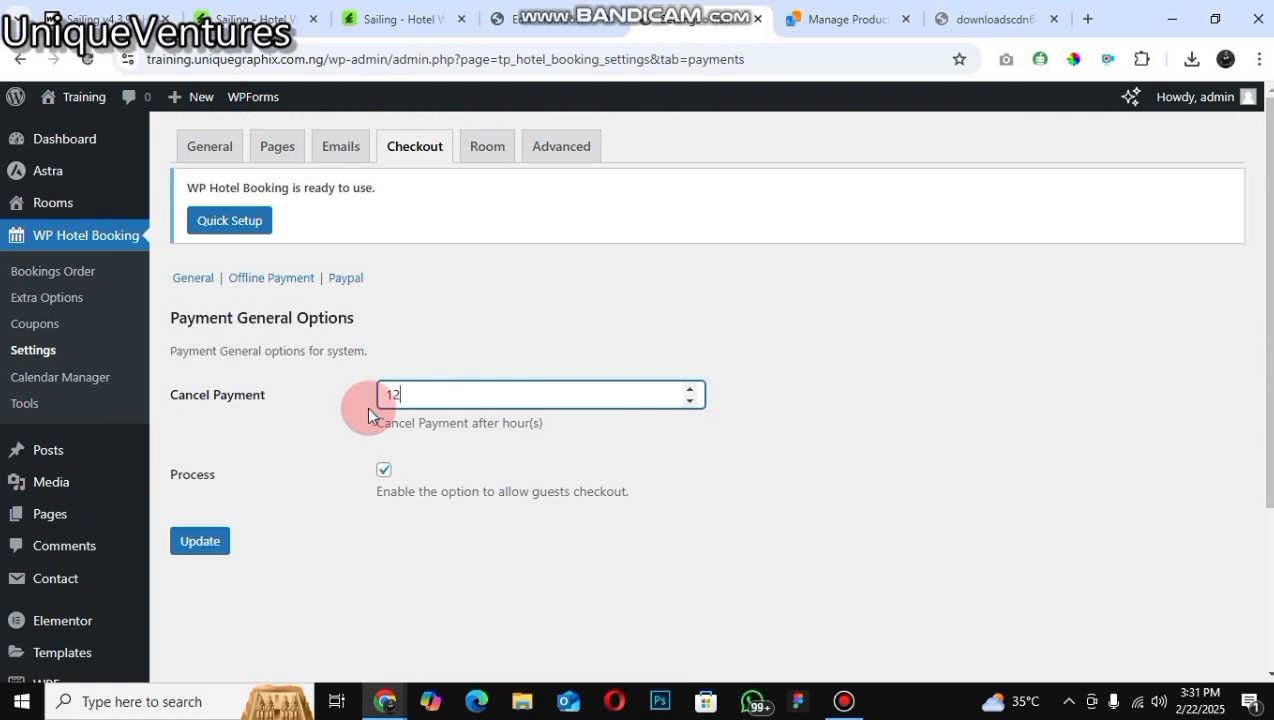
pyautogui.hotkey('ctrl', 'a')
pyautogui.write('2')
# Step: Open the Room settings tab and review its catalog and room options
pyautogui.click(494, 147)
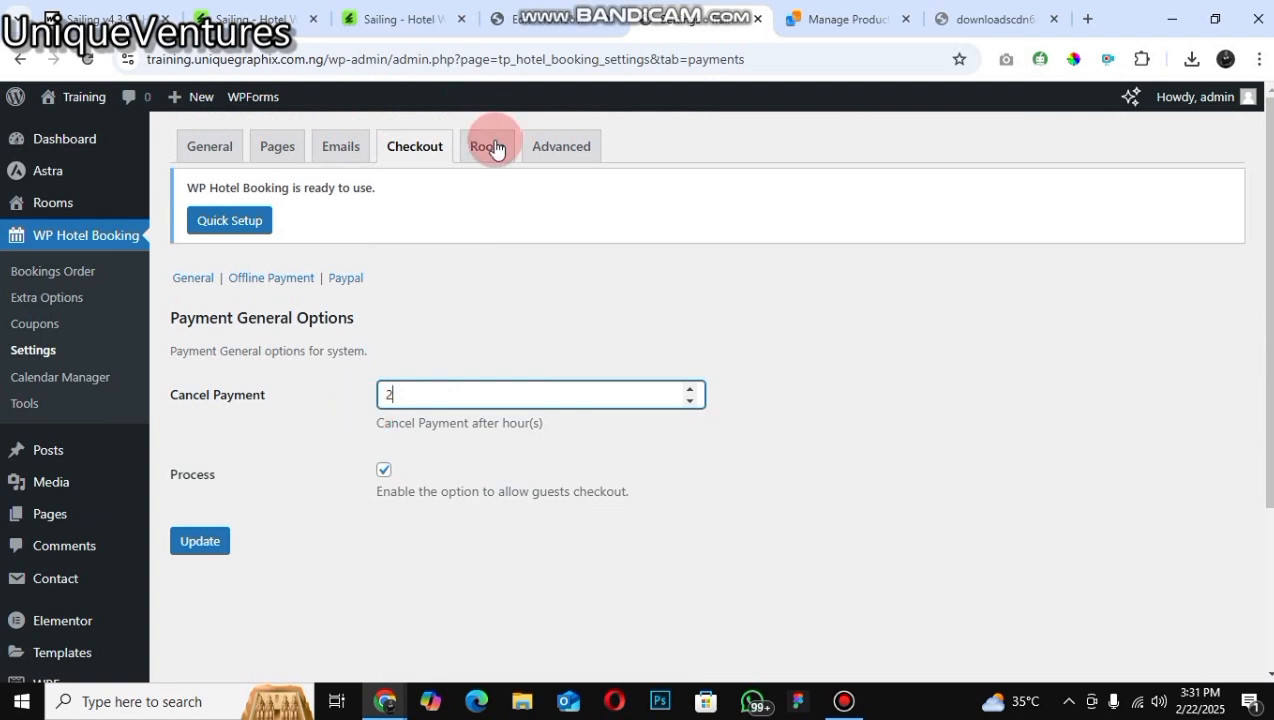
pyautogui.click(494, 147)
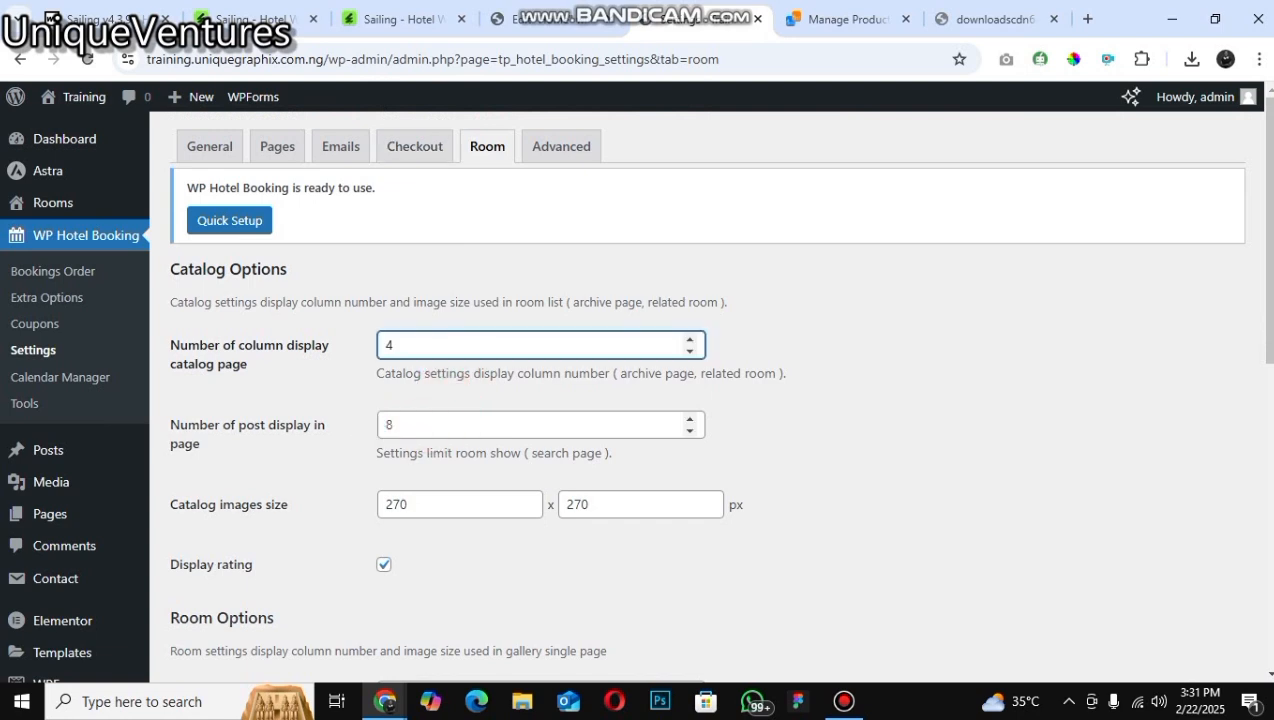
pyautogui.click(1270, 568)
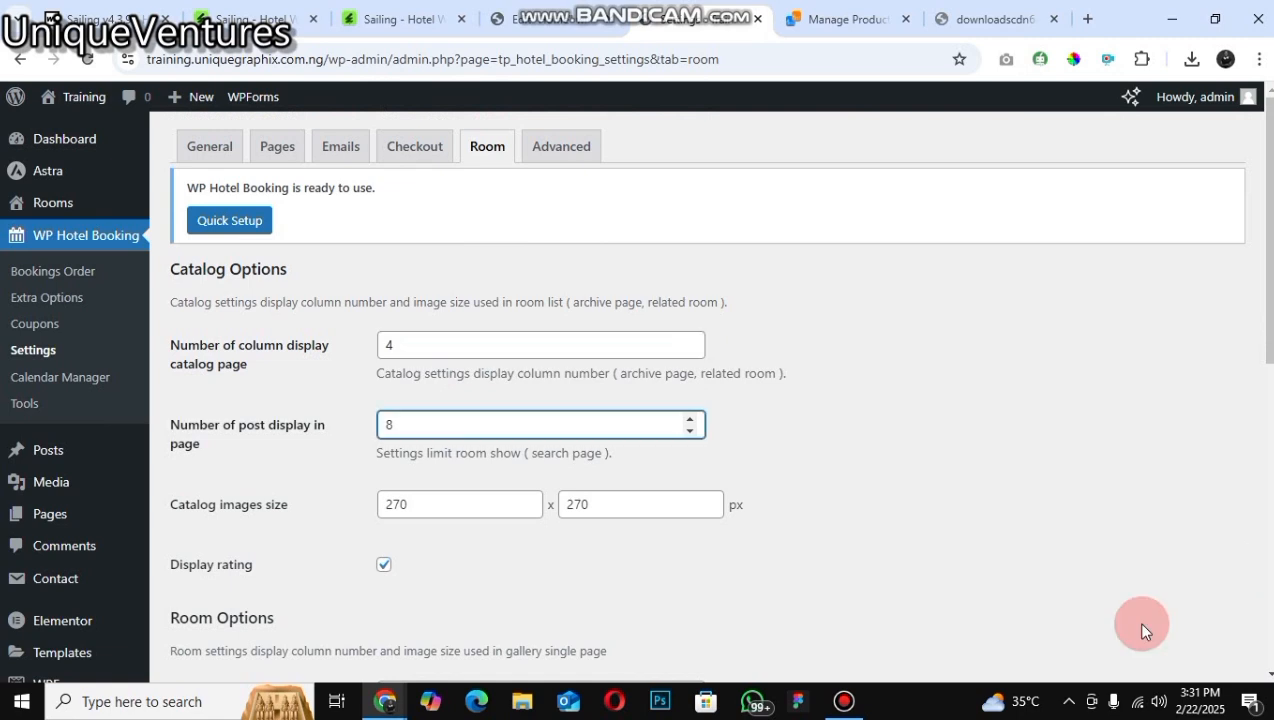
pyautogui.scroll(-5, 470, 415)
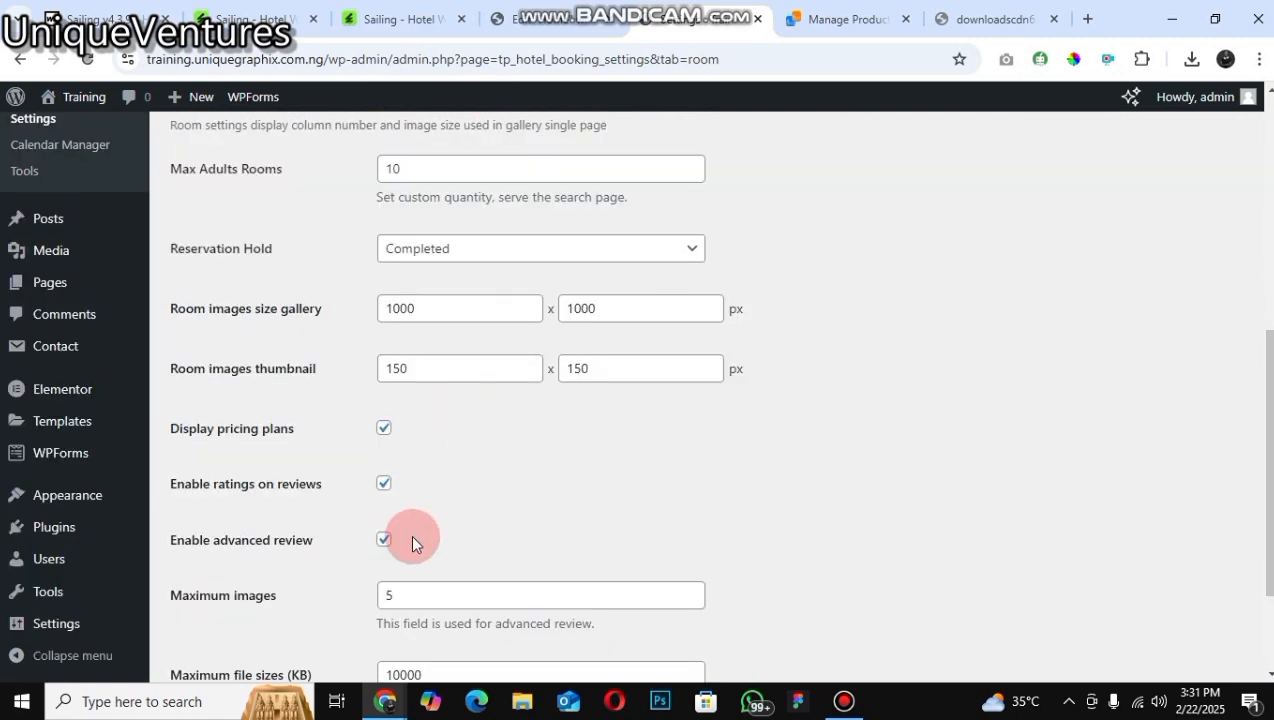
pyautogui.scroll(-2, 700, 400)
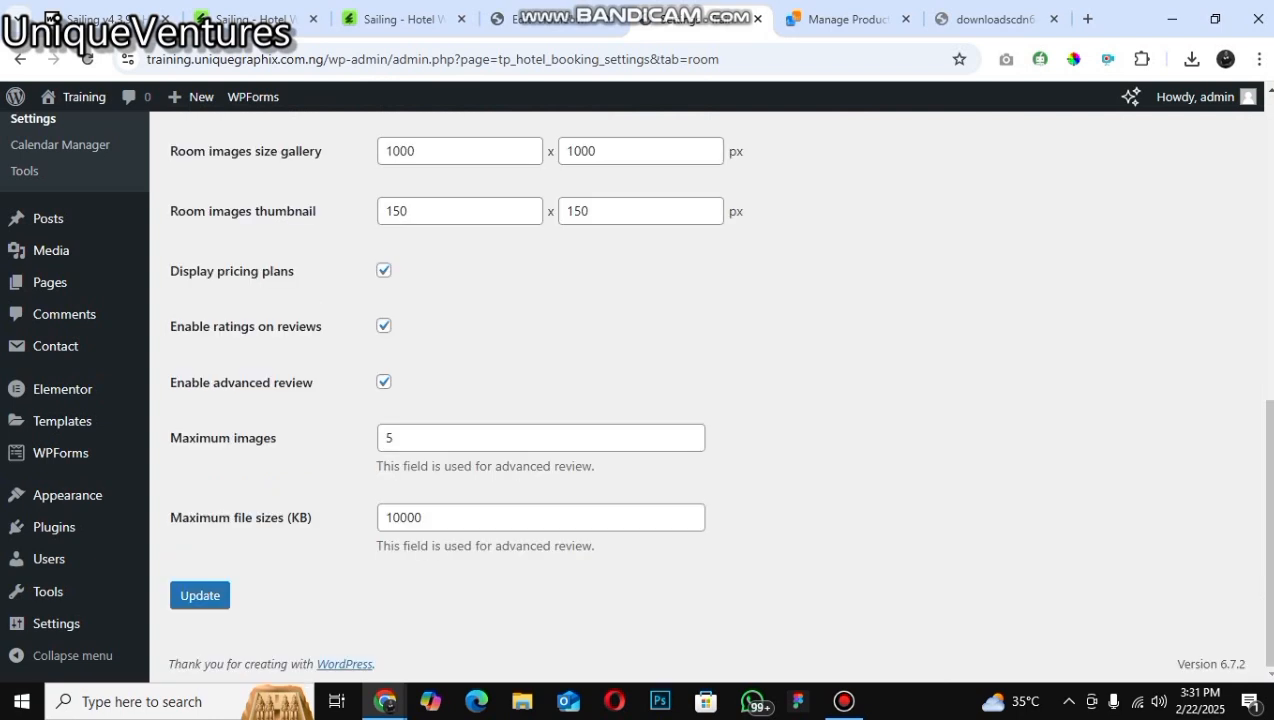
pyautogui.scroll(5, 143, 201)
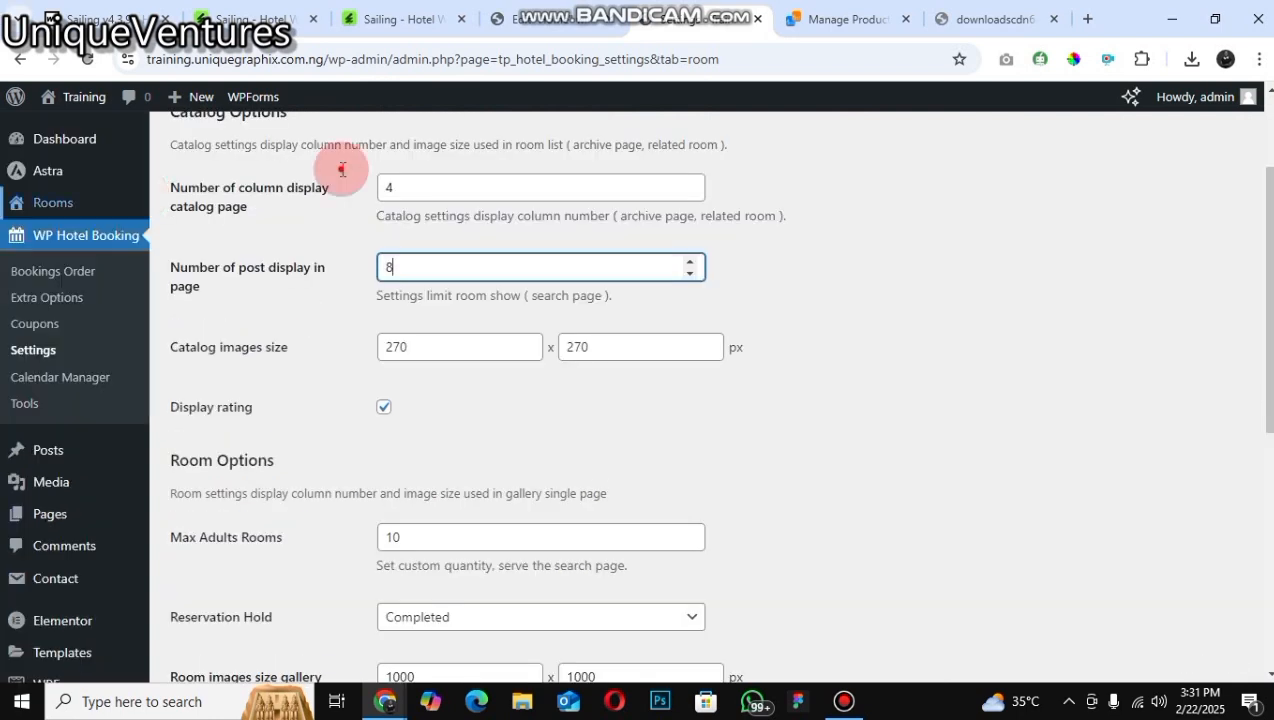
pyautogui.scroll(2, 55, 212)
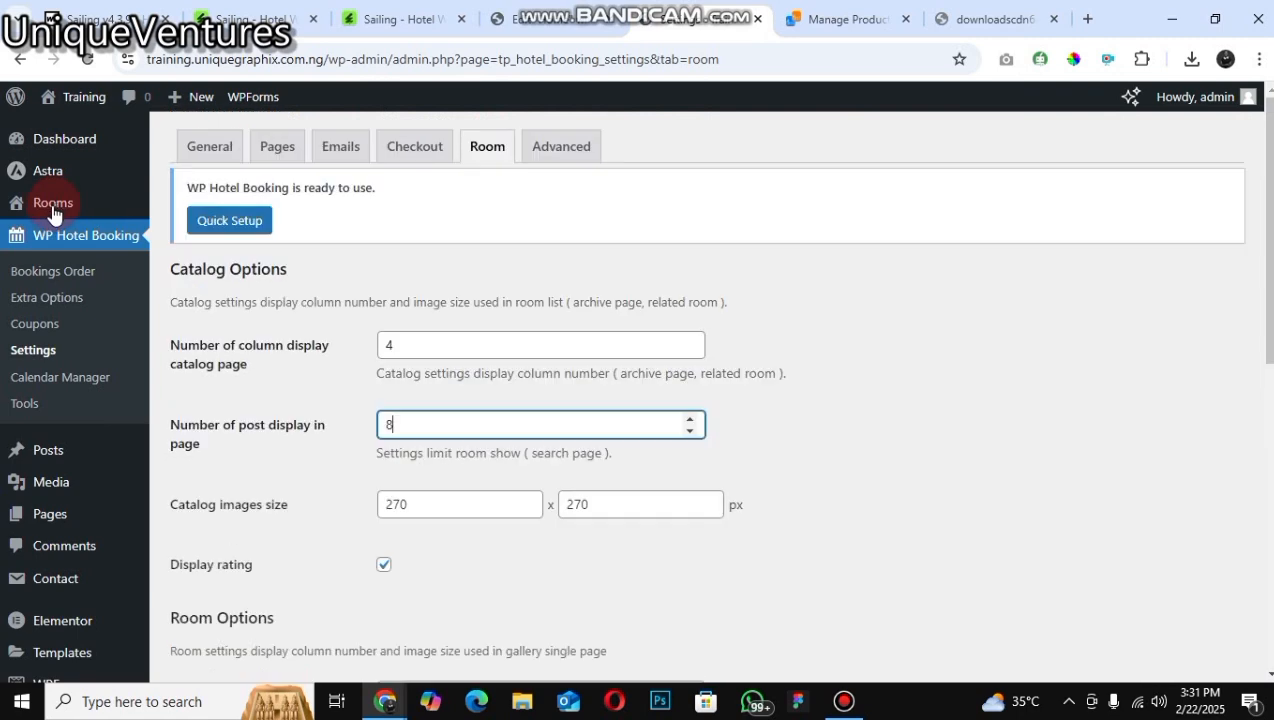
# Step: Open Room Types and add a new room type named Basic
pyautogui.moveTo(112, 218)
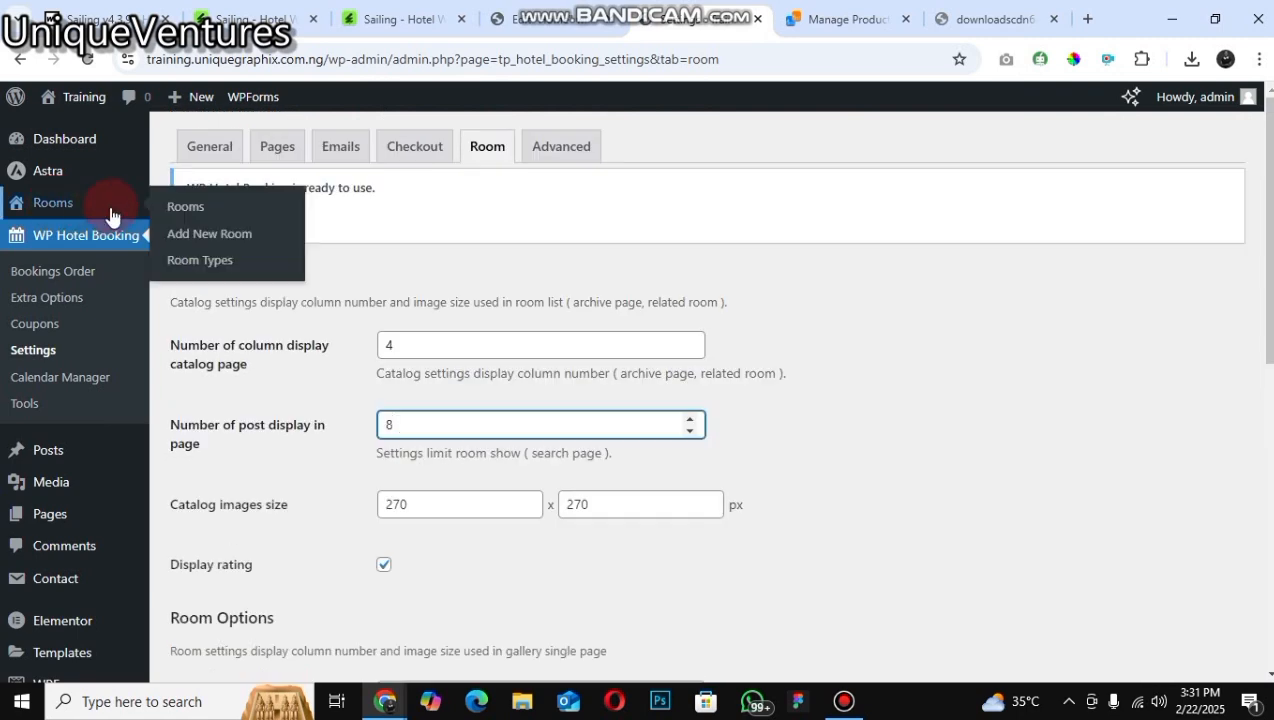
pyautogui.click(187, 261)
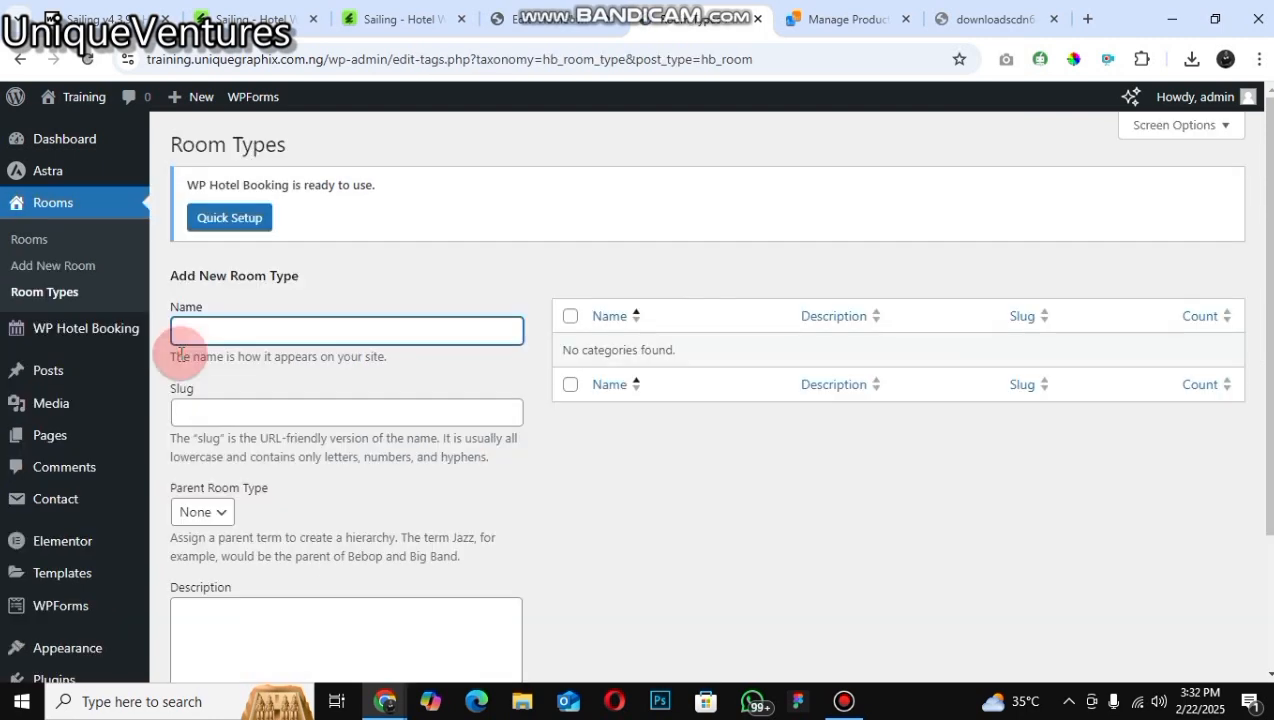
pyautogui.click(181, 353)
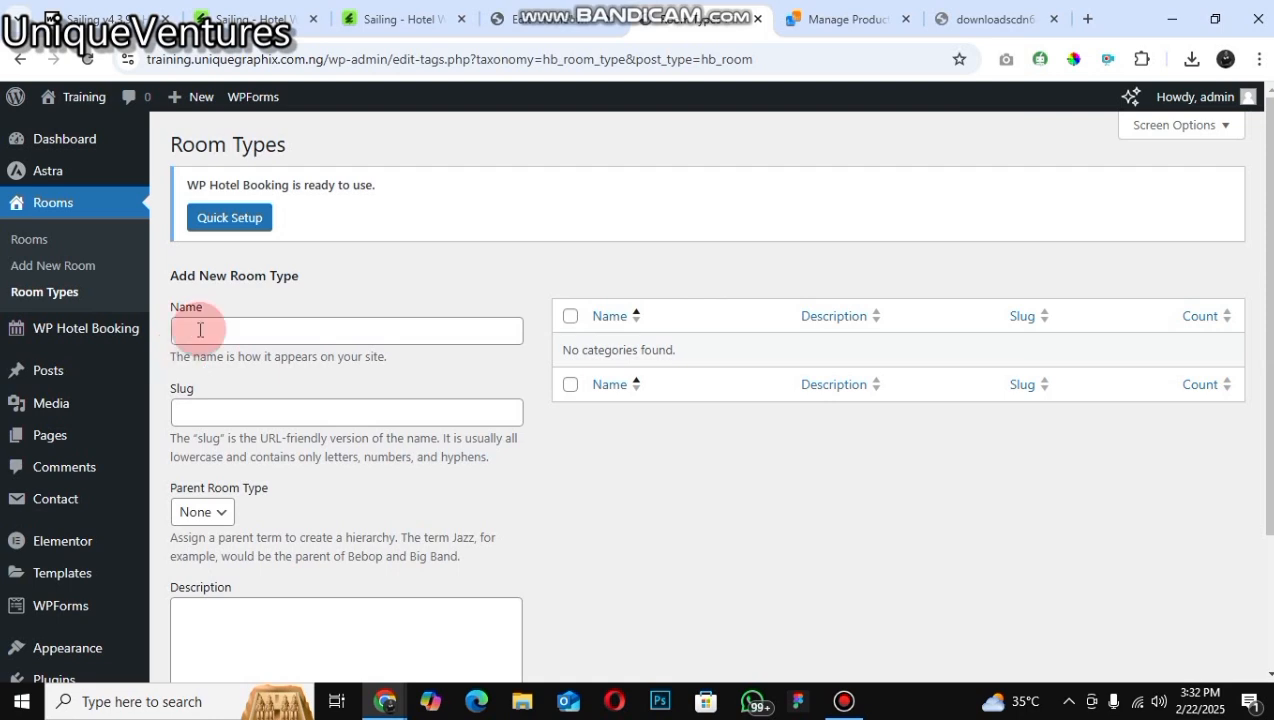
pyautogui.click(200, 330)
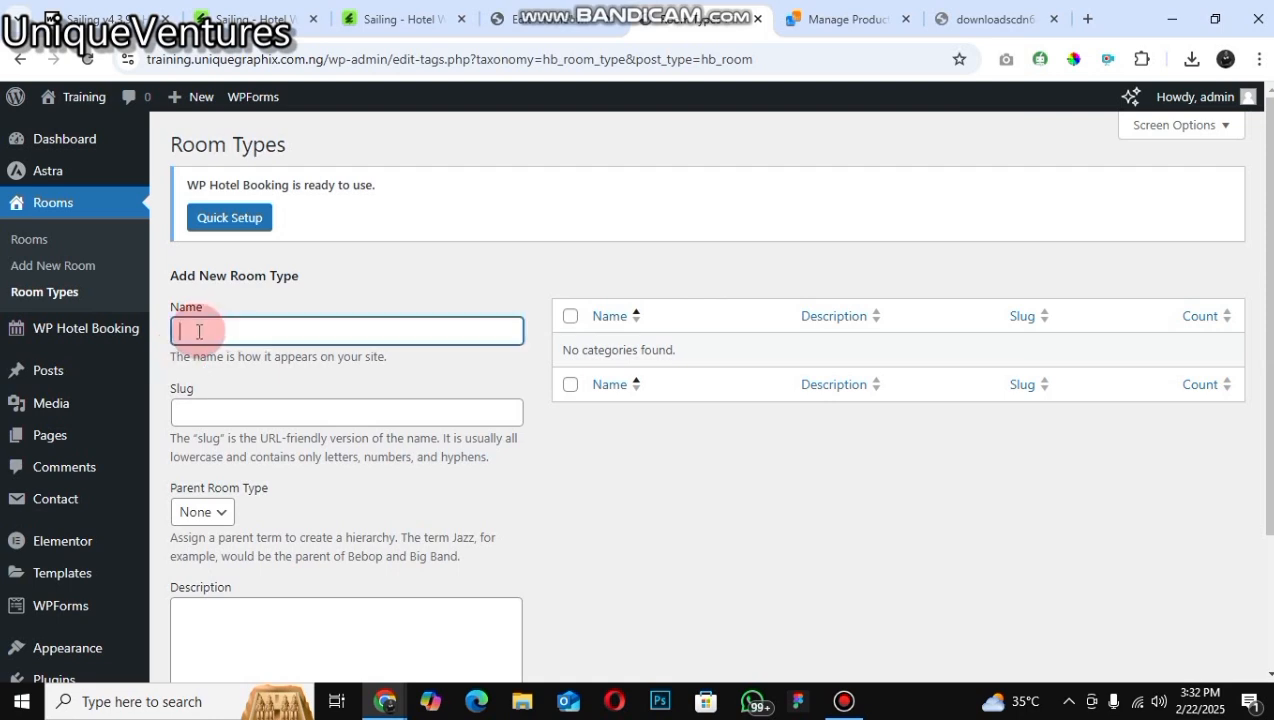
pyautogui.write('S')
pyautogui.press('BackSpace')
pyautogui.write('Basic')
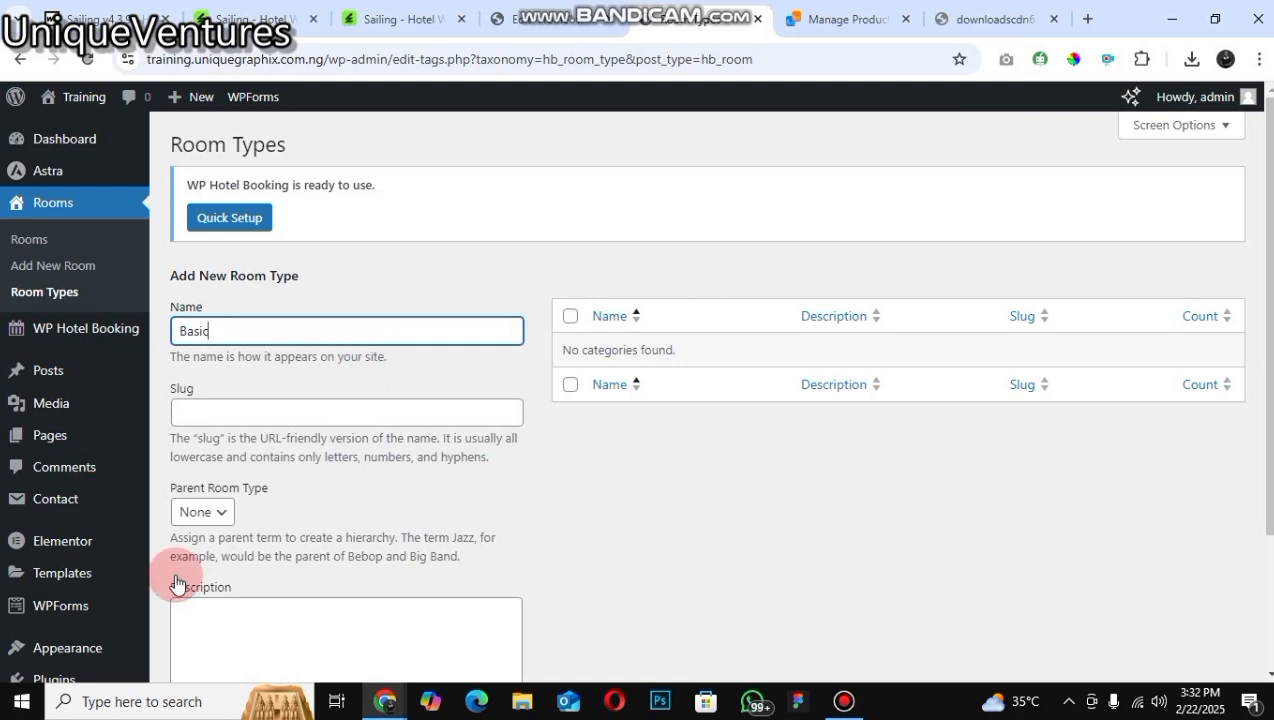
pyautogui.scroll(-2, 176, 583)
pyautogui.click(237, 585)
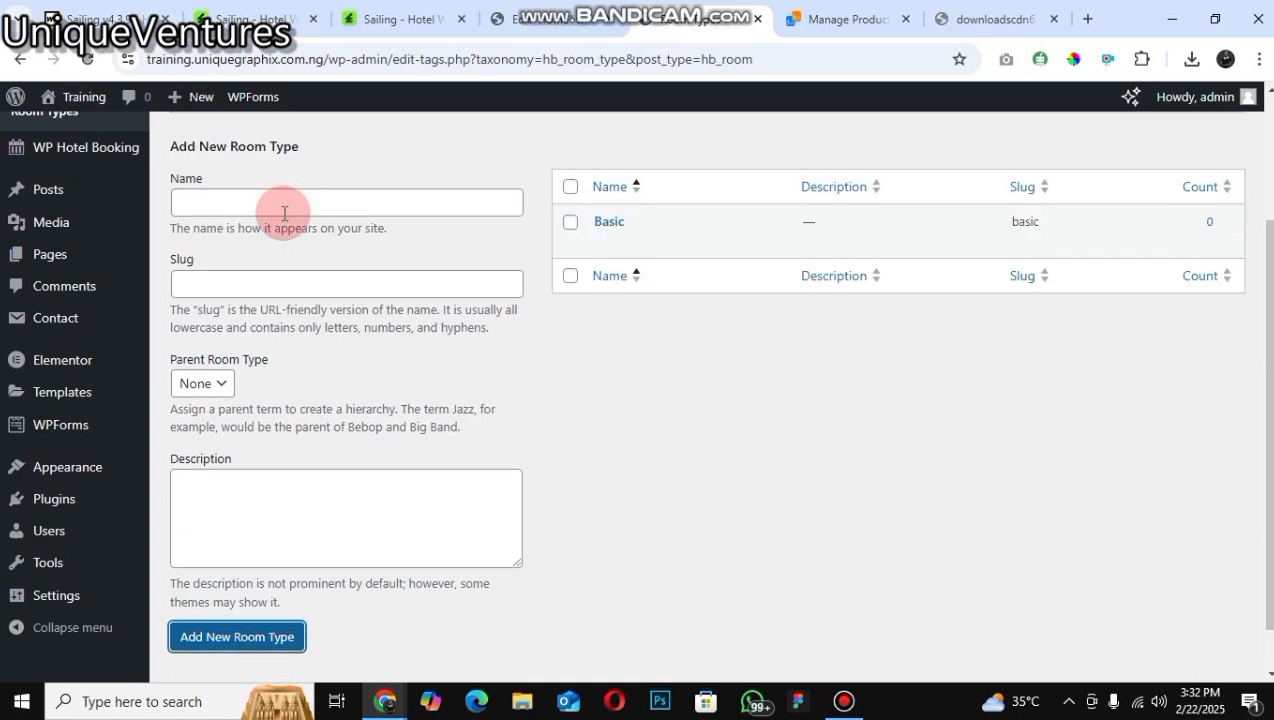
# Step: Add a second room type named Standard
pyautogui.click(284, 213)
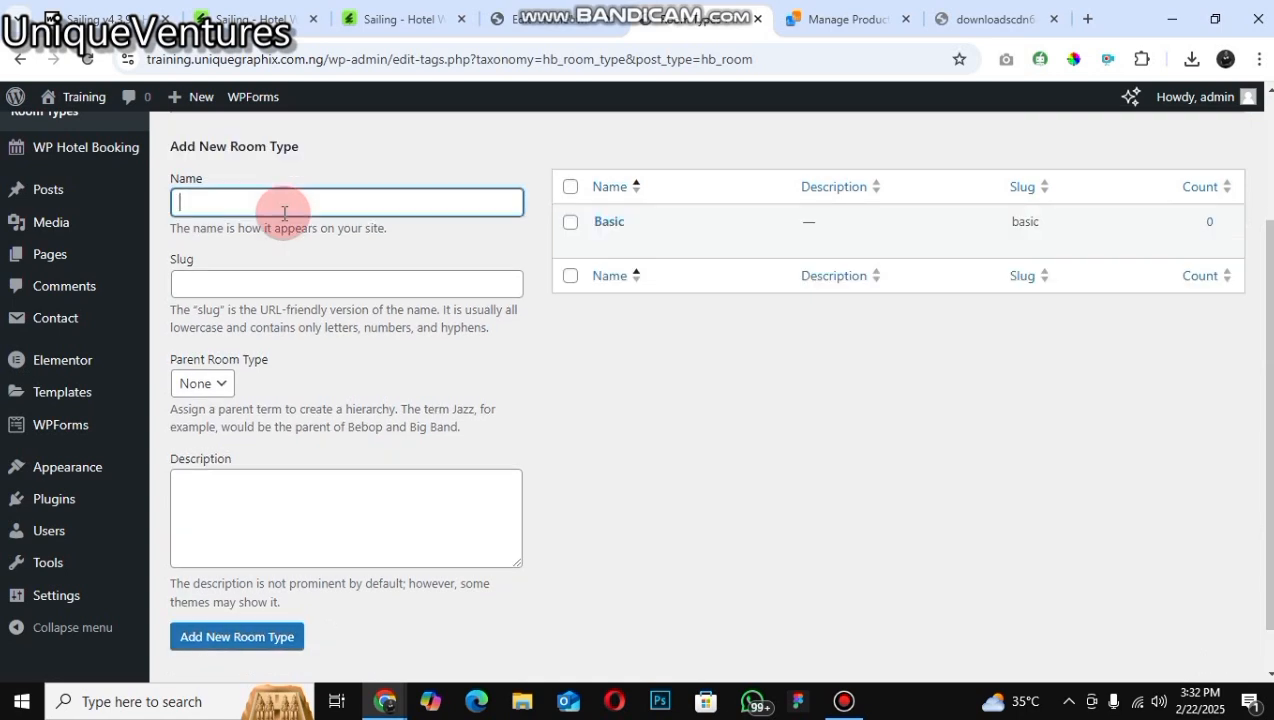
pyautogui.write('Standard')
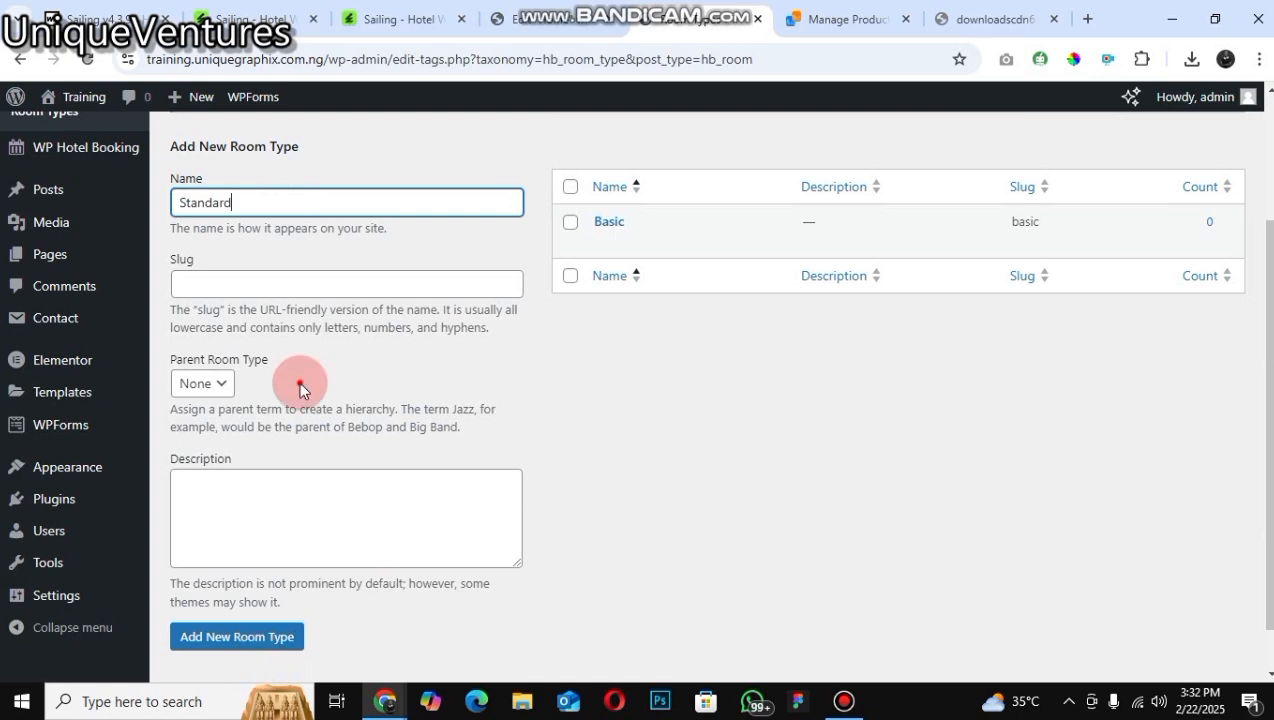
pyautogui.click(250, 636)
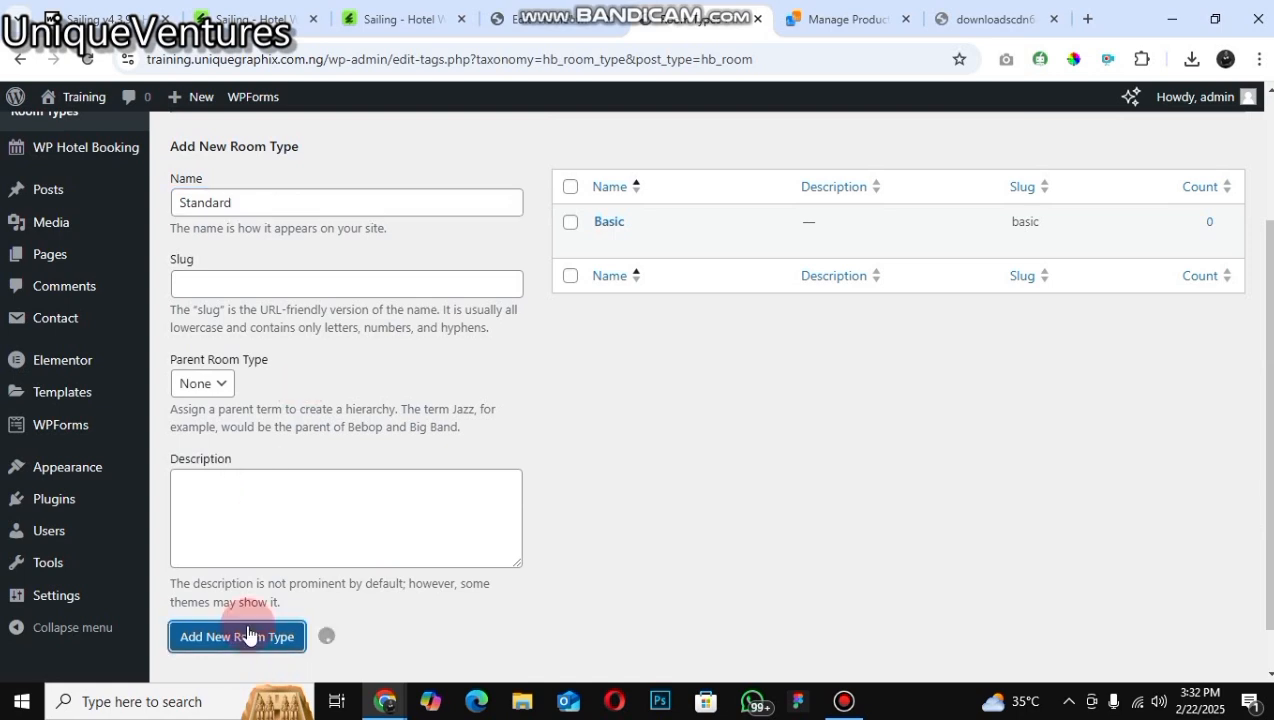
# Step: Add a third room type named Premium
pyautogui.click(309, 198)
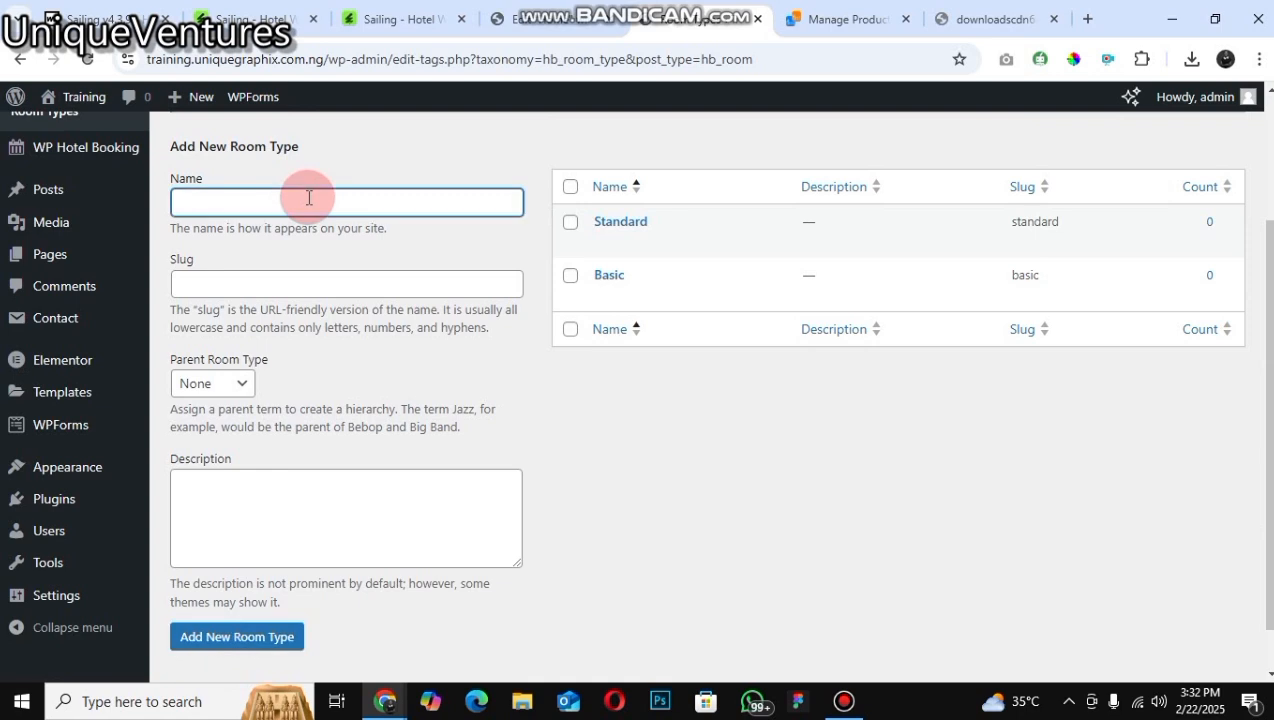
pyautogui.write('P')
pyautogui.write('rwmi')
pyautogui.write('u')
pyautogui.press('BackSpace')
pyautogui.press('BackSpace')
pyautogui.press('BackSpace')
pyautogui.press('BackSpace')
pyautogui.write('emi')
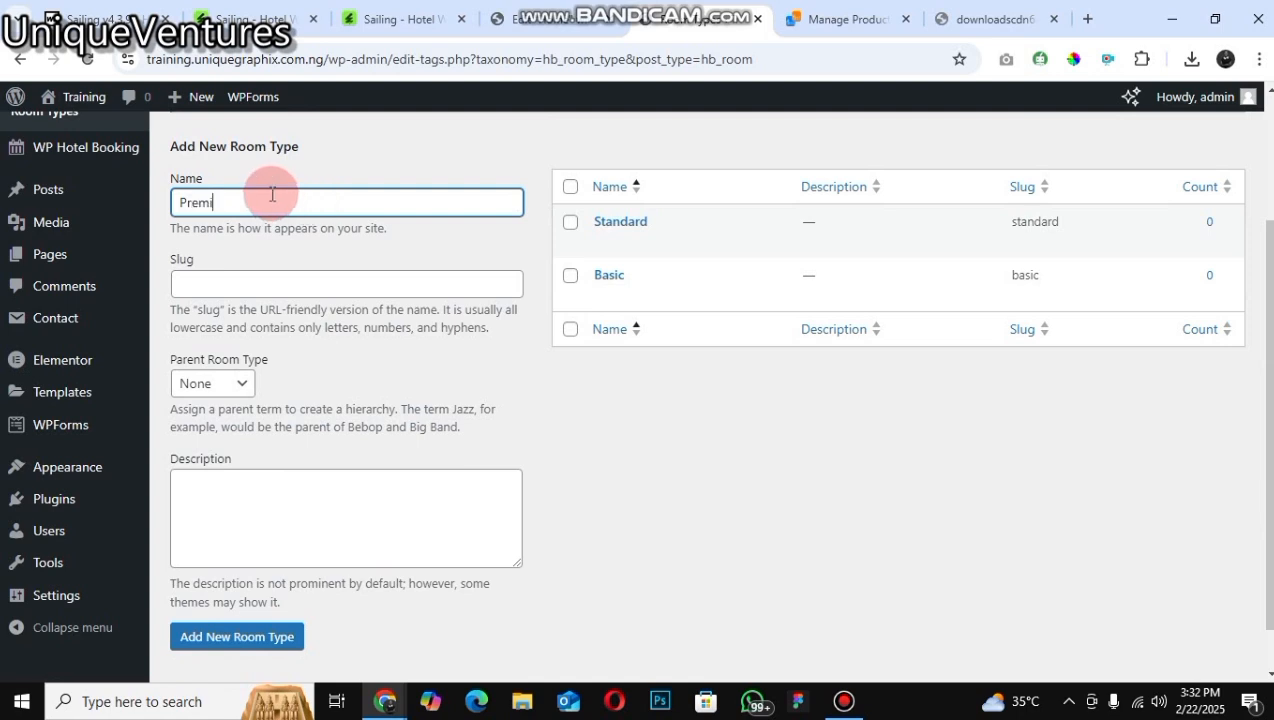
pyautogui.write('um')
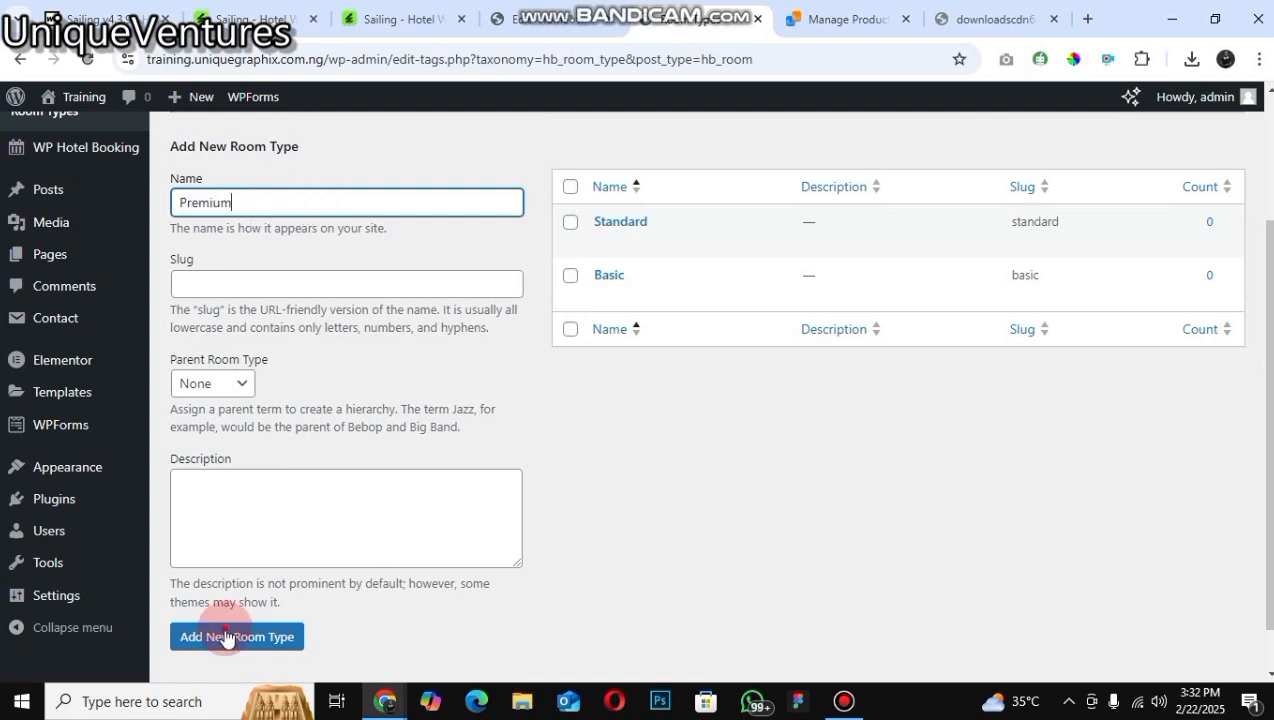
pyautogui.click(226, 637)
pyautogui.click(226, 637)
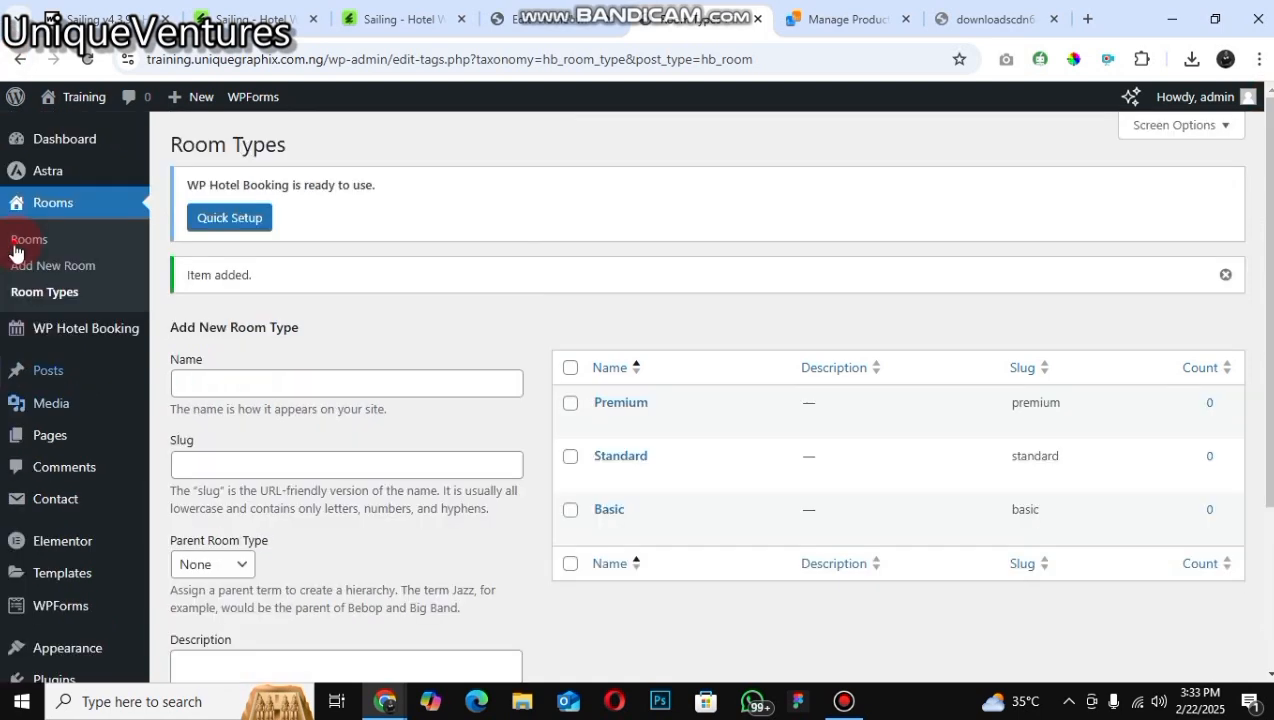
# Step: Start a new room from the Rooms list and title it ROOM 1
pyautogui.click(16, 248)
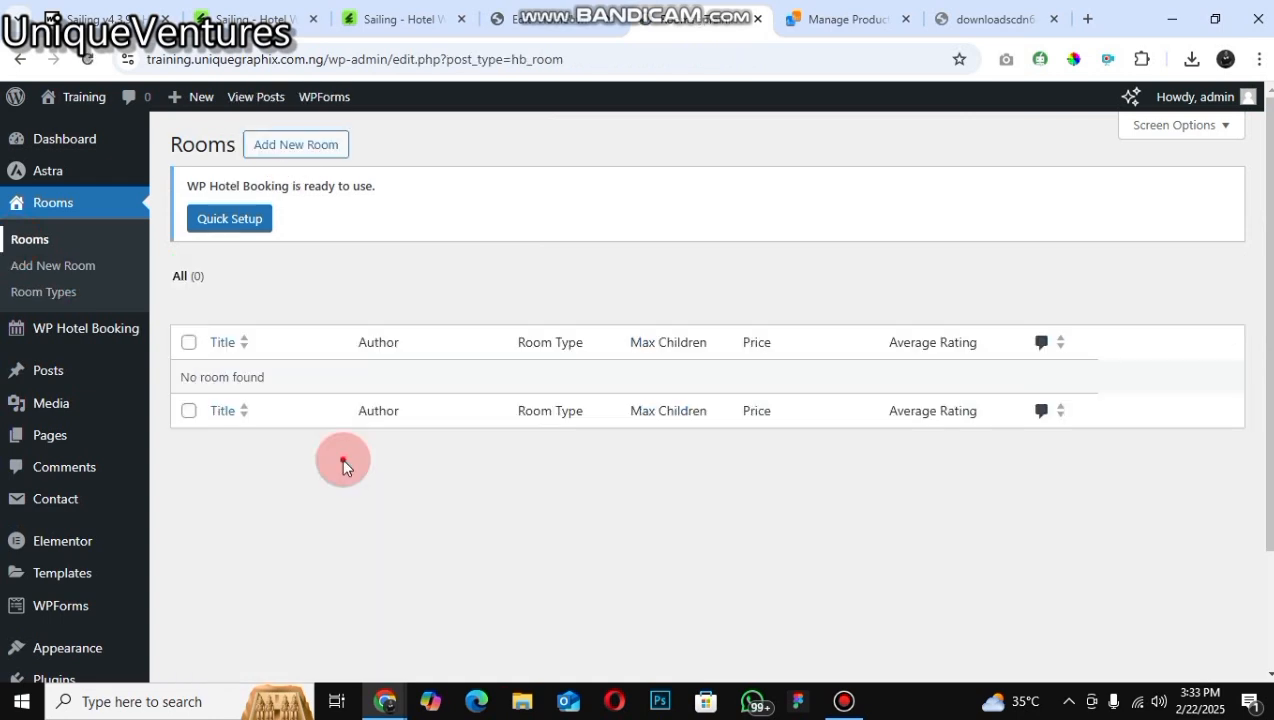
pyautogui.click(290, 147)
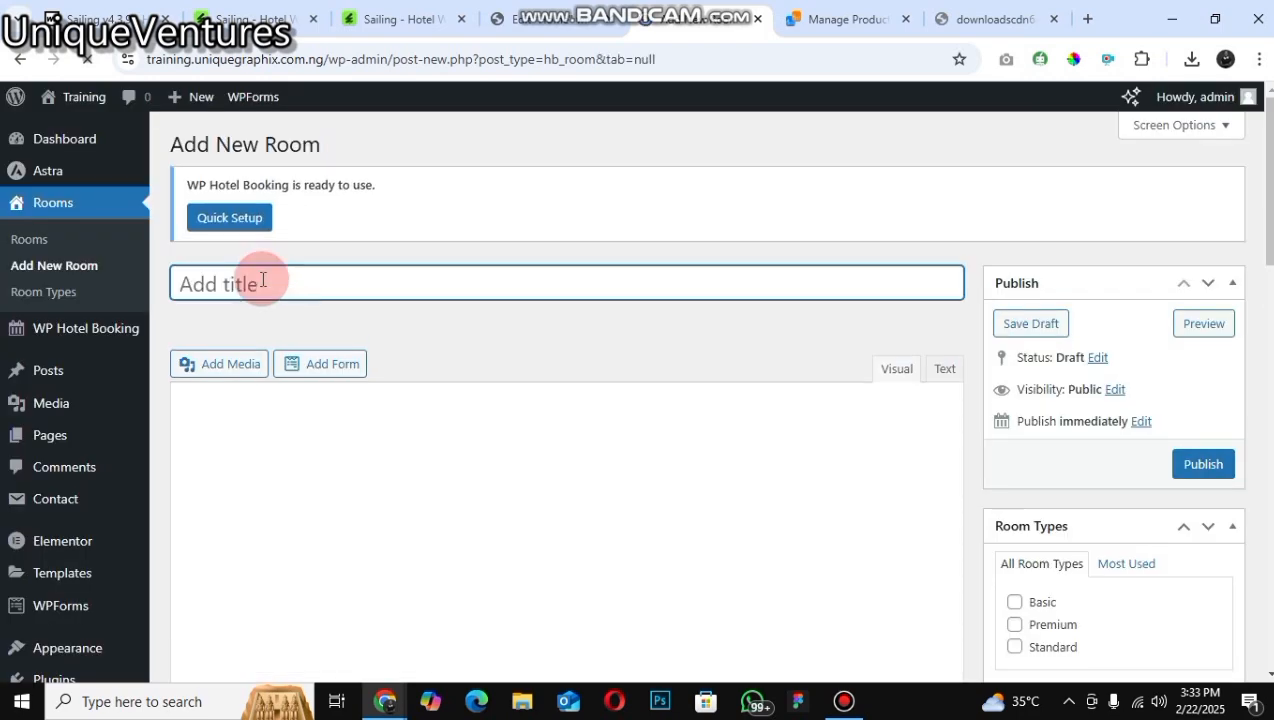
pyautogui.write('ROOM')
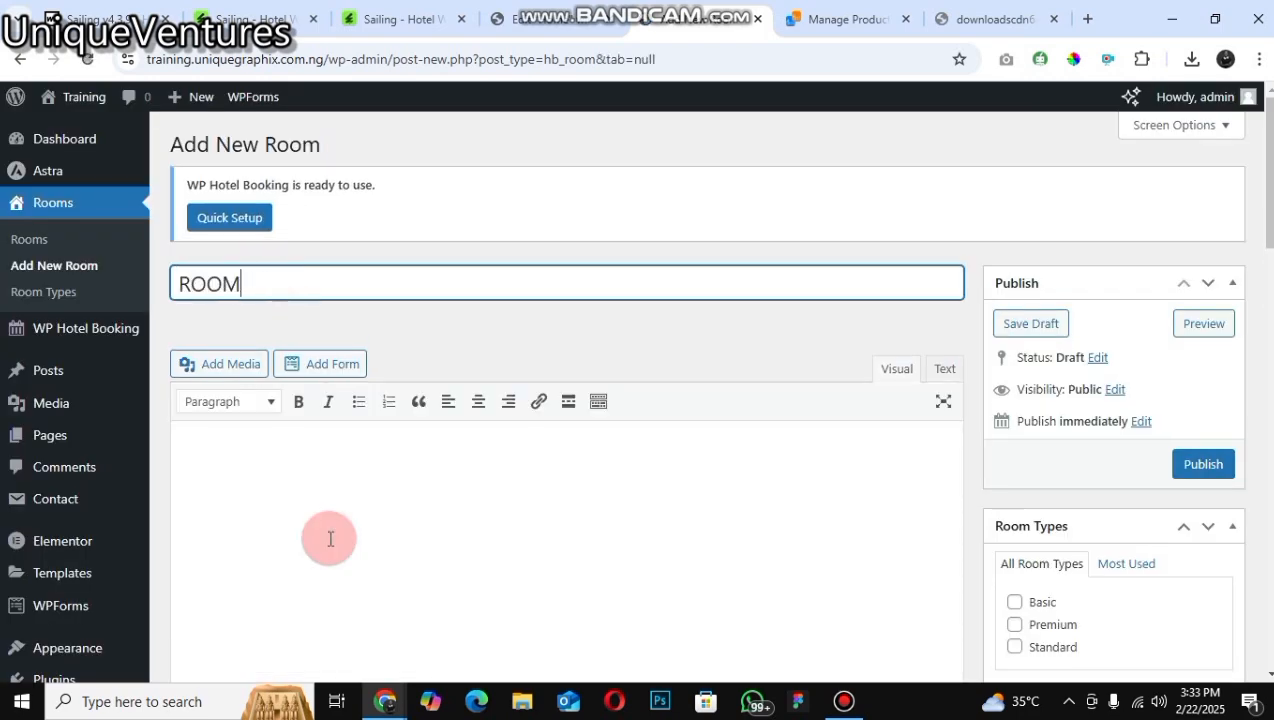
pyautogui.write(' 1')
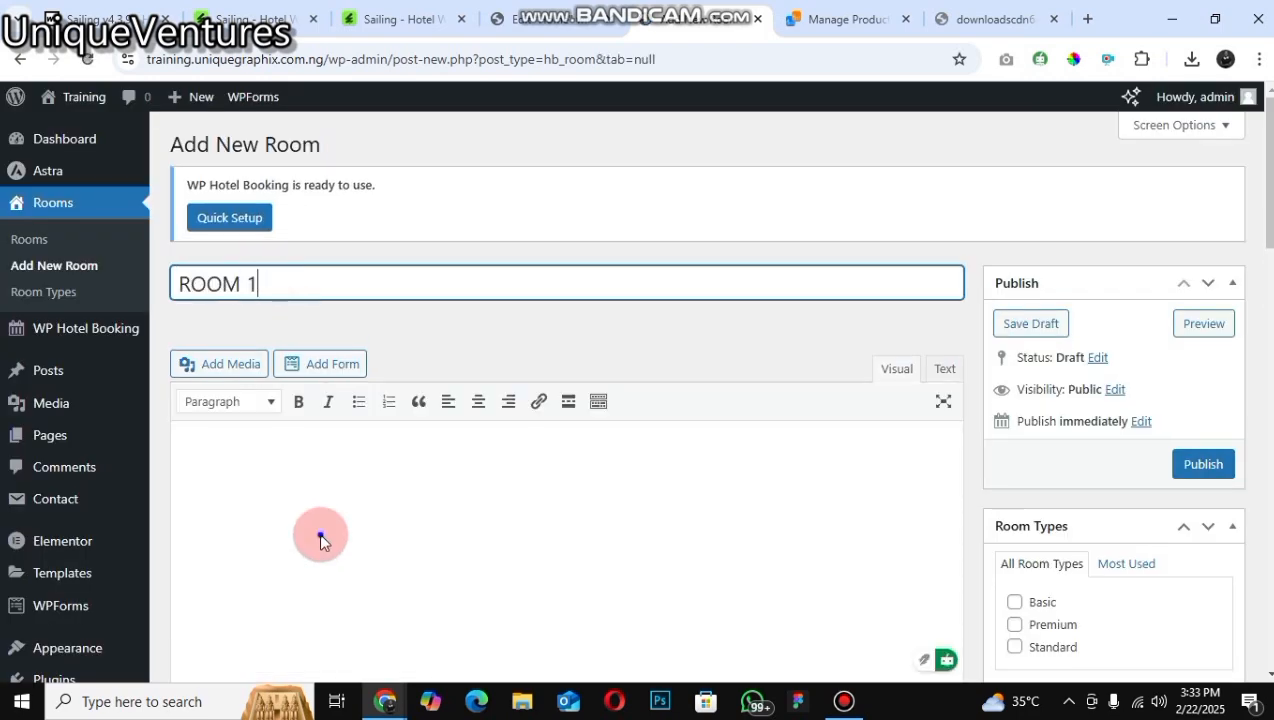
pyautogui.rightClick(254, 443)
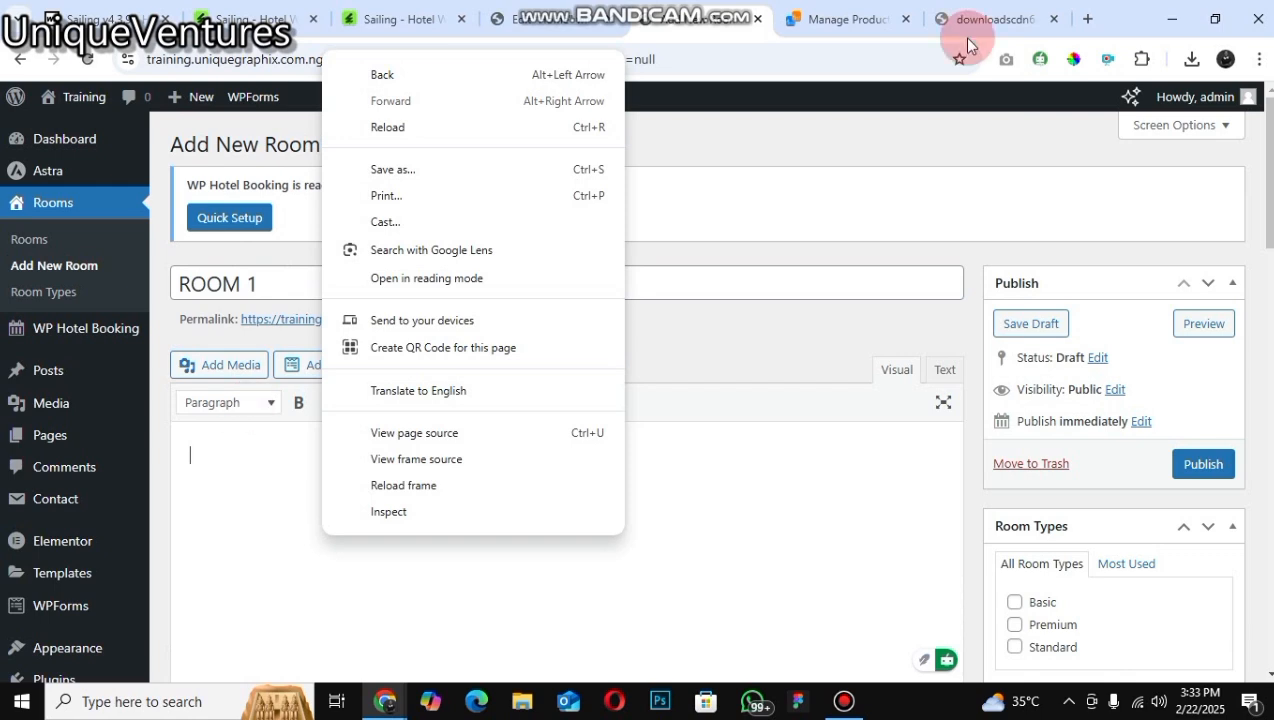
pyautogui.click(995, 25)
pyautogui.click(991, 25)
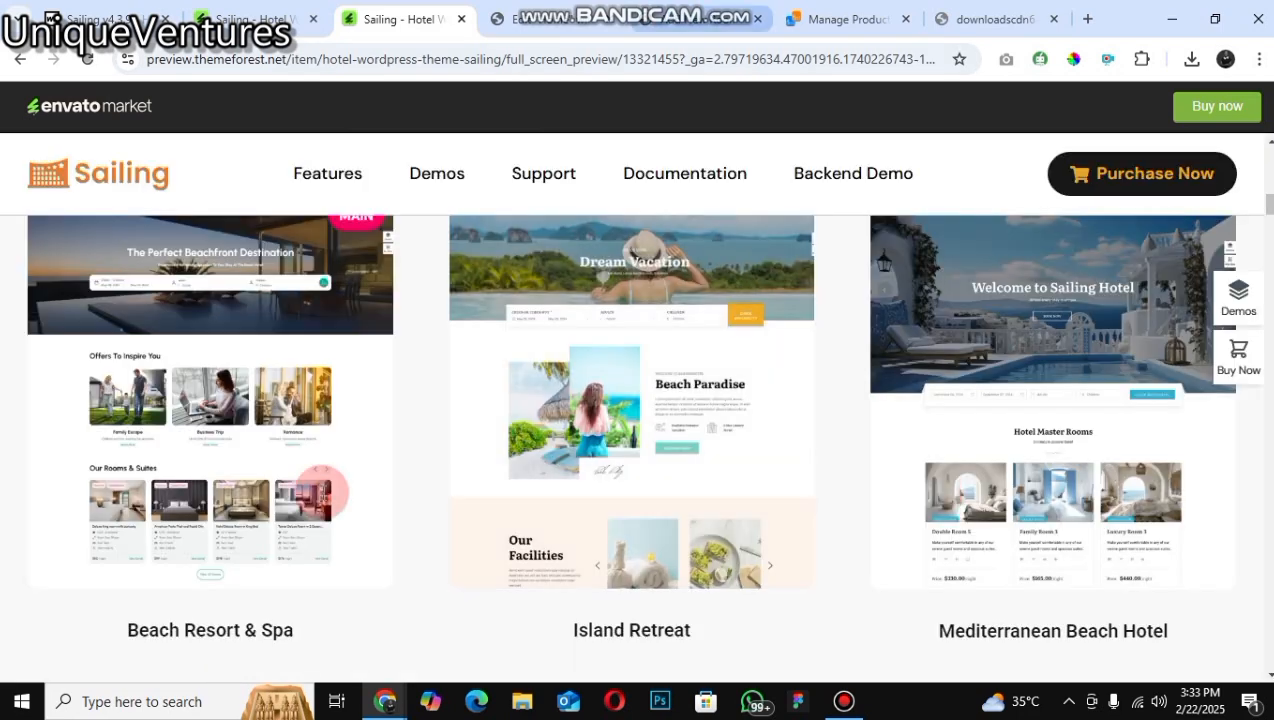
pyautogui.hotkey('ctrl', 'Tab')
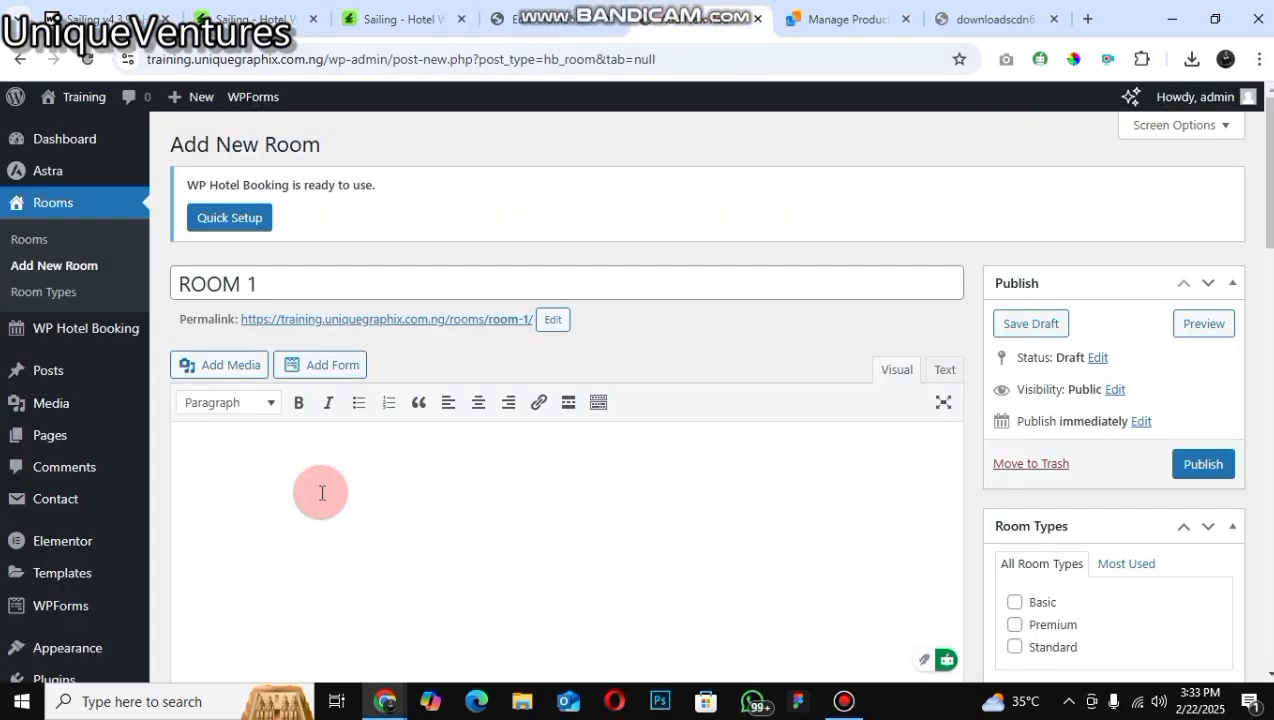
# Step: Enter ROOM as the room's description text
pyautogui.click(321, 492)
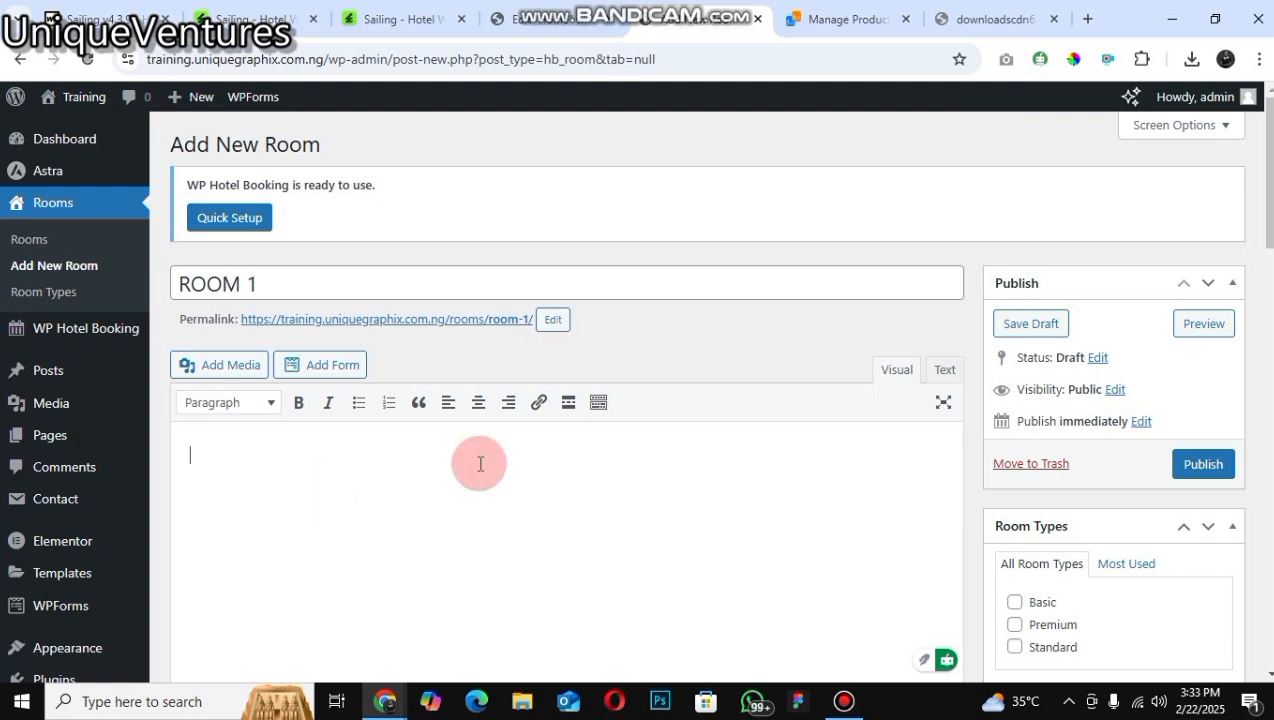
pyautogui.write('ROOM')
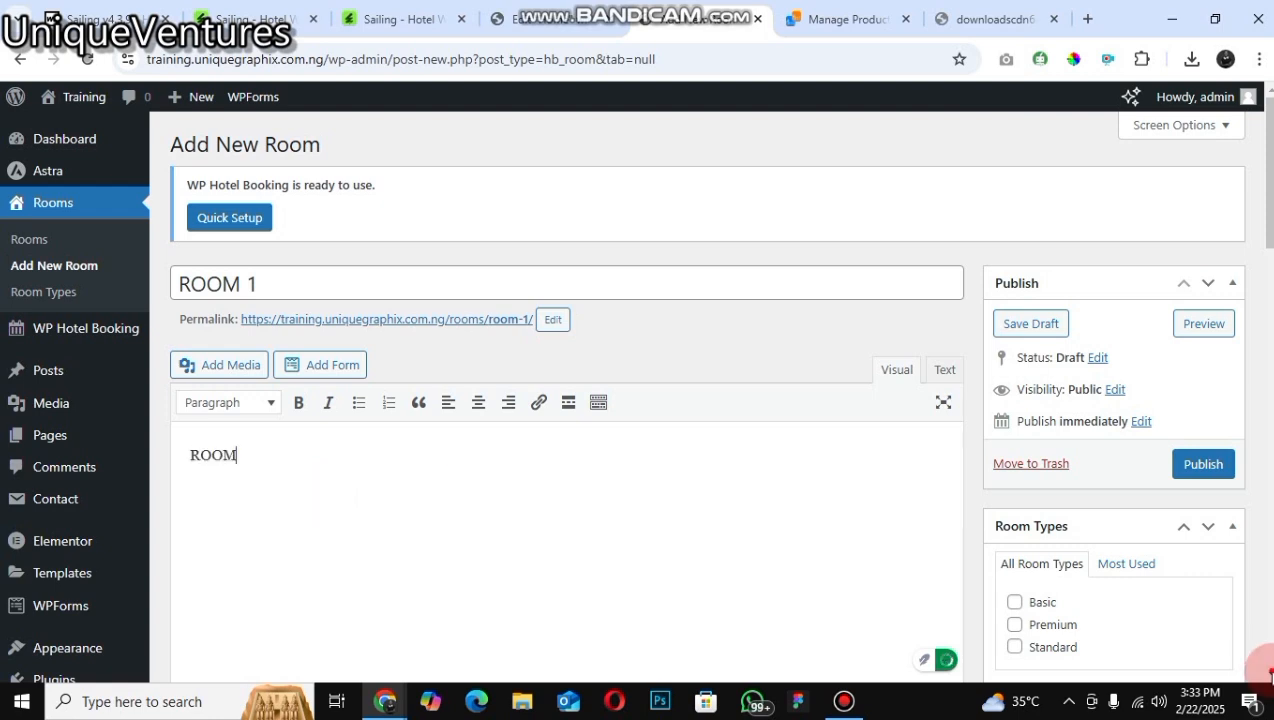
# Step: In the room's general settings, set Quantity to 1, Room Capacities to 2, Max children to 2, and enable Featured list
pyautogui.scroll(-4, 560, 317)
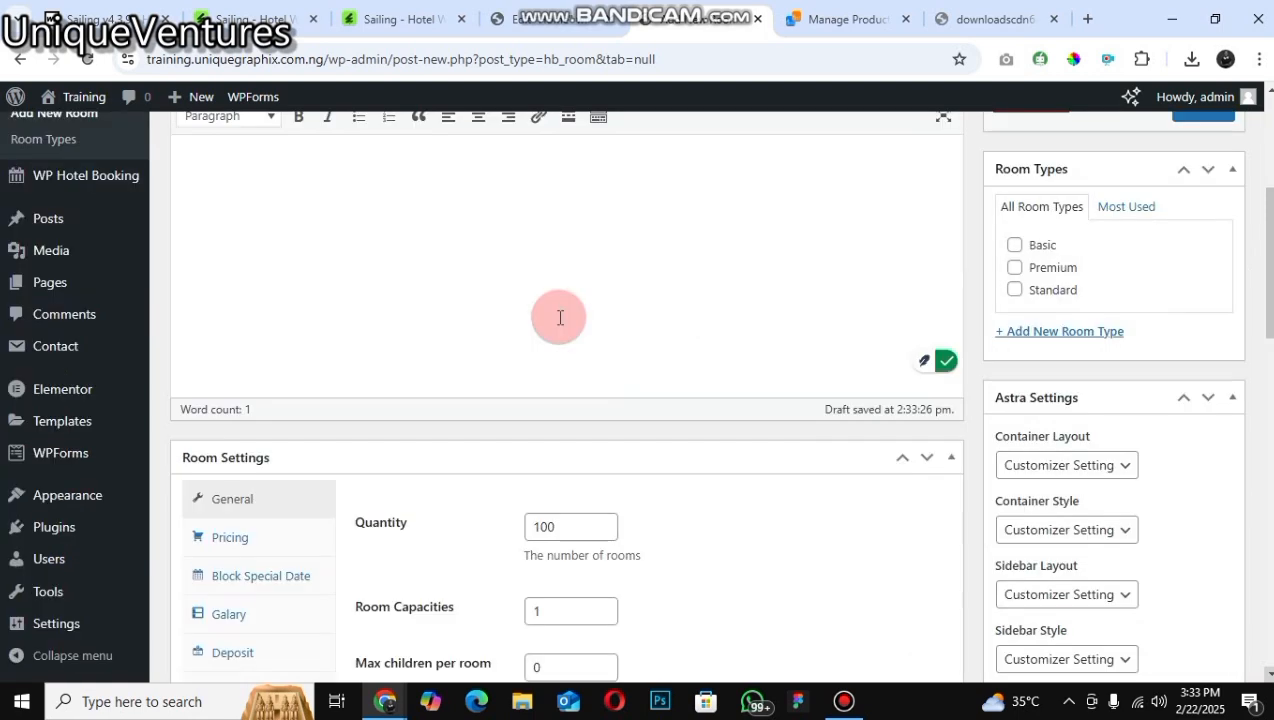
pyautogui.scroll(-2, 560, 317)
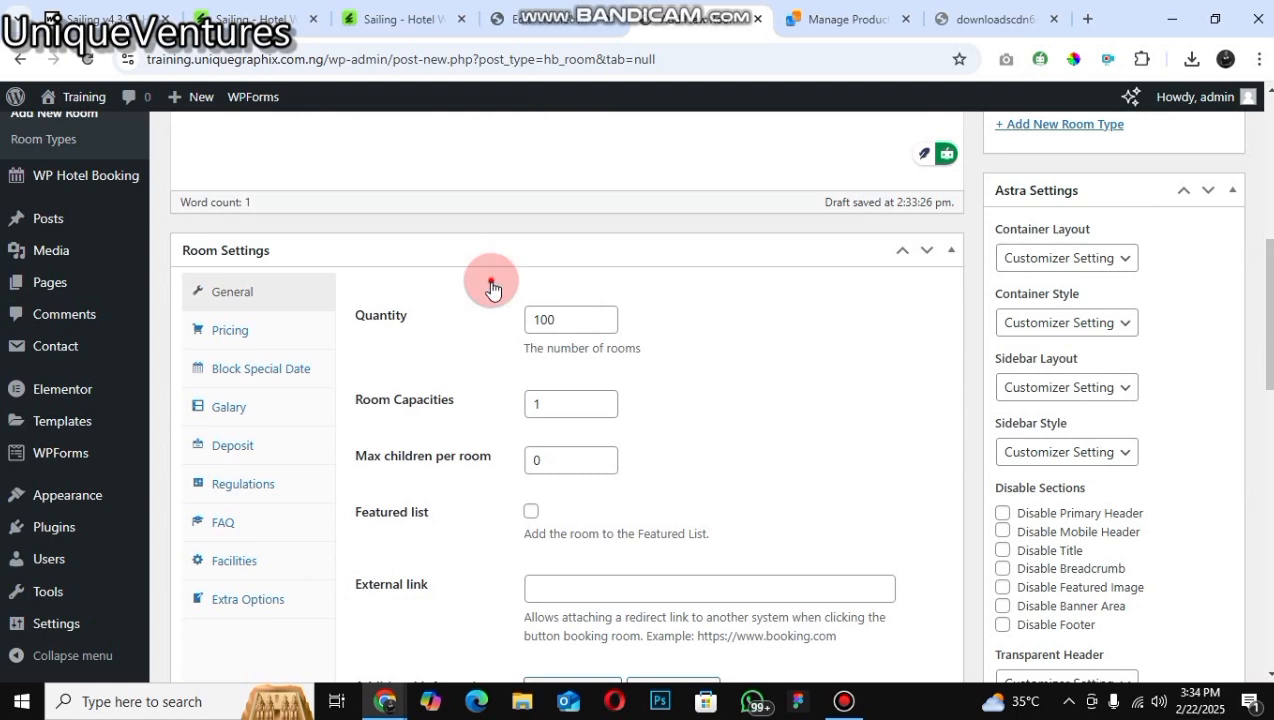
pyautogui.scroll(6, 492, 289)
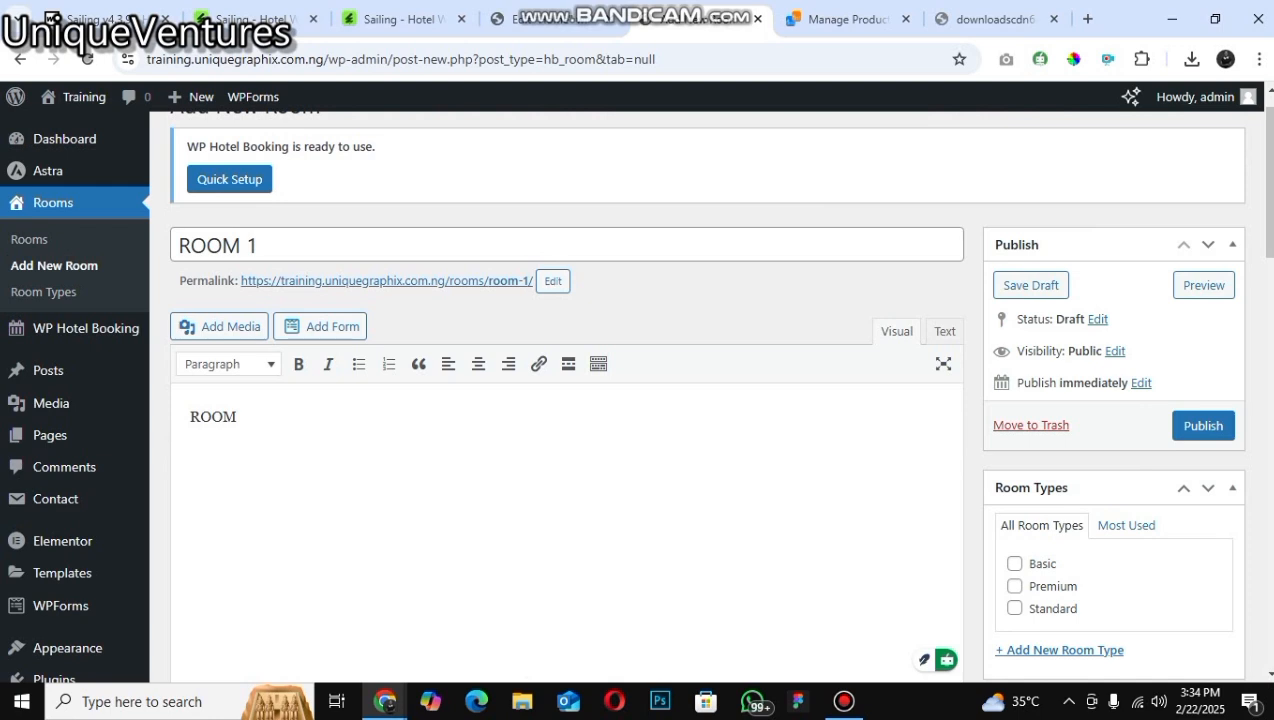
pyautogui.scroll(-5, 341, 438)
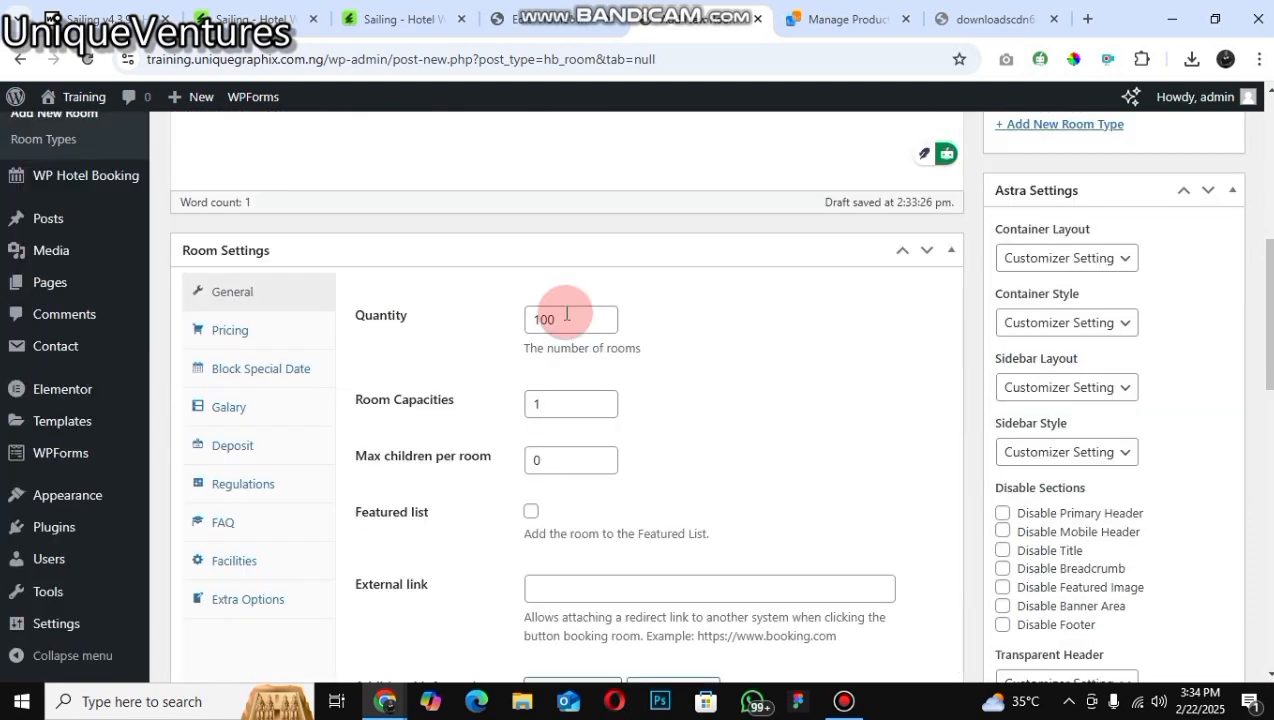
pyautogui.click(522, 311)
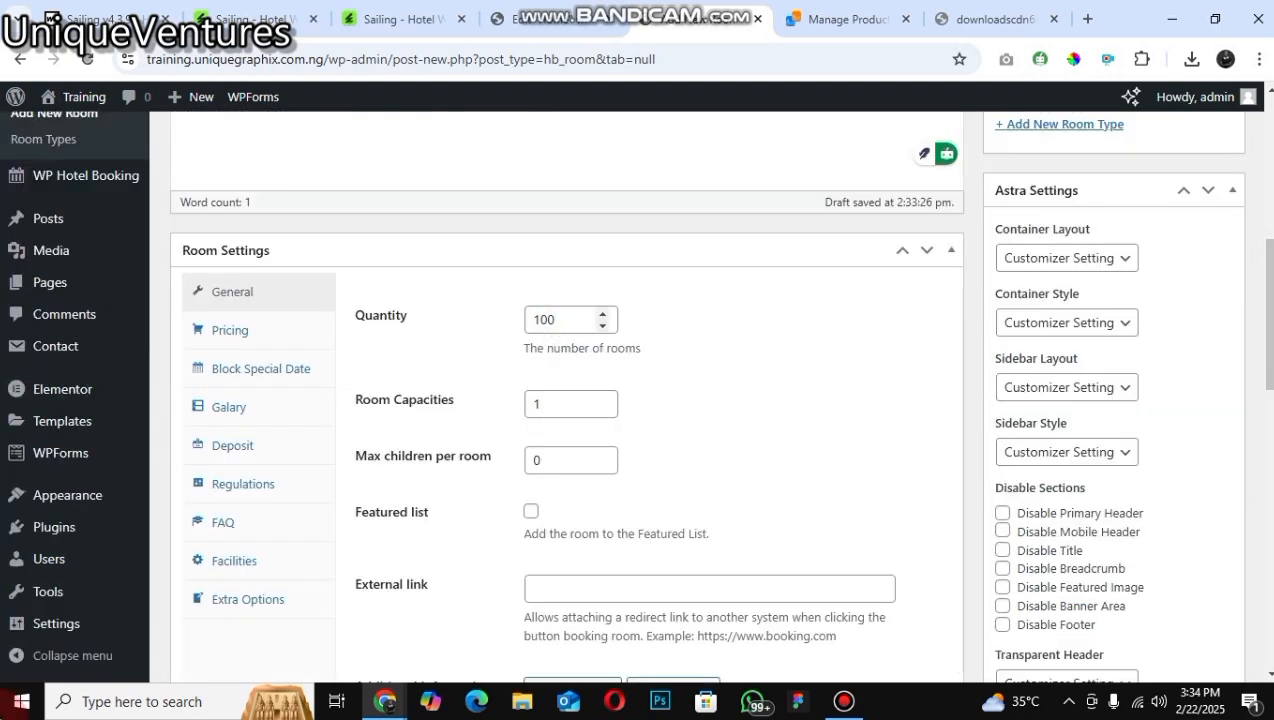
pyautogui.moveTo(560, 320); pyautogui.dragTo(302, 571)
pyautogui.write('1')
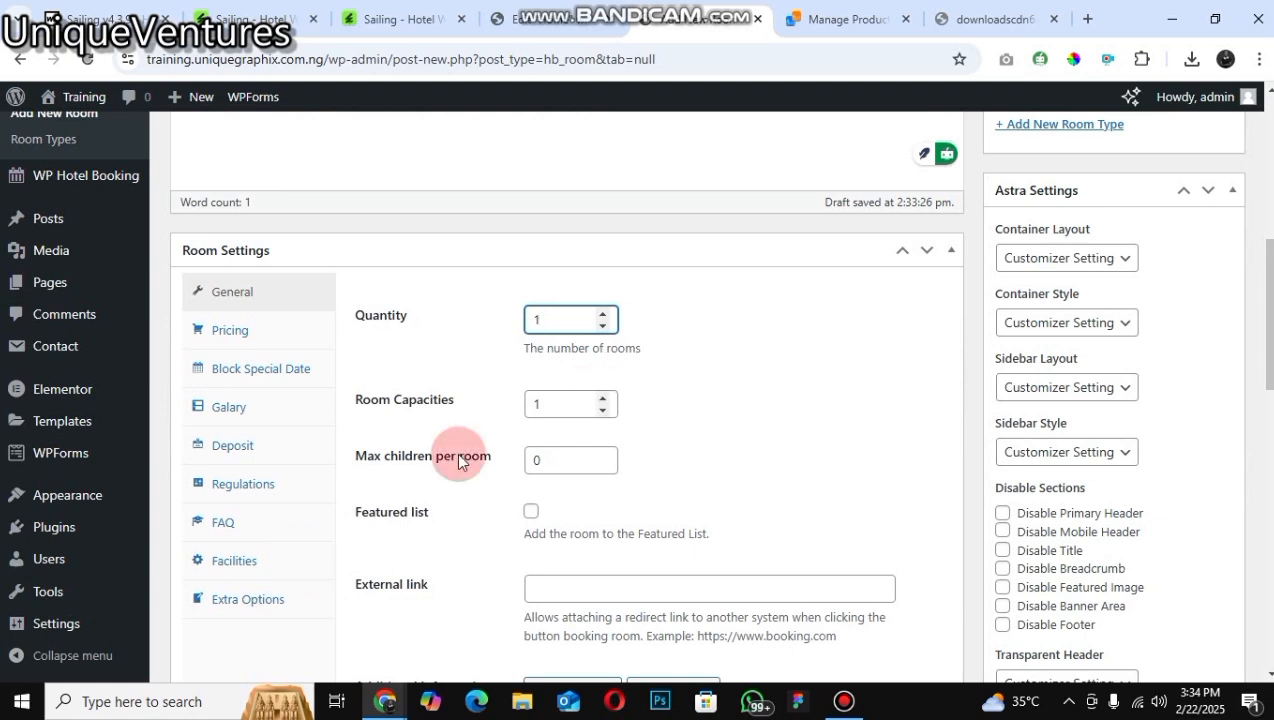
pyautogui.press('Tab')
pyautogui.write('2')
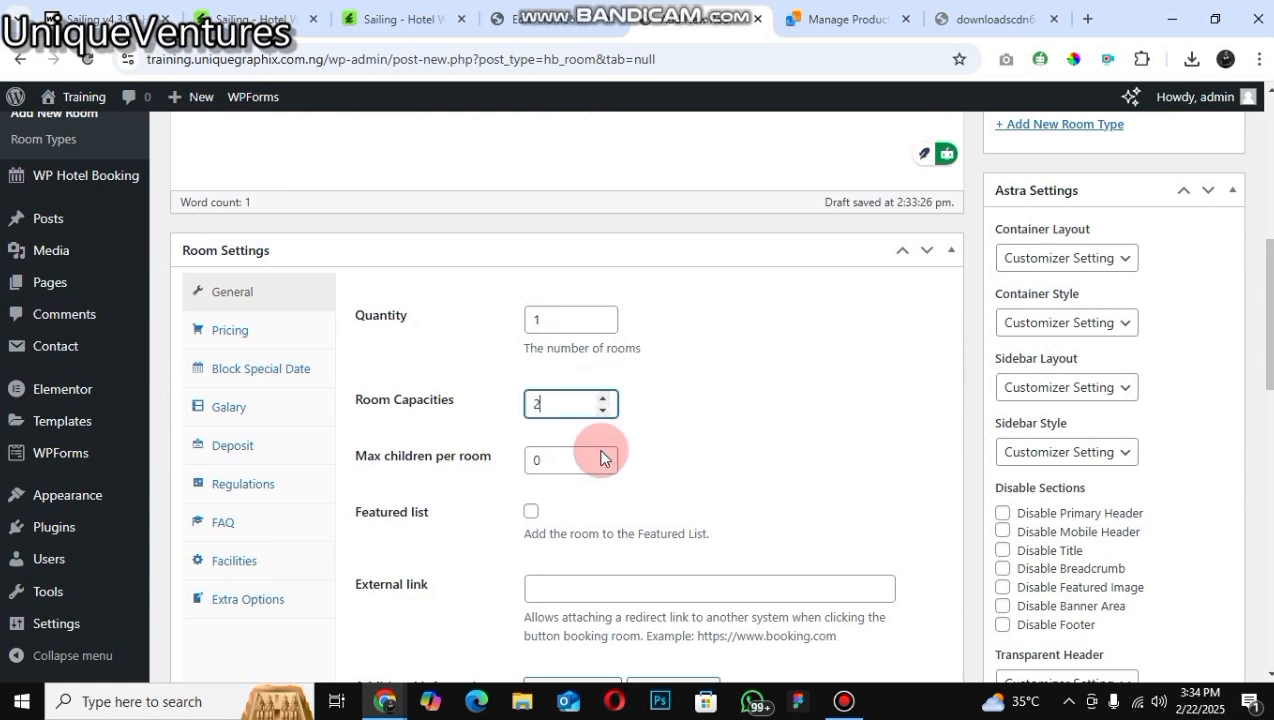
pyautogui.click(601, 452)
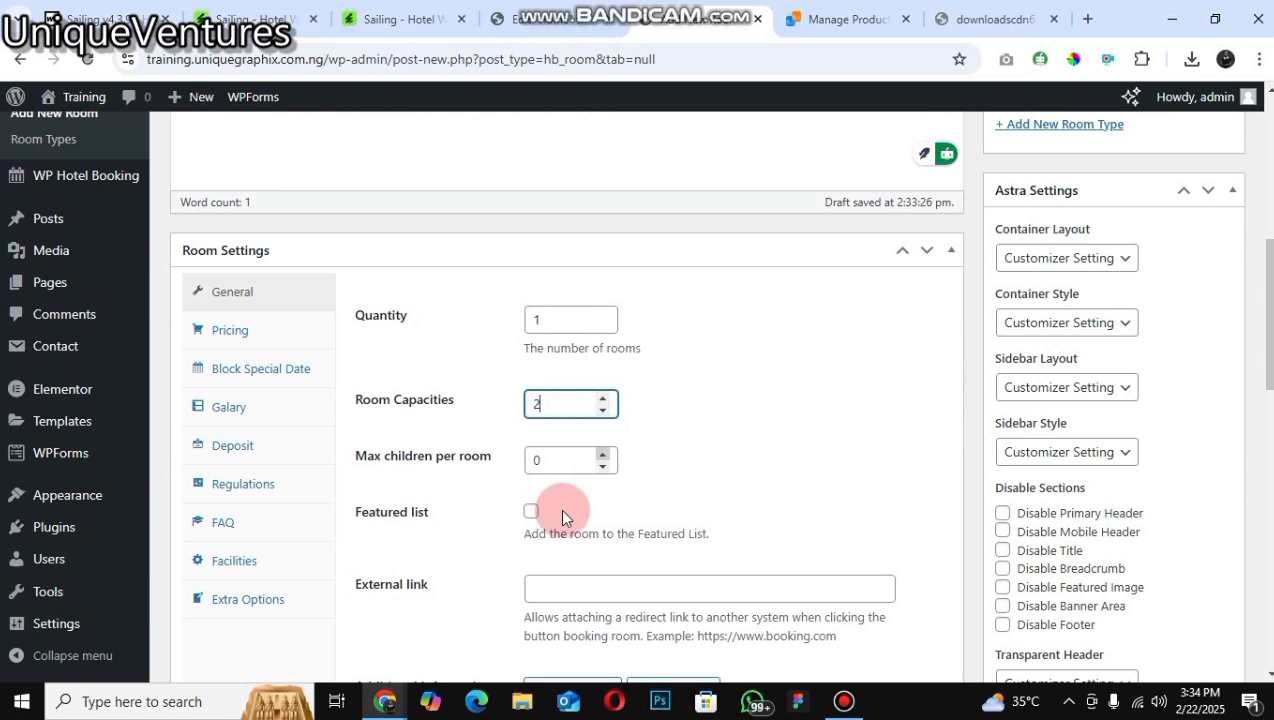
pyautogui.press('Tab')
pyautogui.write('1')
pyautogui.press('Up')
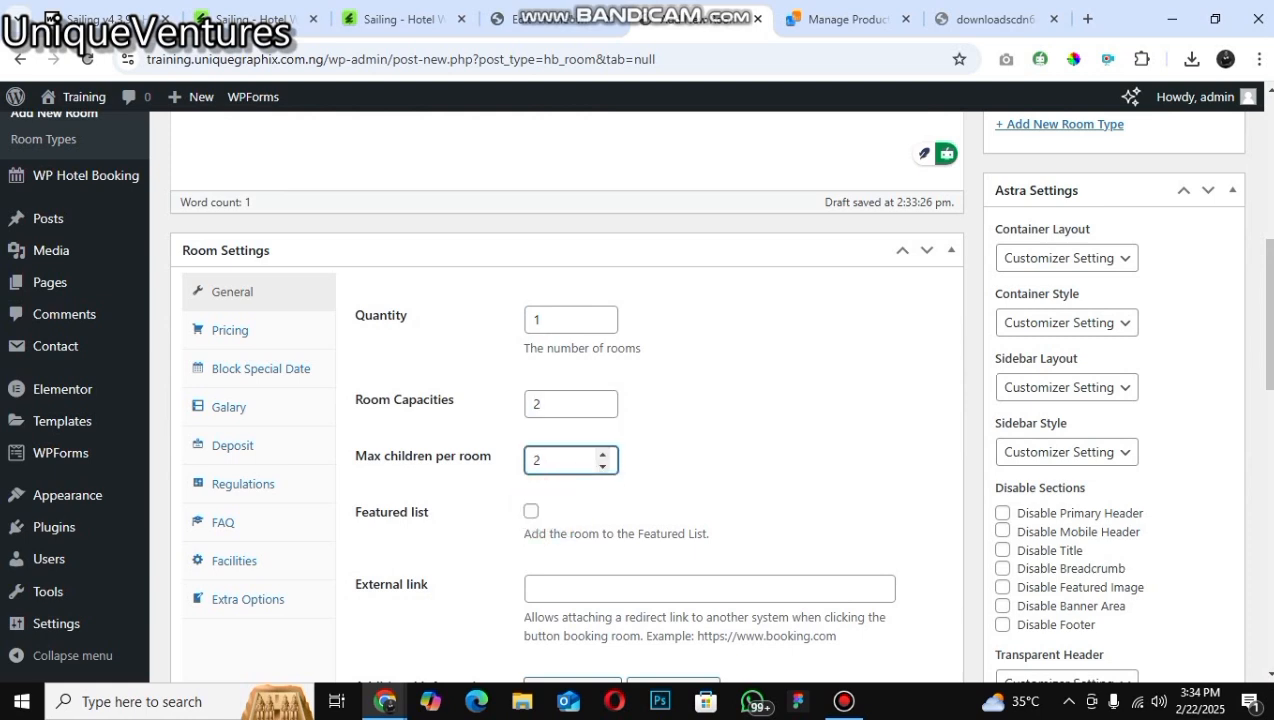
pyautogui.click(530, 511)
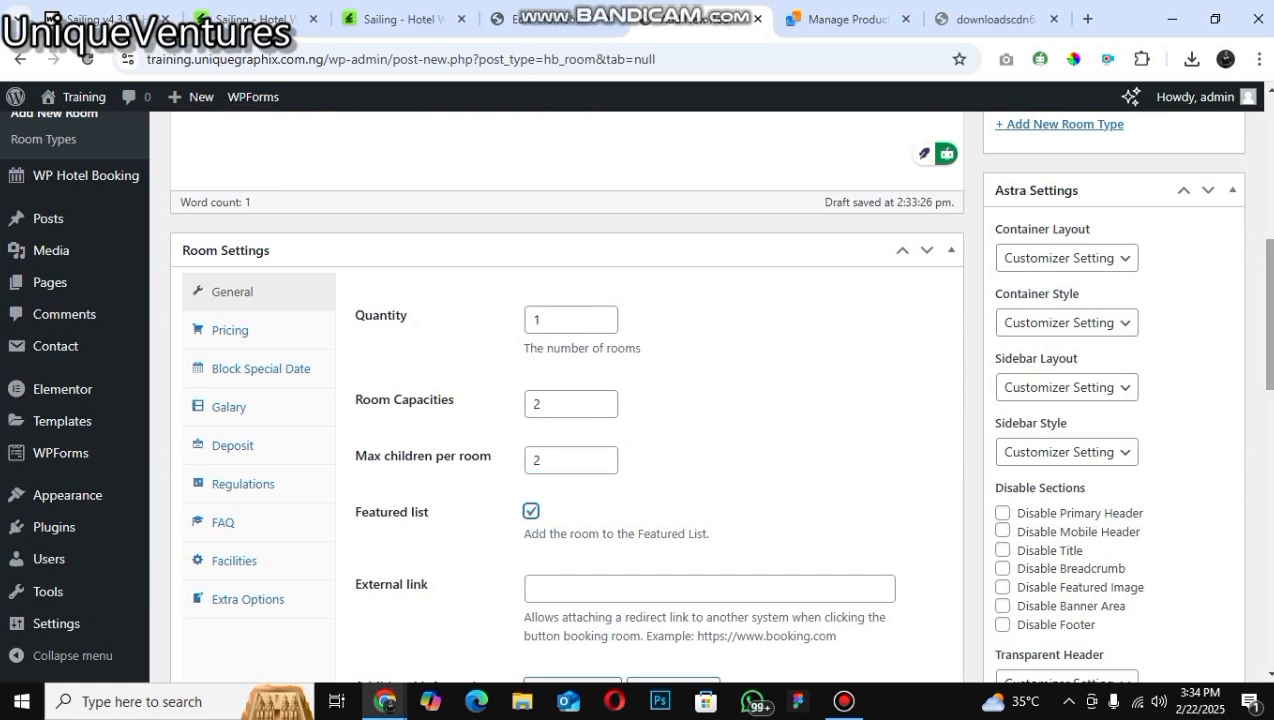
pyautogui.click(1257, 166)
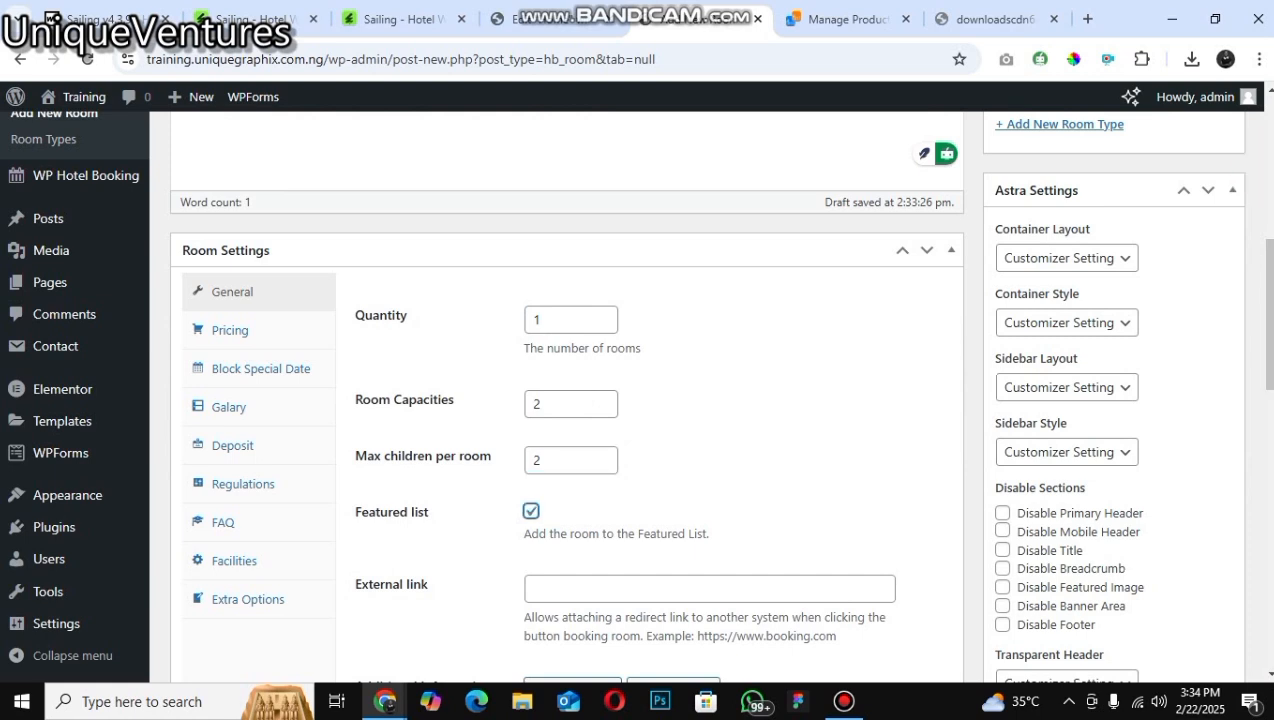
pyautogui.scroll(-10, 707, 397)
pyautogui.scroll(1, 718, 381)
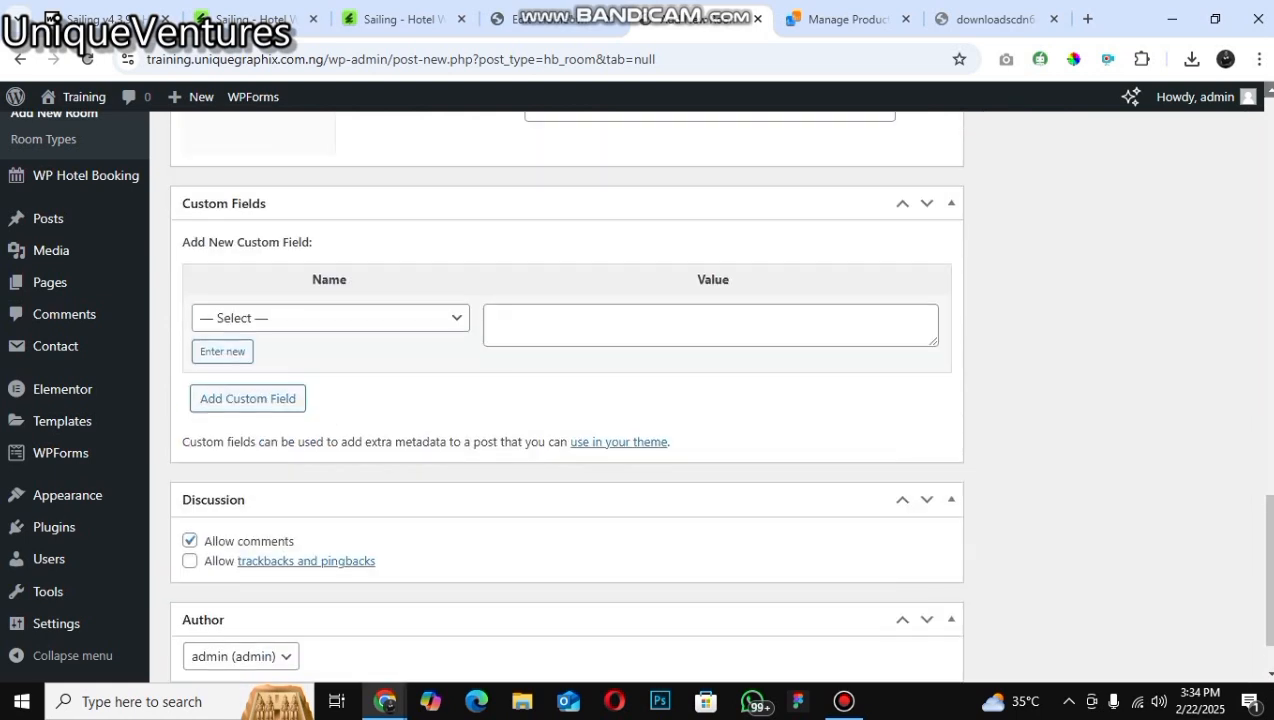
pyautogui.scroll(5, 768, 332)
pyautogui.scroll(3, 768, 332)
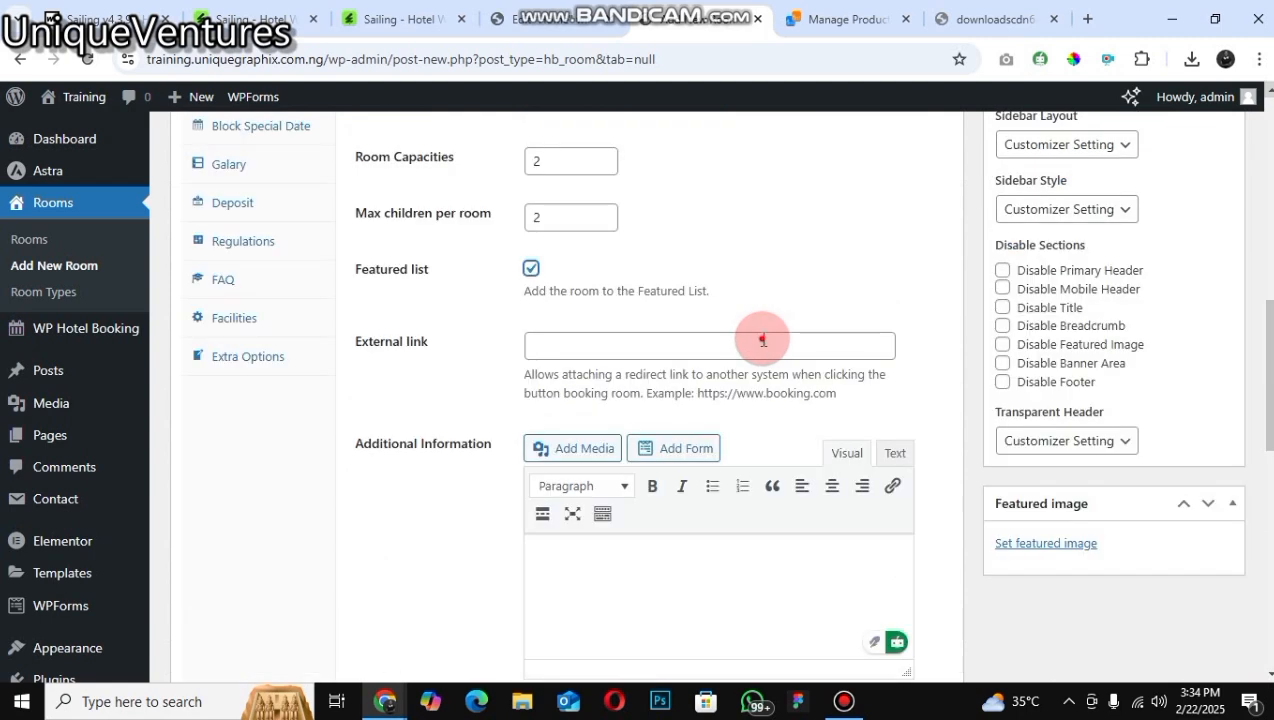
# Step: Open the room's Pricing tab and examine the regular price grid by weekday
pyautogui.press('Tab')
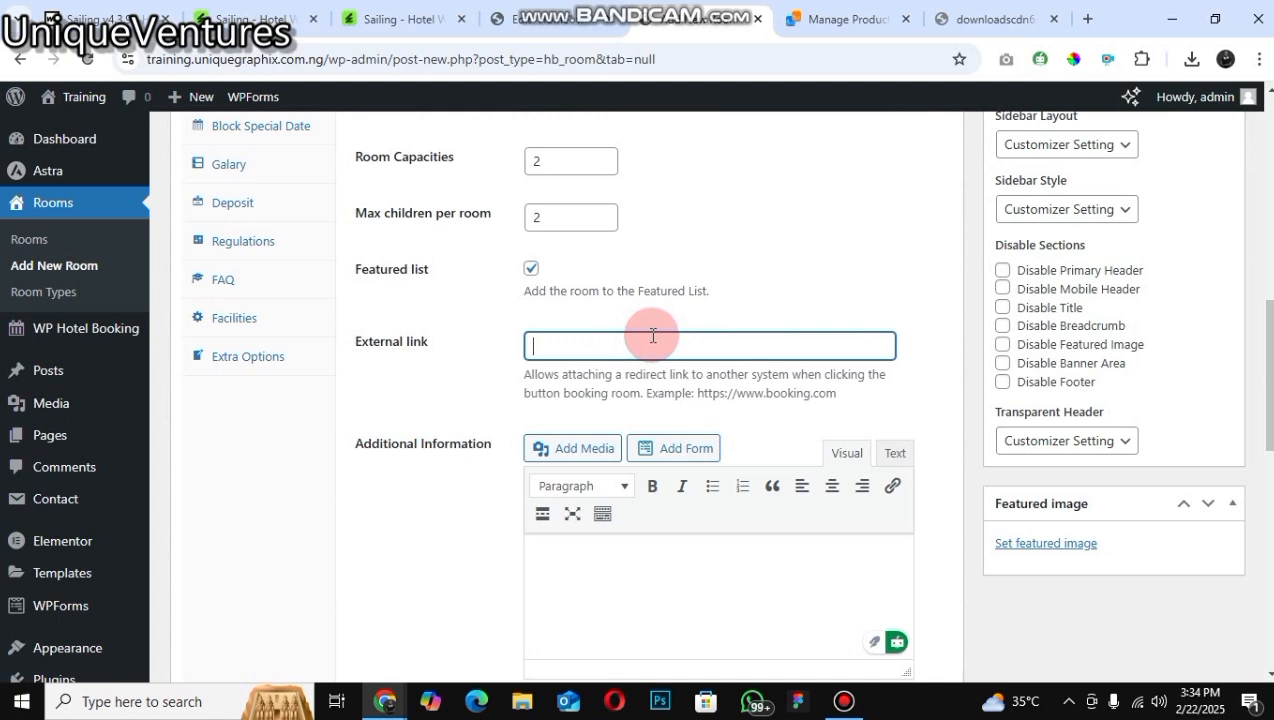
pyautogui.click(822, 344)
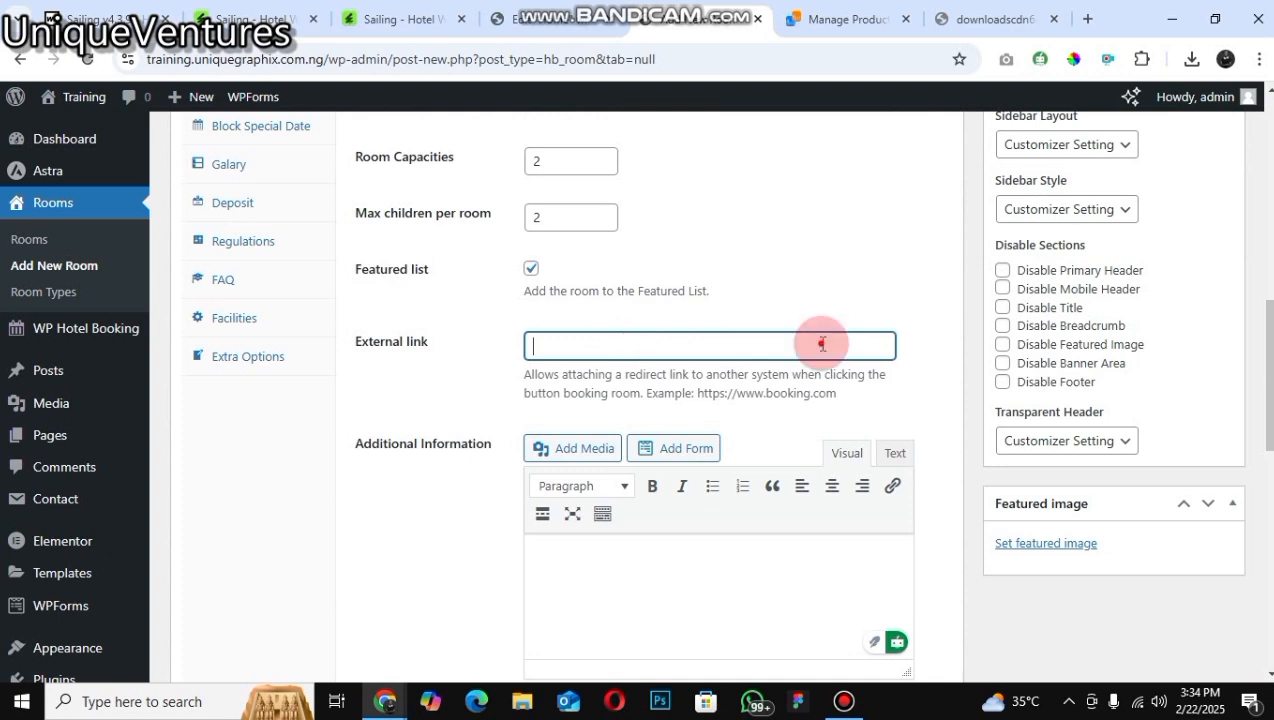
pyautogui.click(676, 443)
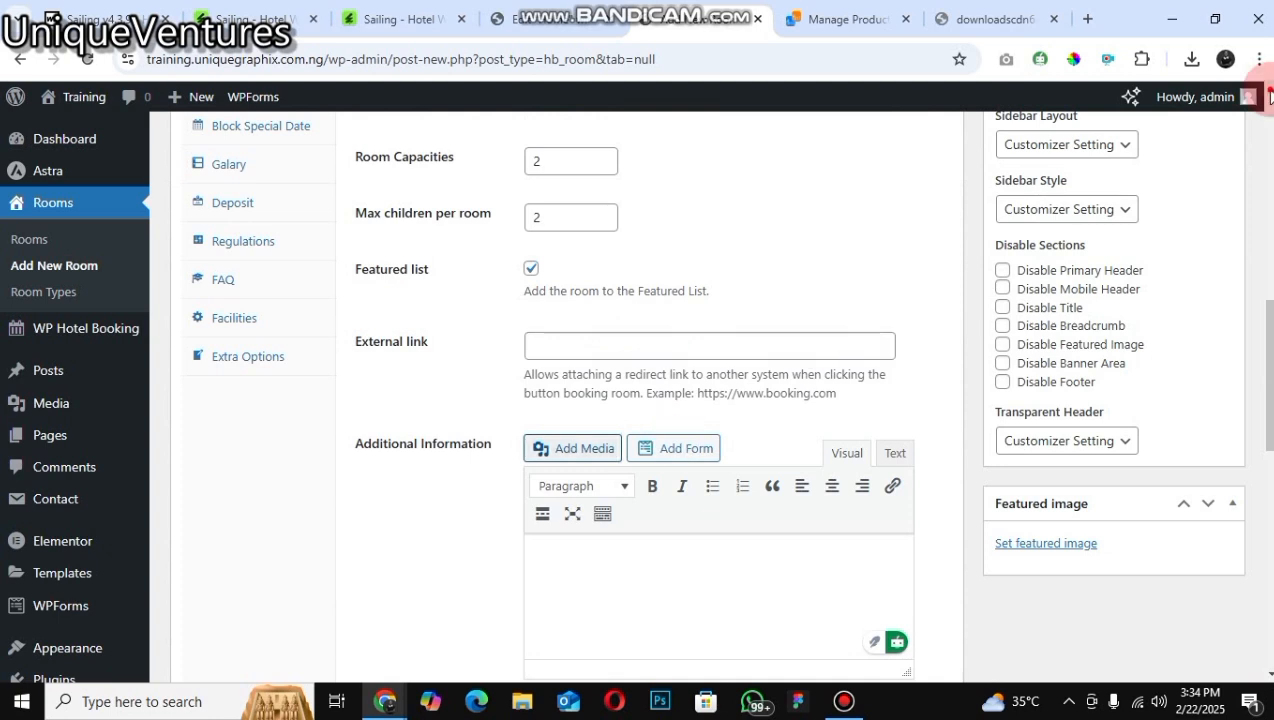
pyautogui.scroll(1, 228, 285)
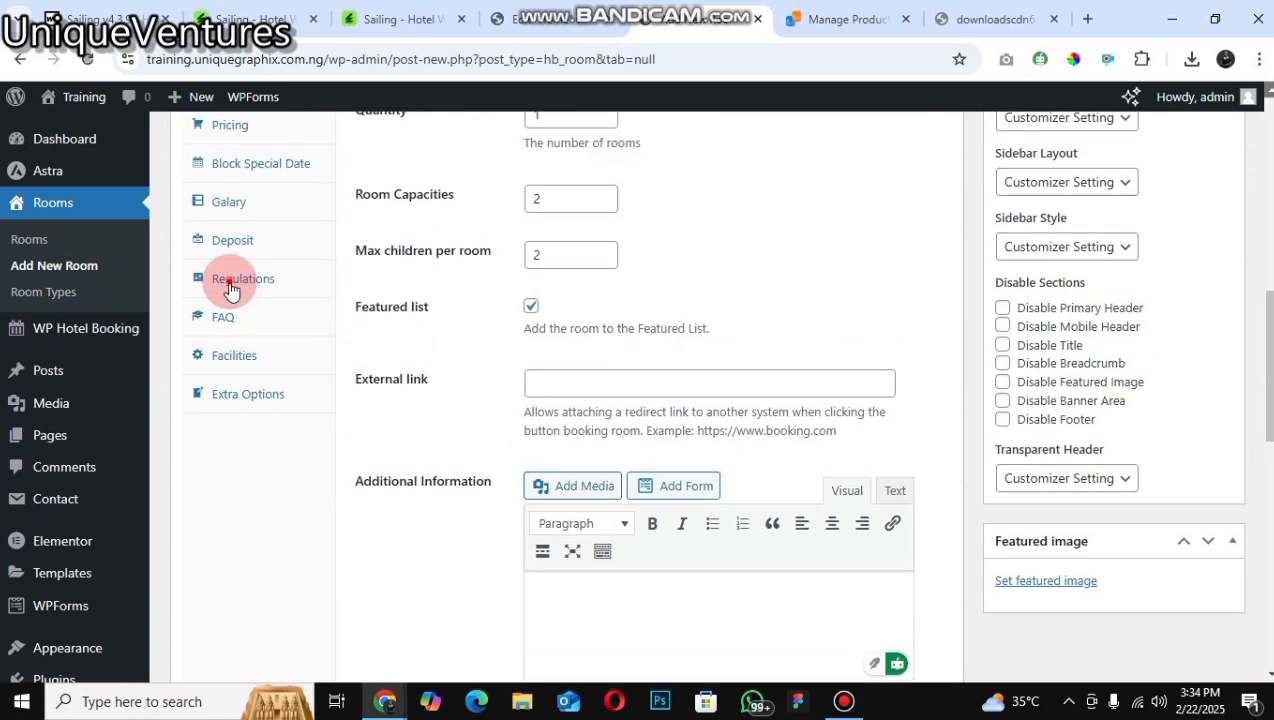
pyautogui.scroll(3, 1080, 525)
pyautogui.click(230, 294)
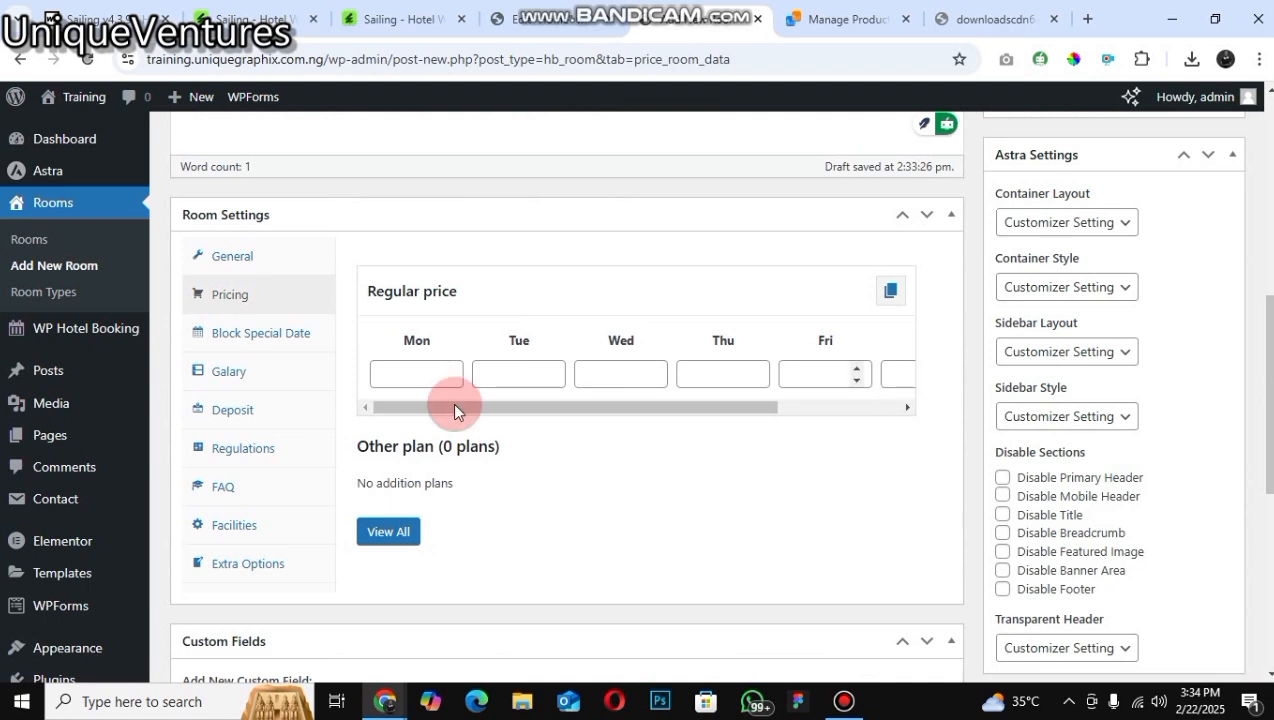
pyautogui.click(364, 406)
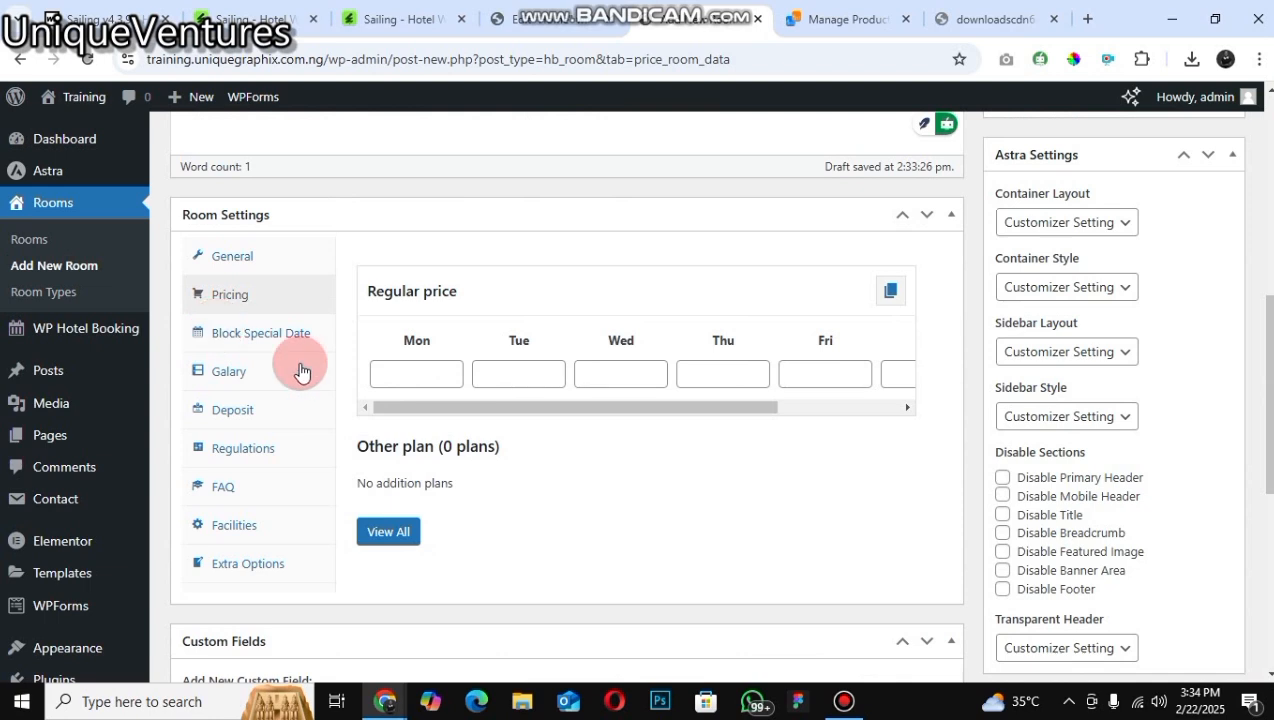
# Step: Open Block Special Date and update the room's blocked-date calendar, acknowledging the confirmation
pyautogui.click(285, 334)
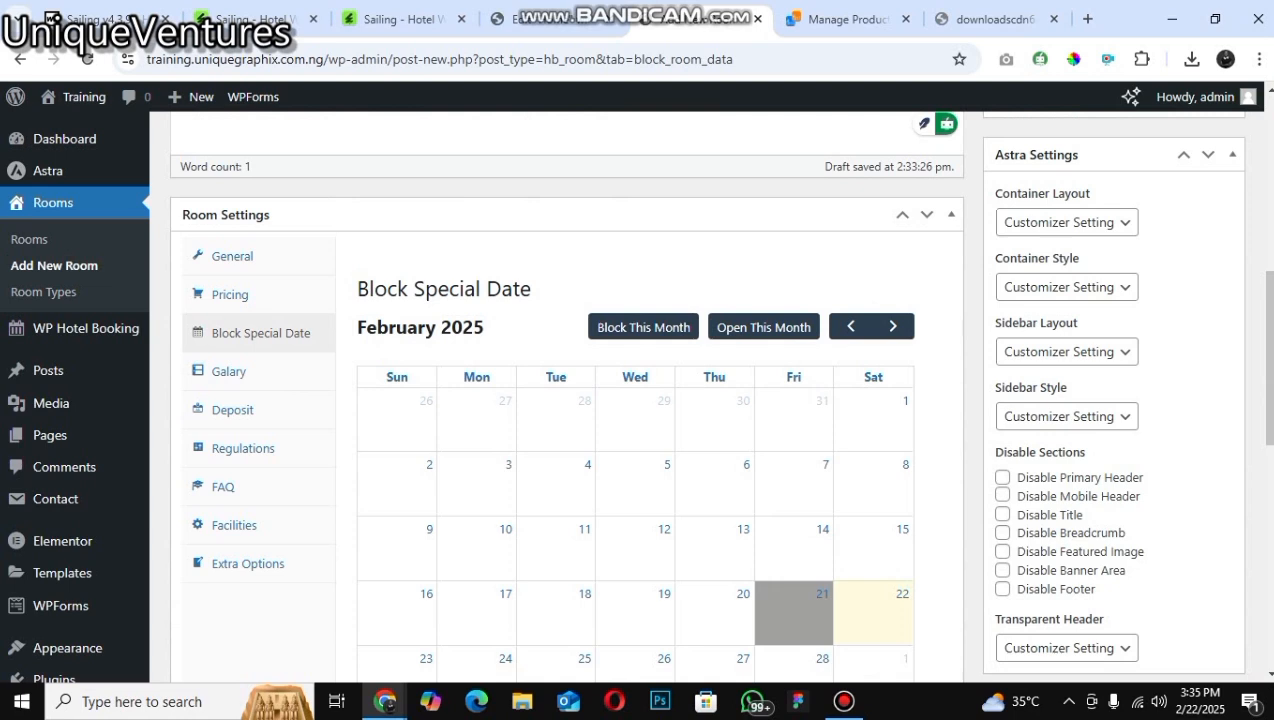
pyautogui.scroll(-2, 407, 565)
pyautogui.scroll(-1, 407, 565)
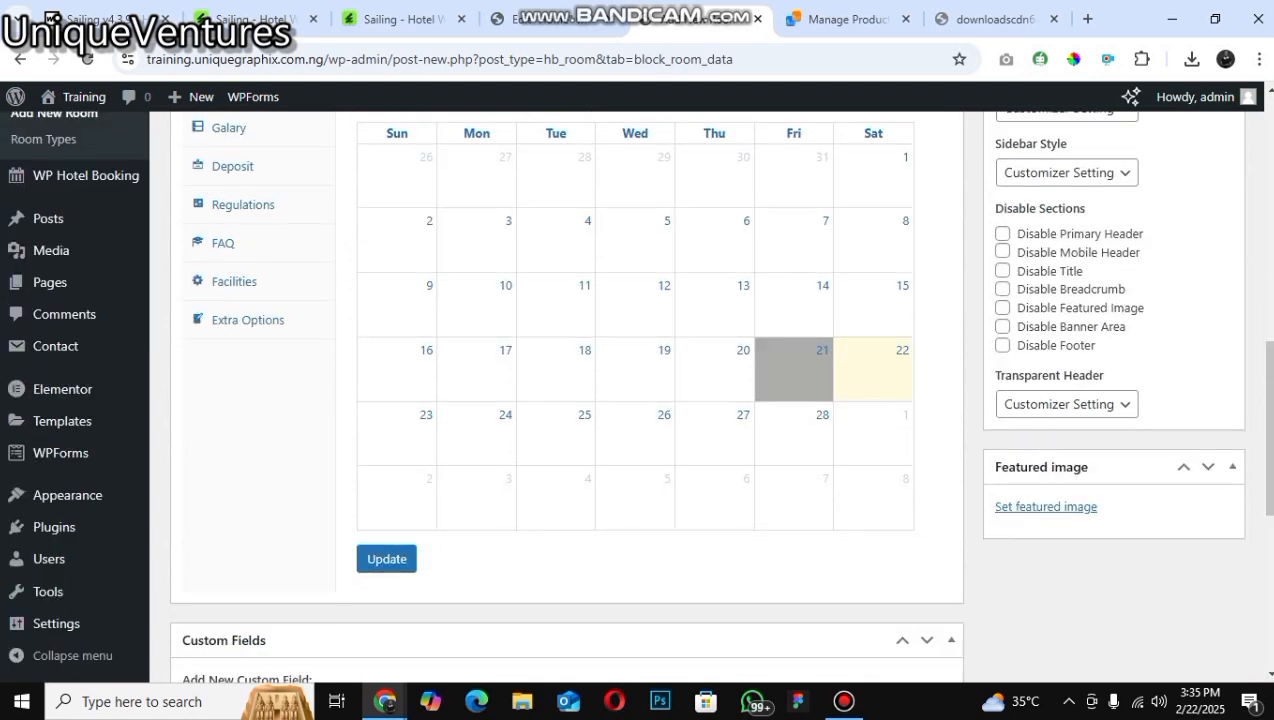
pyautogui.click(1118, 240)
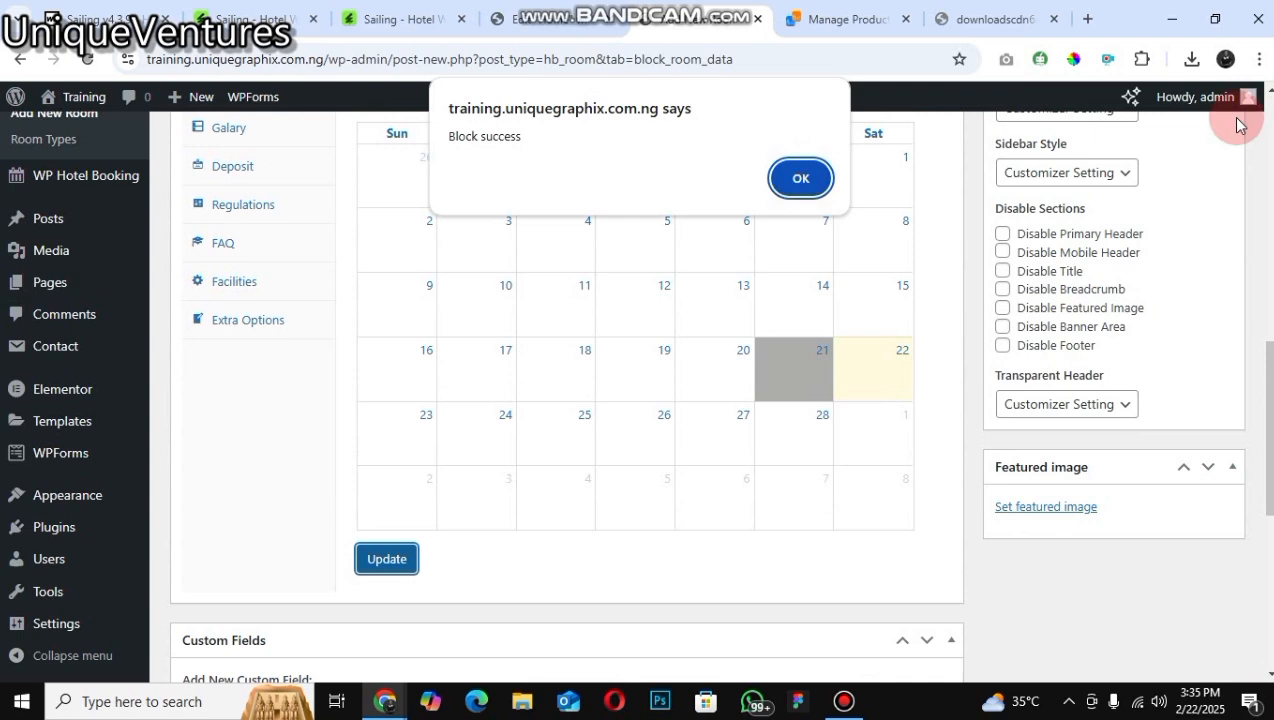
pyautogui.click(801, 178)
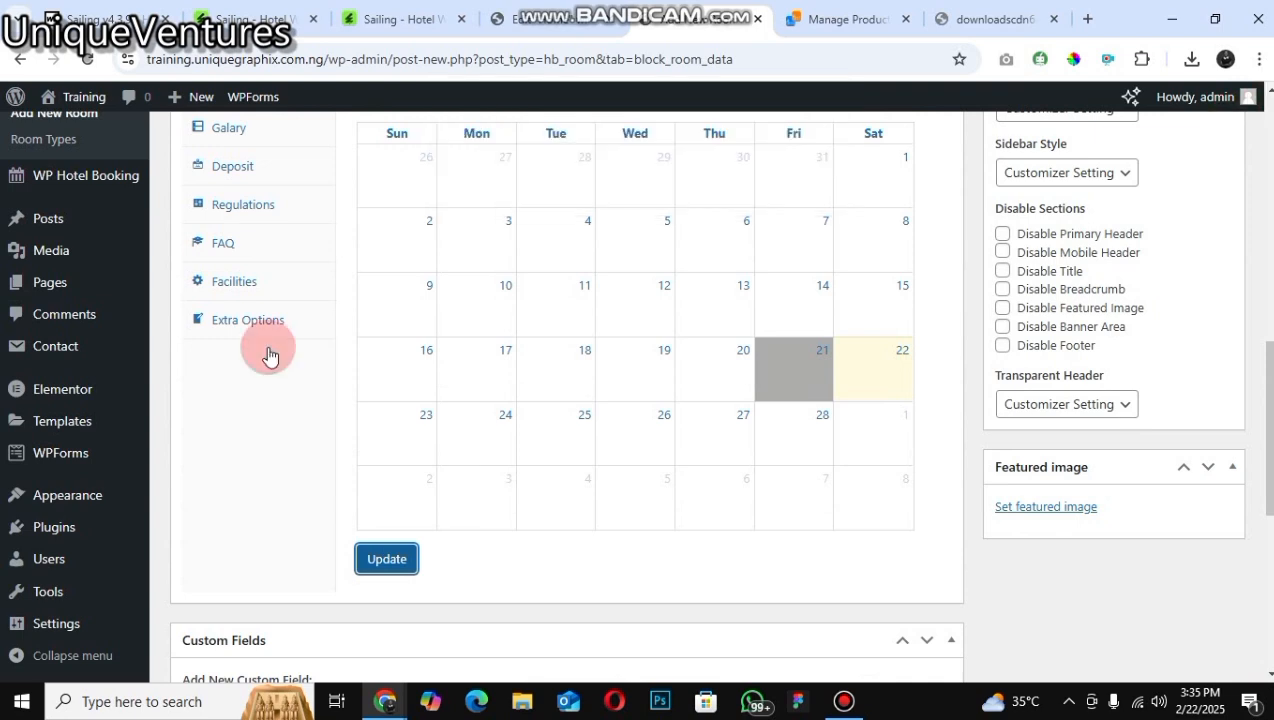
# Step: Open the room's gallery and add the banquet-free-img image from the media library
pyautogui.scroll(1, 268, 350)
pyautogui.scroll(2, 268, 346)
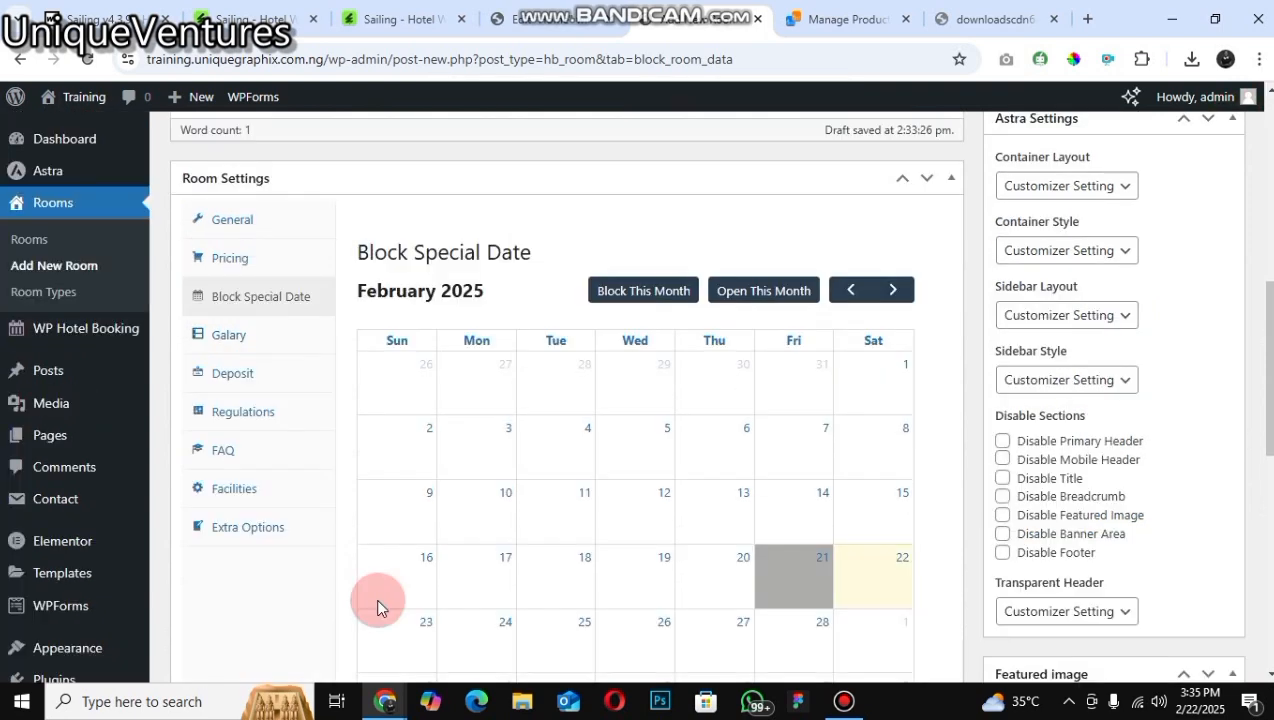
pyautogui.click(228, 335)
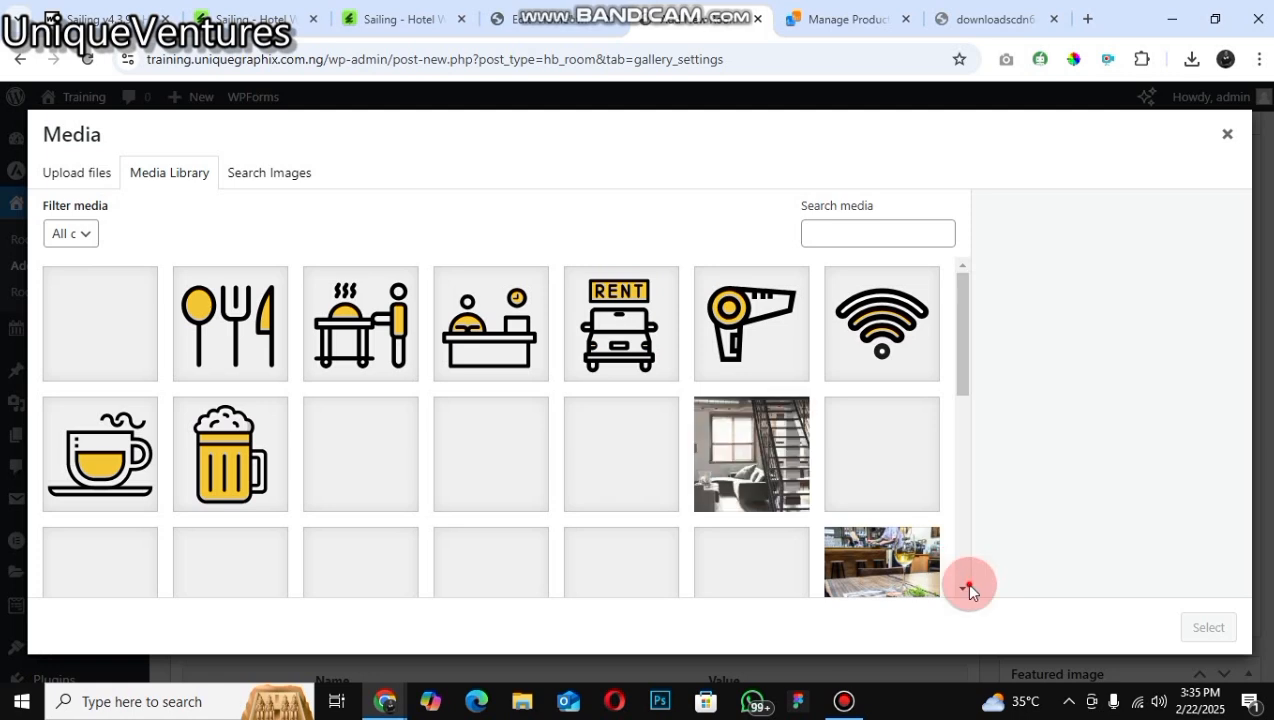
pyautogui.scroll(-2, 926, 481)
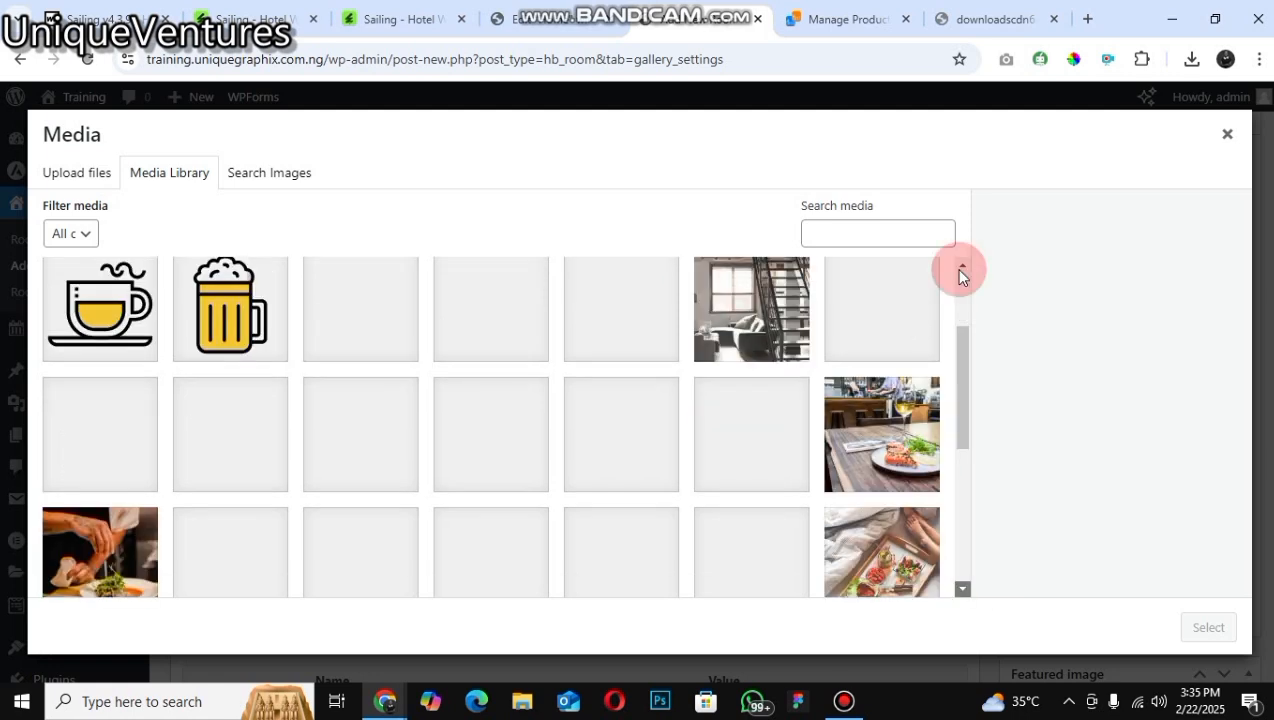
pyautogui.scroll(-1, 518, 497)
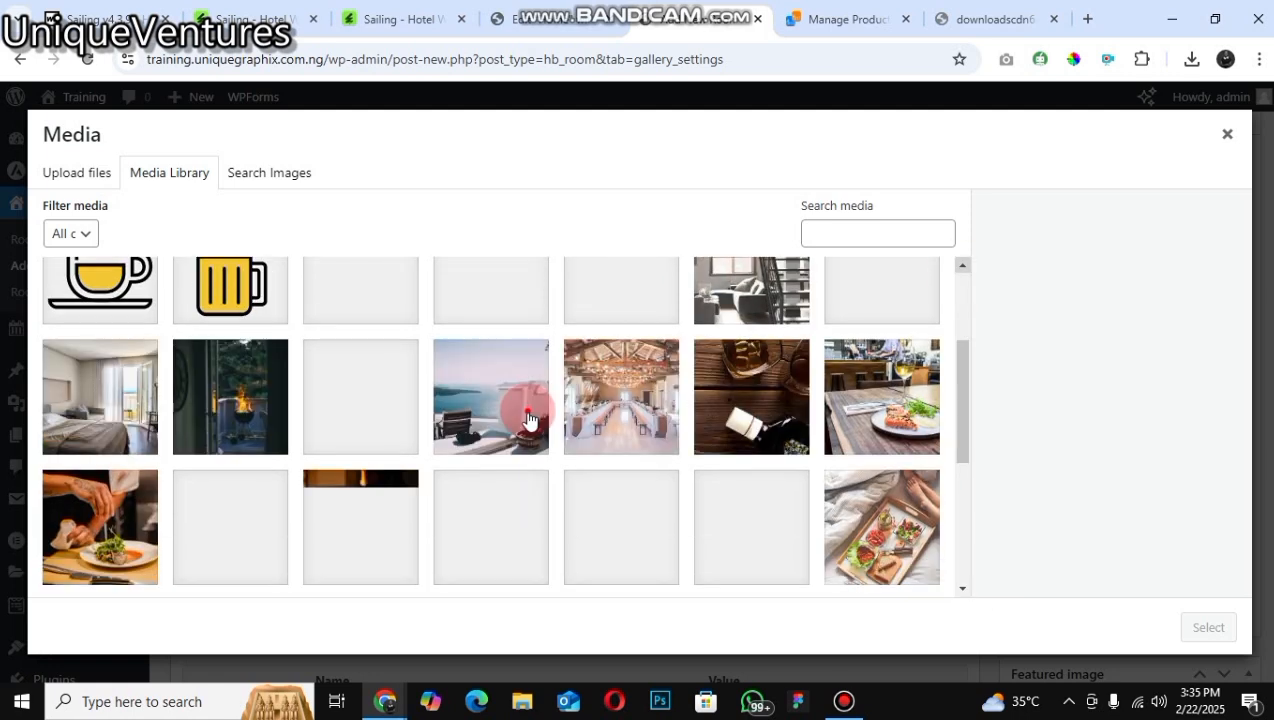
pyautogui.click(659, 428)
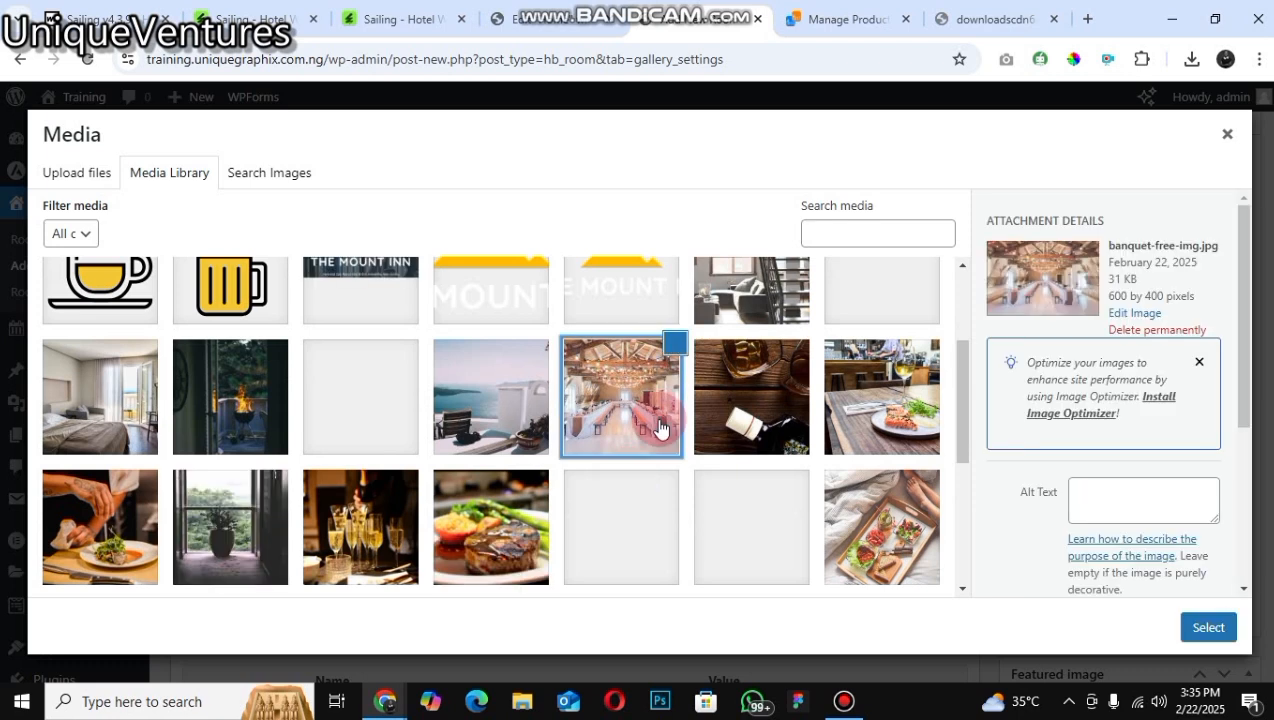
pyautogui.click(490, 400)
pyautogui.click(1195, 630)
pyautogui.click(621, 390)
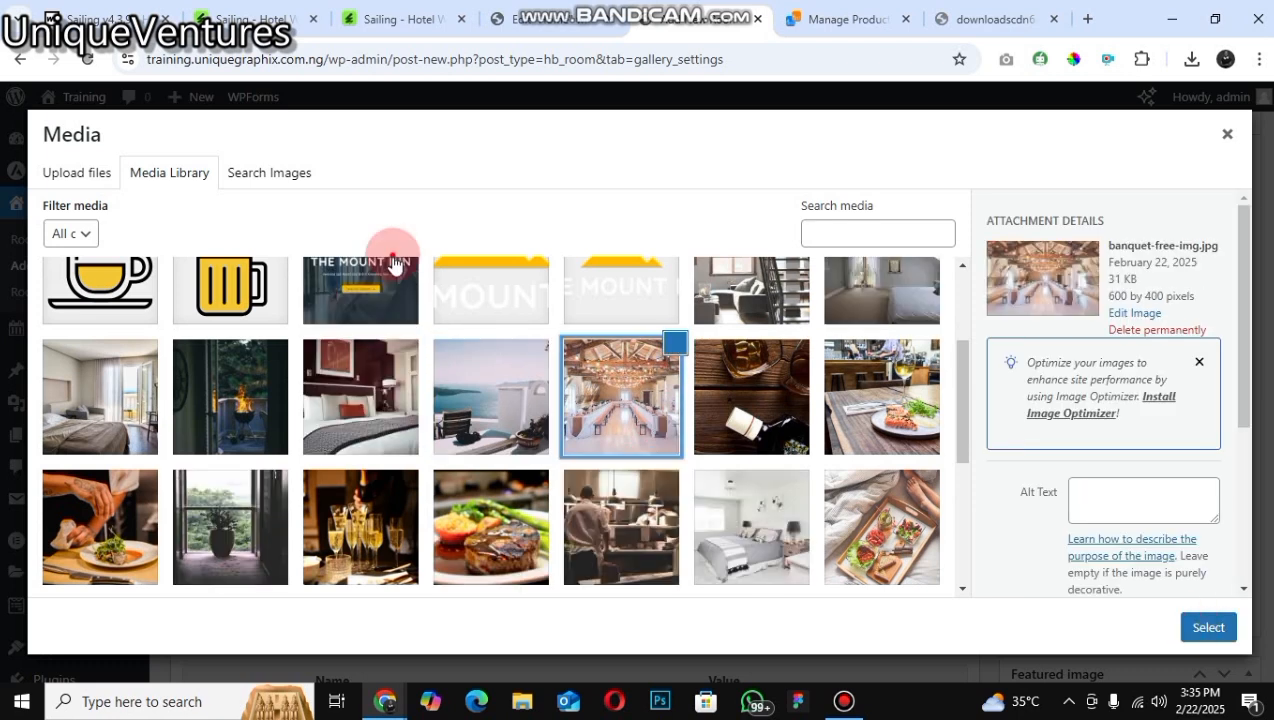
pyautogui.press('Escape')
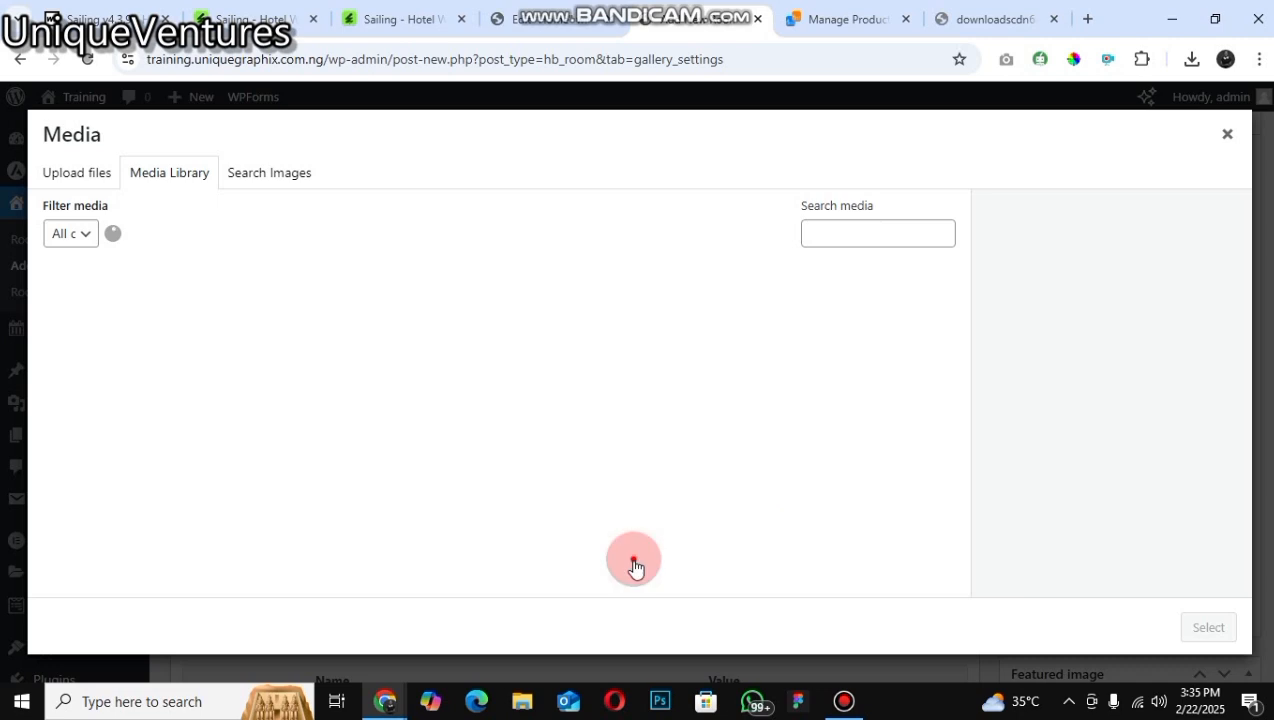
pyautogui.click(621, 562)
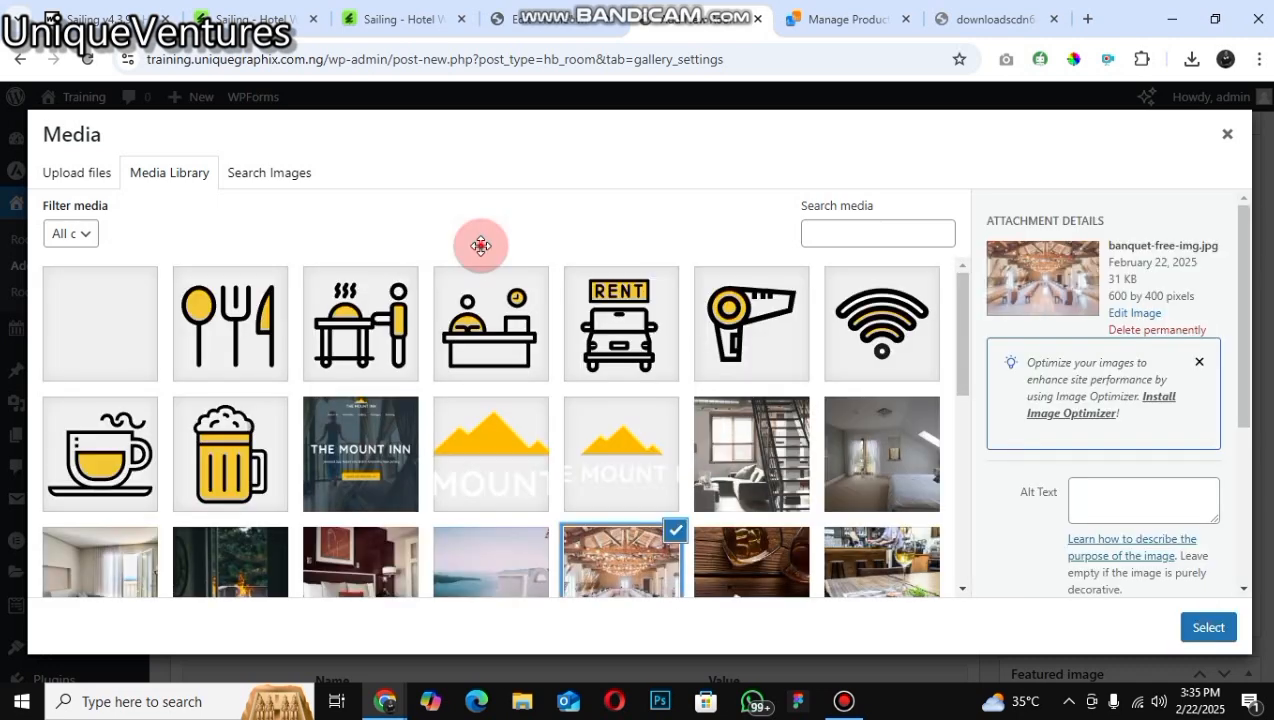
pyautogui.click(1208, 627)
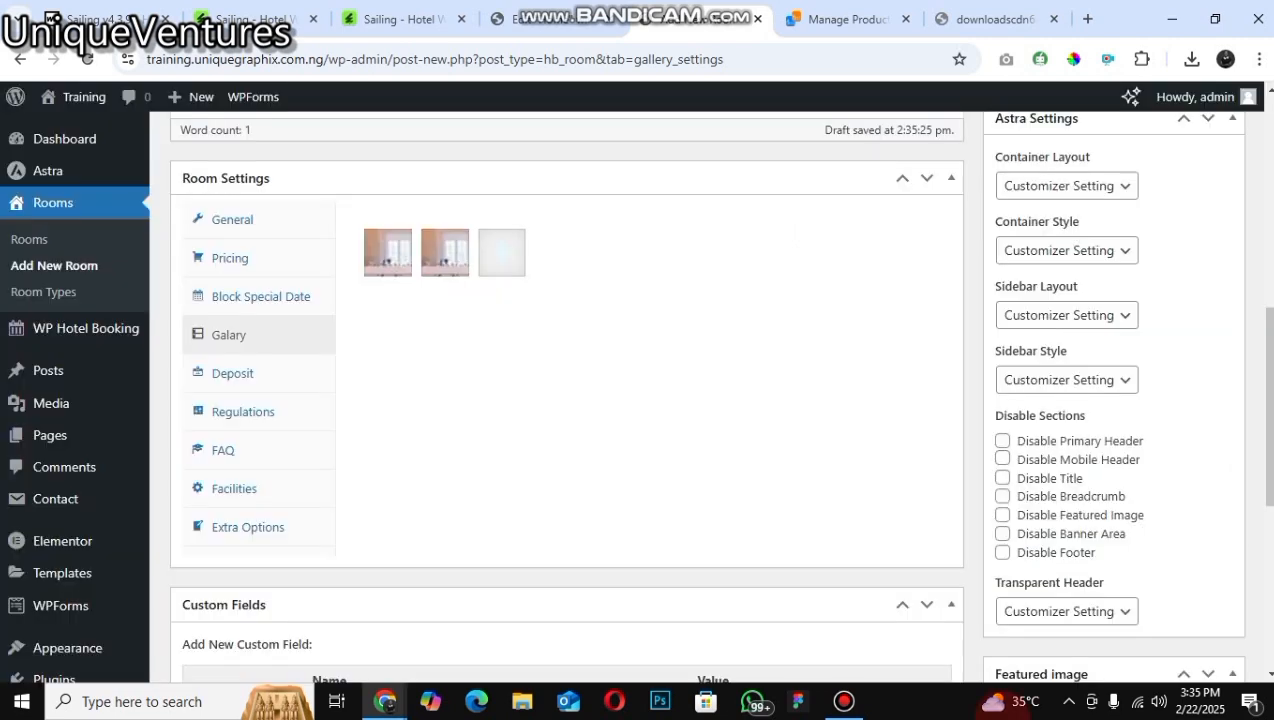
# Step: Add the hotel-meal image to the room's gallery as well
pyautogui.click(502, 253)
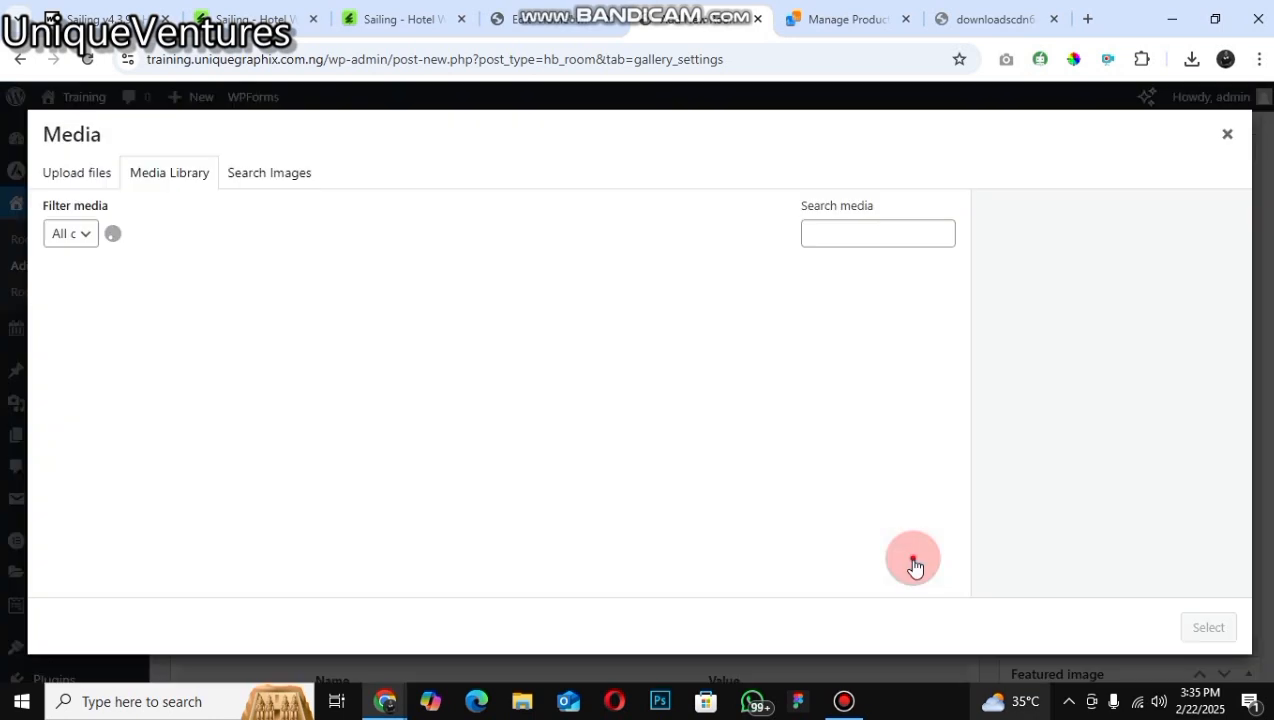
pyautogui.click(882, 560)
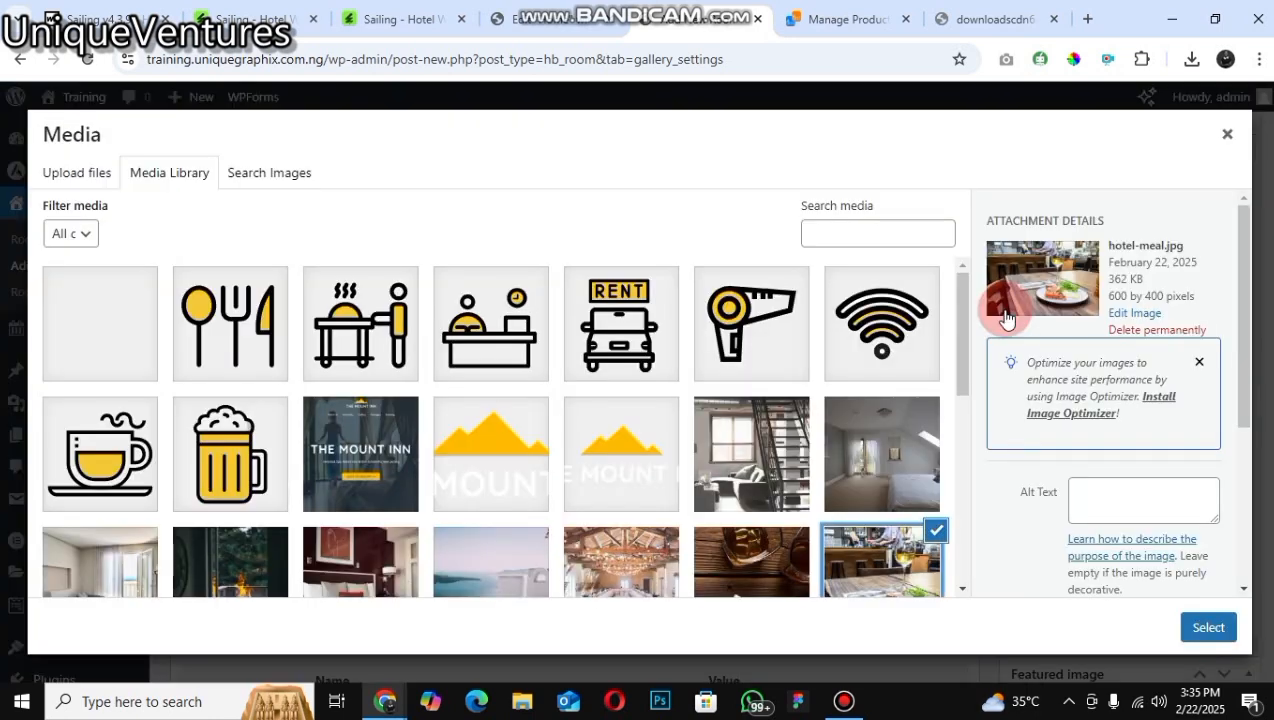
pyautogui.click(358, 372)
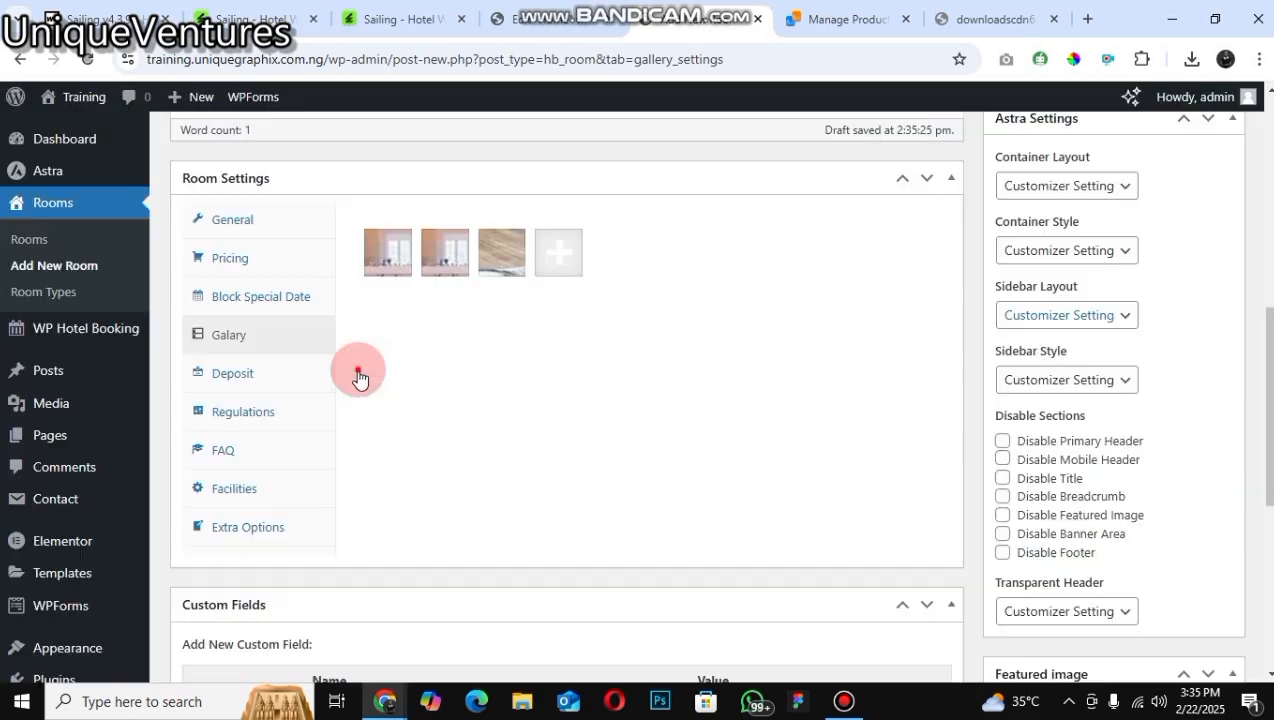
# Step: Enable deposit payment for the room with a Fixed value deposit type and a deposit amount of 1
pyautogui.click(236, 374)
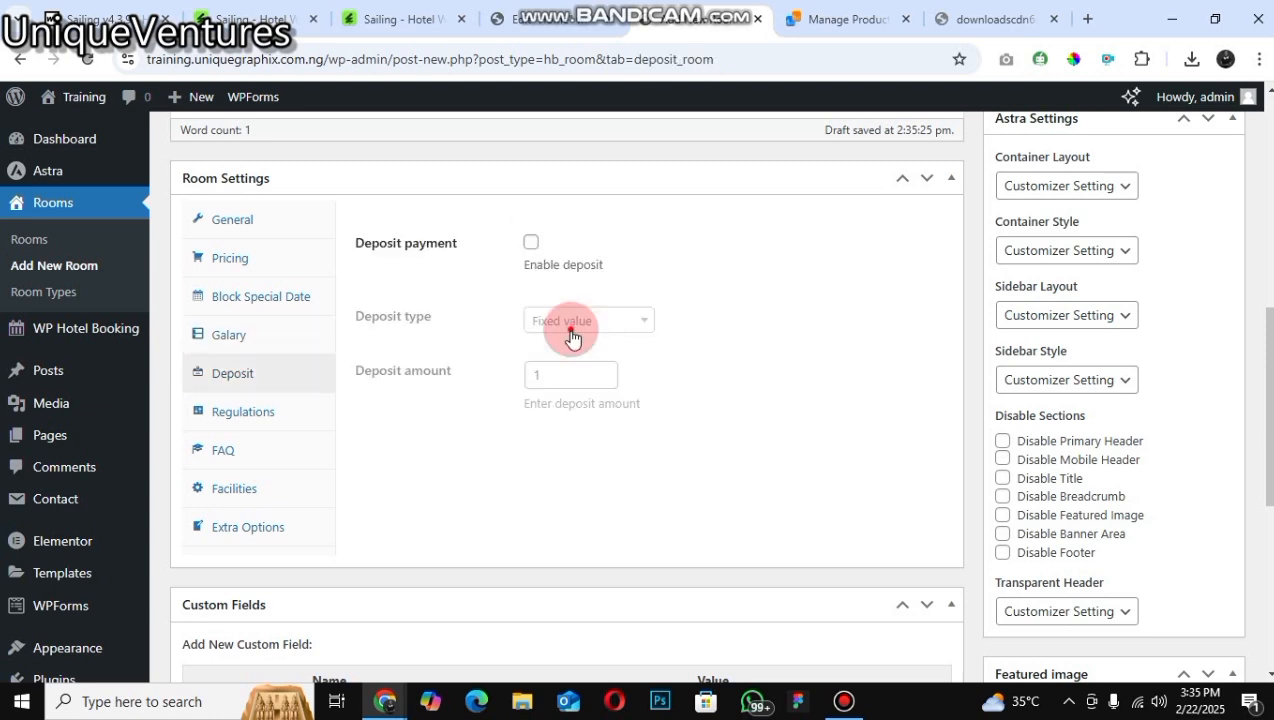
pyautogui.click(531, 242)
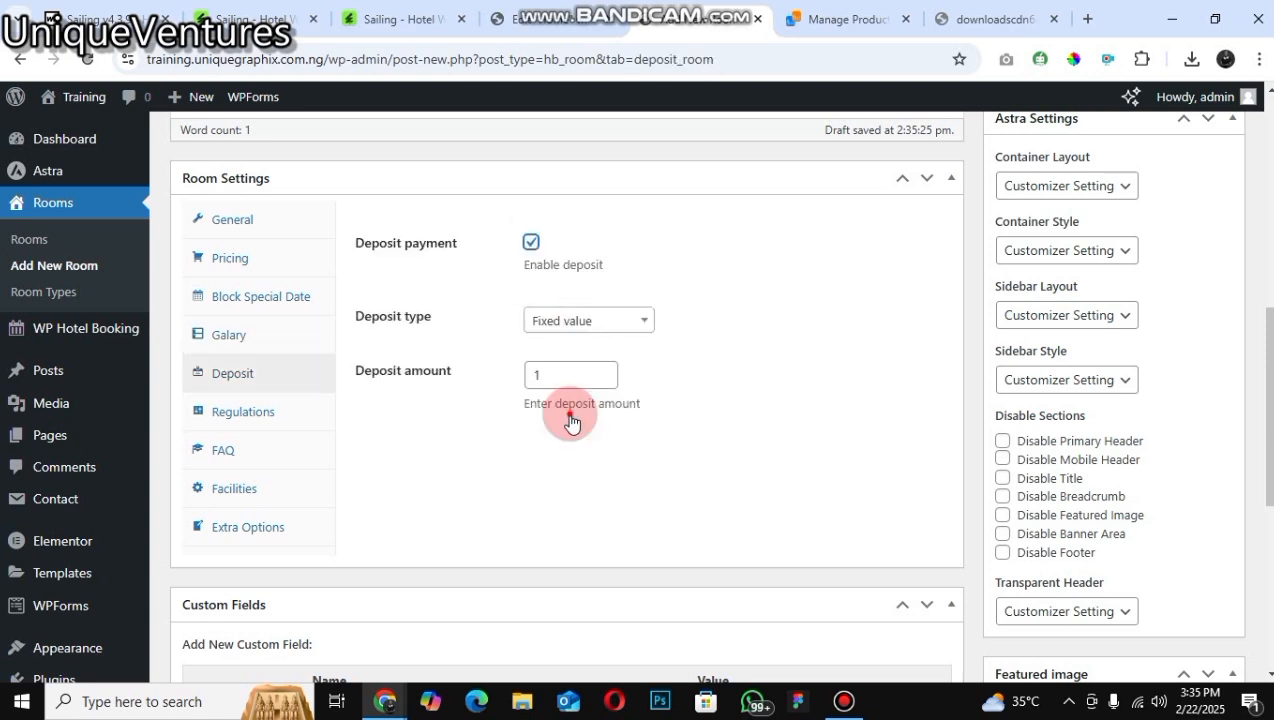
pyautogui.click(588, 320)
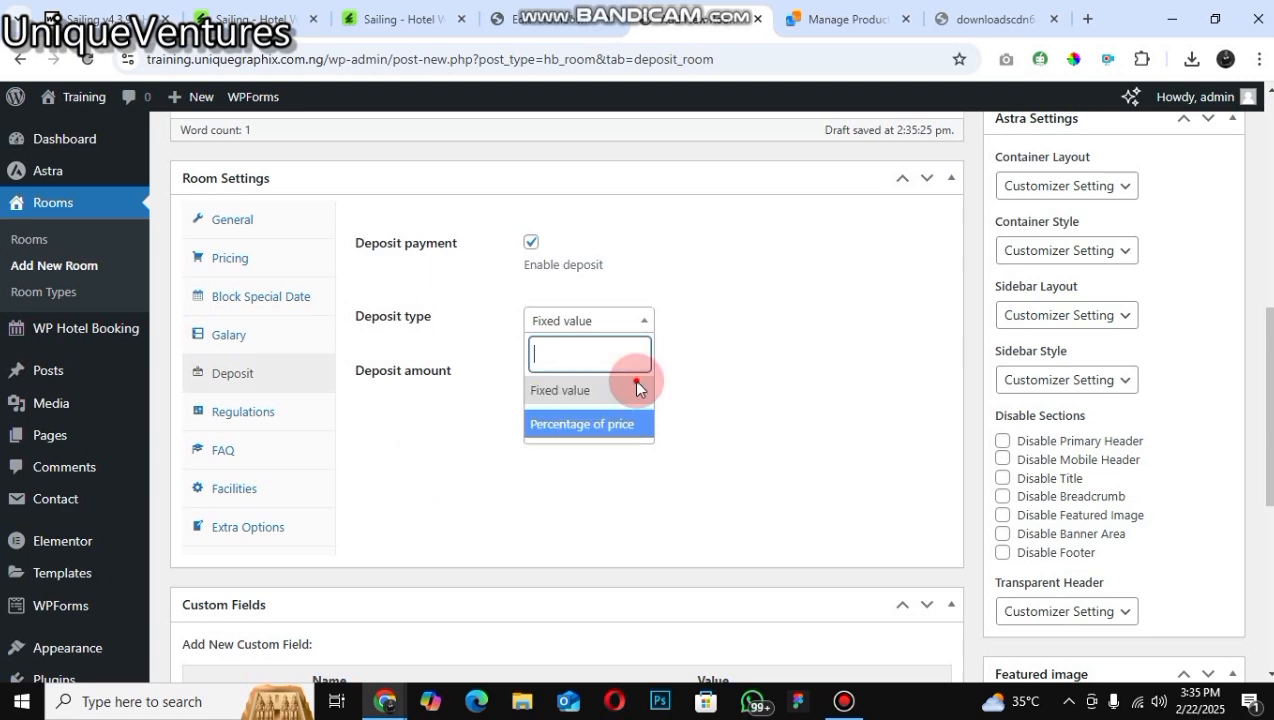
pyautogui.click(593, 388)
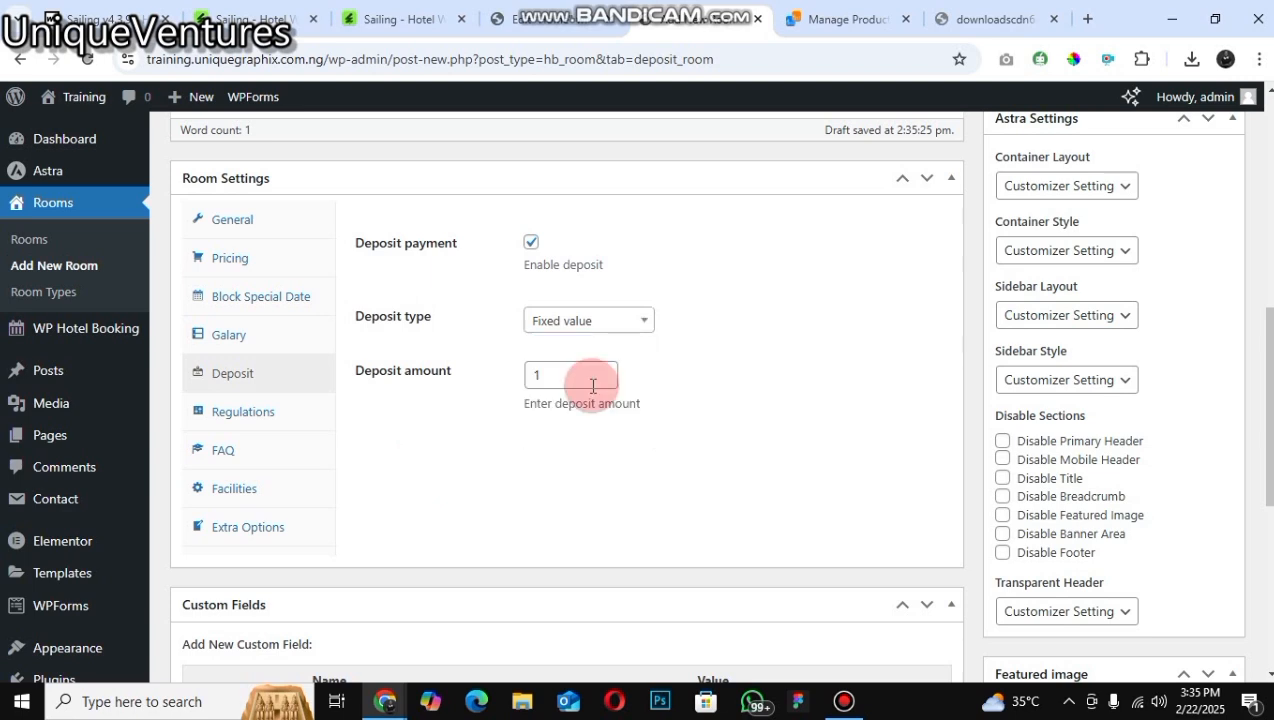
pyautogui.click(598, 385)
pyautogui.write('.1')
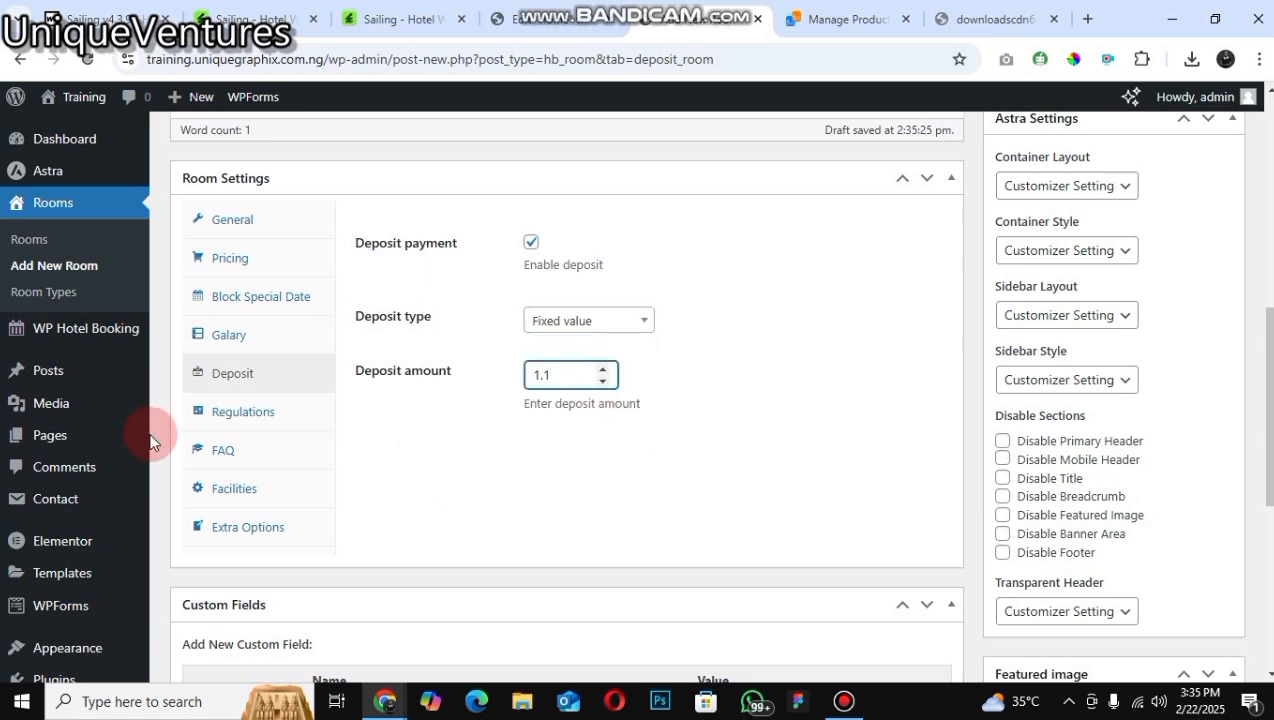
pyautogui.press('BackSpace')
pyautogui.press('BackSpace')
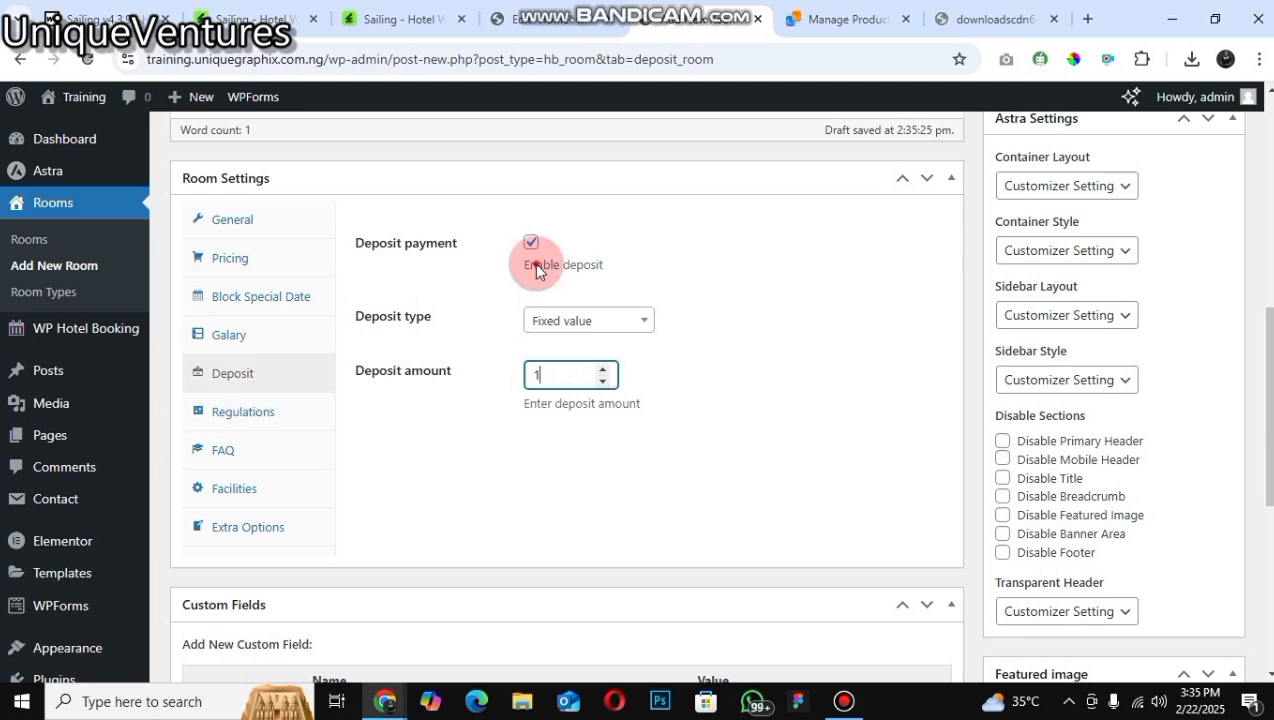
pyautogui.click(585, 369)
# Step: Open the Regulations tab and inspect the room rules editor
pyautogui.click(243, 412)
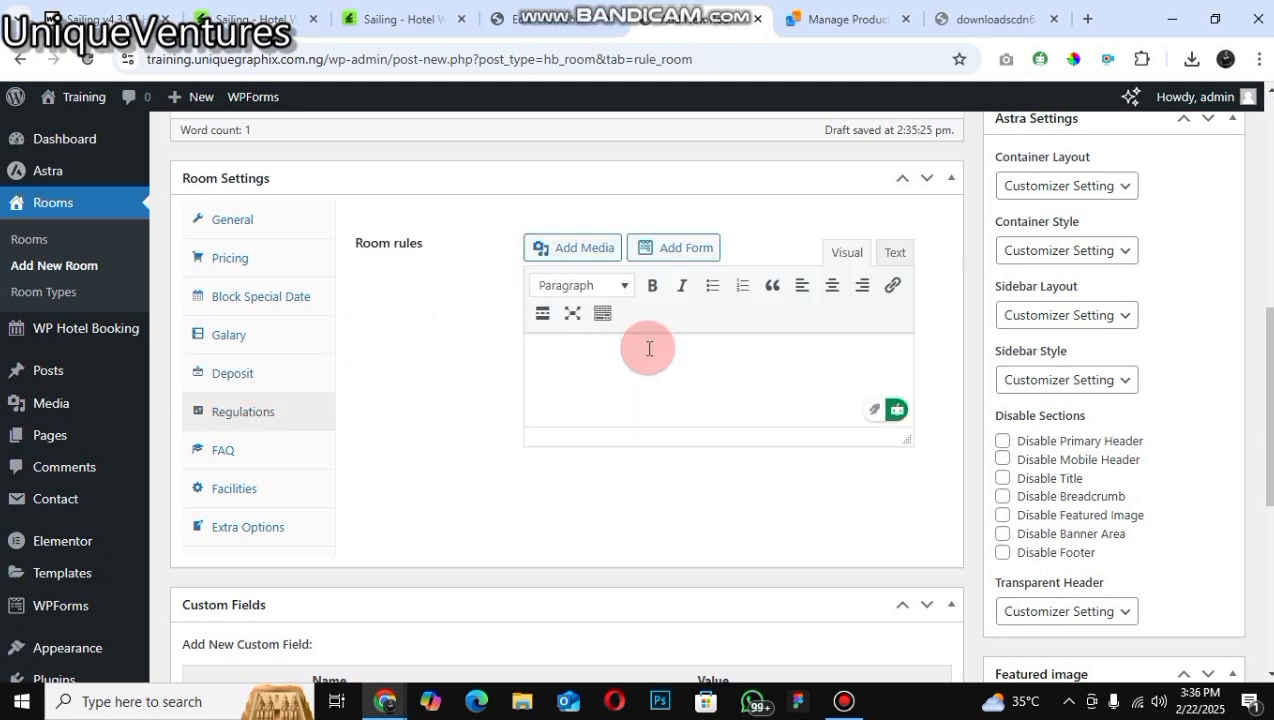
pyautogui.click(649, 348)
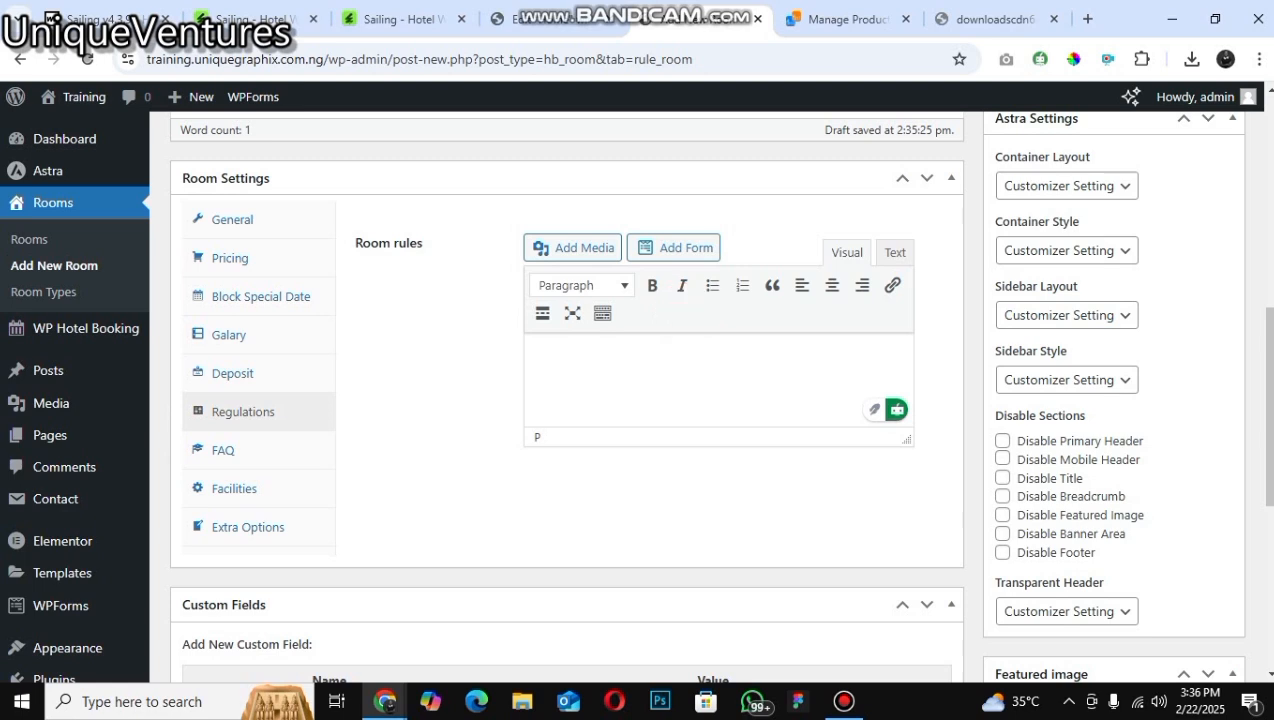
pyautogui.click(1090, 586)
pyautogui.click(271, 419)
pyautogui.click(278, 469)
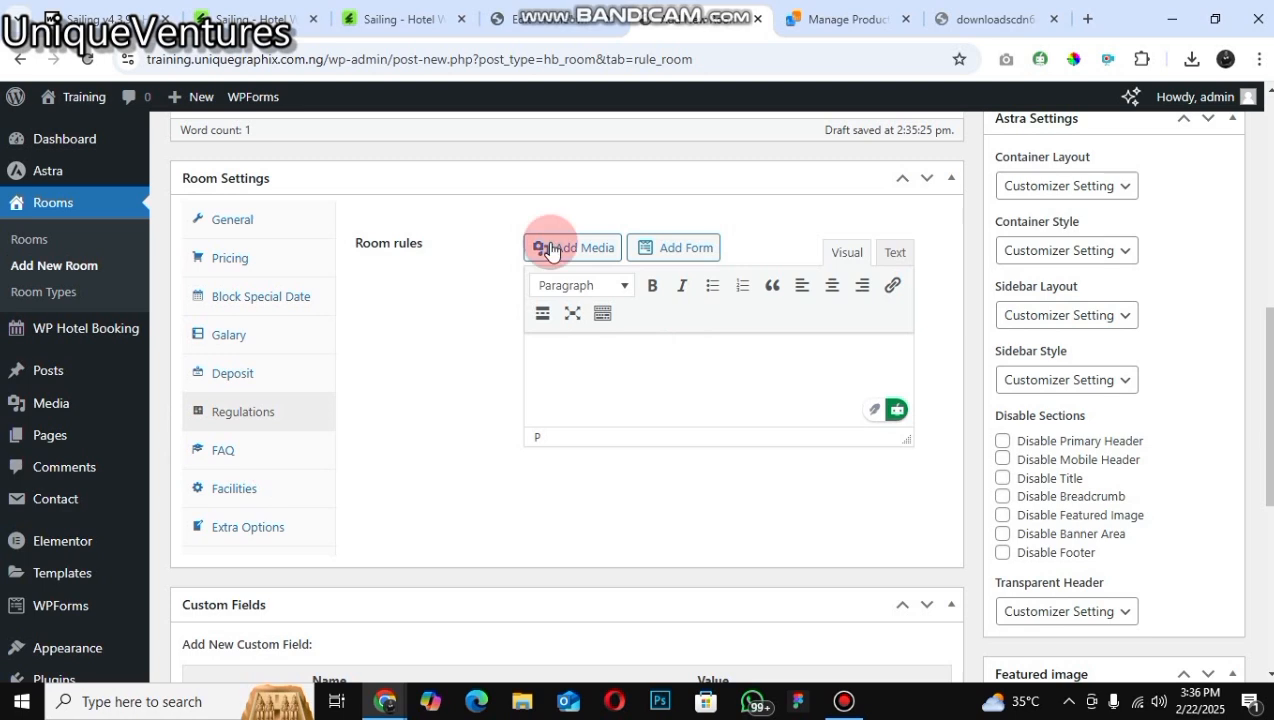
pyautogui.click(552, 288)
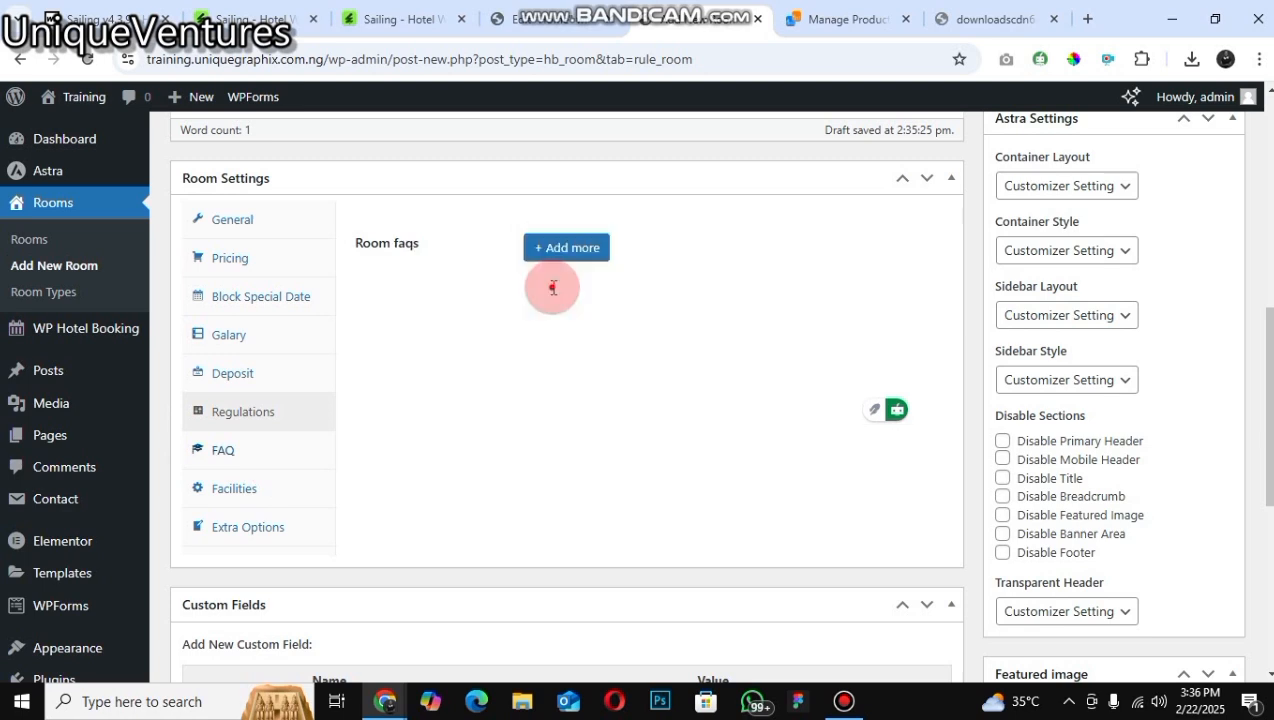
# Step: Add a room FAQ titled "WHAT IS THE ADVANTAGES OF TAKING THIS ROOM" with the content "IT IS NICE"
pyautogui.click(627, 296)
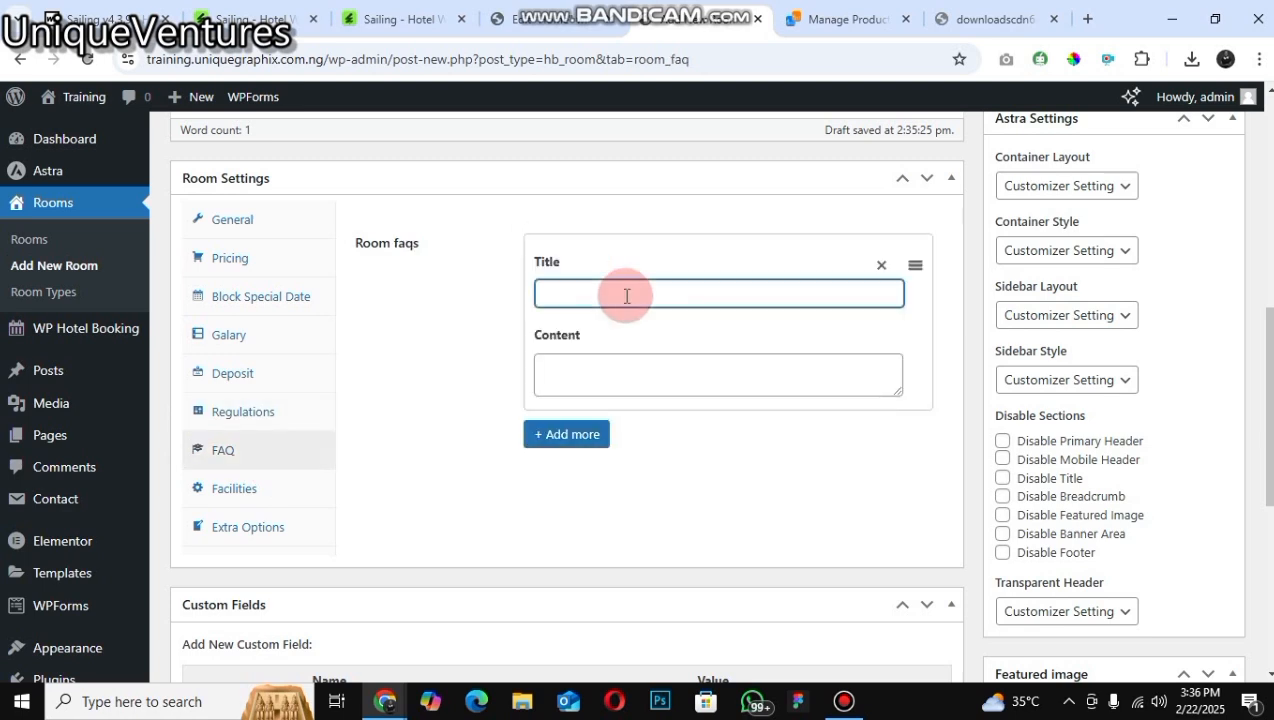
pyautogui.write('WHAT')
pyautogui.write(' IS T')
pyautogui.write('HE T')
pyautogui.write('DVAN')
pyautogui.write('TAGES')
pyautogui.write(' OF ')
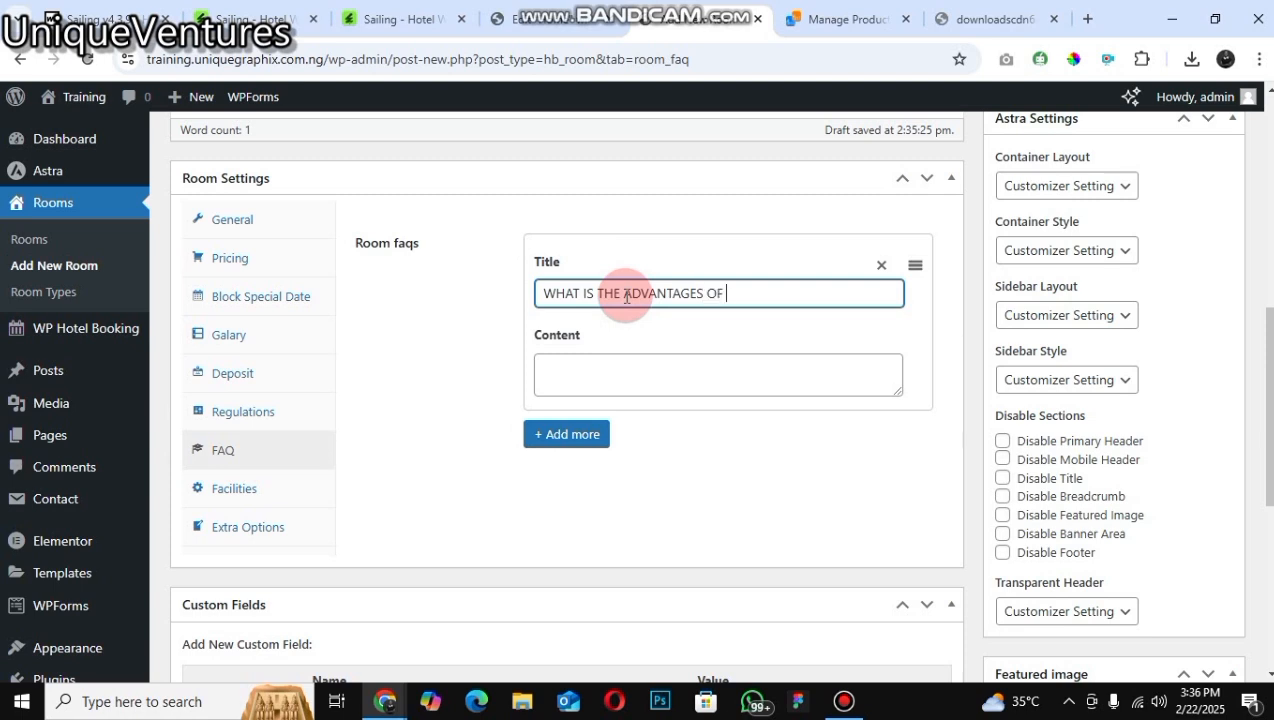
pyautogui.write('TAKING TH')
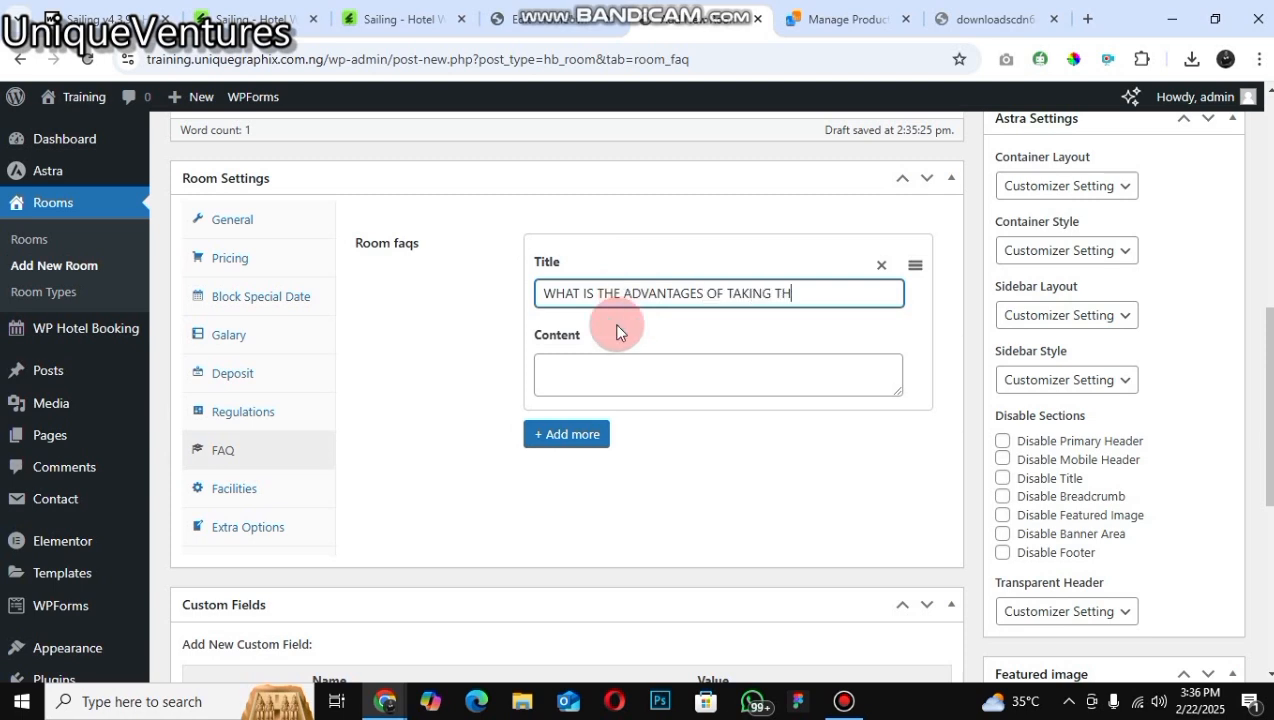
pyautogui.write('IS ROOM')
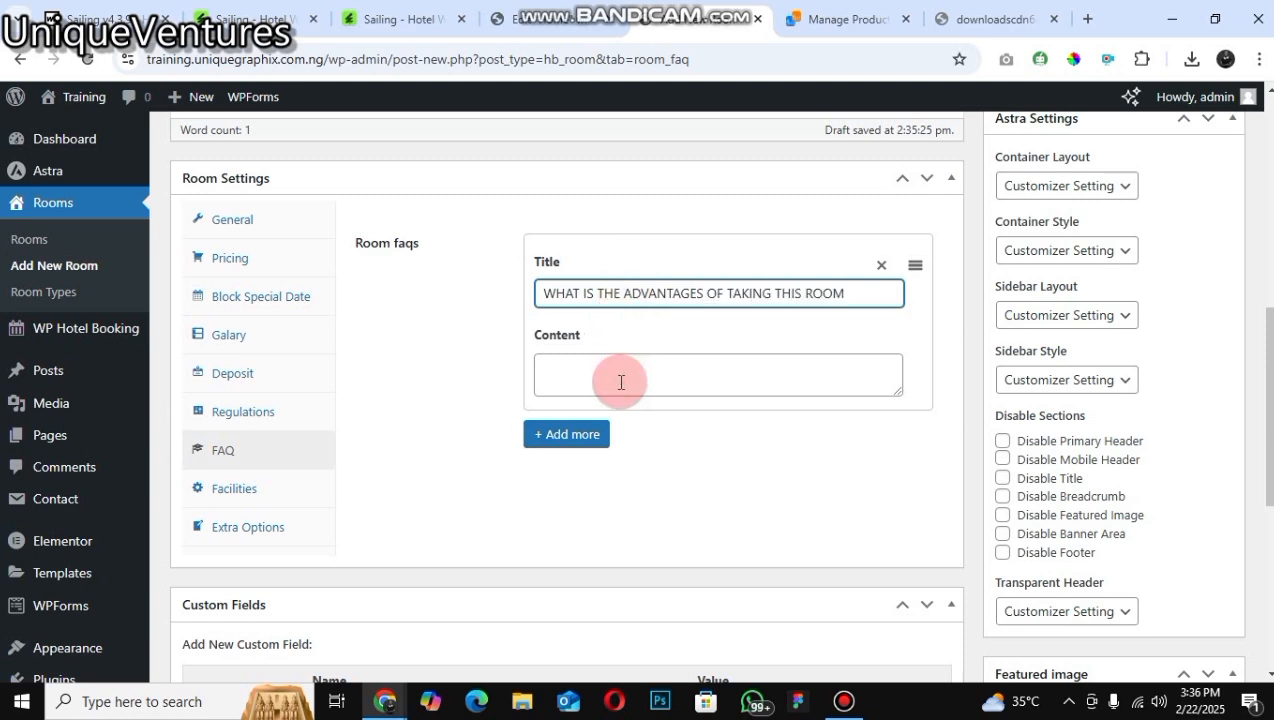
pyautogui.click(621, 382)
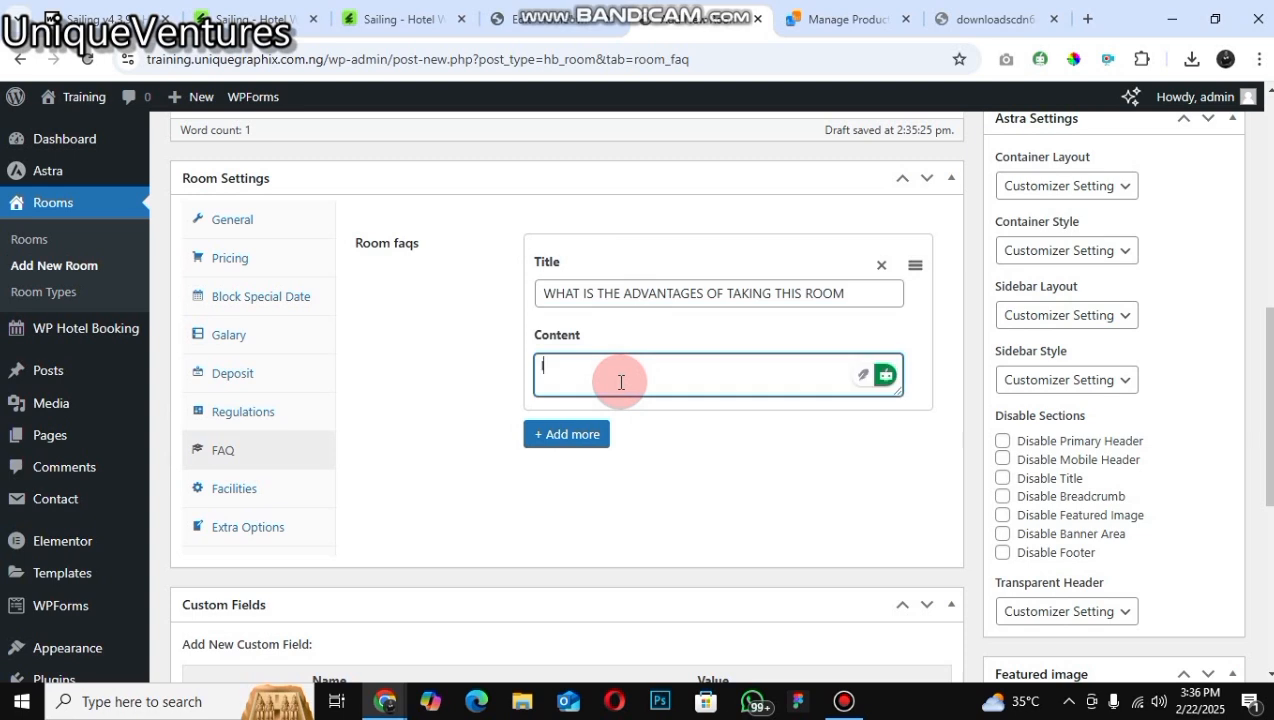
pyautogui.write('IT IS NIC')
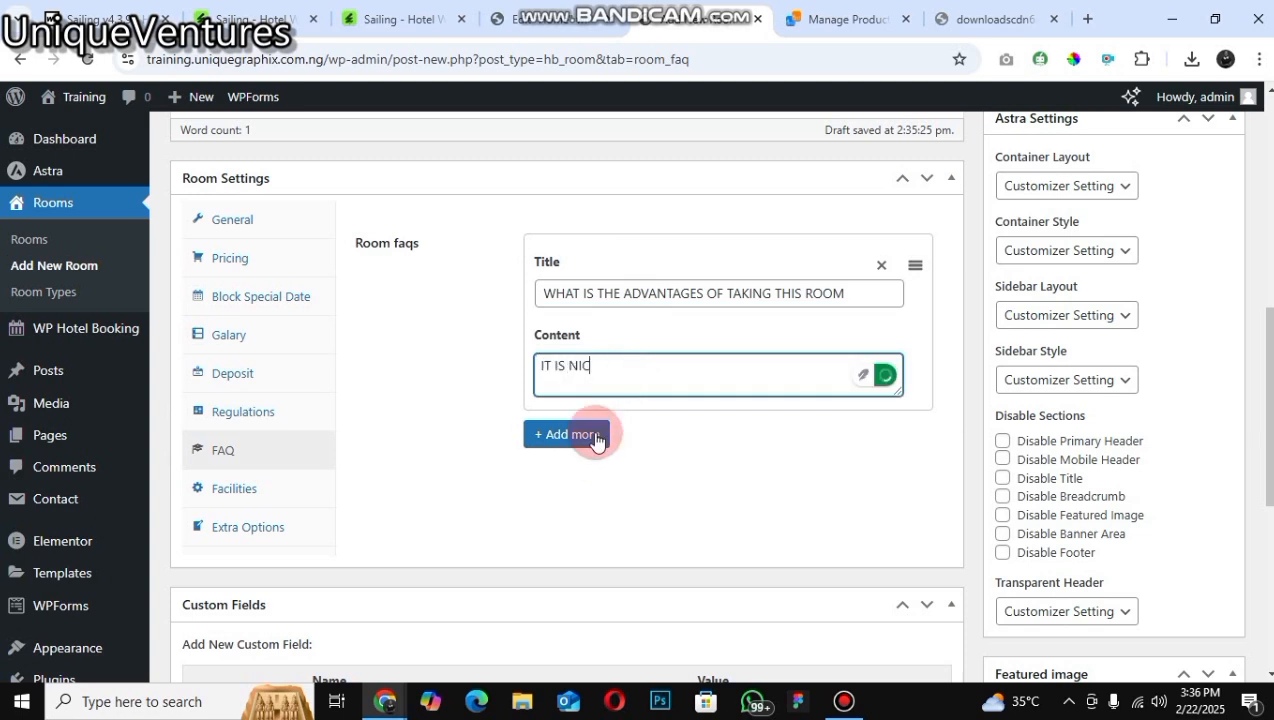
pyautogui.write('E')
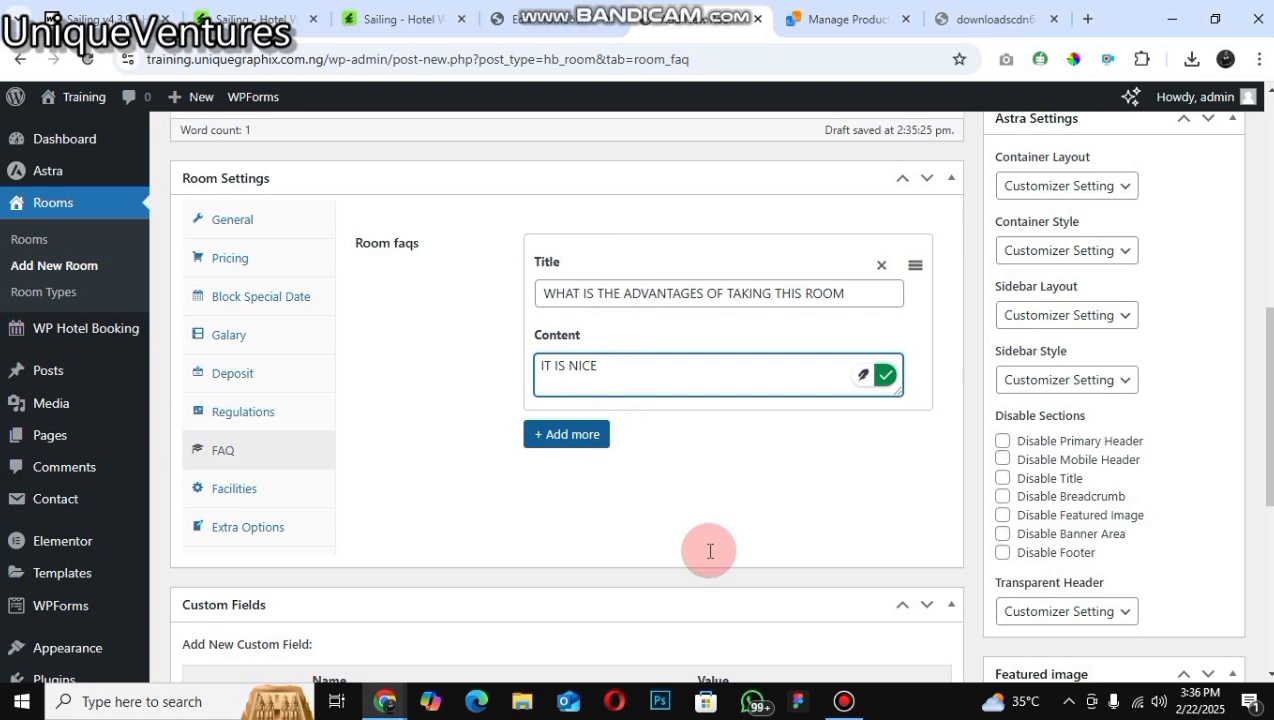
pyautogui.press('Tab')
pyautogui.press('Return')
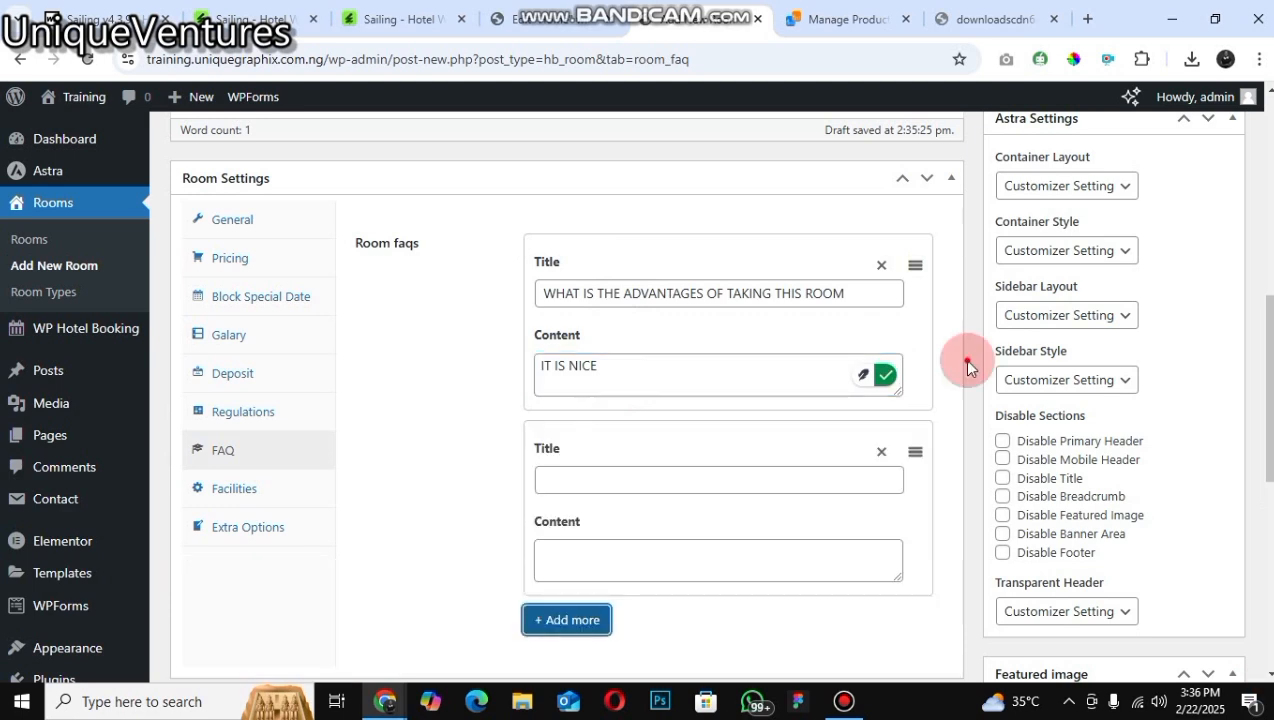
pyautogui.scroll(-1, 522, 572)
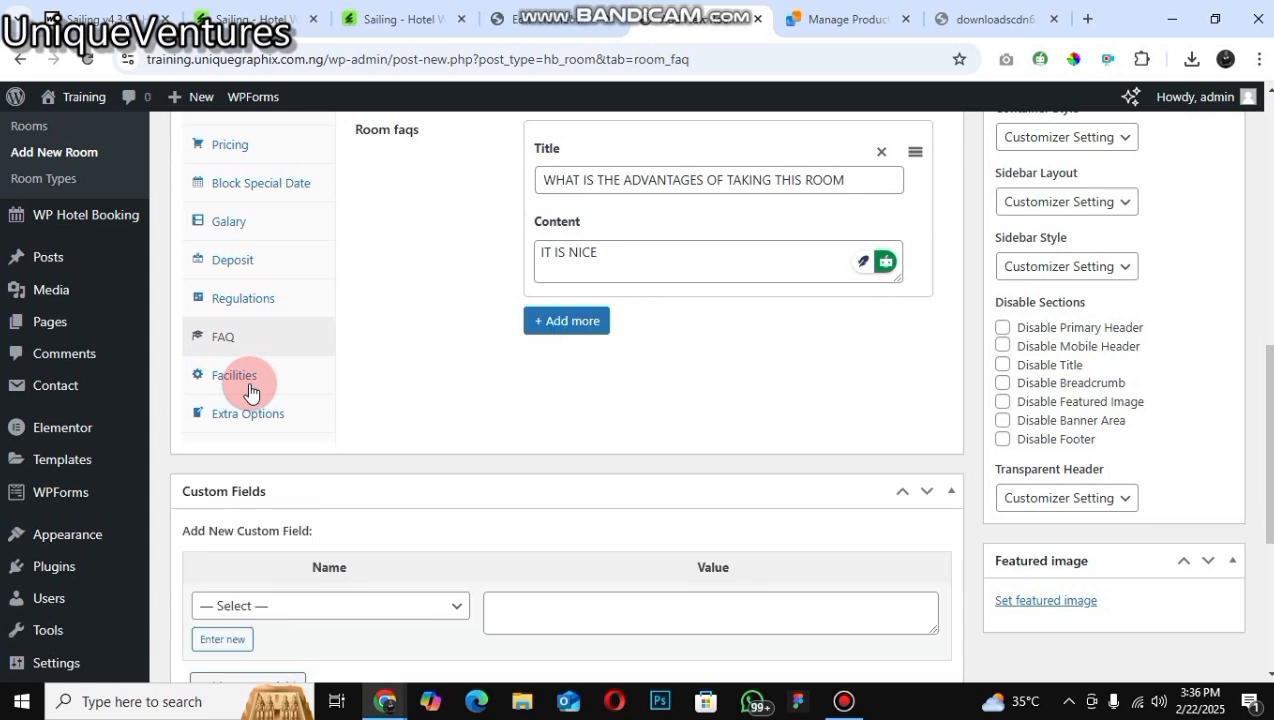
pyautogui.click(774, 279)
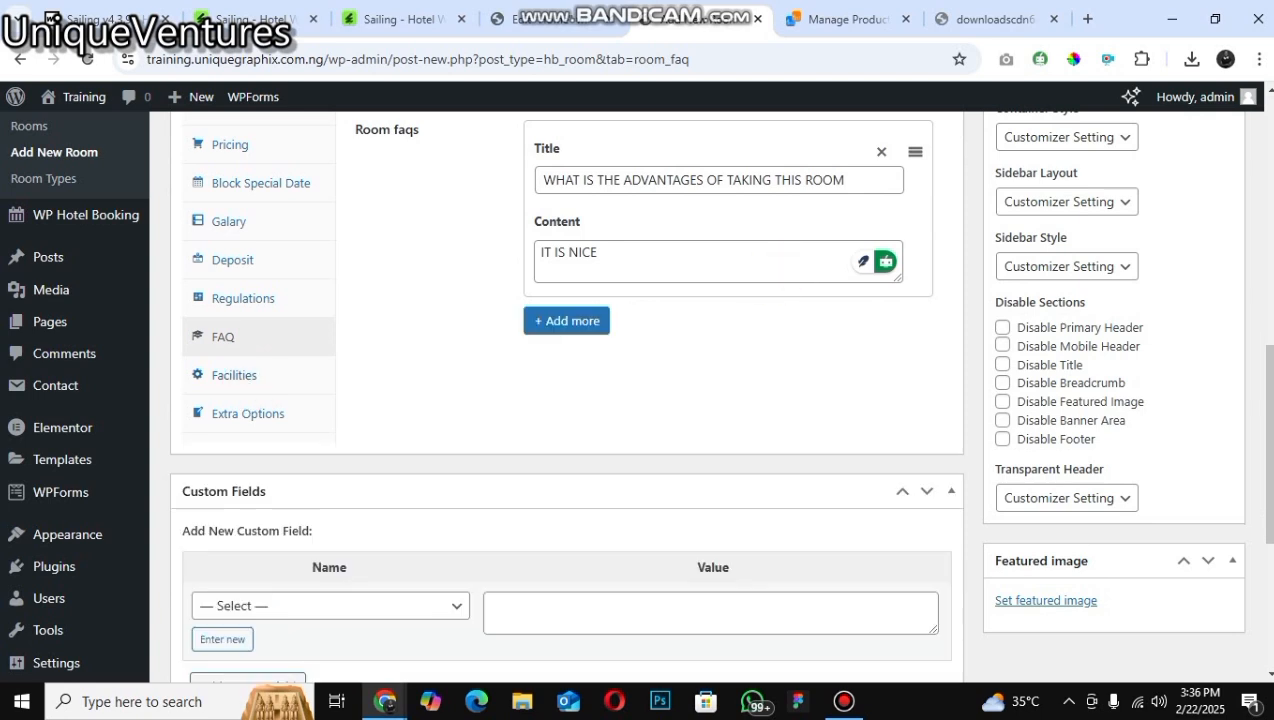
# Step: Add a room facility with the label AC in the Facilities tab
pyautogui.click(234, 375)
pyautogui.click(577, 147)
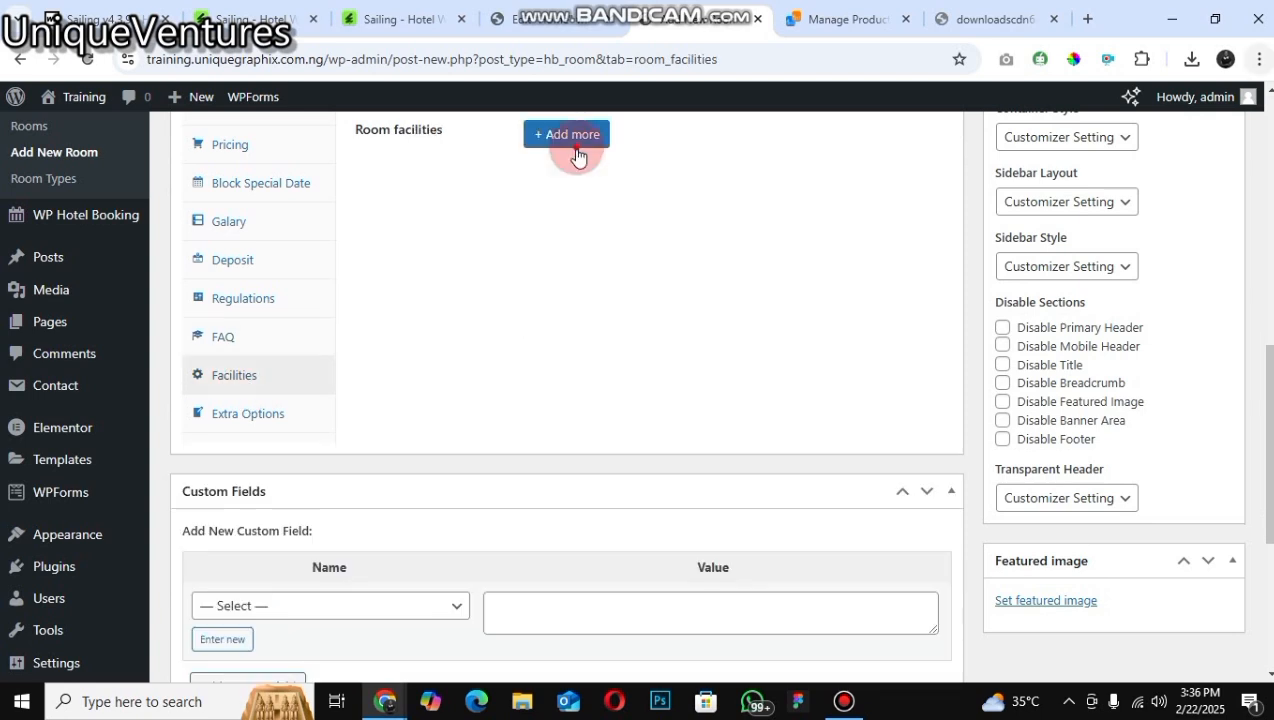
pyautogui.click(695, 191)
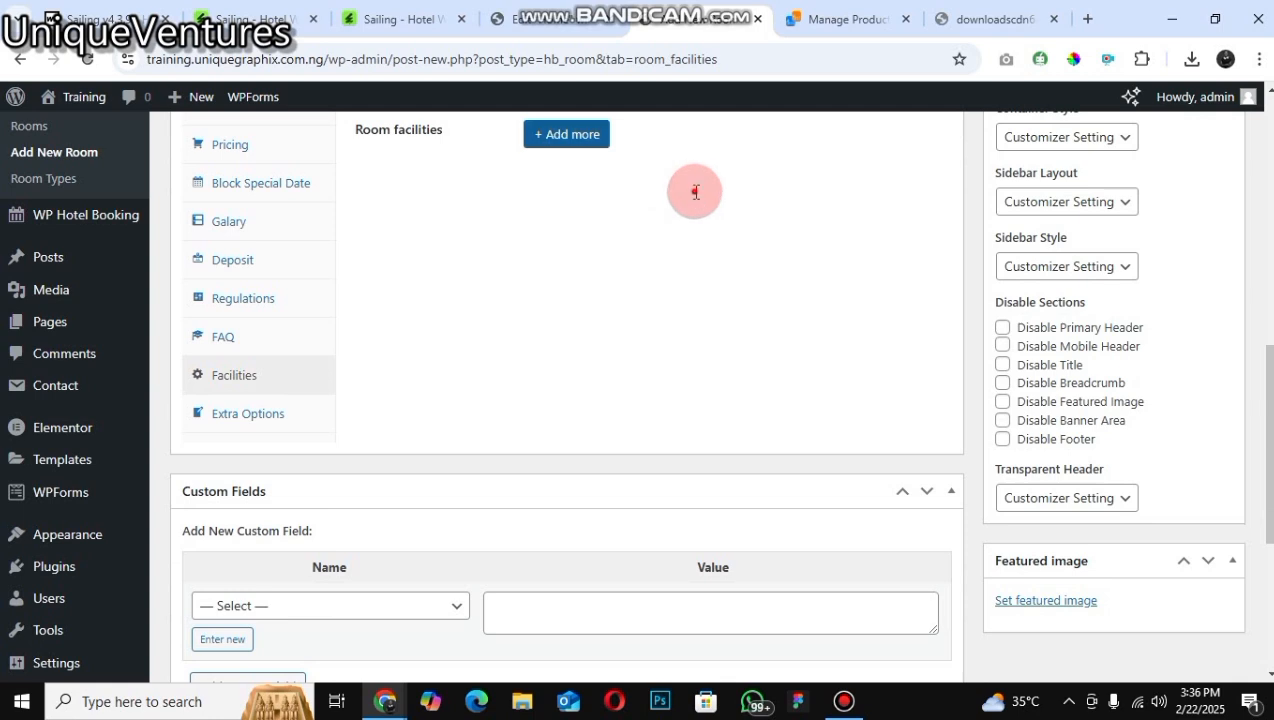
pyautogui.click(696, 192)
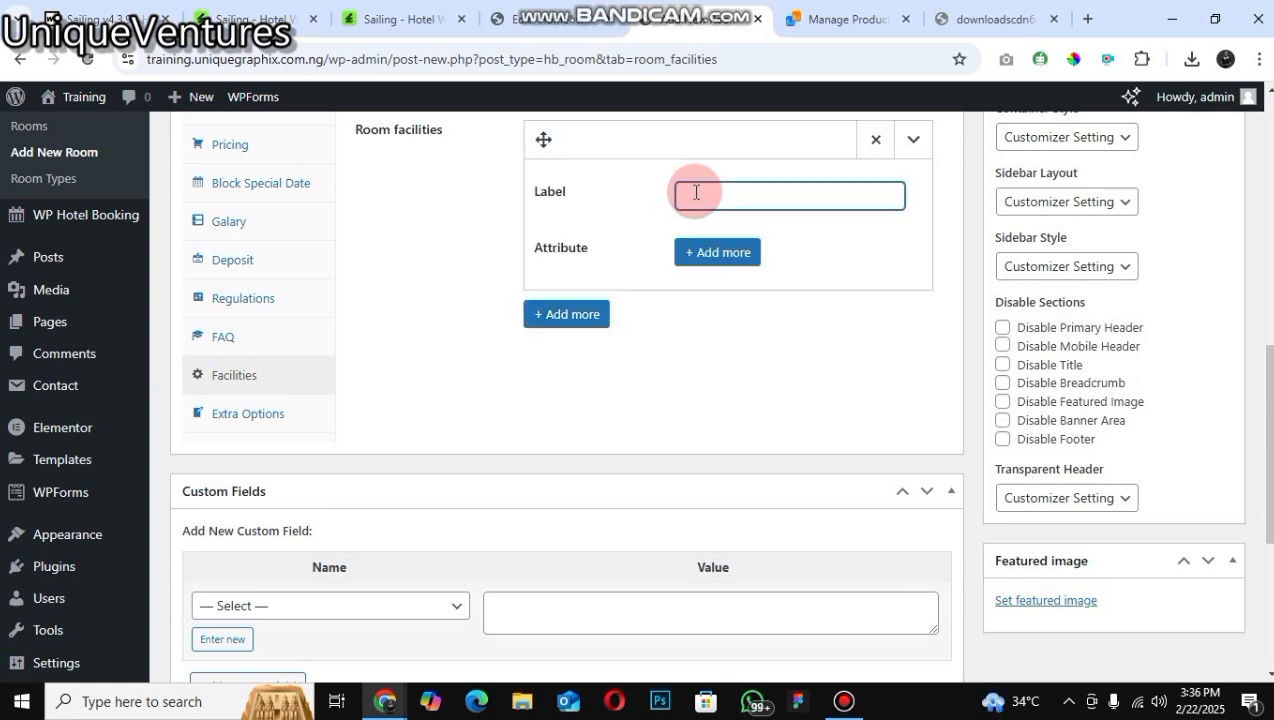
pyautogui.write('AC')
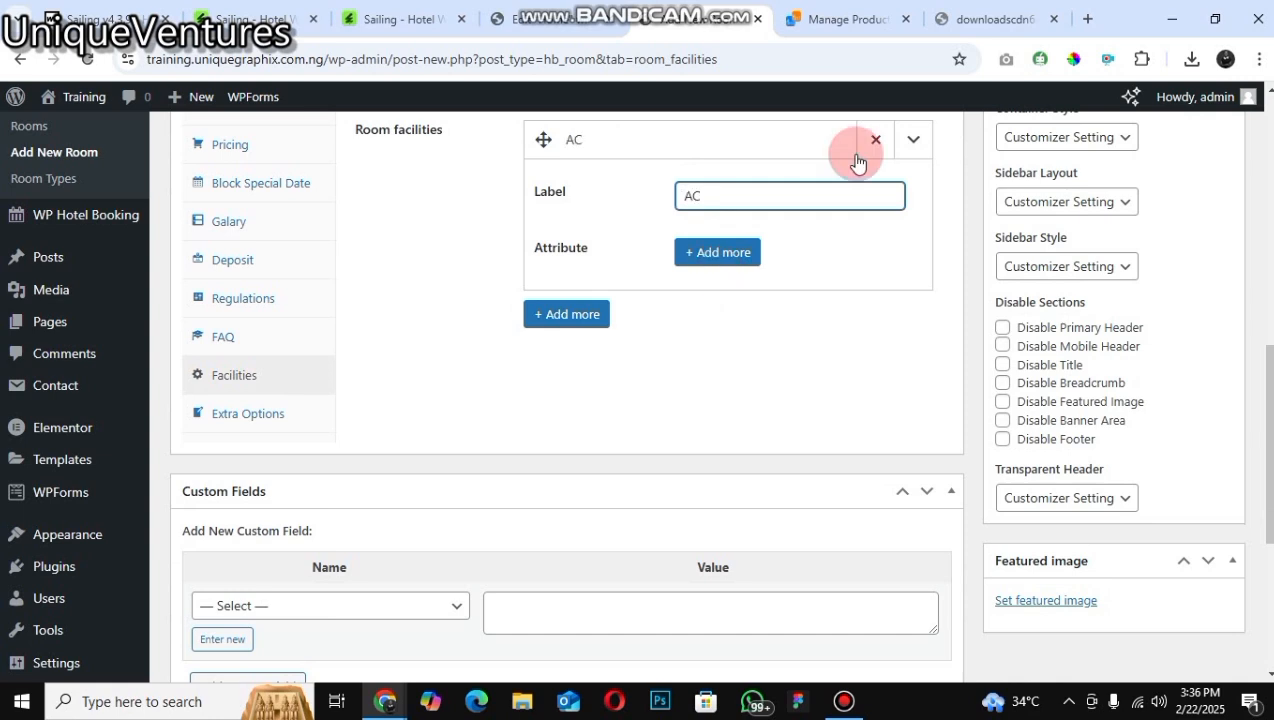
pyautogui.click(918, 139)
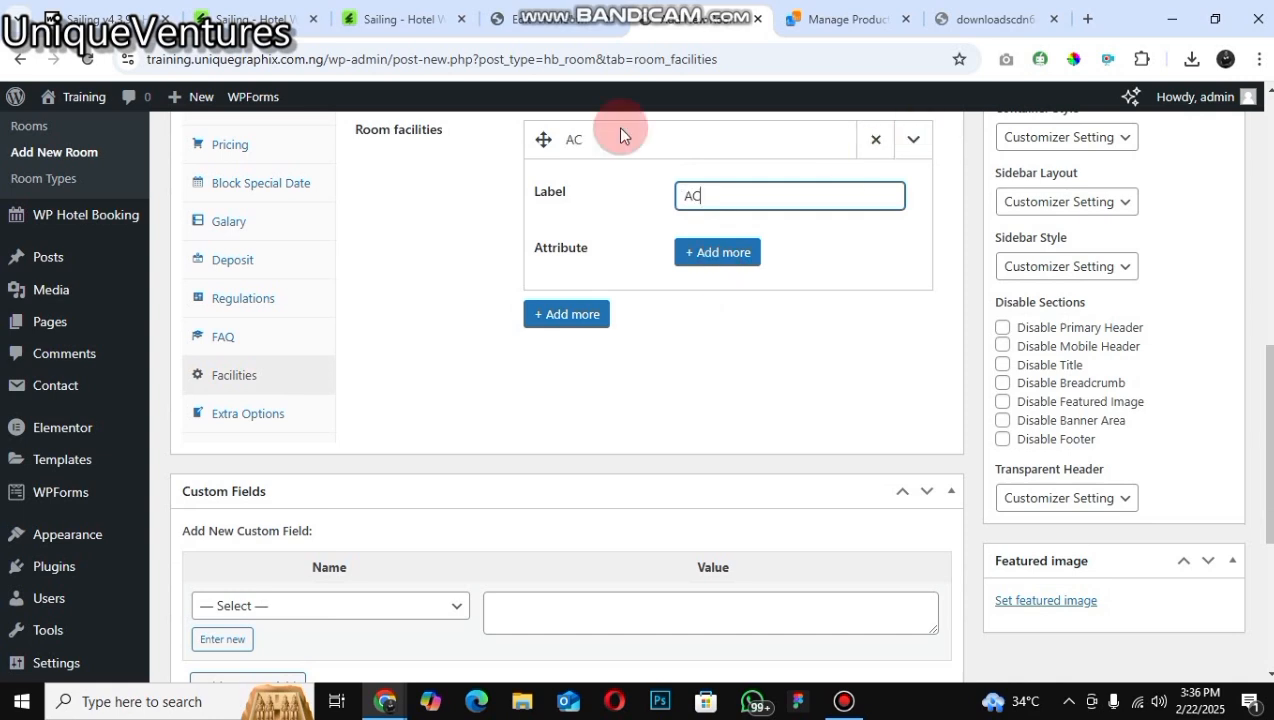
# Step: Open the Extra Options tab and review the room's additional options
pyautogui.click(295, 422)
pyautogui.click(913, 140)
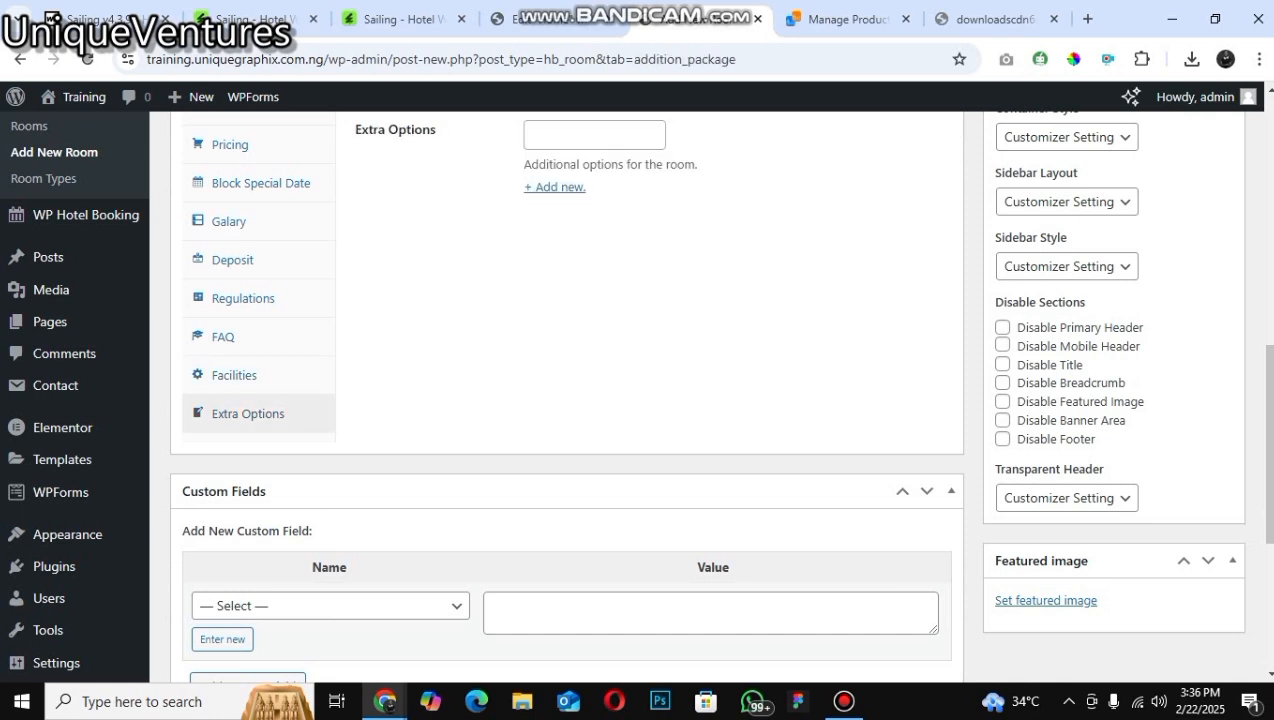
pyautogui.click(1273, 113)
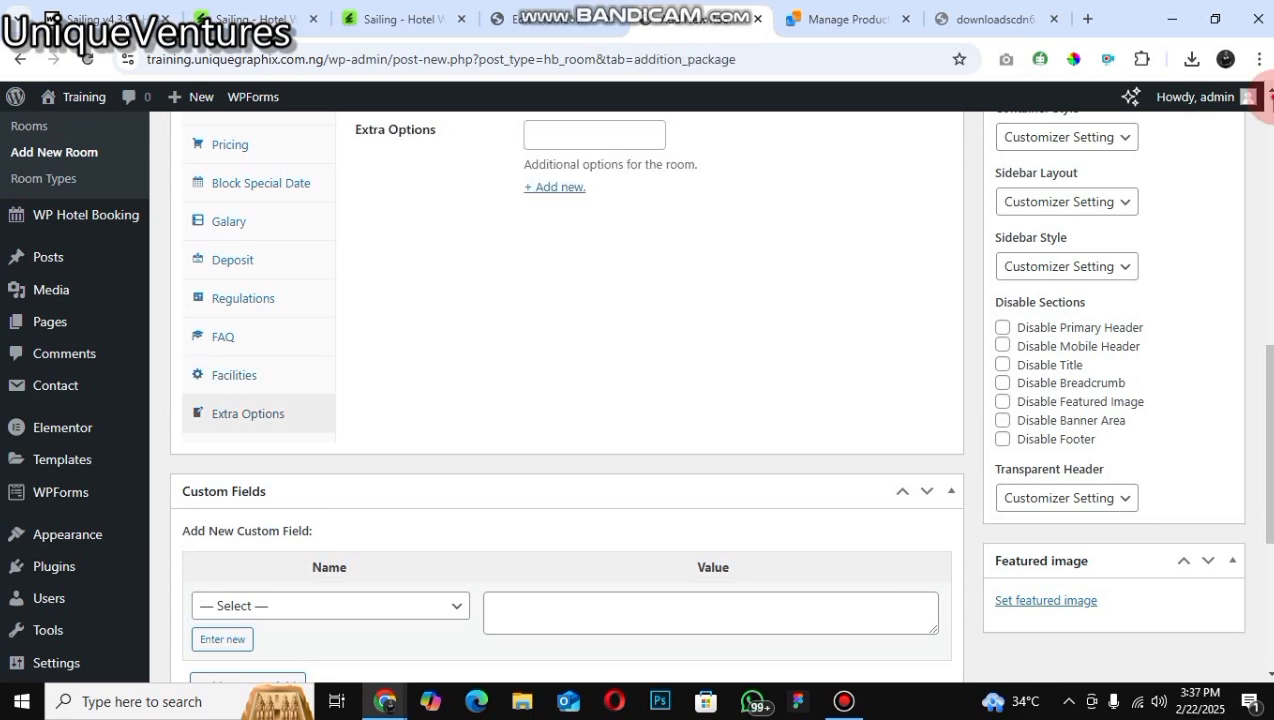
pyautogui.scroll(1, 239, 571)
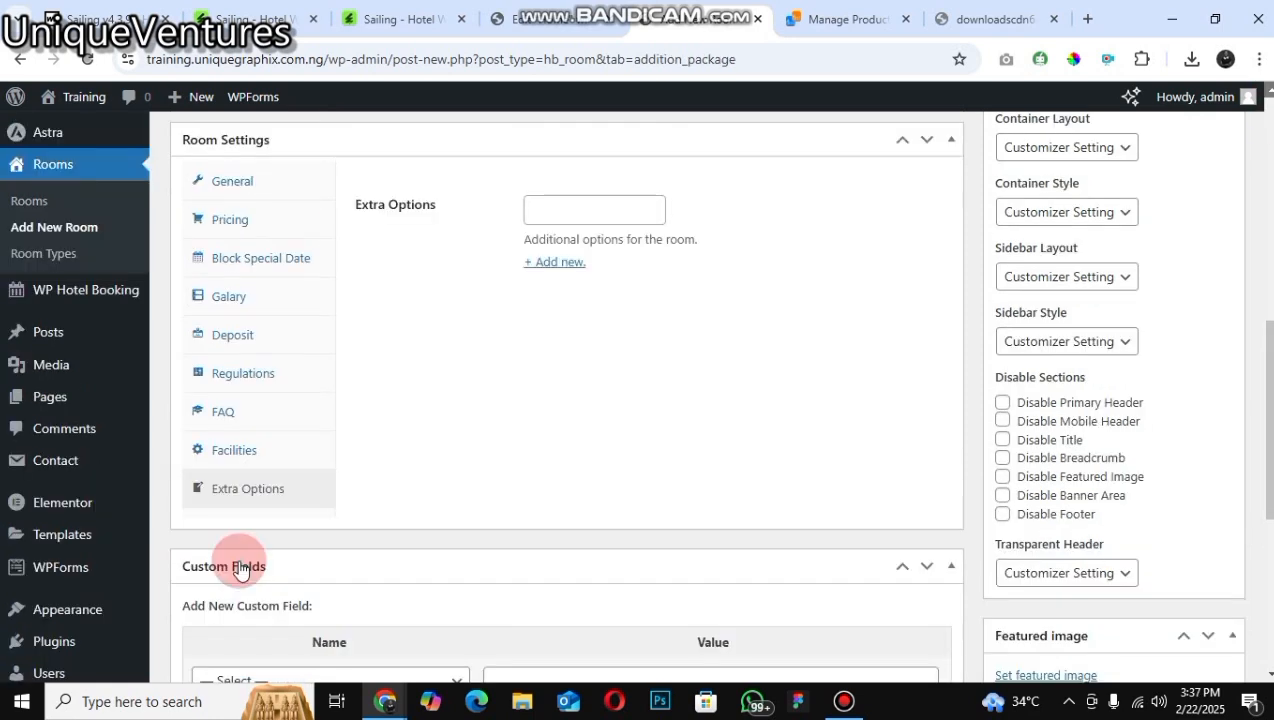
pyautogui.scroll(2, 239, 571)
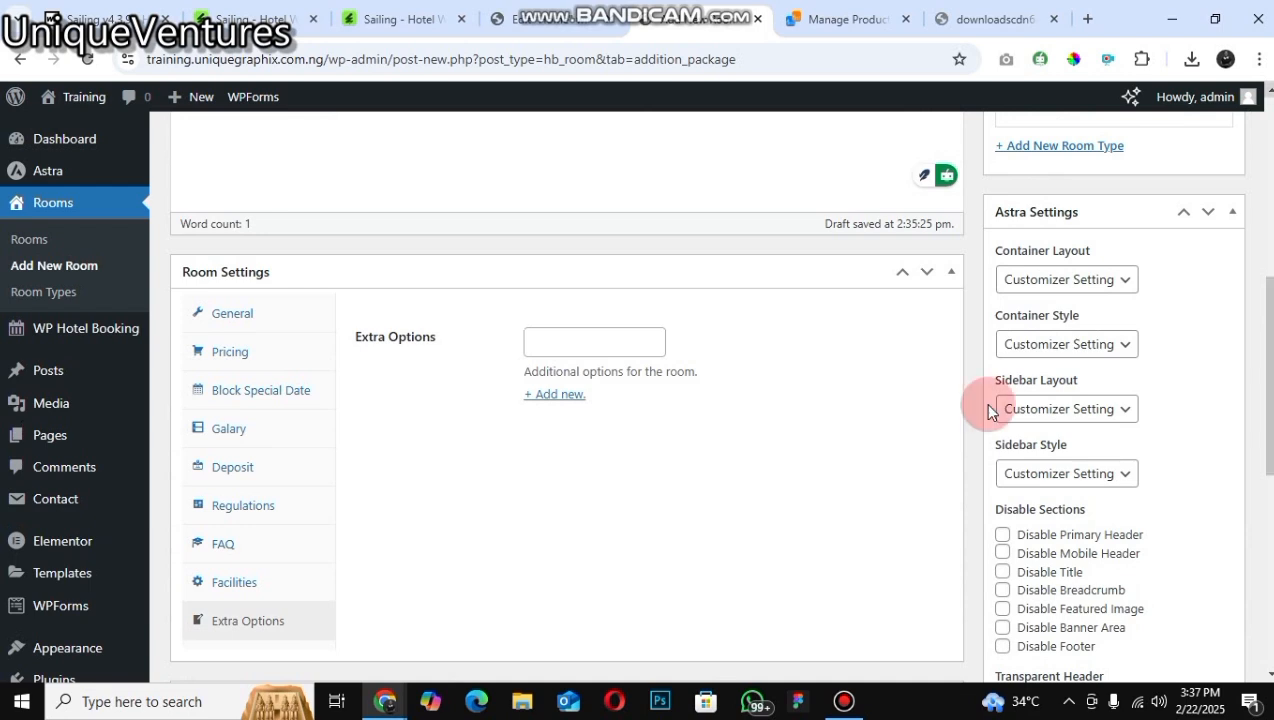
pyautogui.scroll(2, 988, 410)
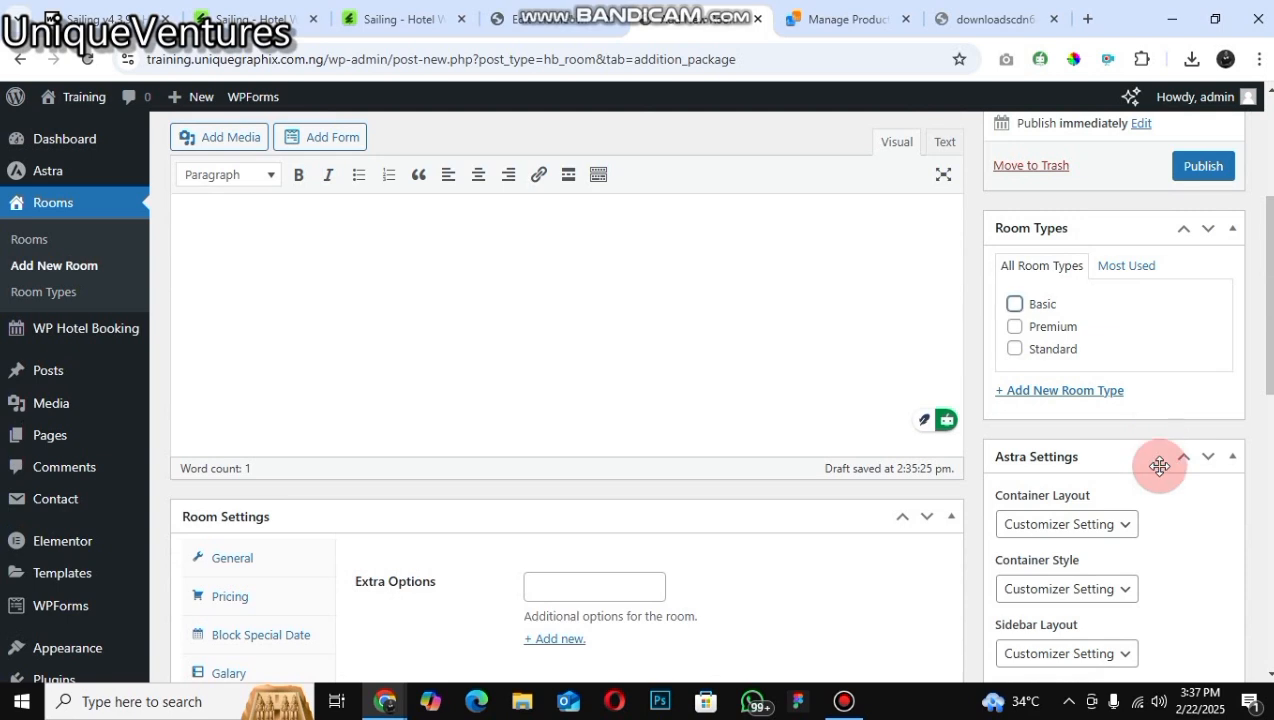
# Step: Assign the room to the Basic room type and choose duplex-suite-free-img as the featured image
pyautogui.click(1269, 672)
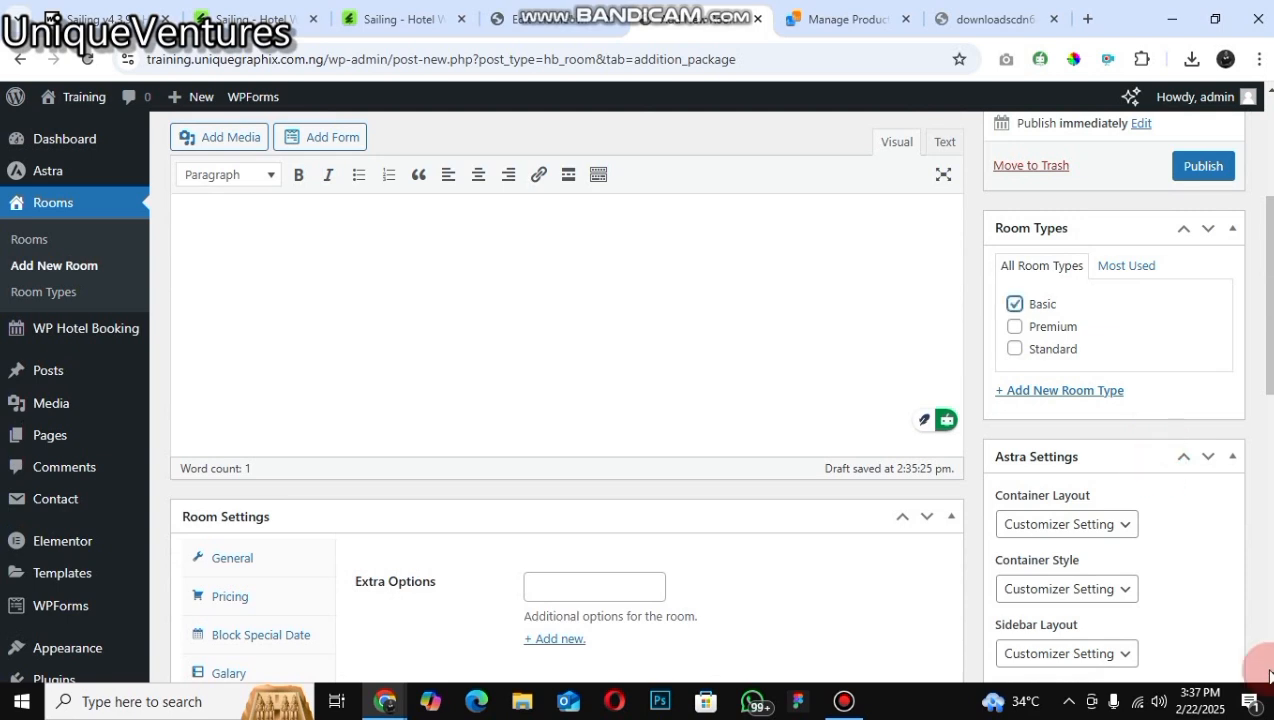
pyautogui.scroll(-5, 1102, 577)
pyautogui.click(1068, 564)
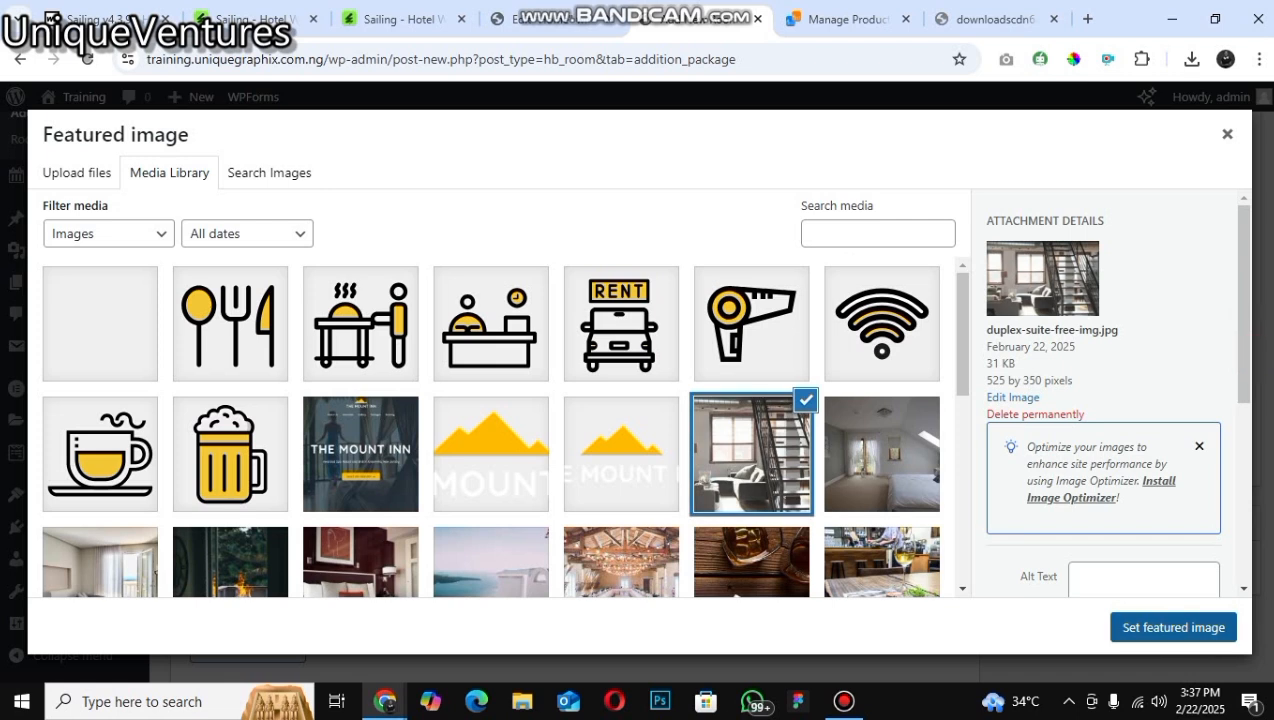
pyautogui.scroll(5, 1215, 218)
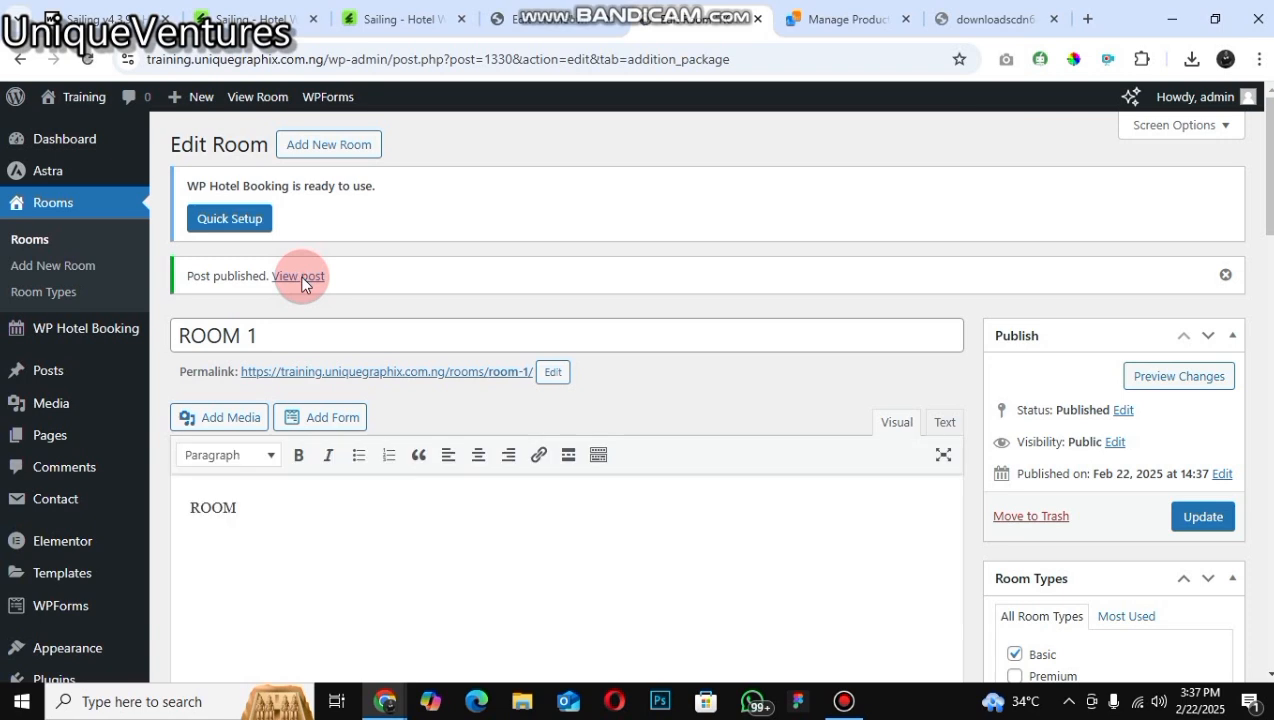
# Step: Open the published room page and view its gallery and FAQs tab
pyautogui.click(299, 277)
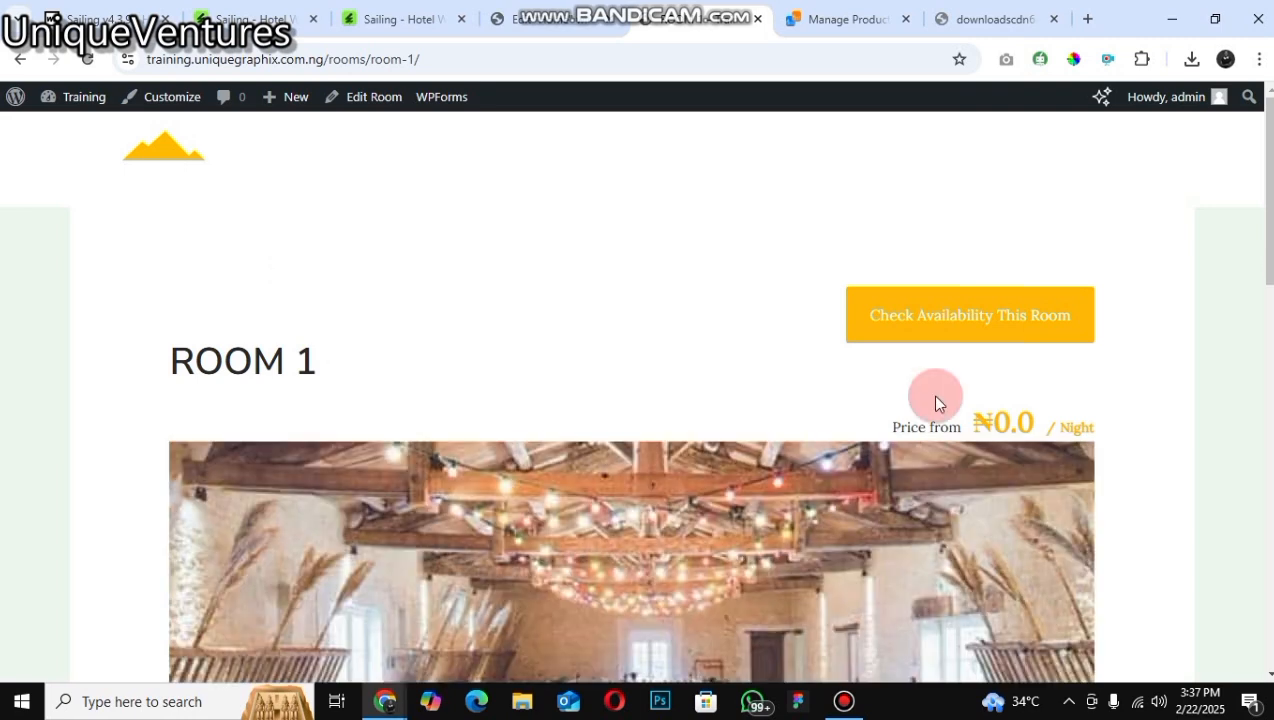
pyautogui.click(948, 322)
pyautogui.scroll(-5, 34, 587)
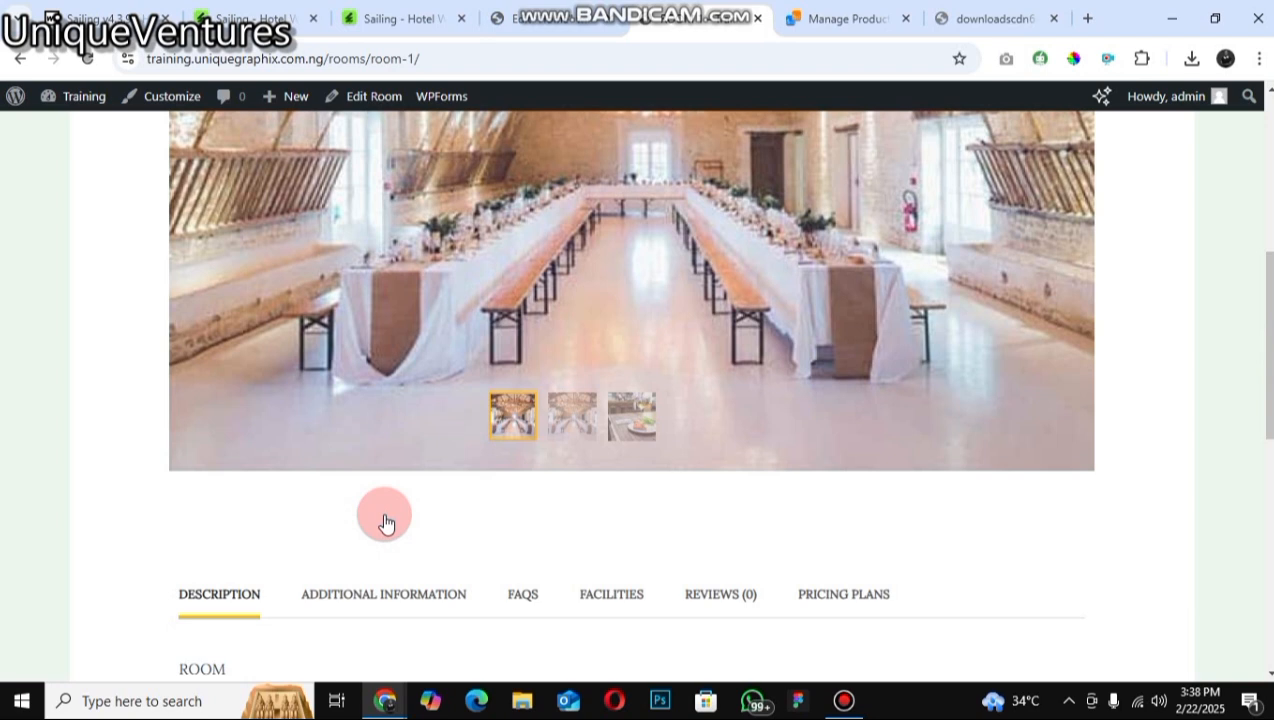
pyautogui.scroll(-1, 386, 523)
pyautogui.scroll(-1, 500, 523)
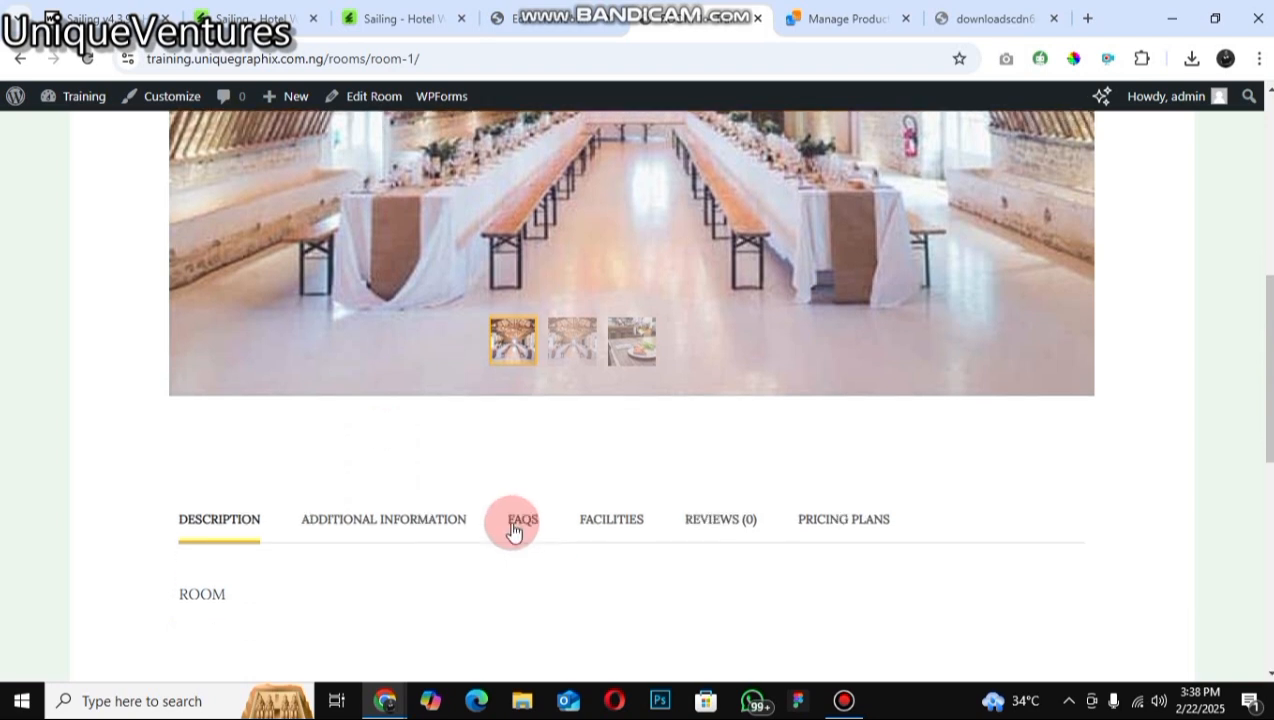
pyautogui.click(410, 522)
pyautogui.click(523, 520)
pyautogui.click(341, 508)
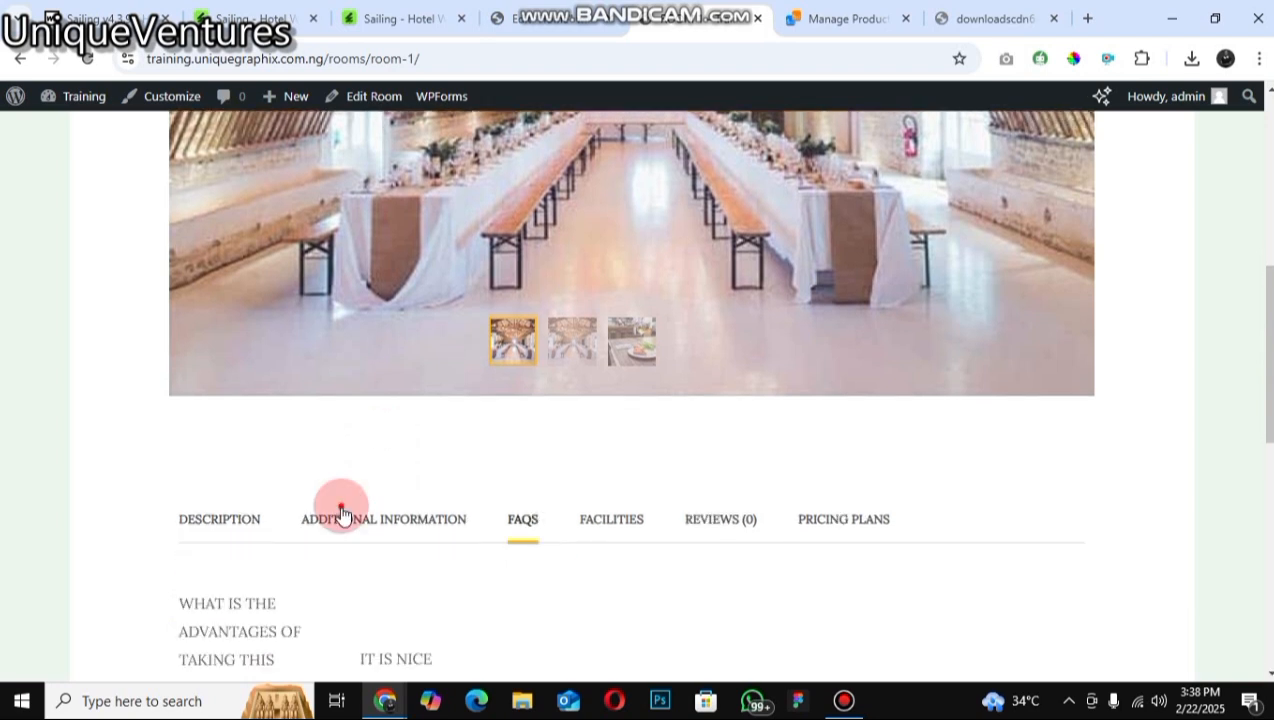
pyautogui.scroll(-1, 752, 473)
pyautogui.click(506, 497)
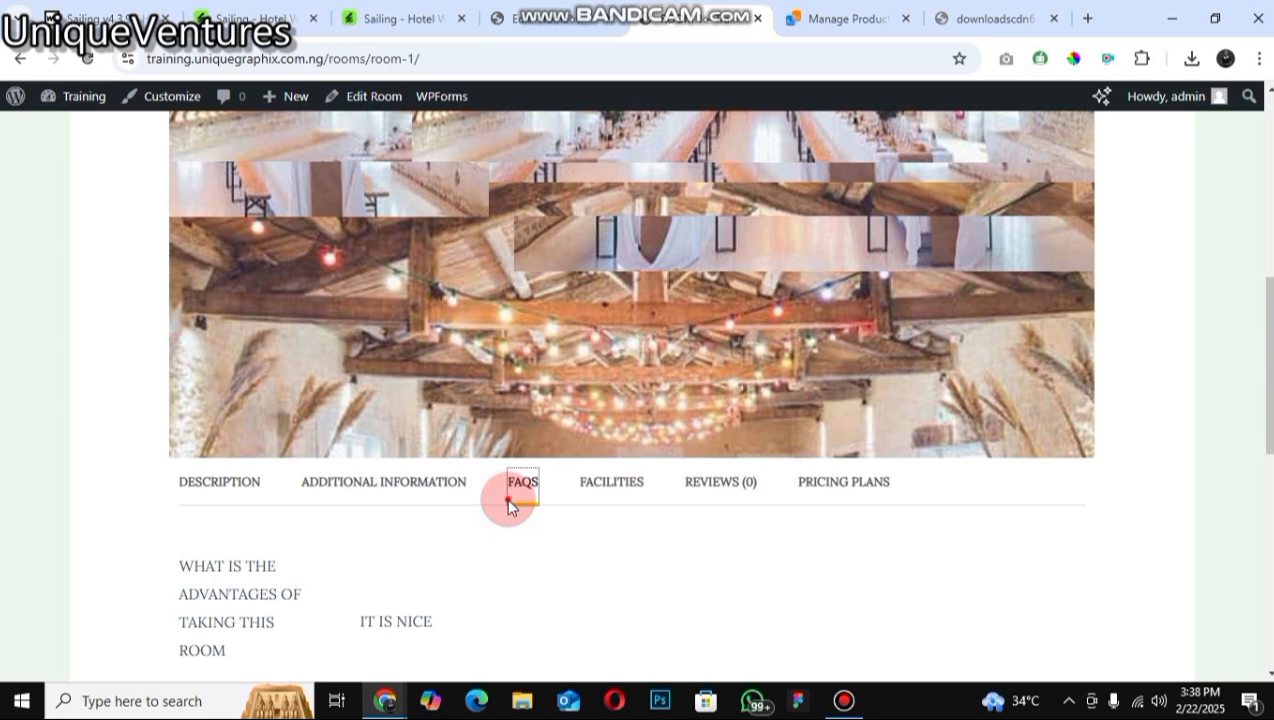
# Step: Check the room page's Facilities, Reviews and Pricing Plans tabs
pyautogui.scroll(4, 631, 400)
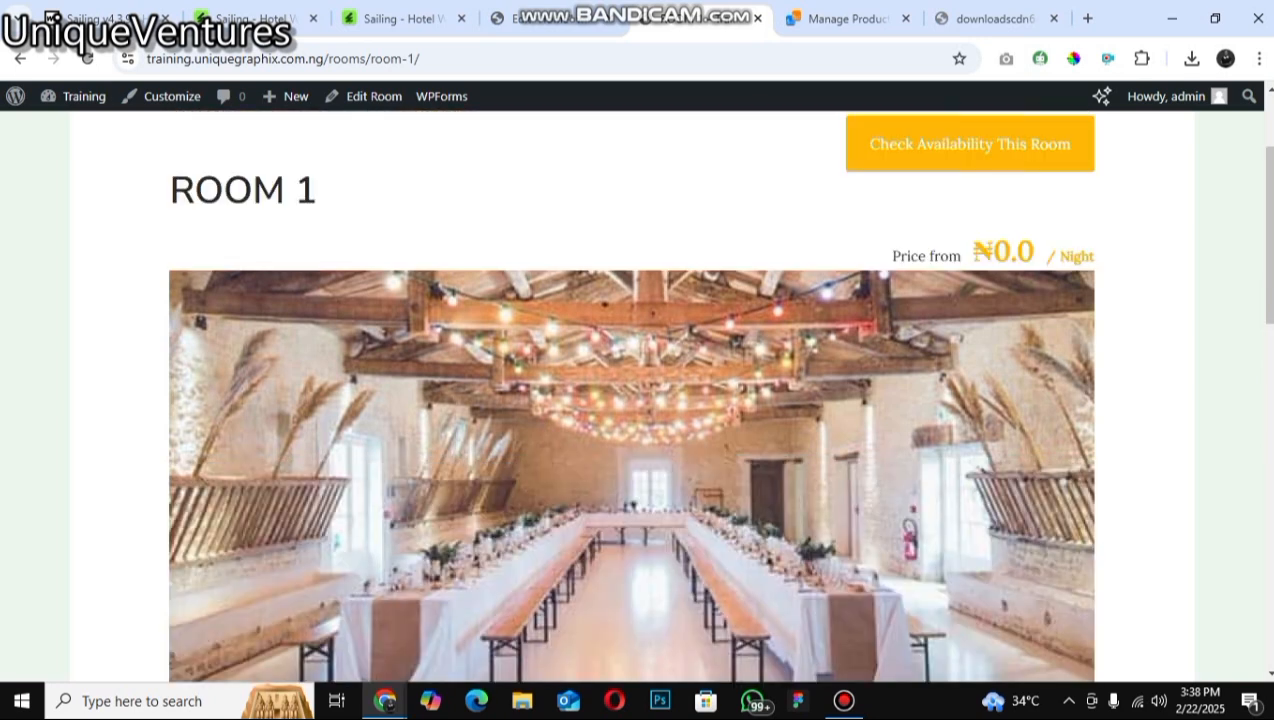
pyautogui.click(581, 434)
pyautogui.scroll(-4, 581, 434)
pyautogui.click(239, 466)
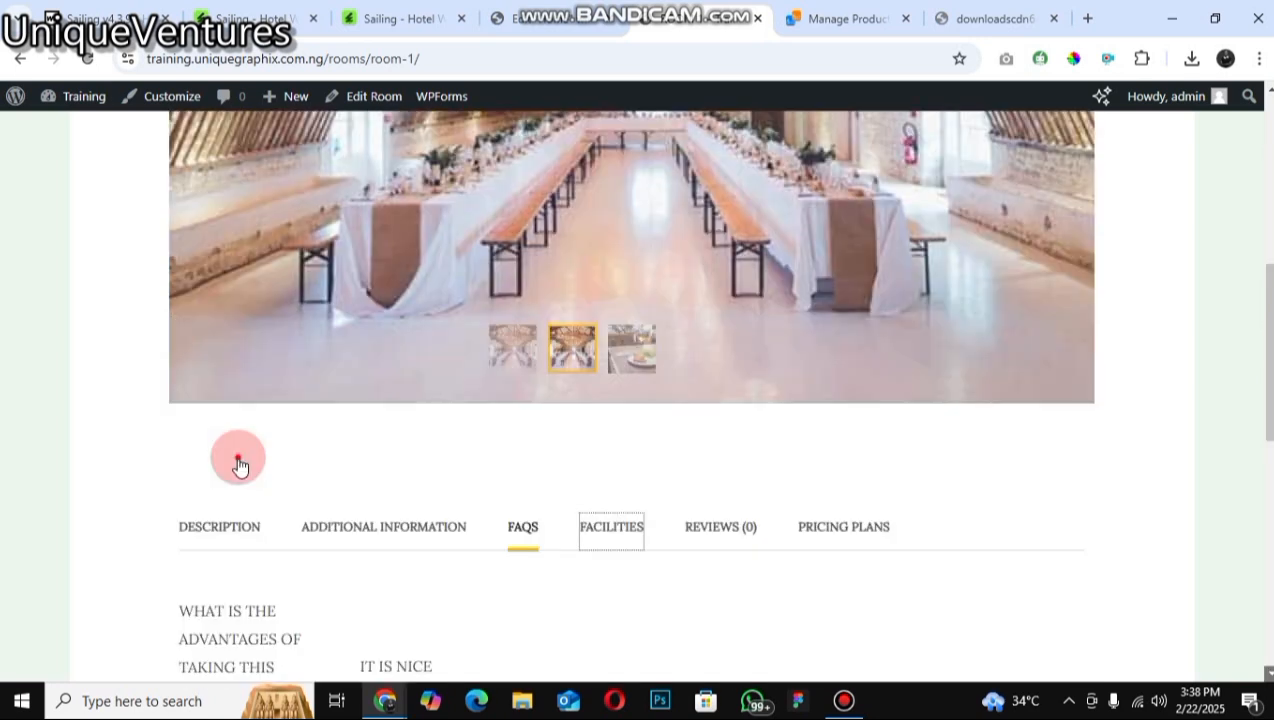
pyautogui.scroll(-1, 239, 466)
pyautogui.click(753, 433)
pyautogui.click(612, 433)
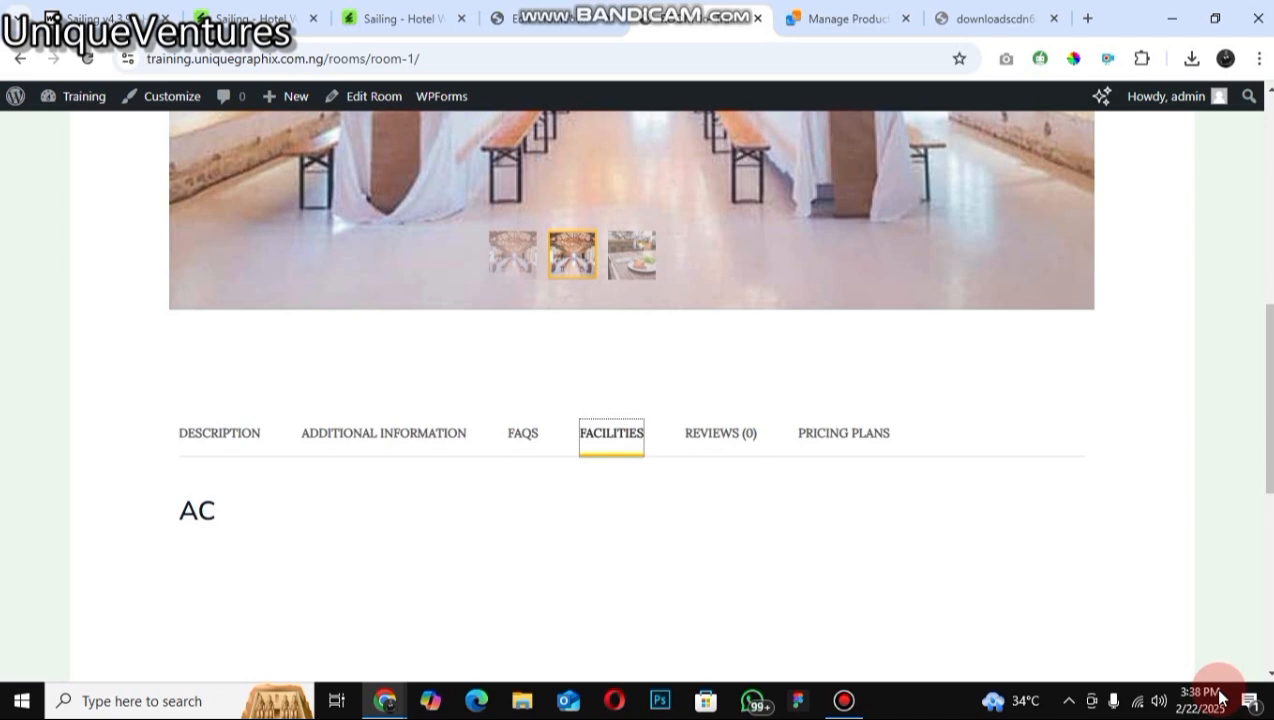
pyautogui.click(721, 433)
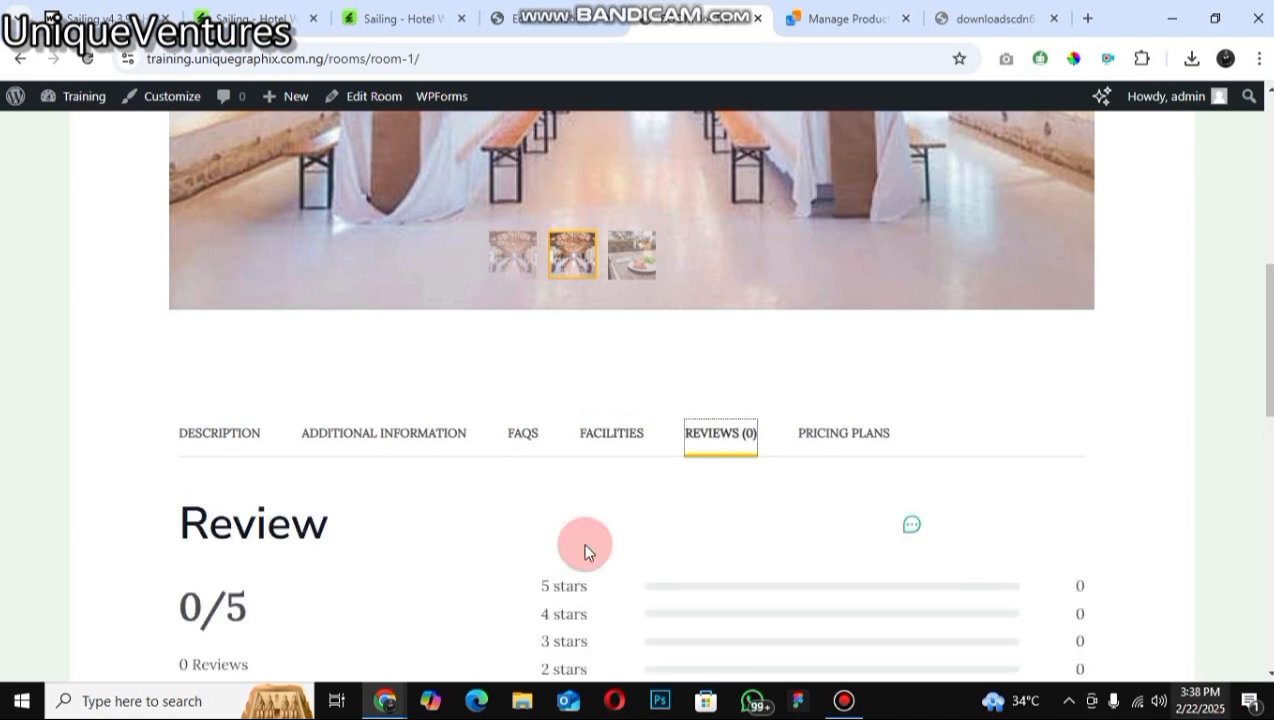
pyautogui.scroll(-1, 585, 552)
pyautogui.scroll(-2, 856, 213)
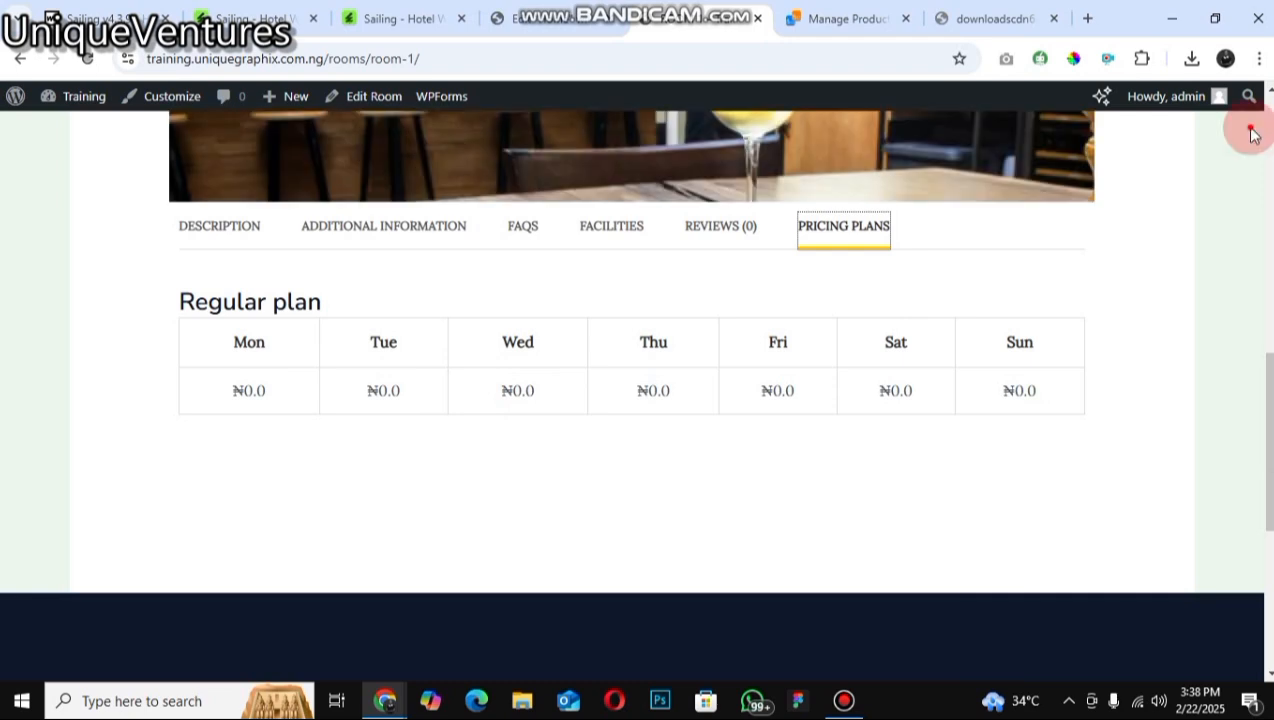
pyautogui.scroll(4, 795, 625)
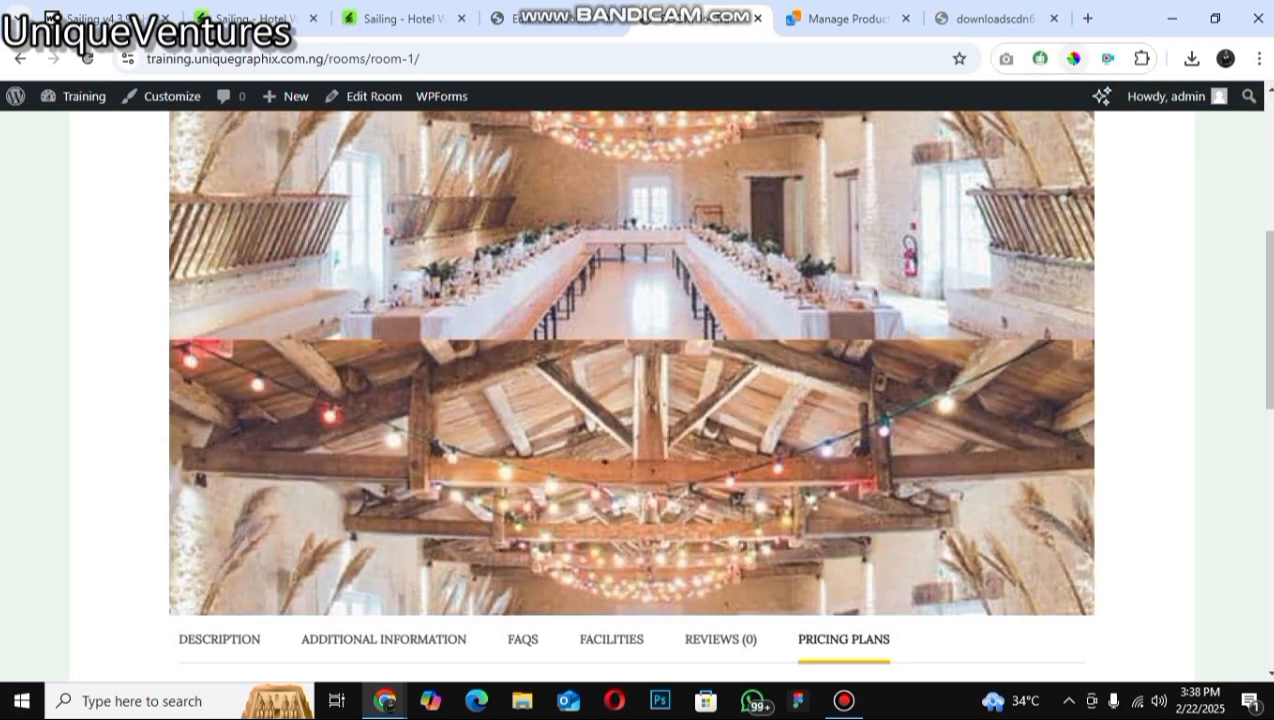
pyautogui.scroll(5, 636, 396)
pyautogui.scroll(1, 52, 128)
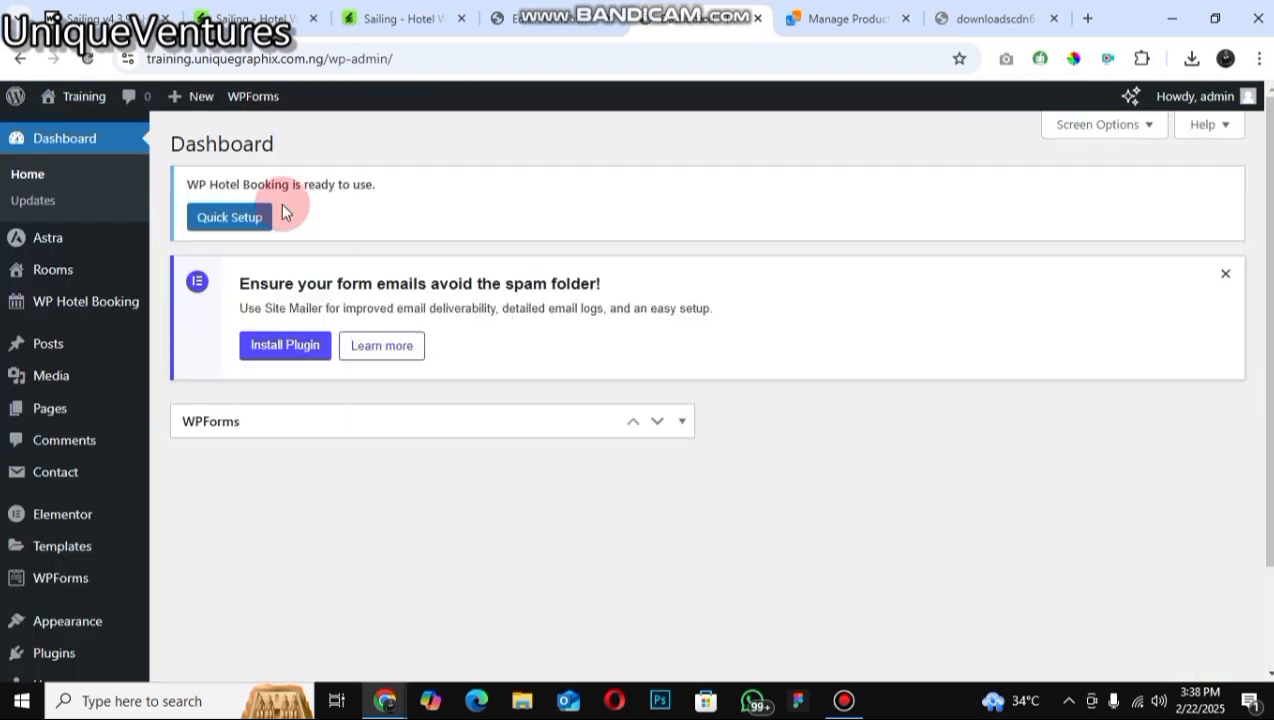
# Step: Launch the WP Hotel Booking Quick Setup wizard and continue through the Welcome and Pages steps with the default page assignments
pyautogui.click(265, 216)
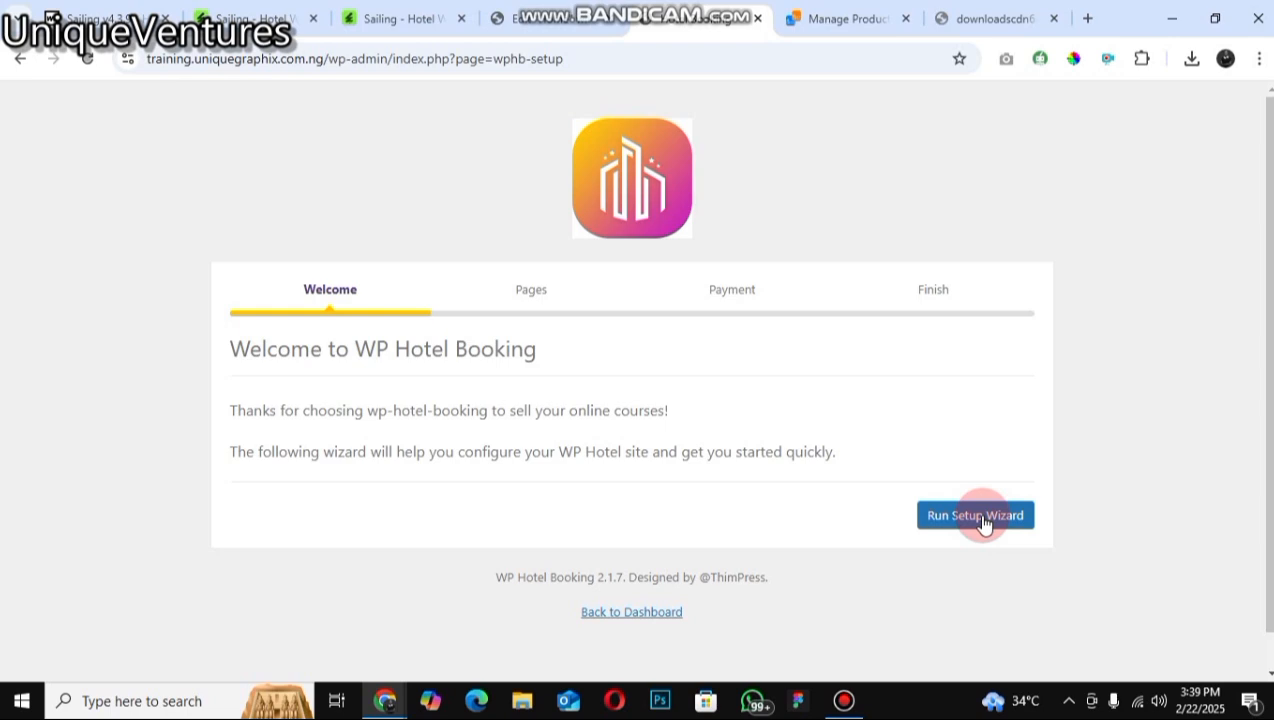
pyautogui.click(983, 520)
pyautogui.click(983, 520)
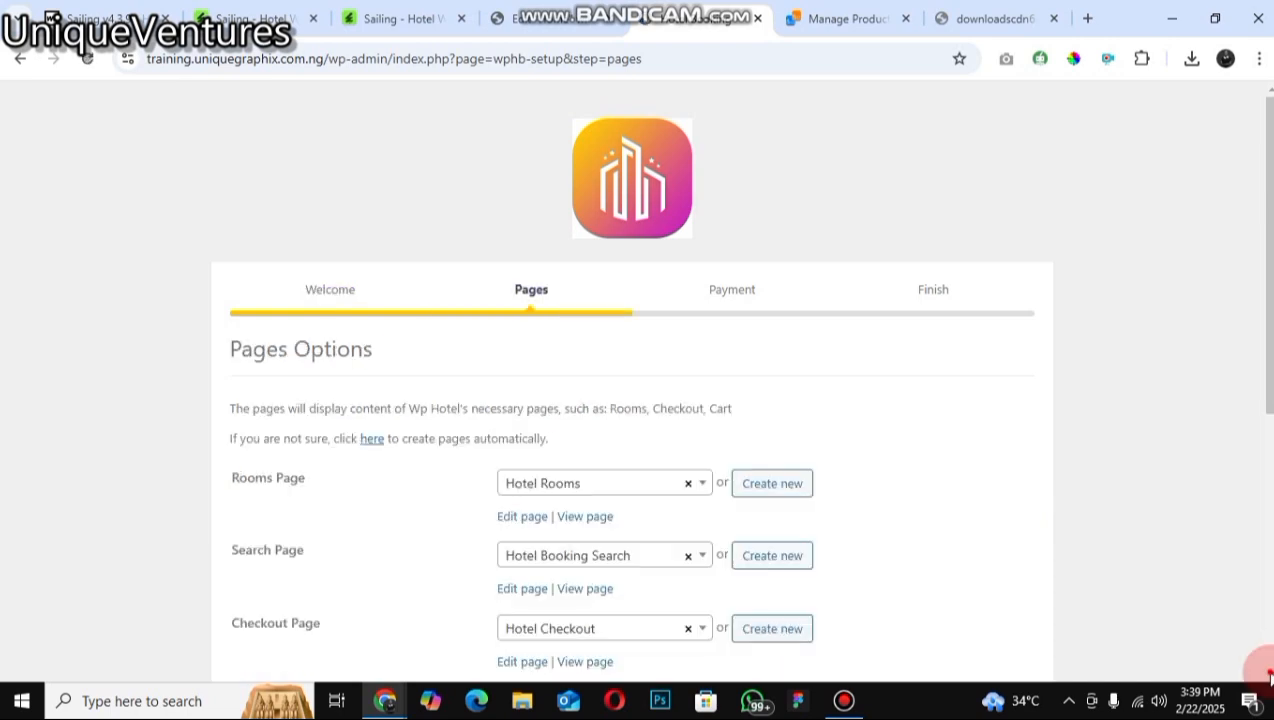
pyautogui.scroll(-1, 1032, 549)
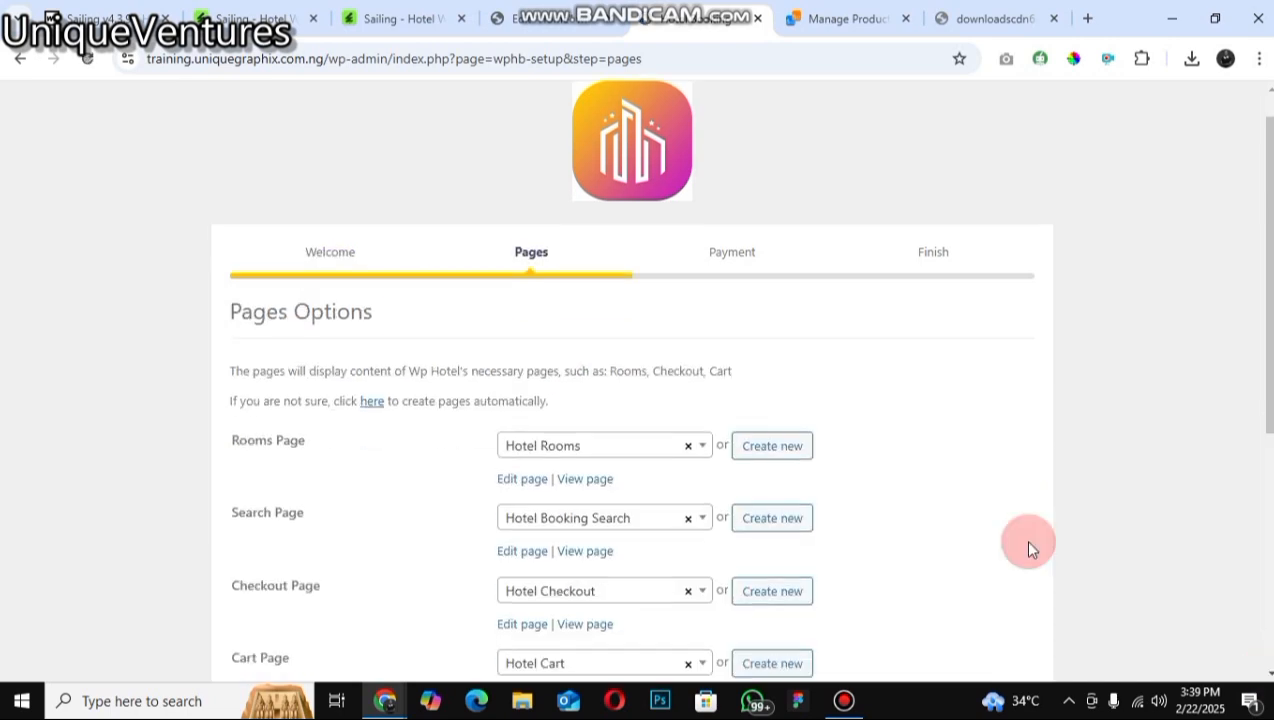
pyautogui.scroll(-3, 1032, 549)
pyautogui.scroll(-1, 995, 588)
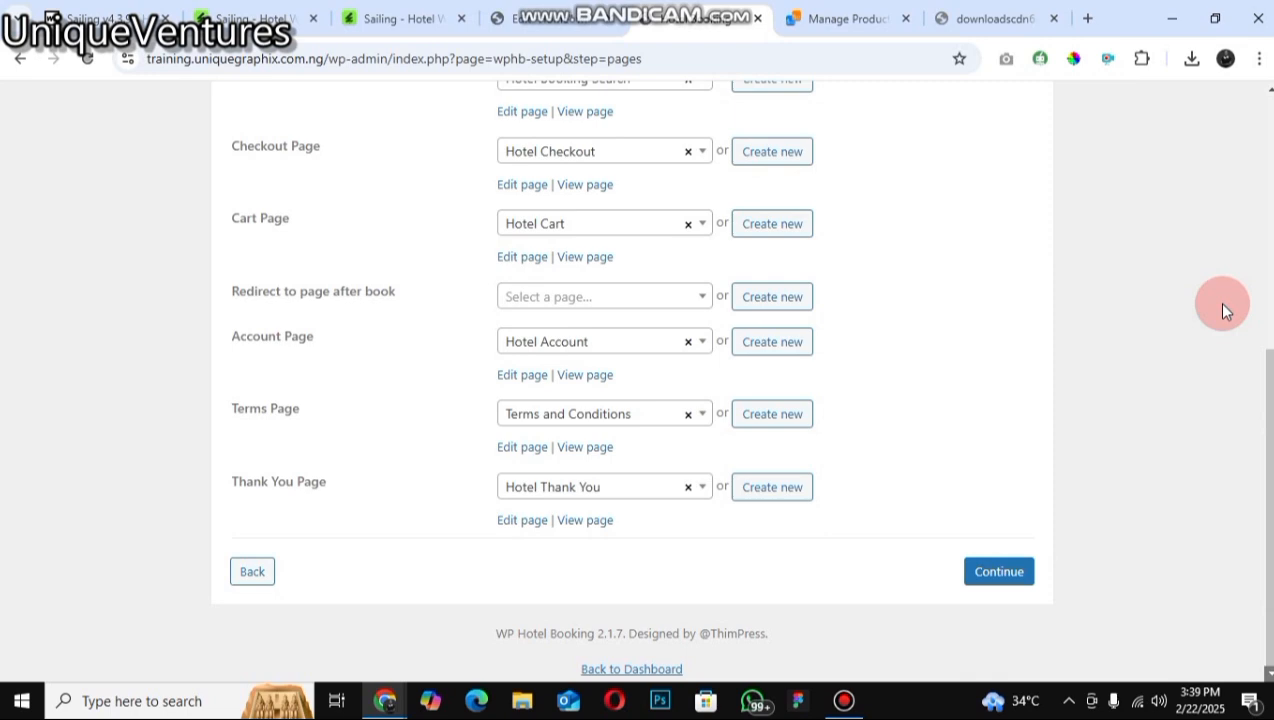
pyautogui.click(999, 571)
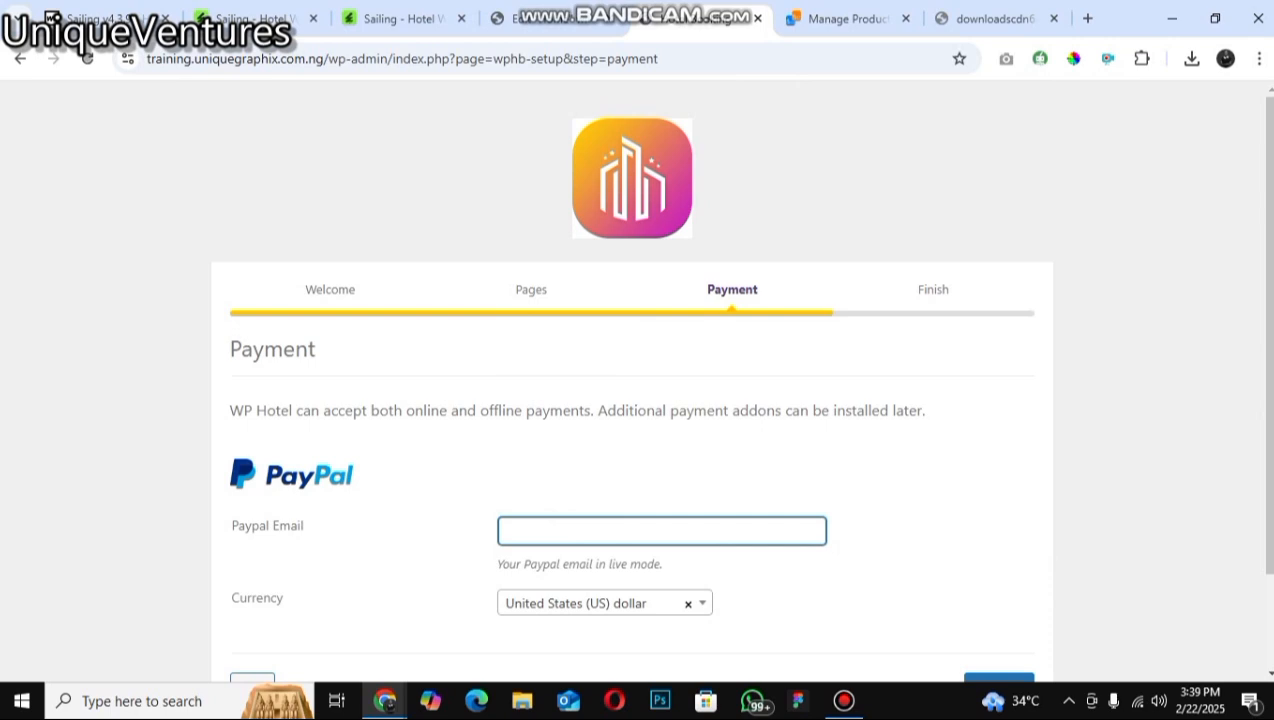
# Step: Leave the PayPal email blank with United States (US) dollar currency, finish the setup and go back to the dashboard
pyautogui.click(1220, 670)
pyautogui.click(303, 407)
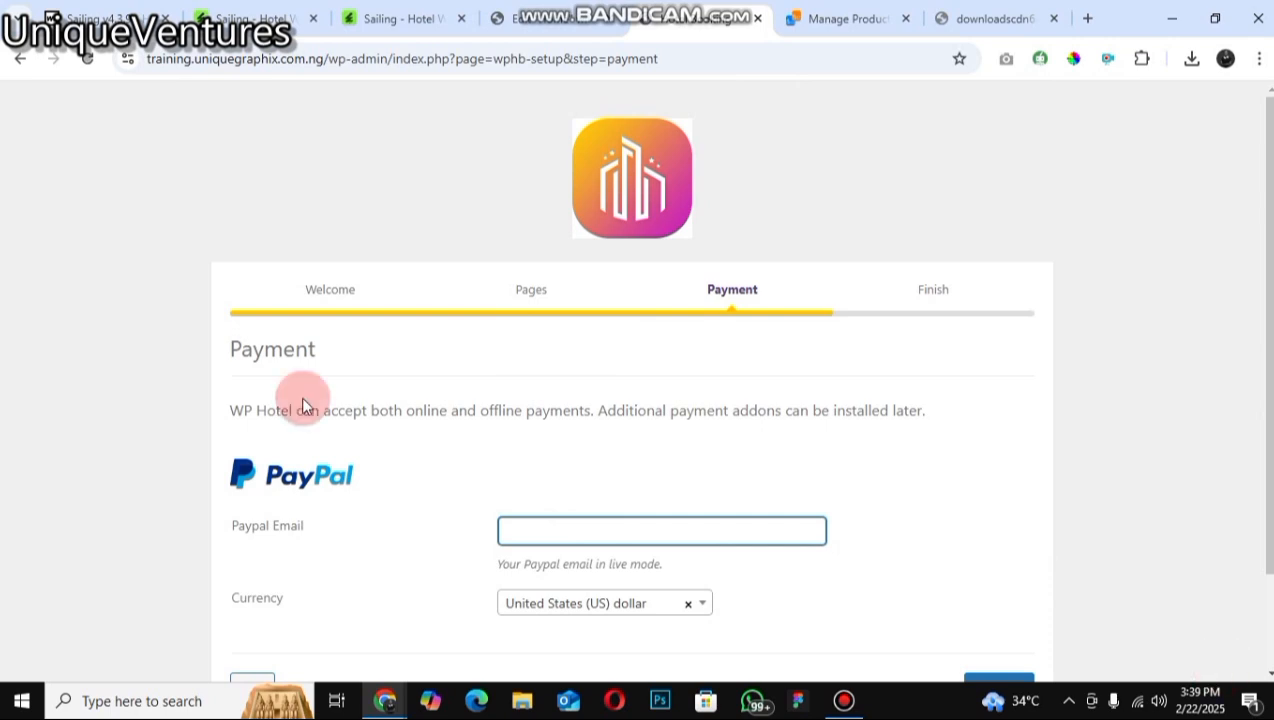
pyautogui.scroll(-1, 303, 407)
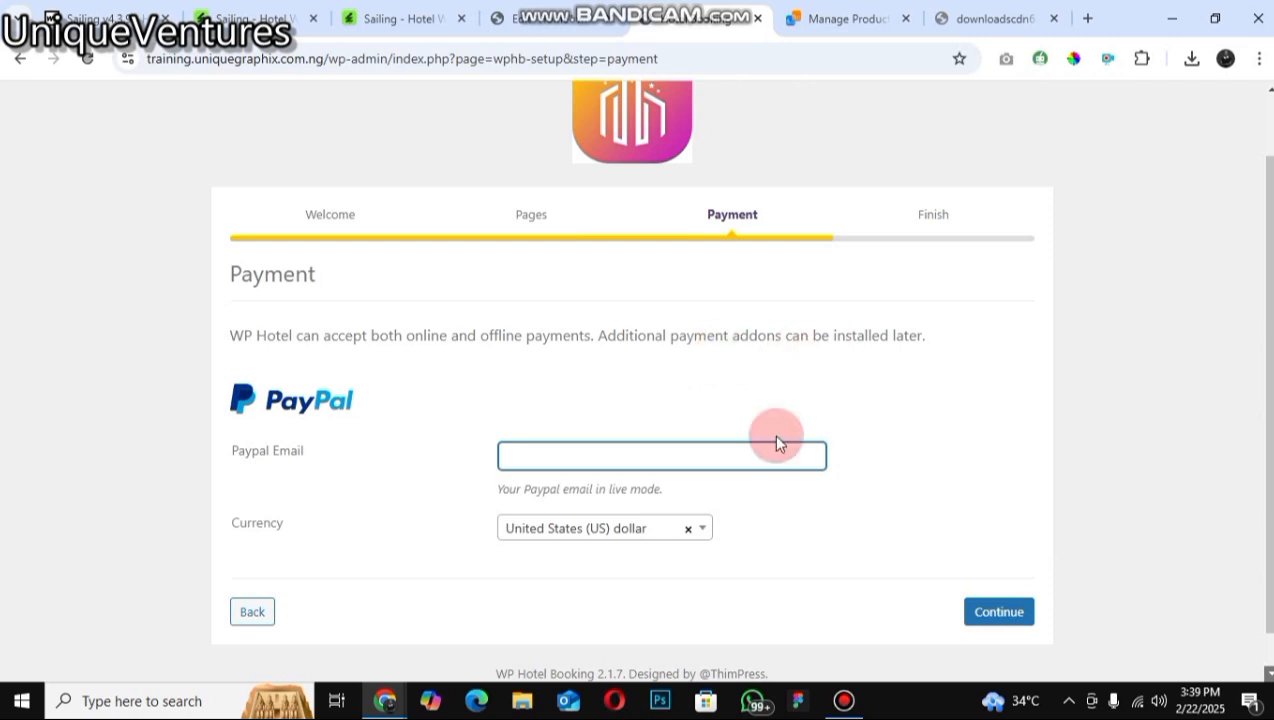
pyautogui.click(743, 466)
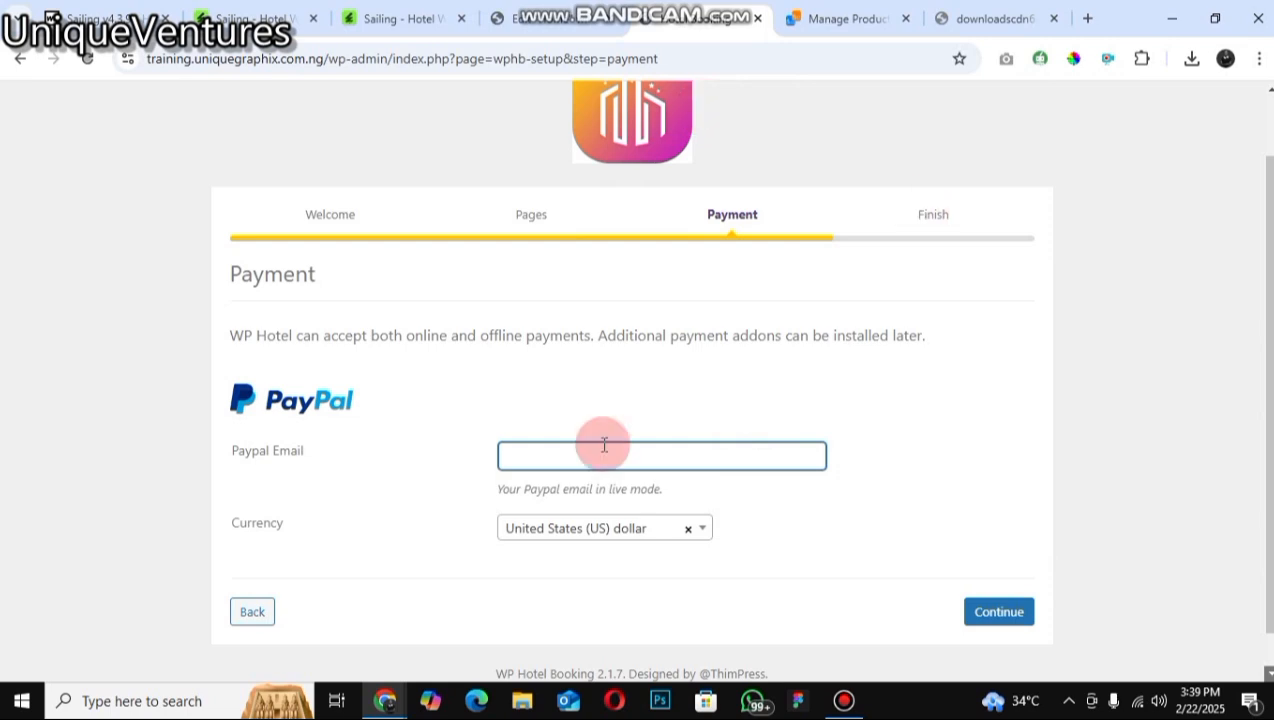
pyautogui.click(980, 620)
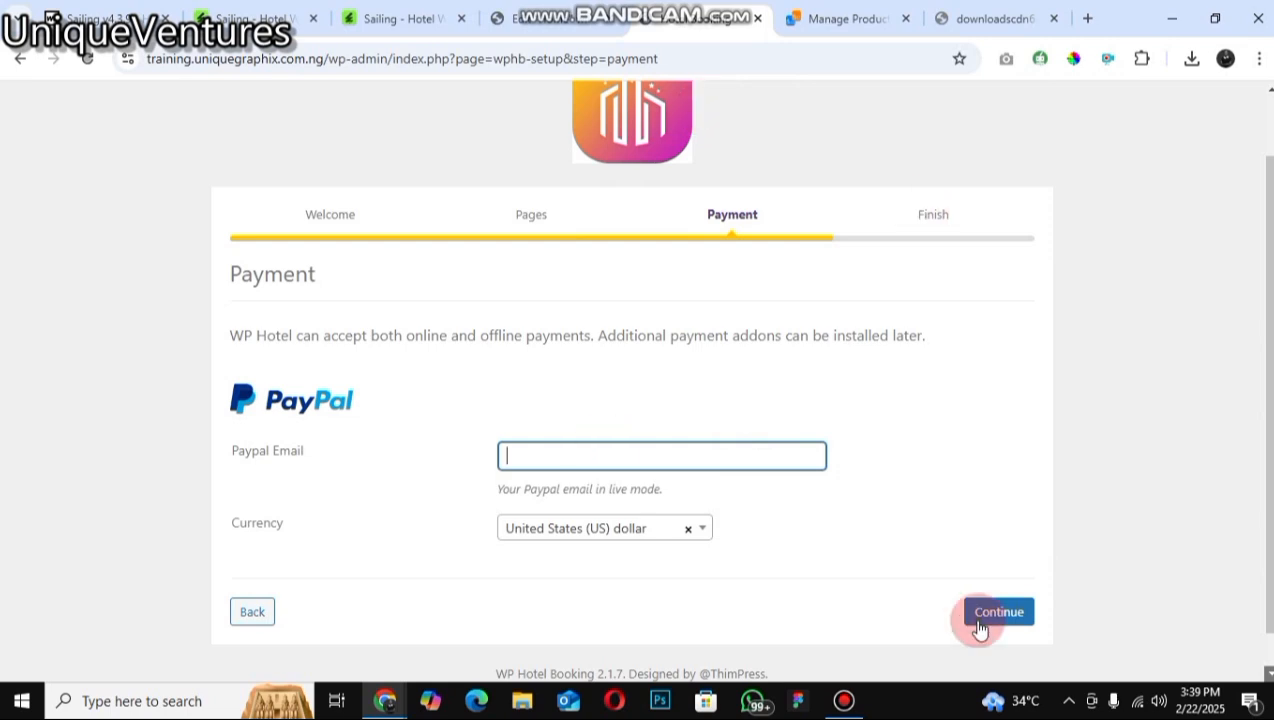
pyautogui.click(980, 627)
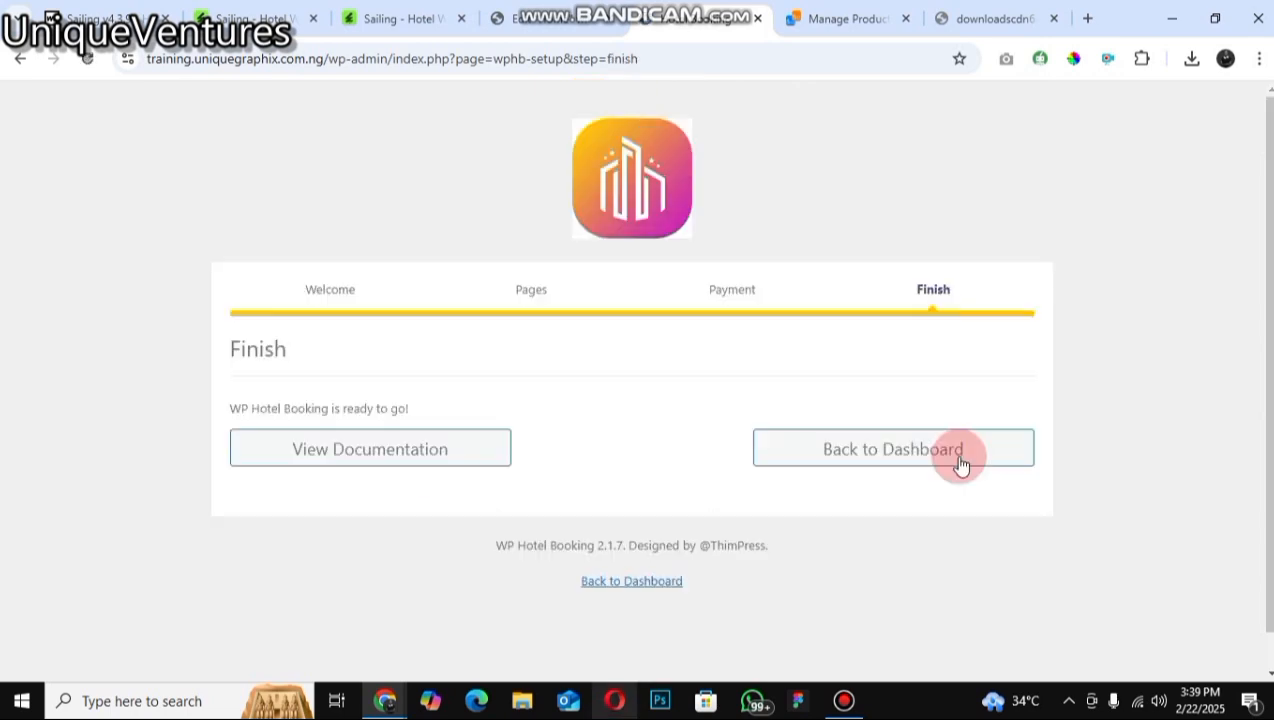
pyautogui.click(960, 460)
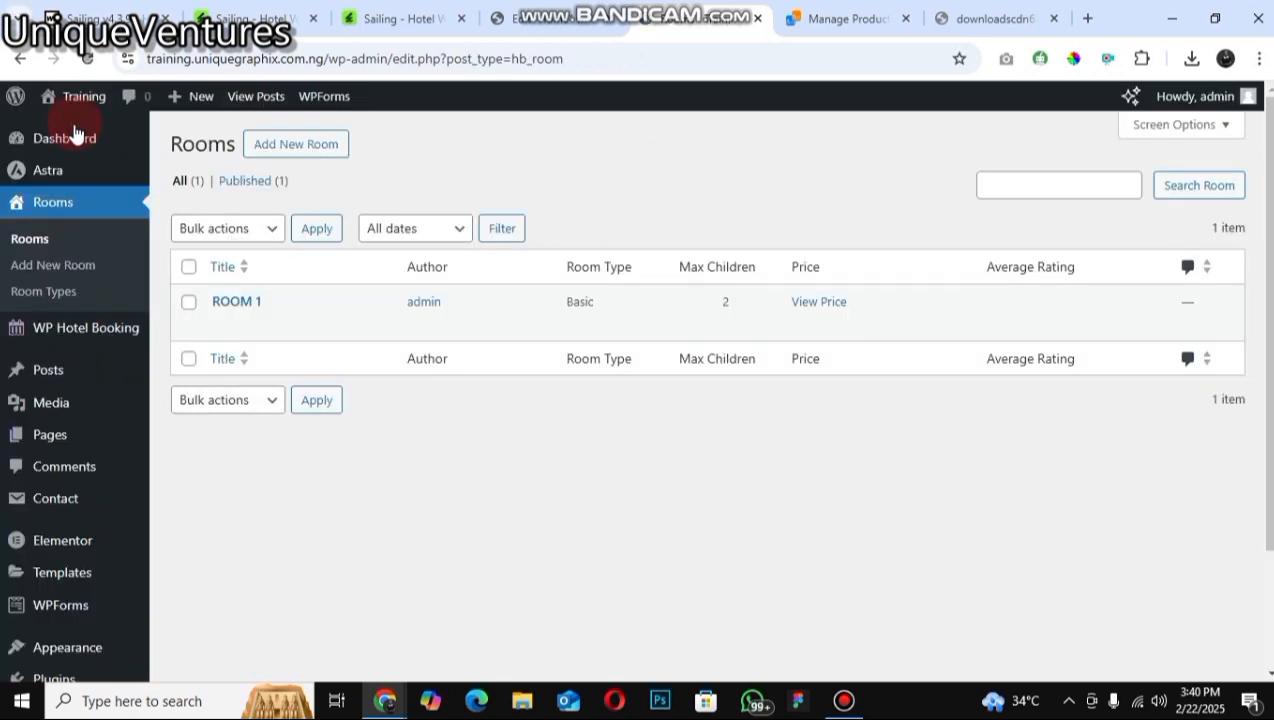
# Step: Visit the site's Hotel Rooms page, scroll through the room listing, then return to the dashboard
pyautogui.moveTo(75, 128)
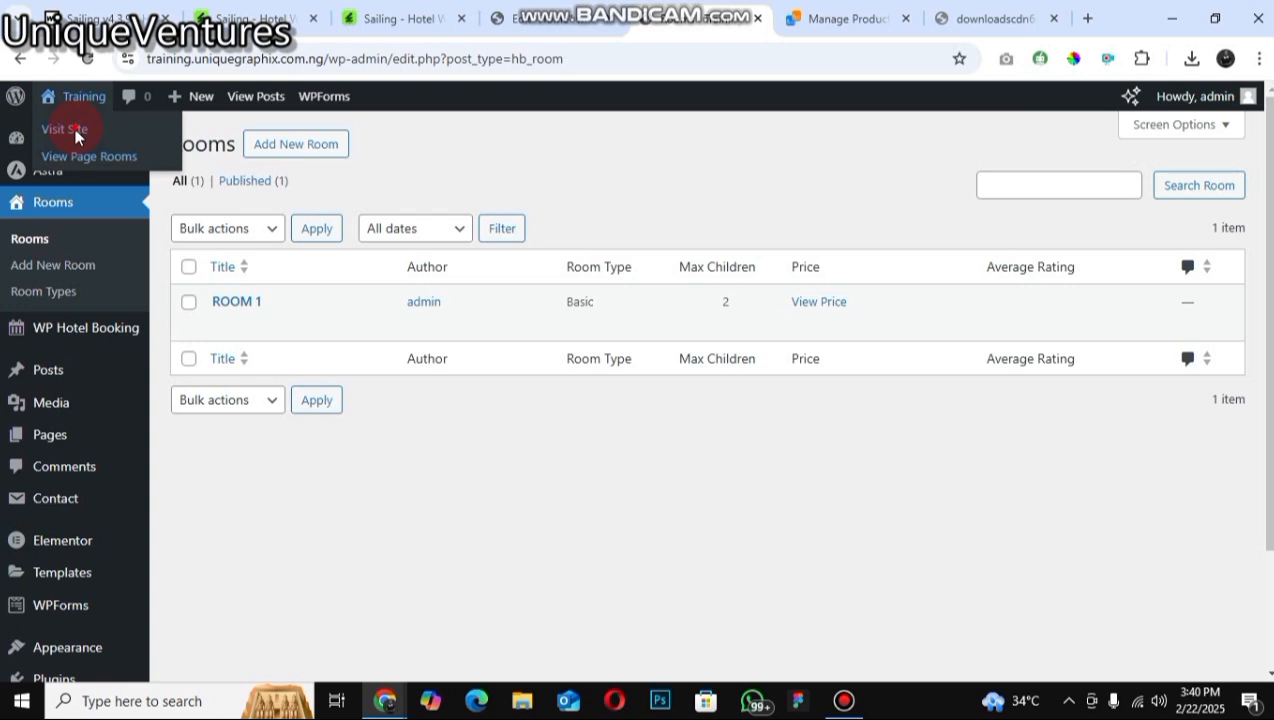
pyautogui.click(303, 154)
pyautogui.click(745, 161)
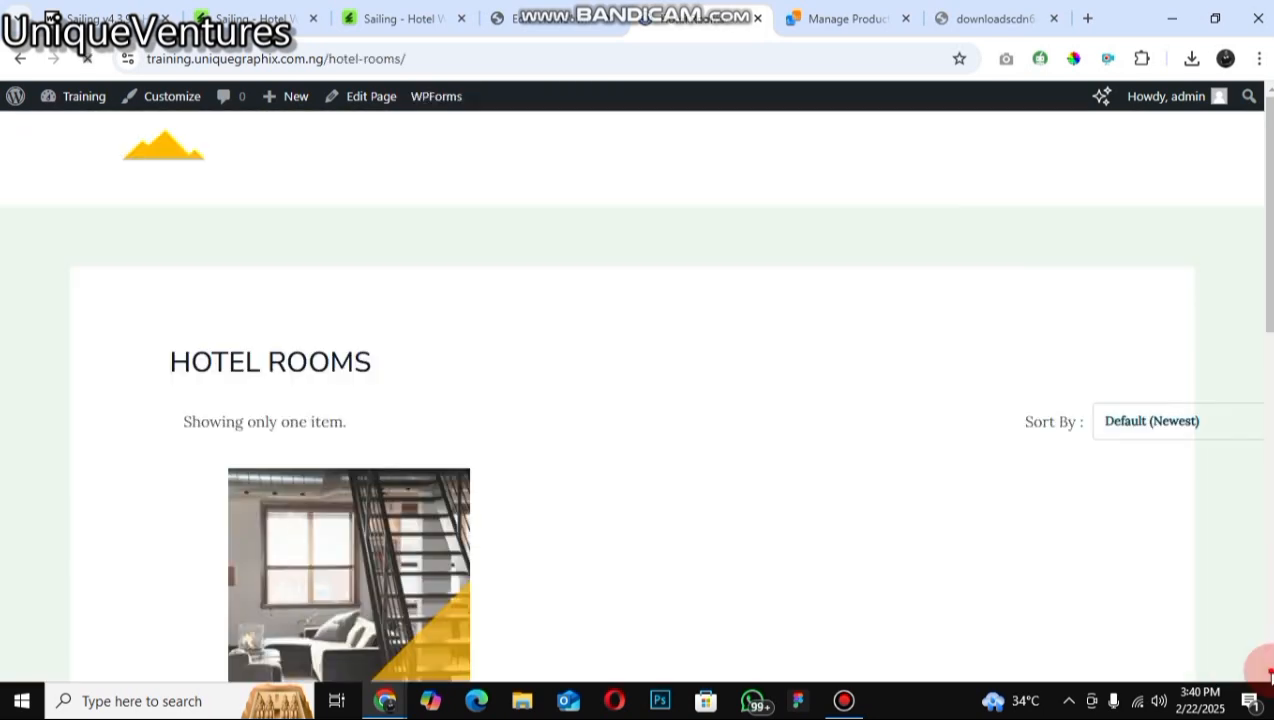
pyautogui.scroll(-1, 256, 521)
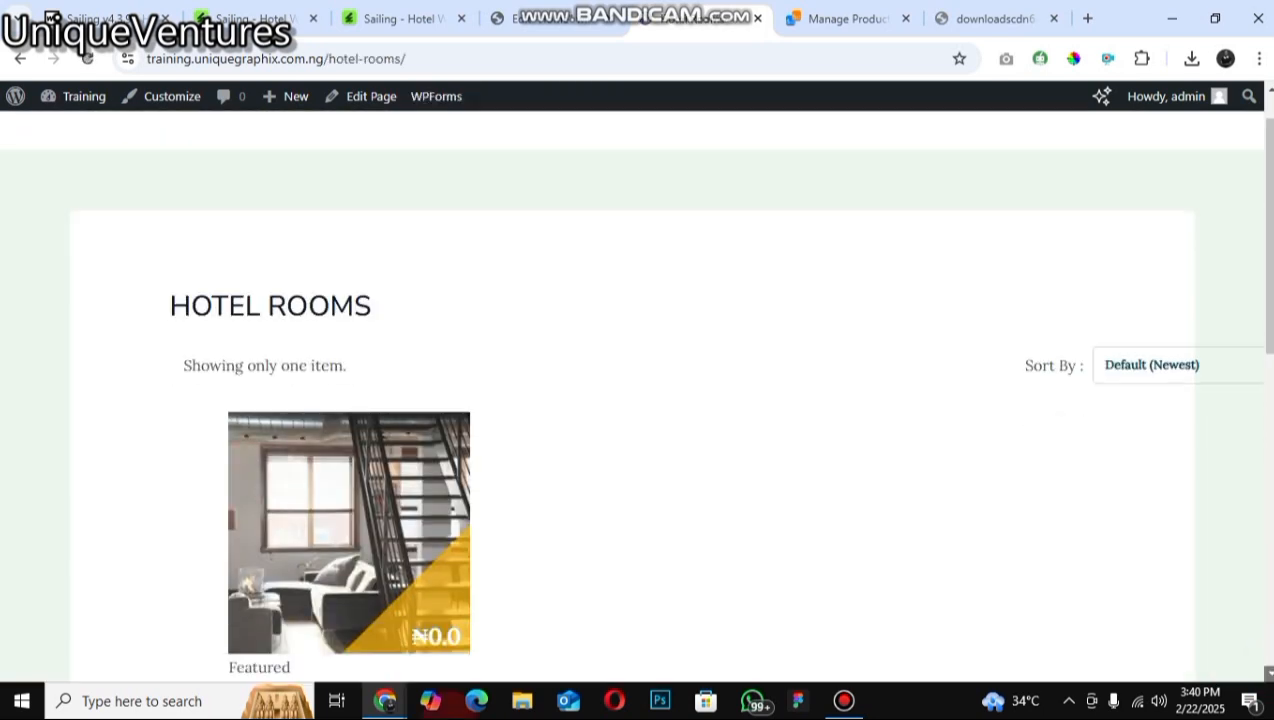
pyautogui.scroll(-2, 640, 400)
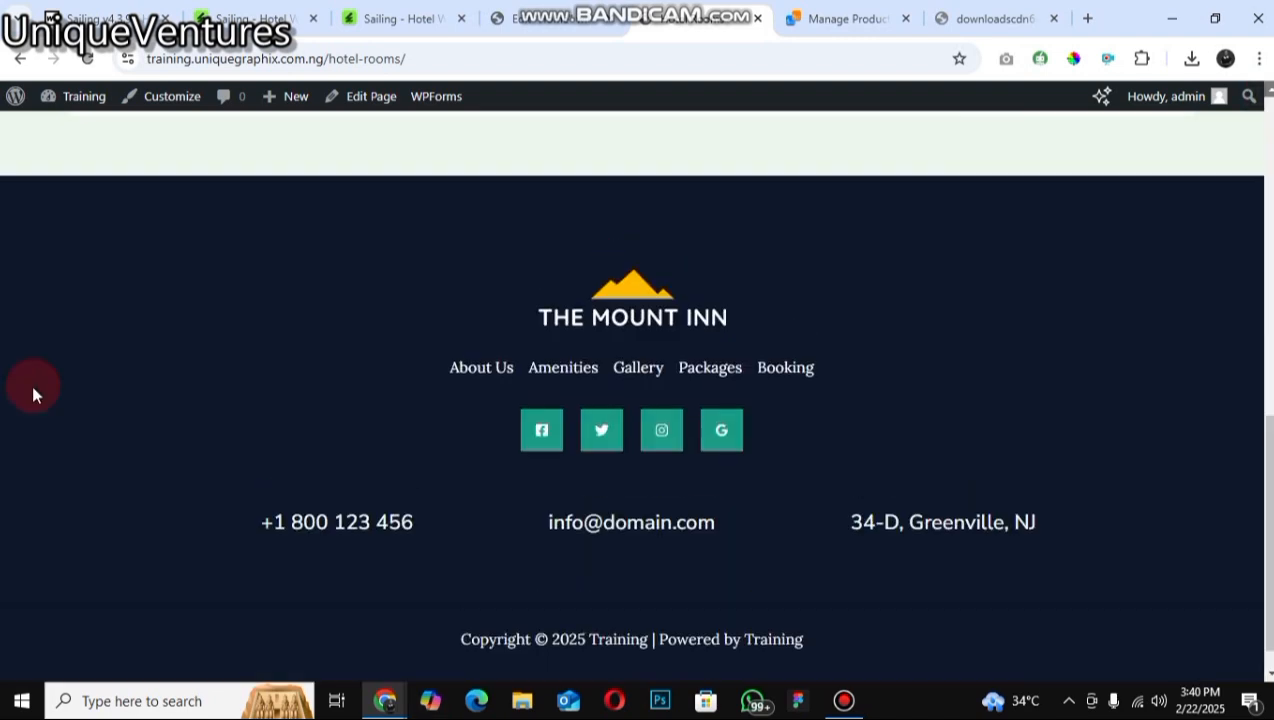
pyautogui.scroll(4, 275, 388)
pyautogui.scroll(3, 275, 388)
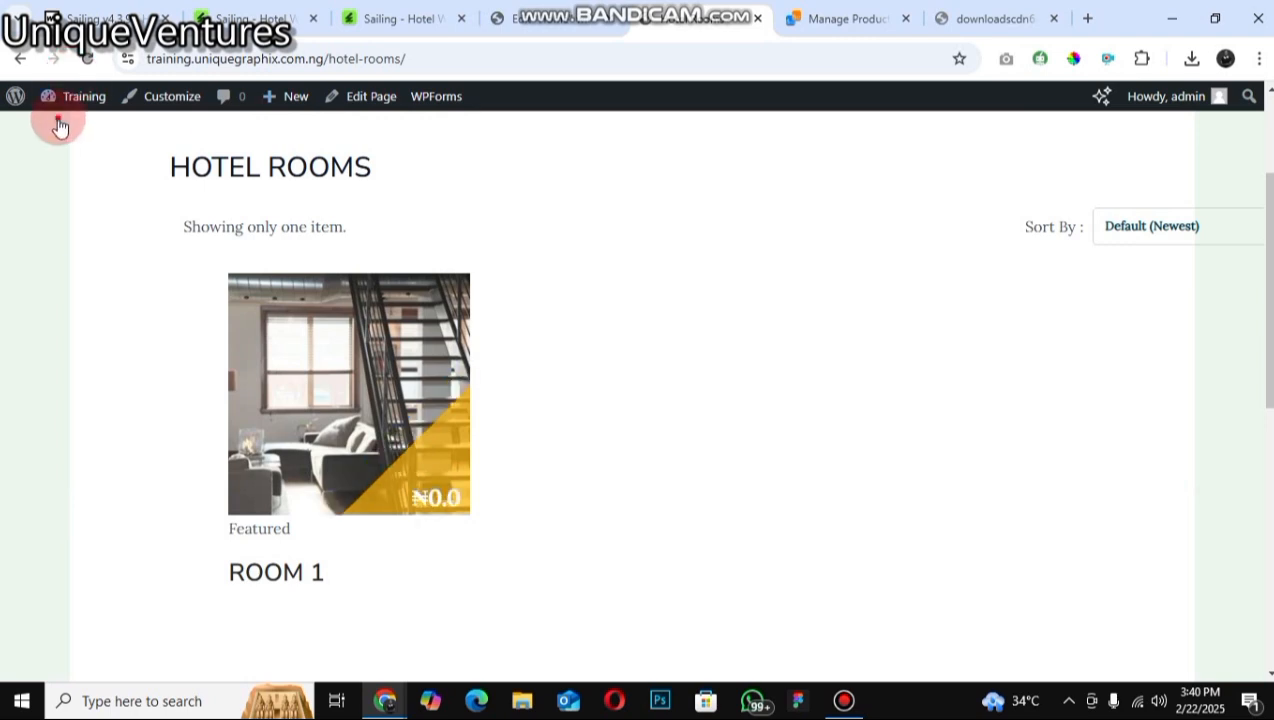
pyautogui.click(58, 120)
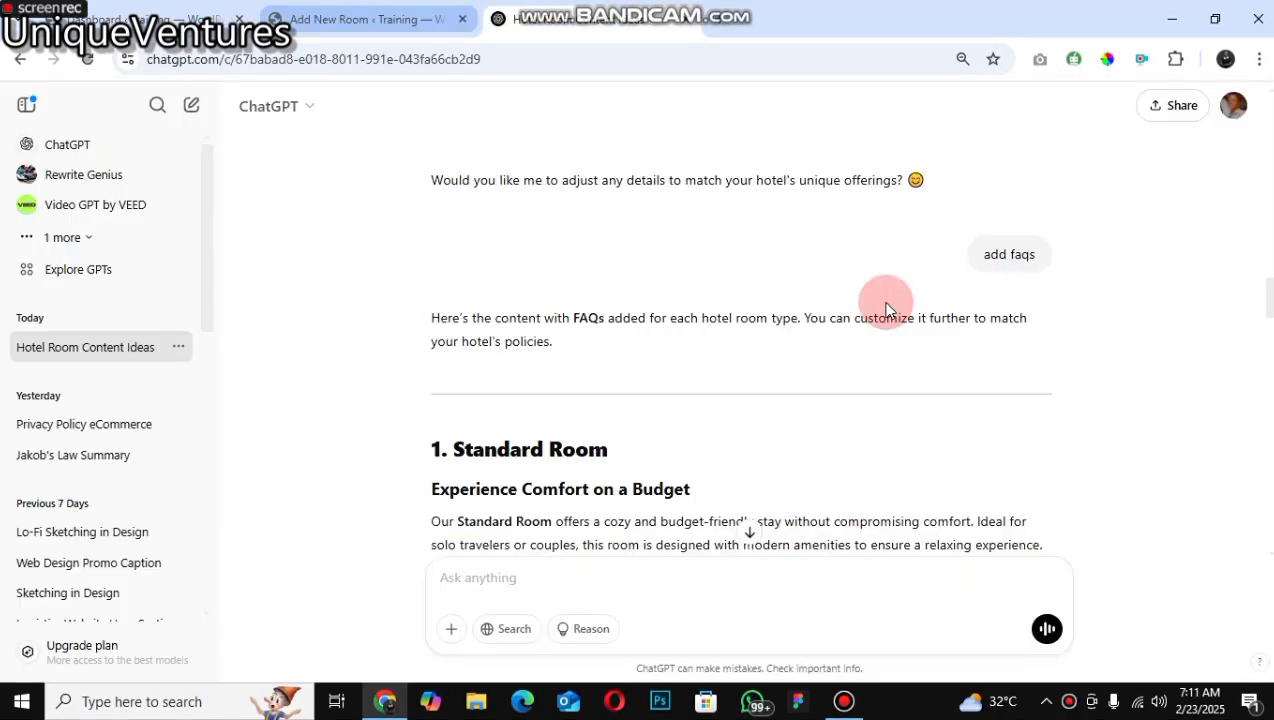
# Step: Copy the Standard Room heading from the ChatGPT conversation and paste it as the new room's title
pyautogui.click(366, 19)
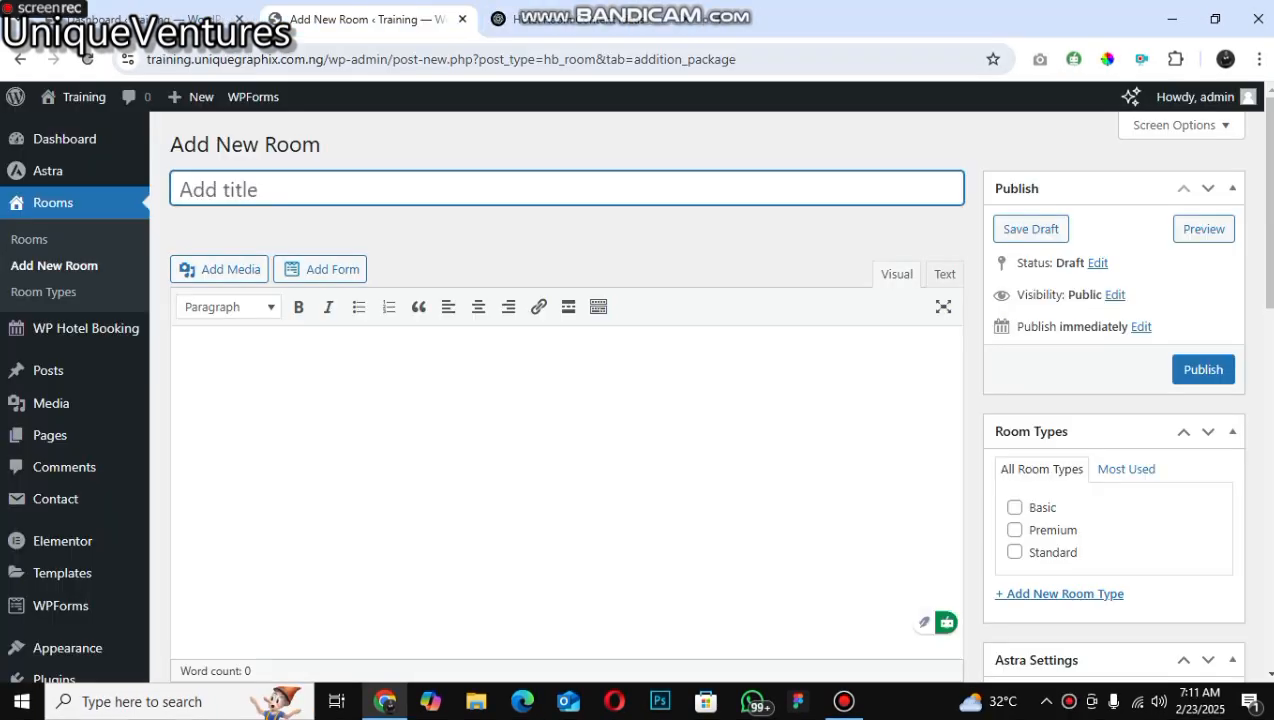
pyautogui.click(246, 180)
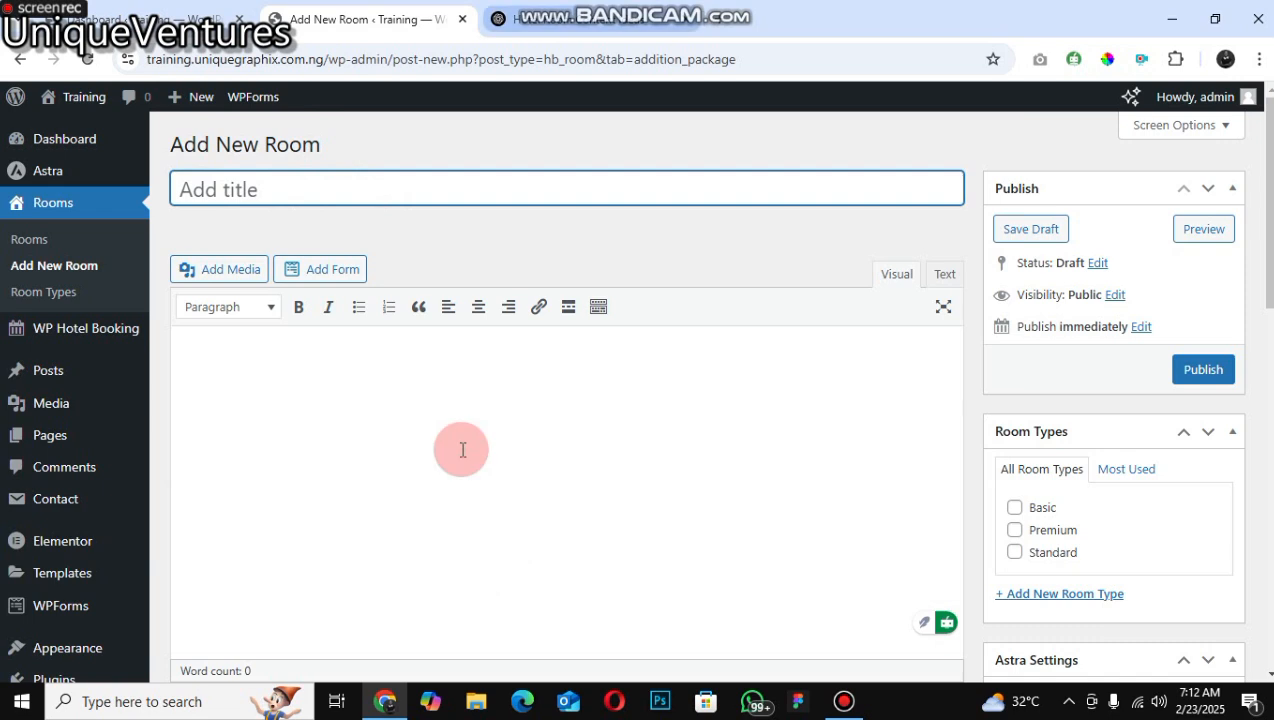
pyautogui.hotkey('ctrl', 'Tab')
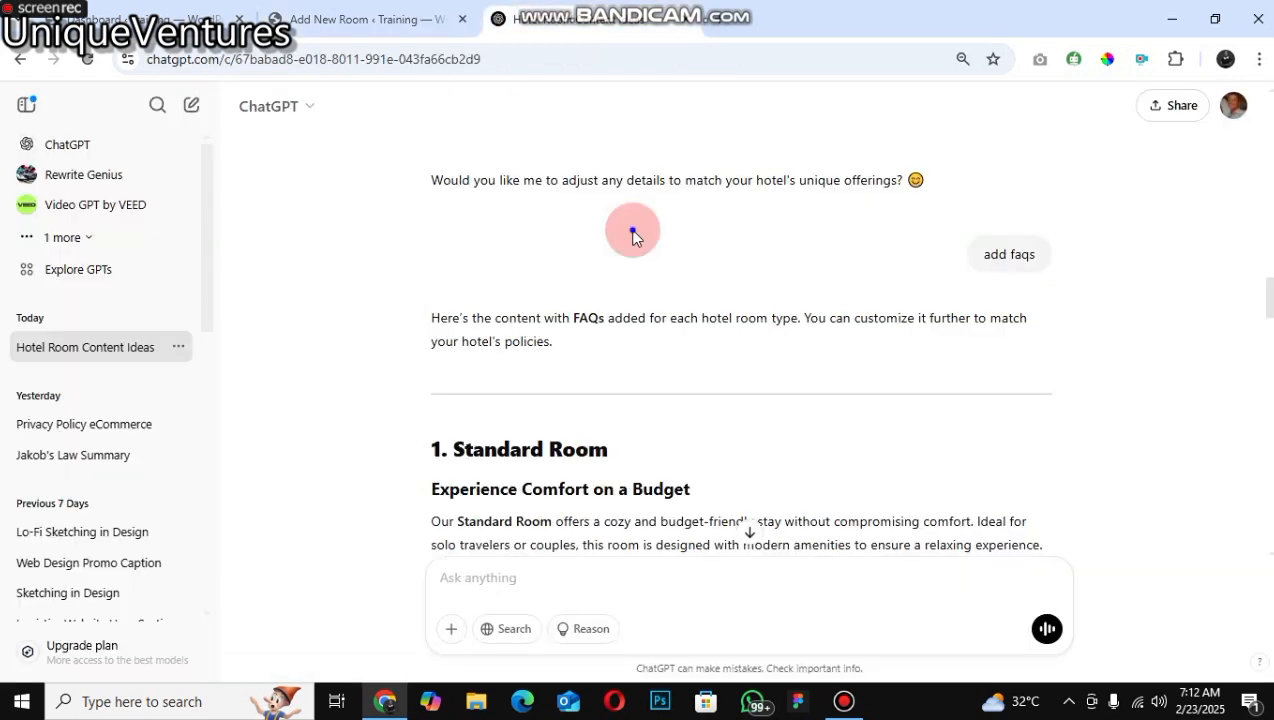
pyautogui.moveTo(609, 450); pyautogui.dragTo(454, 450)
pyautogui.hotkey('ctrl', 'c')
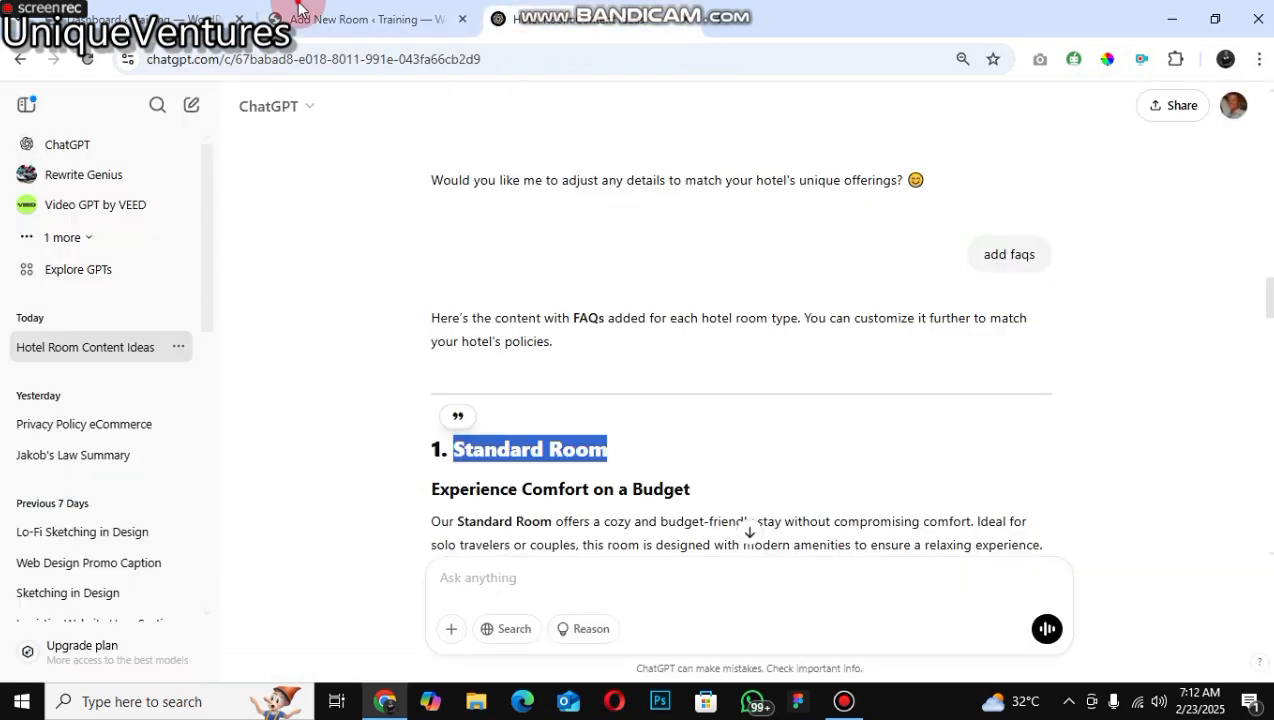
pyautogui.rightClick(288, 246)
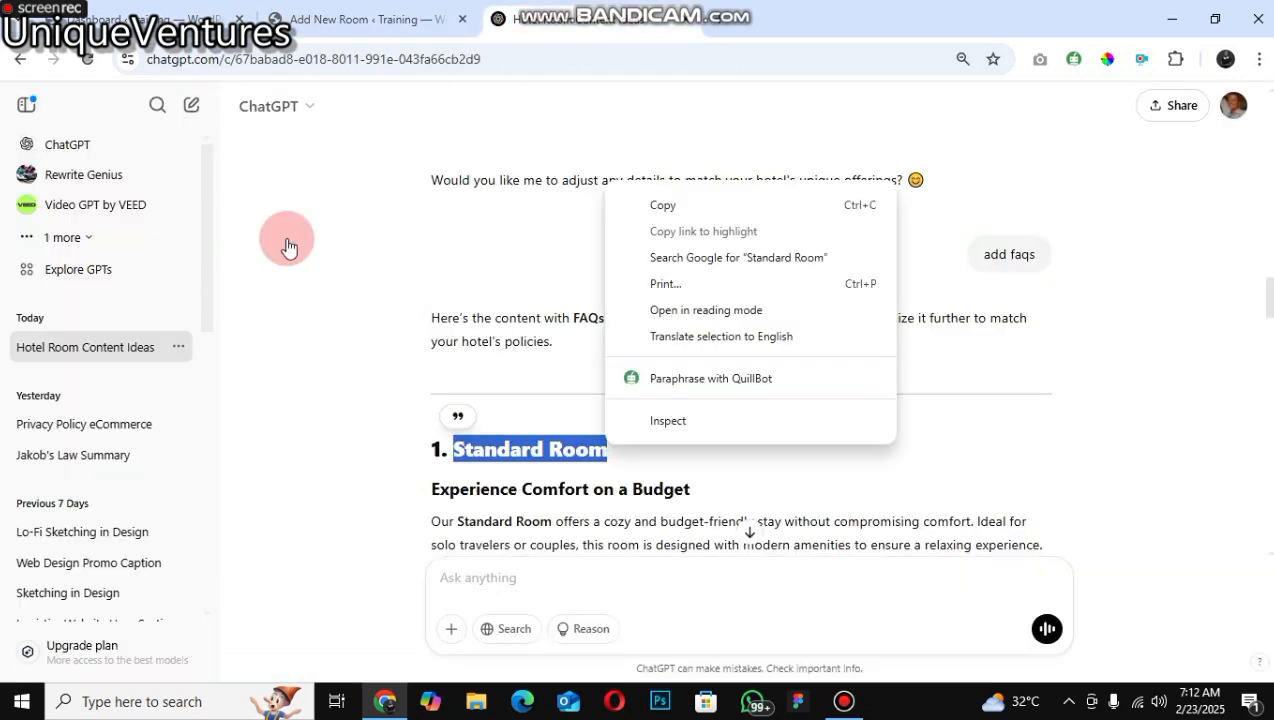
pyautogui.click(391, 284)
pyautogui.hotkey('ctrl', 'shift', 'Tab')
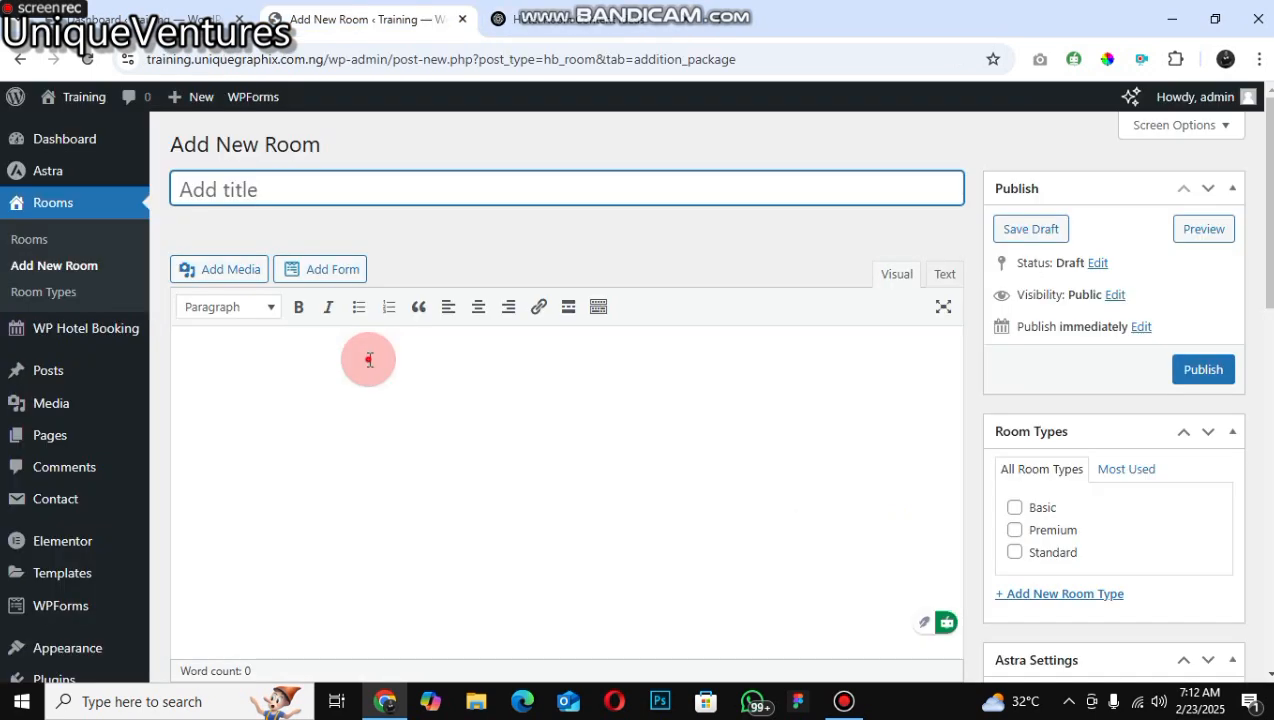
pyautogui.rightClick(288, 186)
pyautogui.click(330, 365)
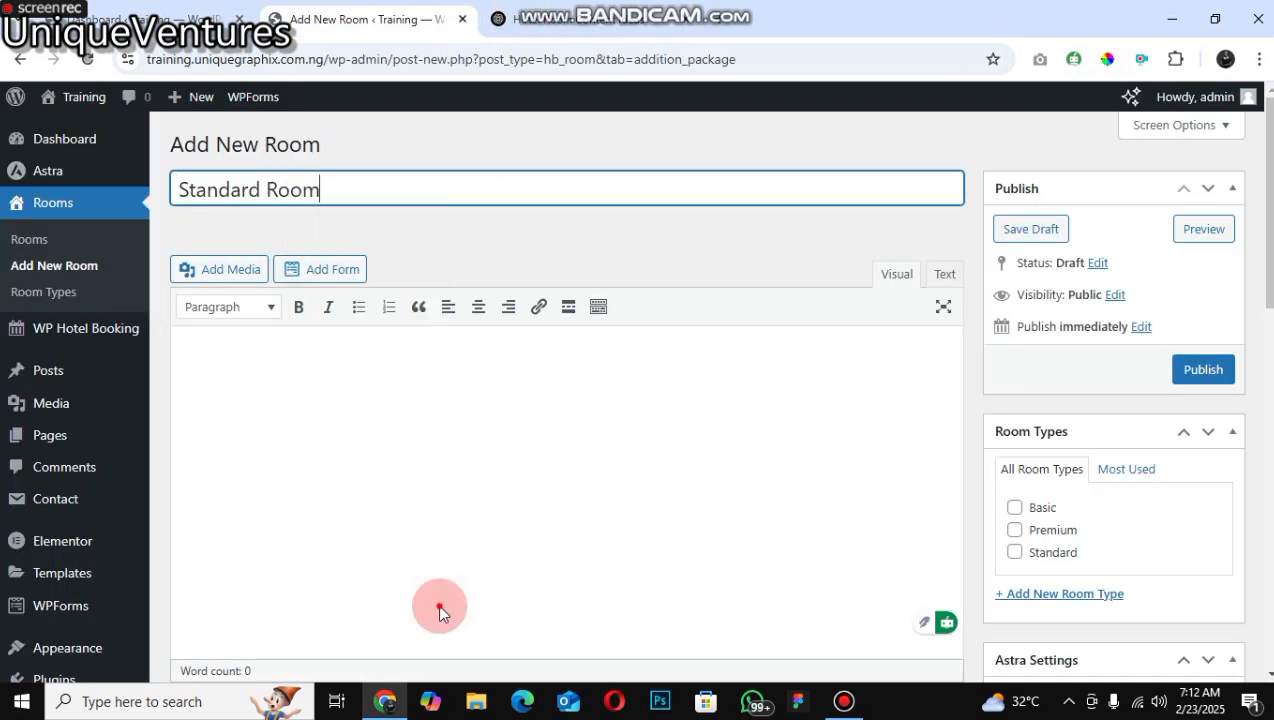
# Step: Copy the Standard Room description paragraph from ChatGPT and paste it into the room's content editor
pyautogui.hotkey('ctrl', 'Tab')
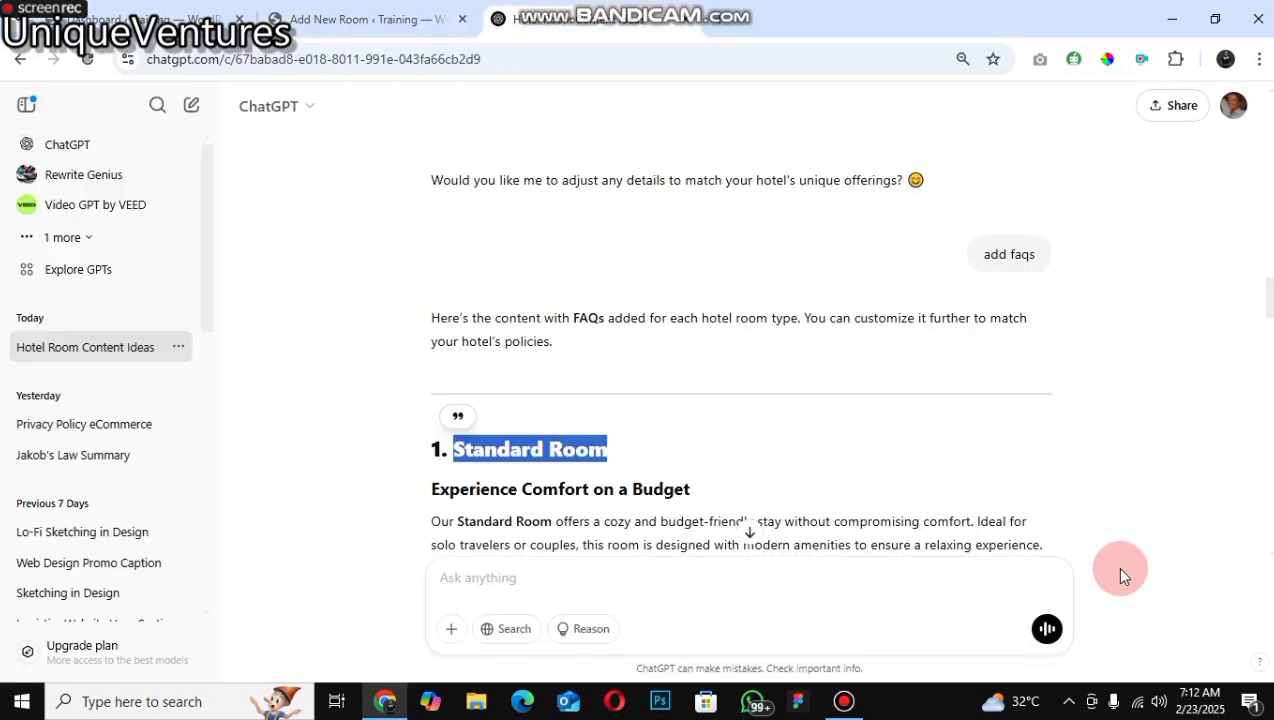
pyautogui.scroll(-1, 600, 388)
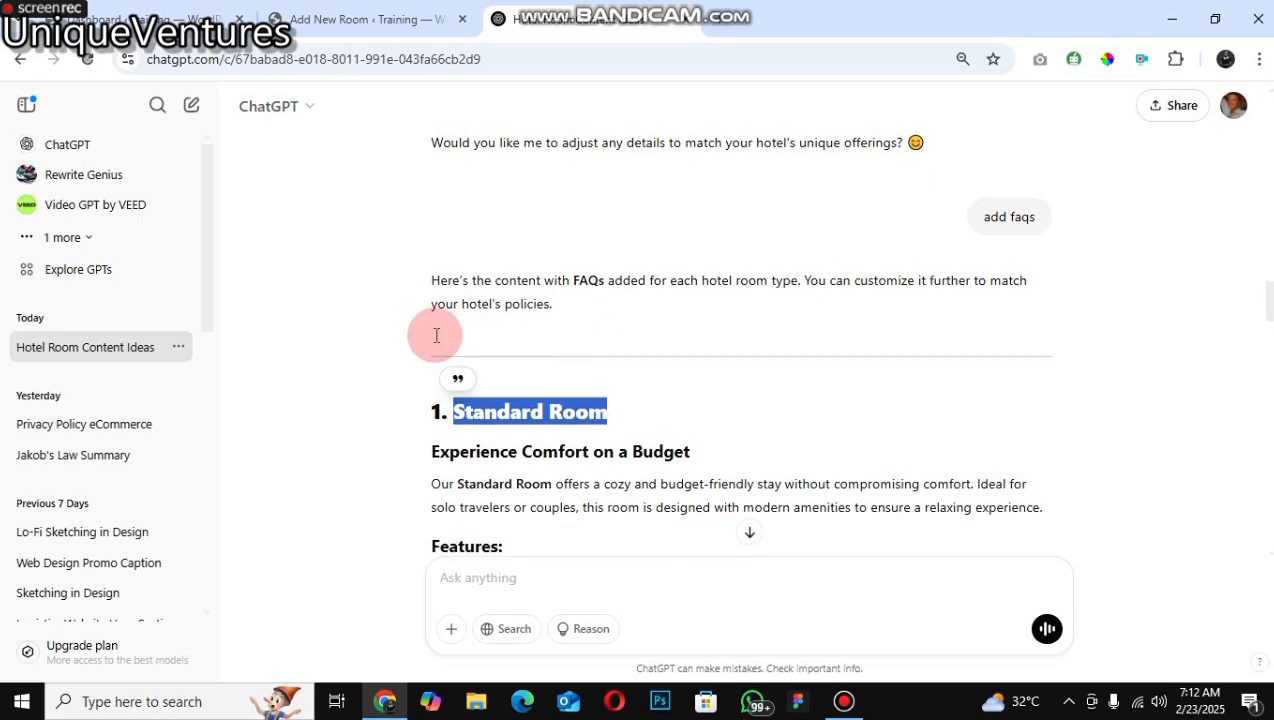
pyautogui.scroll(-2, 1158, 370)
pyautogui.scroll(-1, 1158, 370)
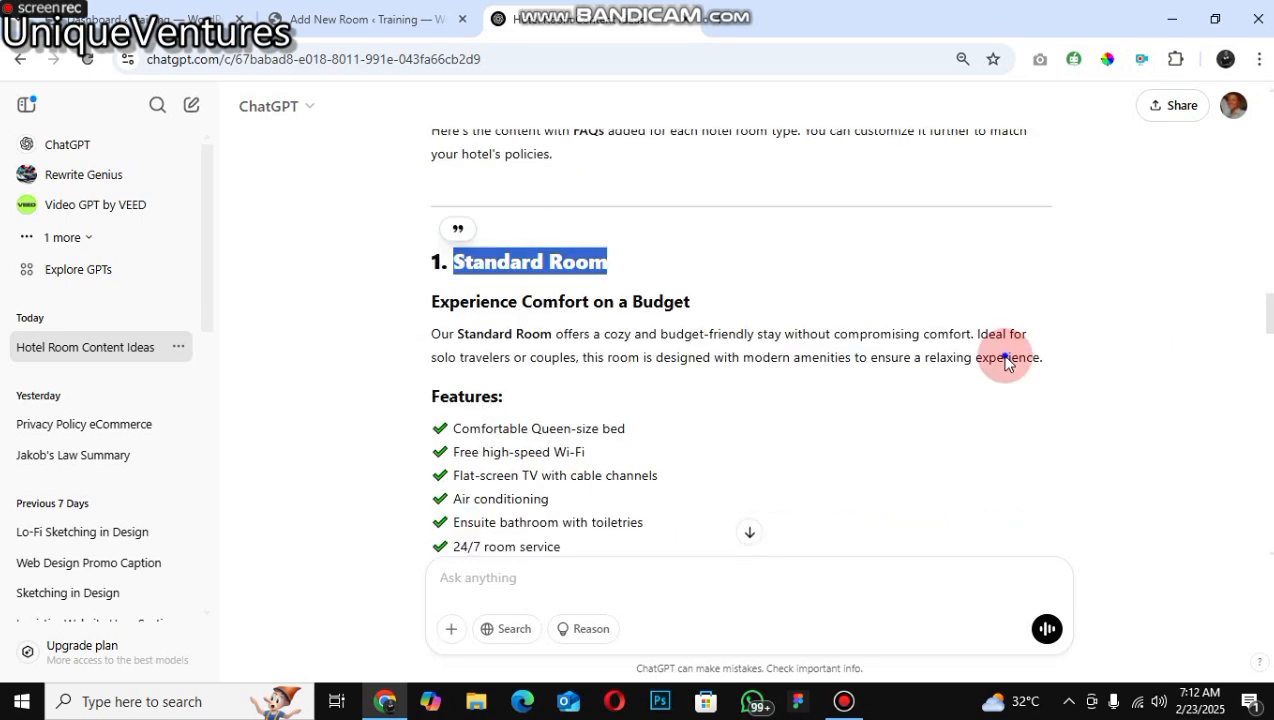
pyautogui.tripleClick(1008, 362)
pyautogui.rightClick(554, 361)
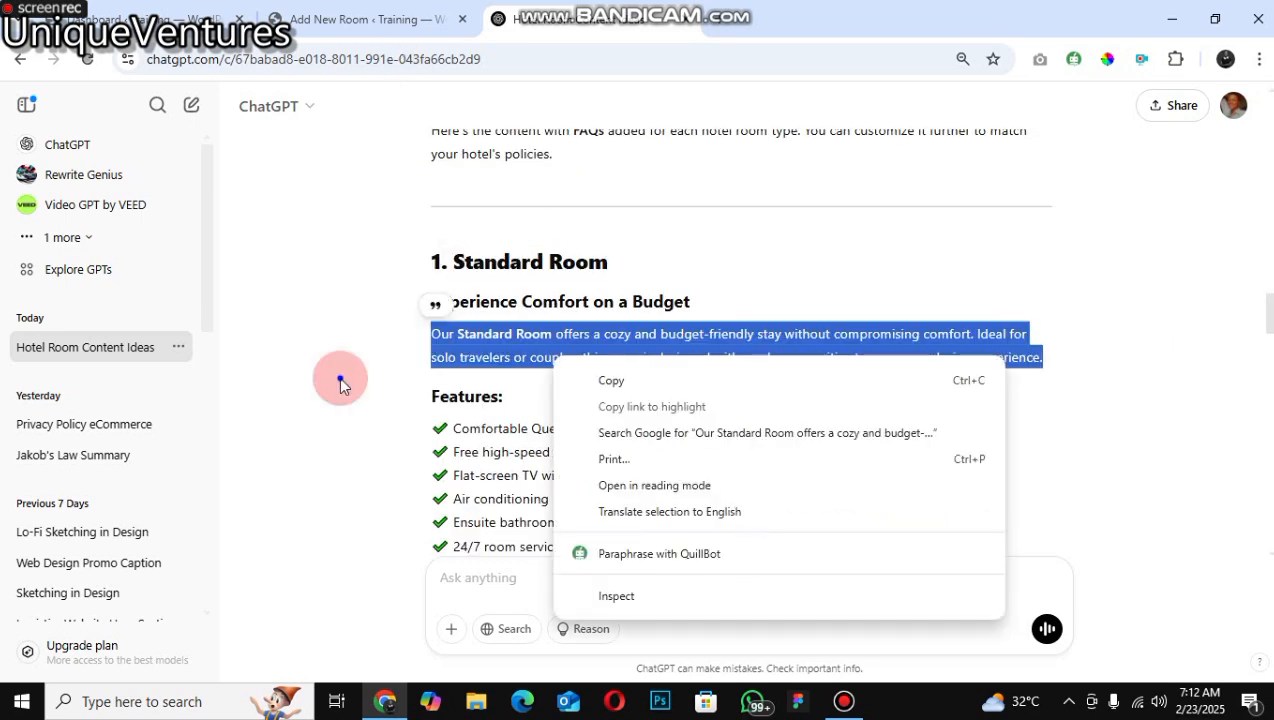
pyautogui.click(611, 379)
pyautogui.click(366, 20)
pyautogui.rightClick(341, 450)
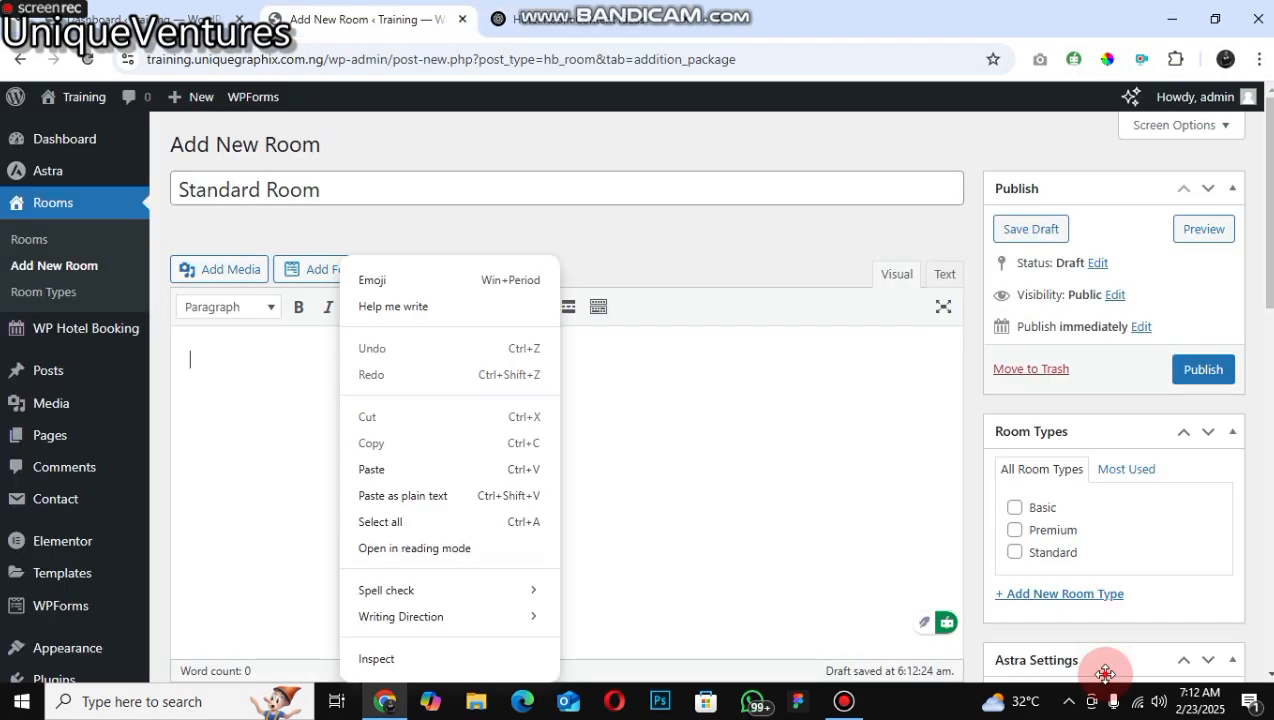
pyautogui.press('Return')
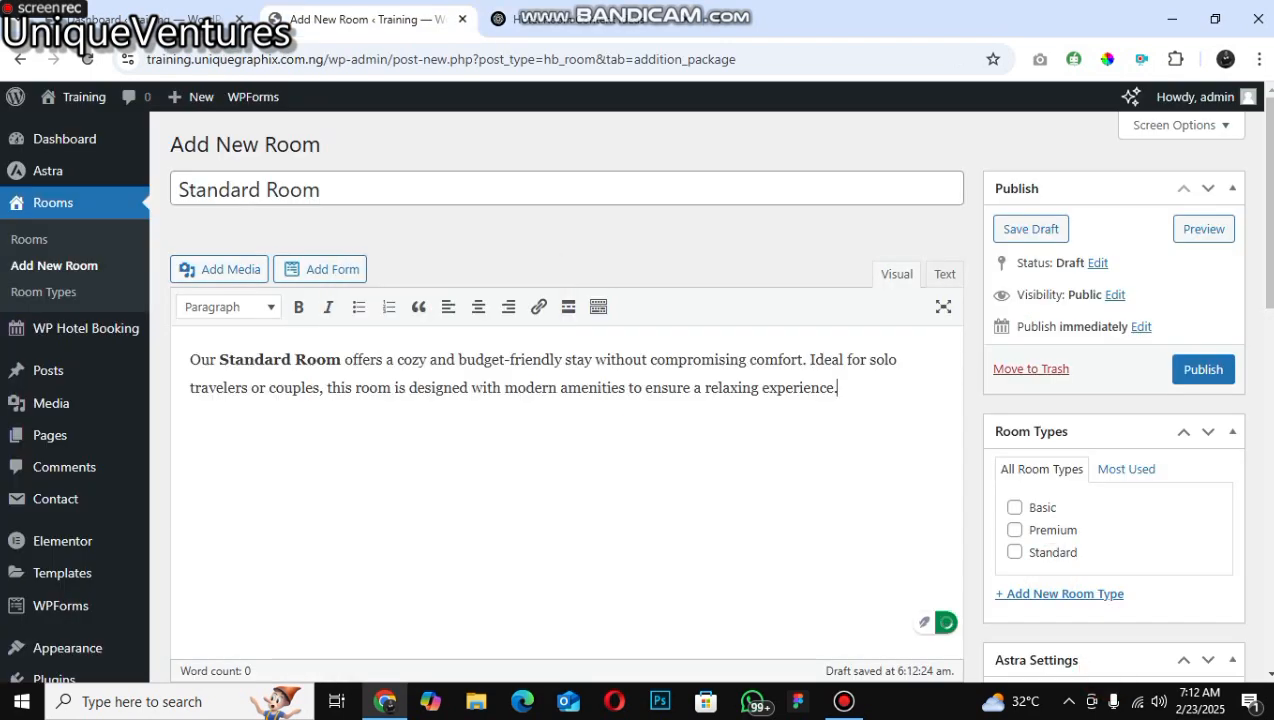
# Step: In the General room settings, set the quantity to 10 and the room capacity to 3
pyautogui.scroll(-1, 253, 340)
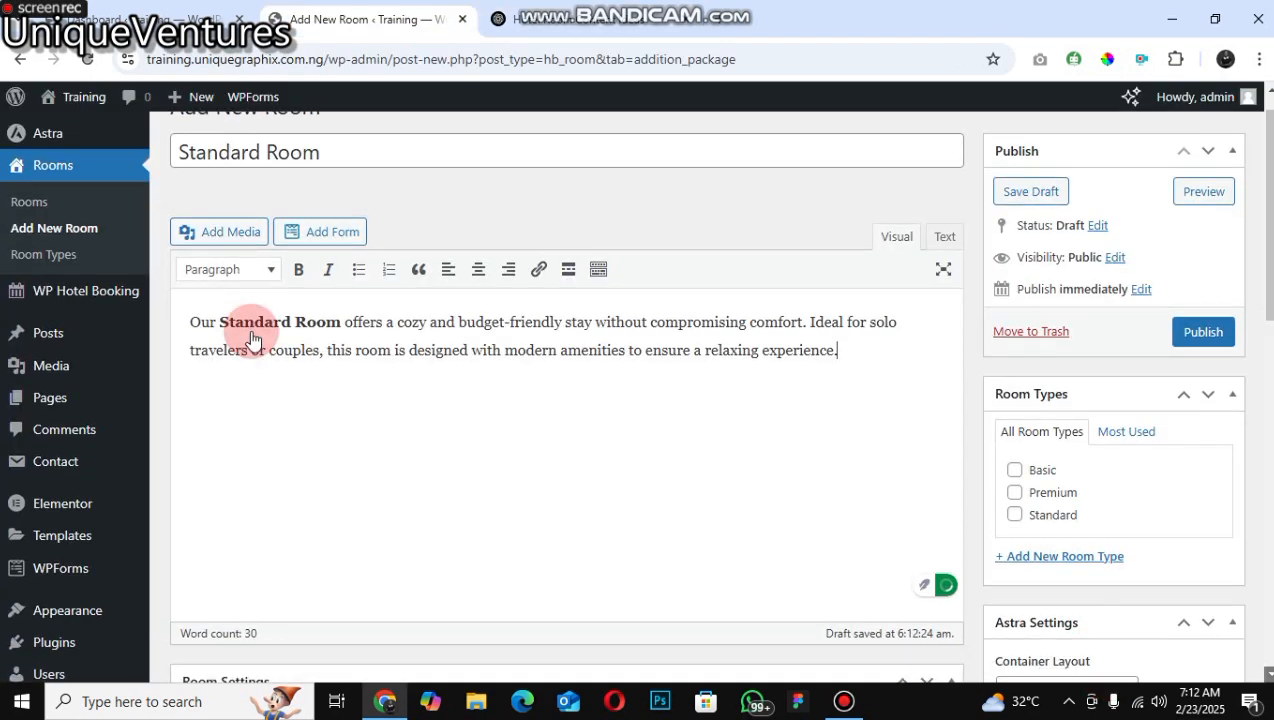
pyautogui.scroll(-5, 481, 358)
pyautogui.scroll(-1, 481, 358)
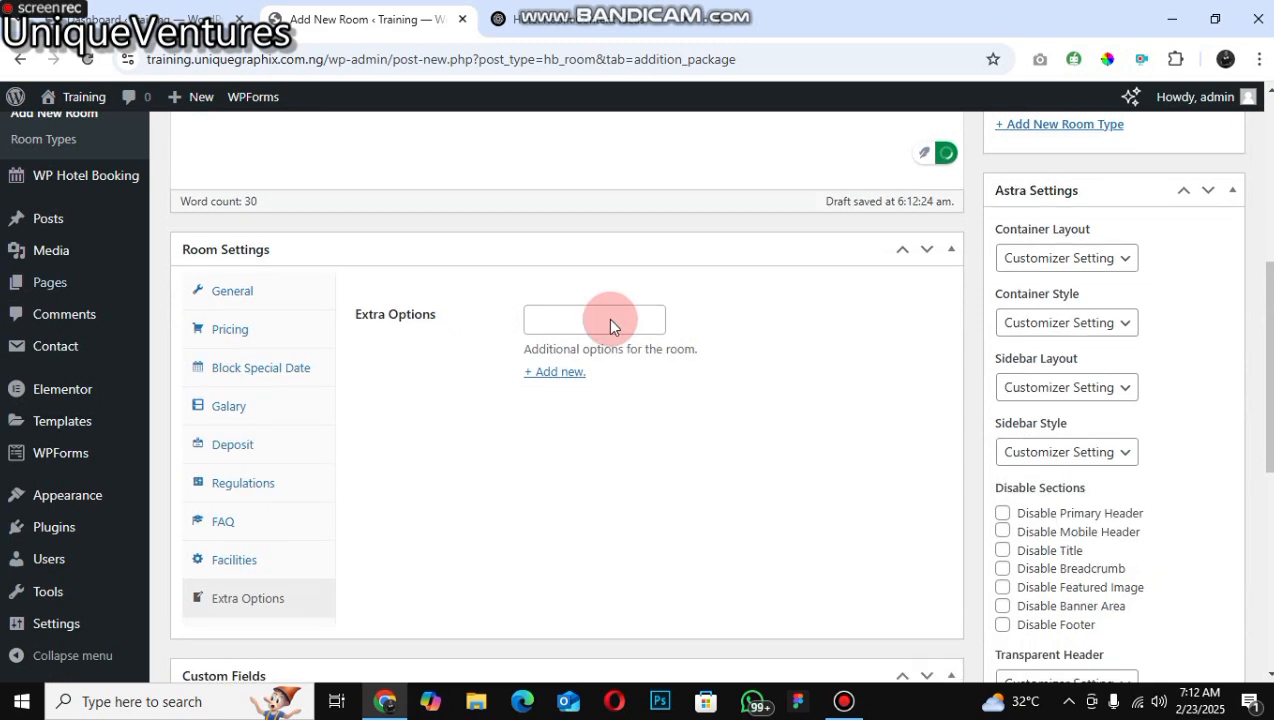
pyautogui.click(232, 291)
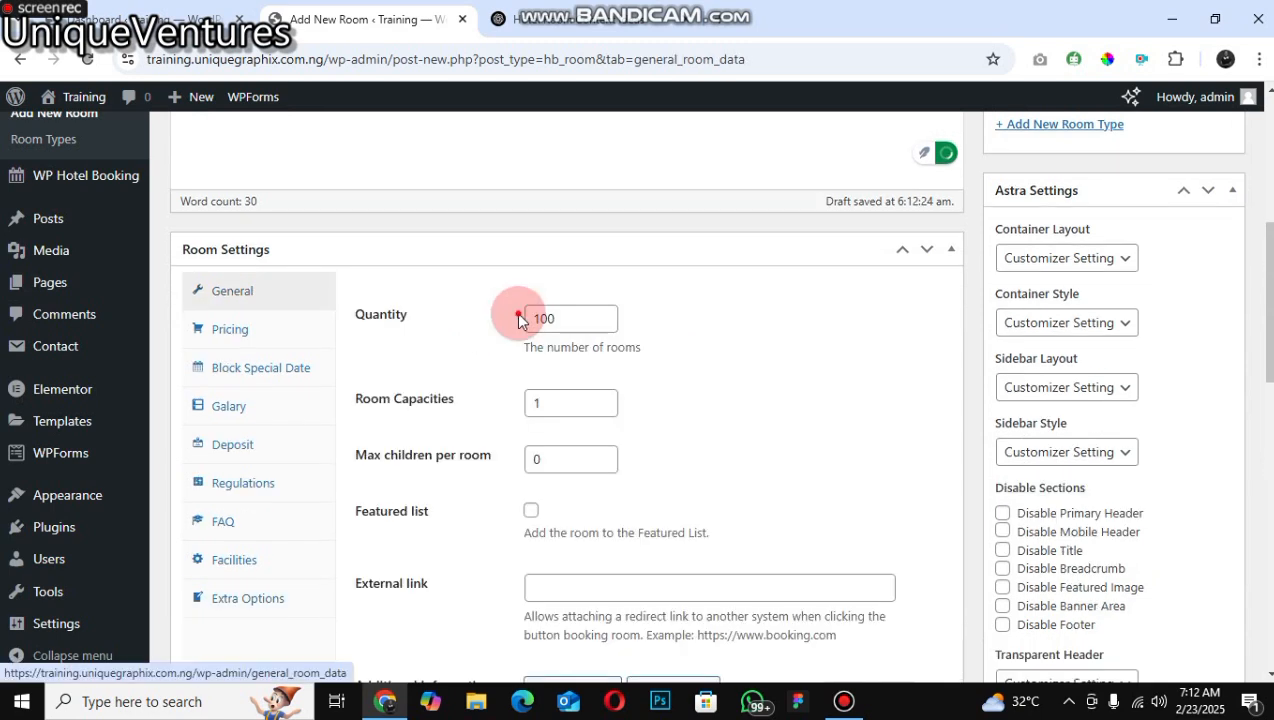
pyautogui.doubleClick(582, 292)
pyautogui.write('1')
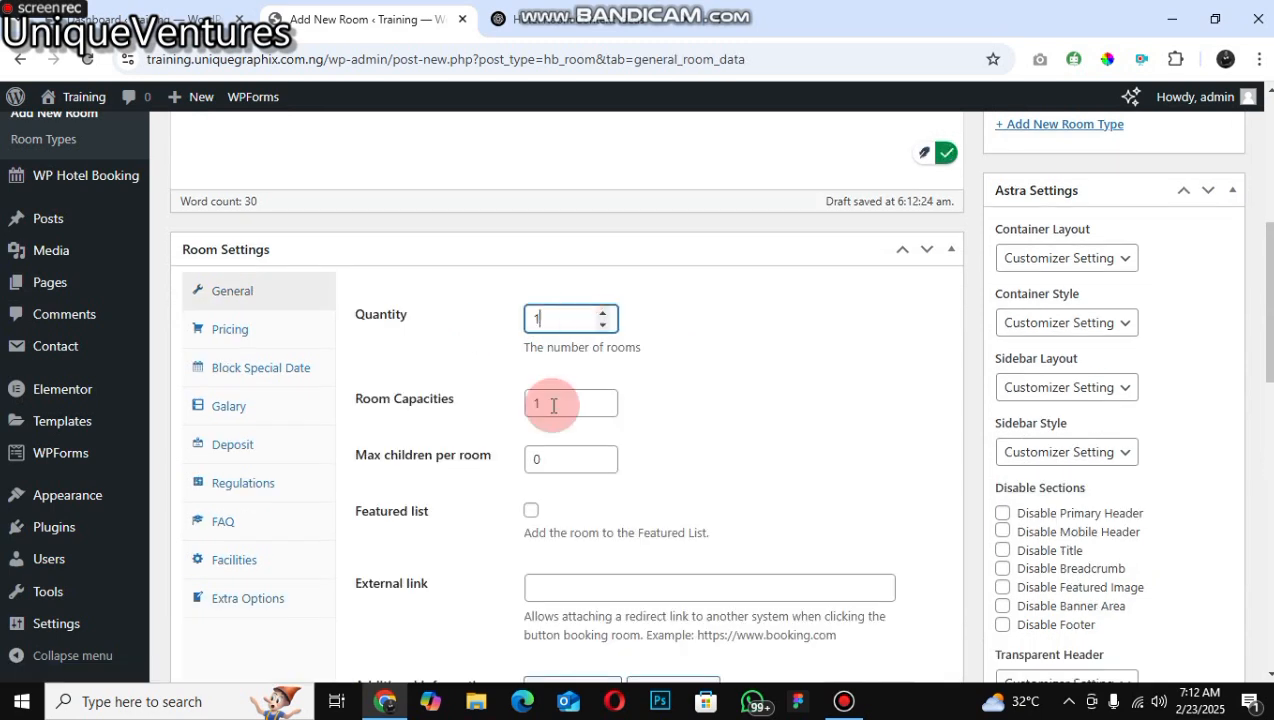
pyautogui.write('0')
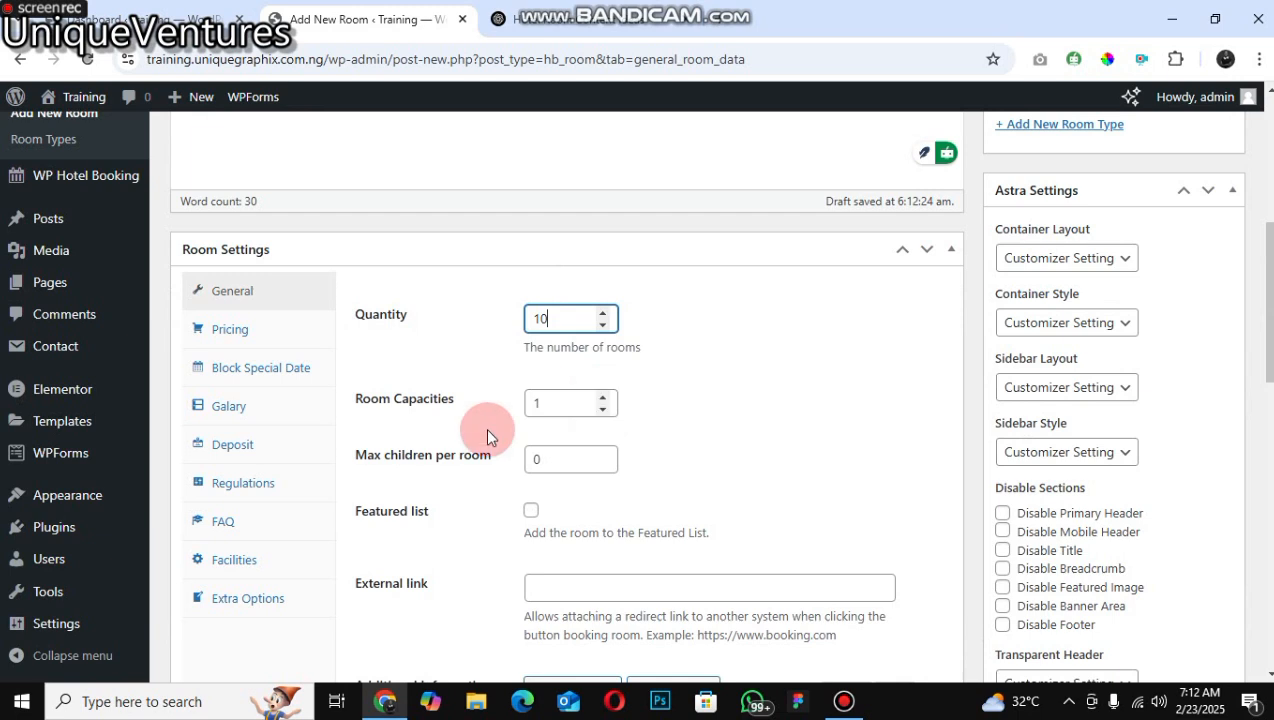
pyautogui.press('Tab')
pyautogui.write('2')
pyautogui.click(602, 398)
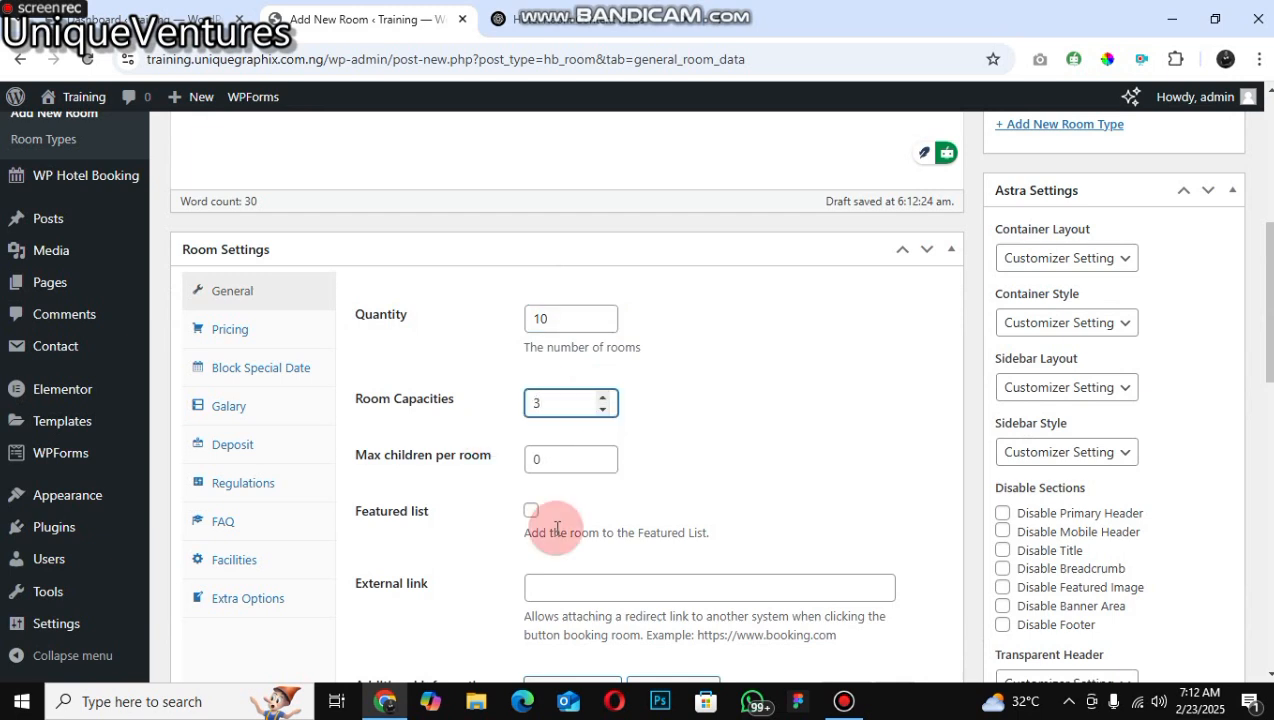
# Step: Add the room to the Featured List
pyautogui.click(535, 513)
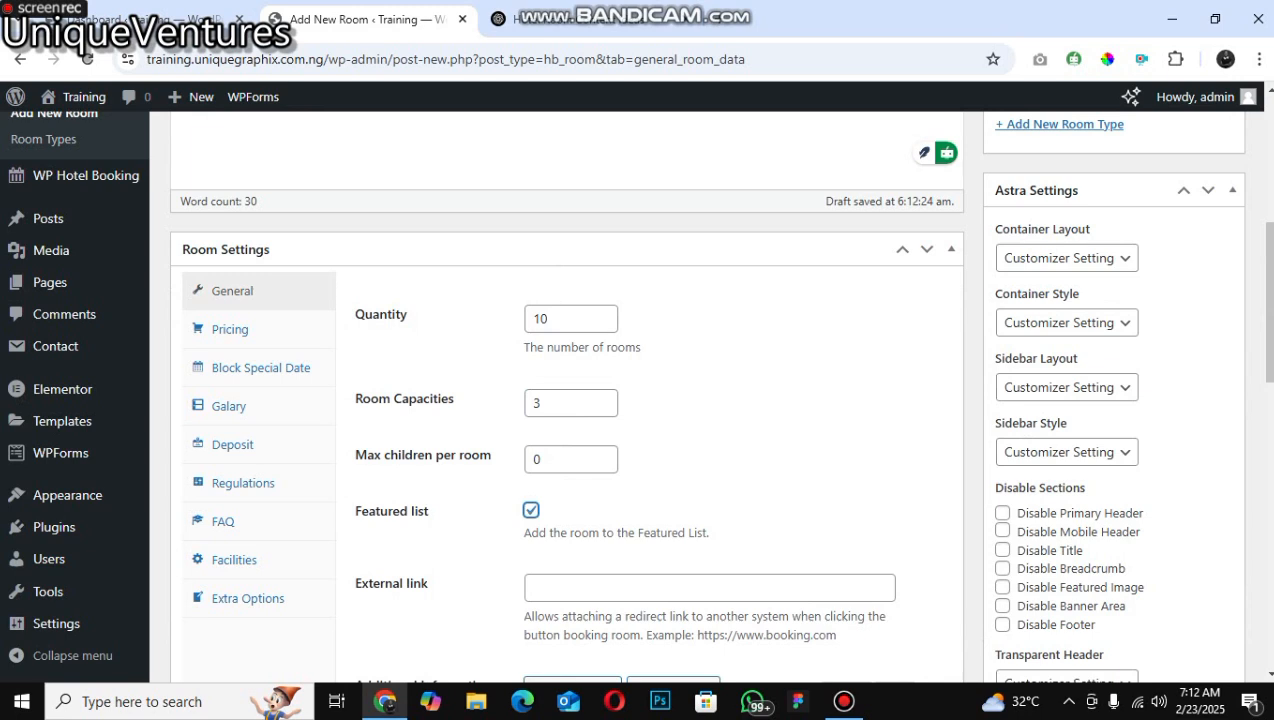
pyautogui.scroll(-2, 750, 555)
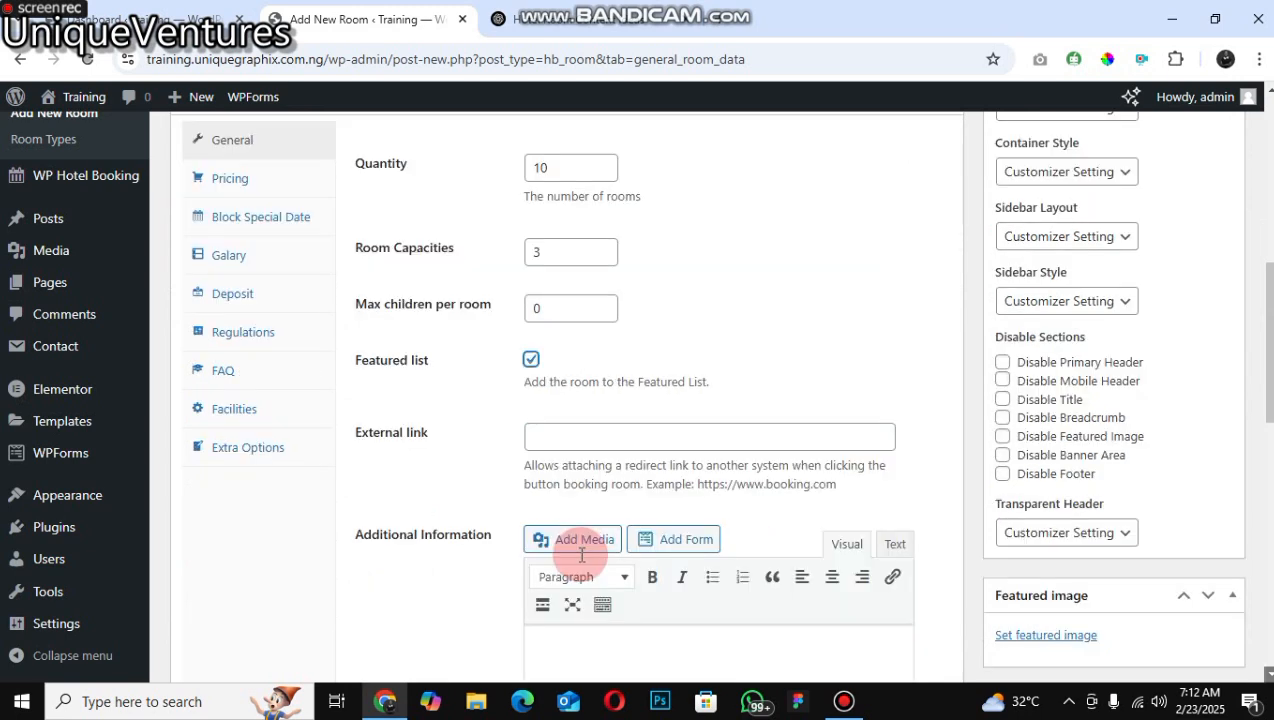
pyautogui.scroll(-1, 581, 555)
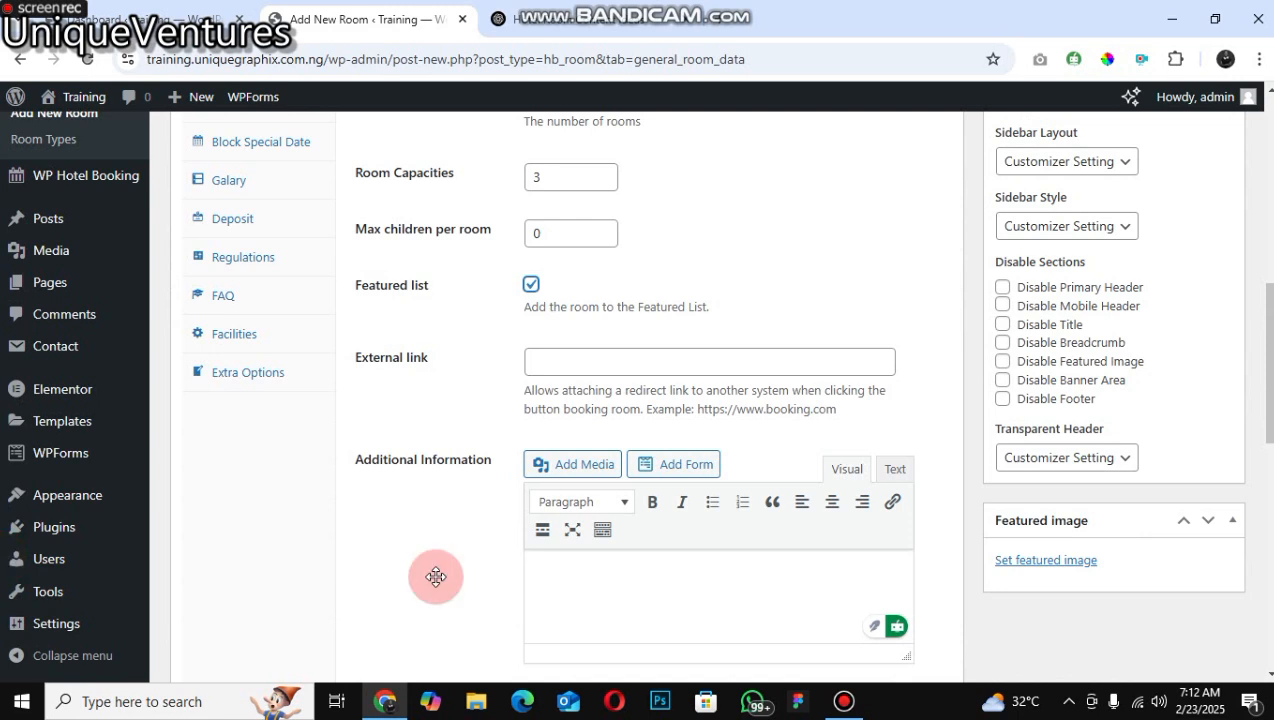
pyautogui.scroll(7, 436, 577)
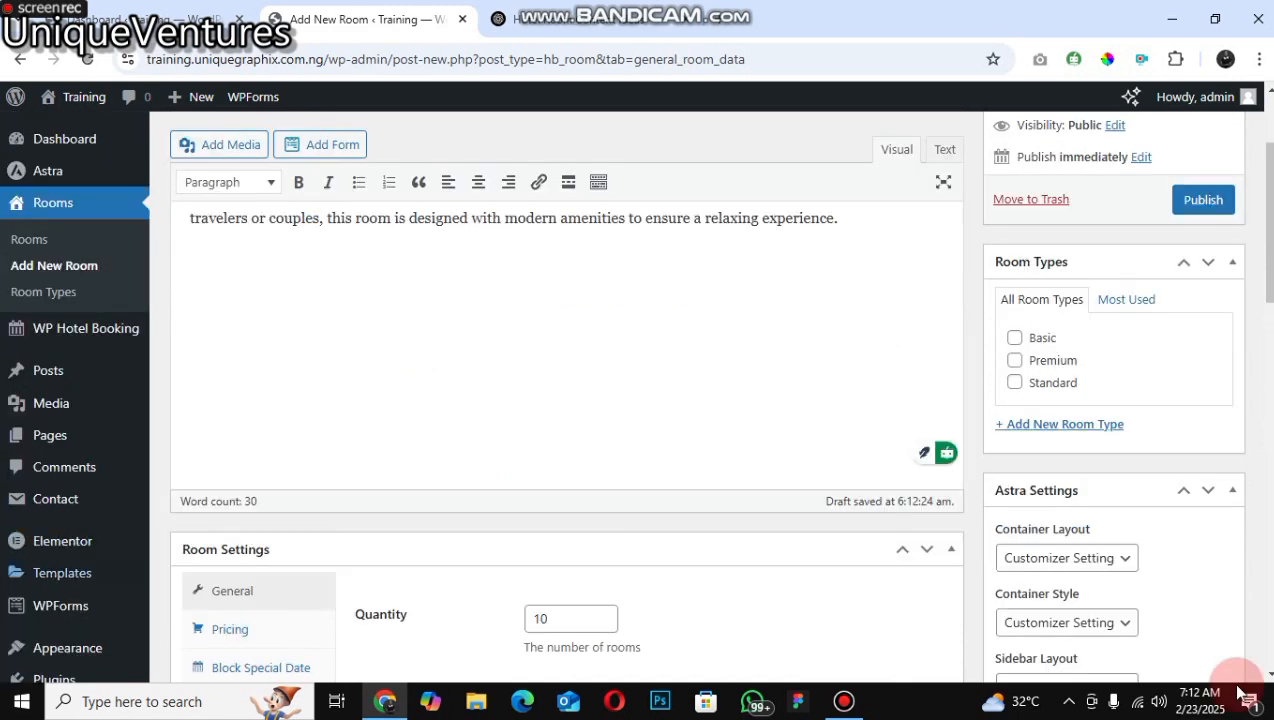
# Step: Open the room's Pricing settings and set Monday's regular price to 50000
pyautogui.click(230, 629)
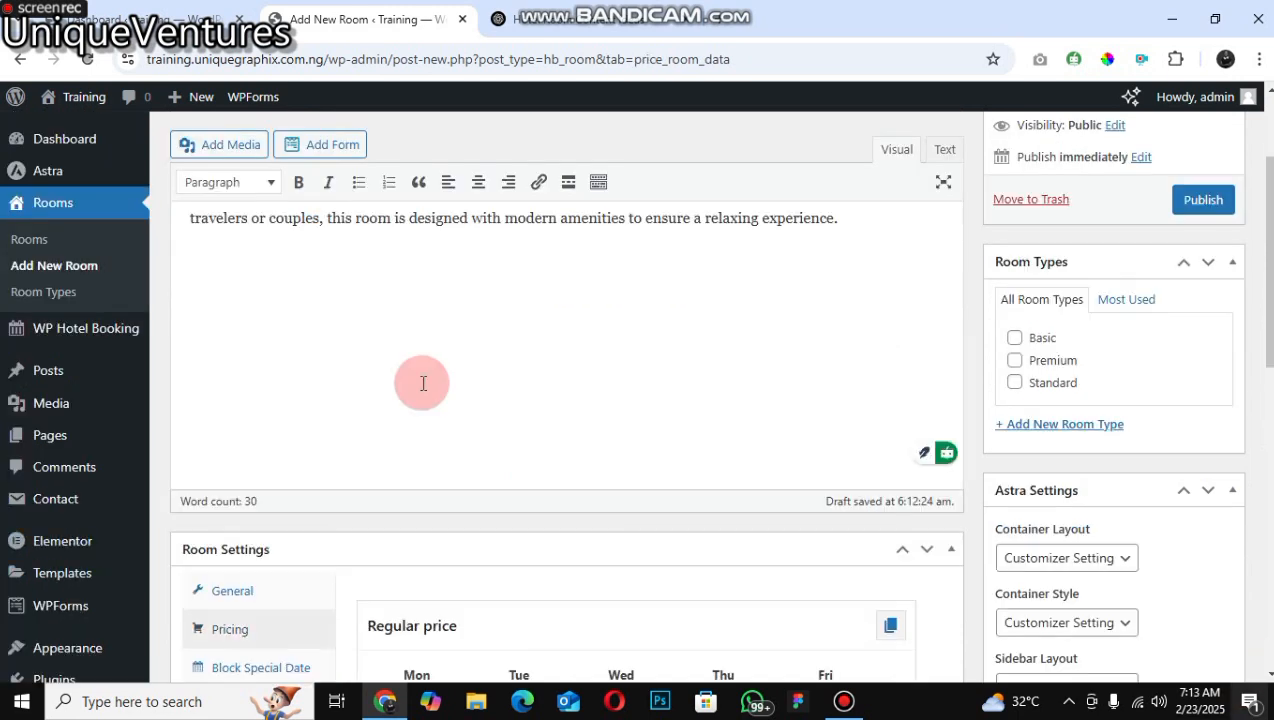
pyautogui.scroll(-1, 442, 382)
pyautogui.scroll(-3, 442, 382)
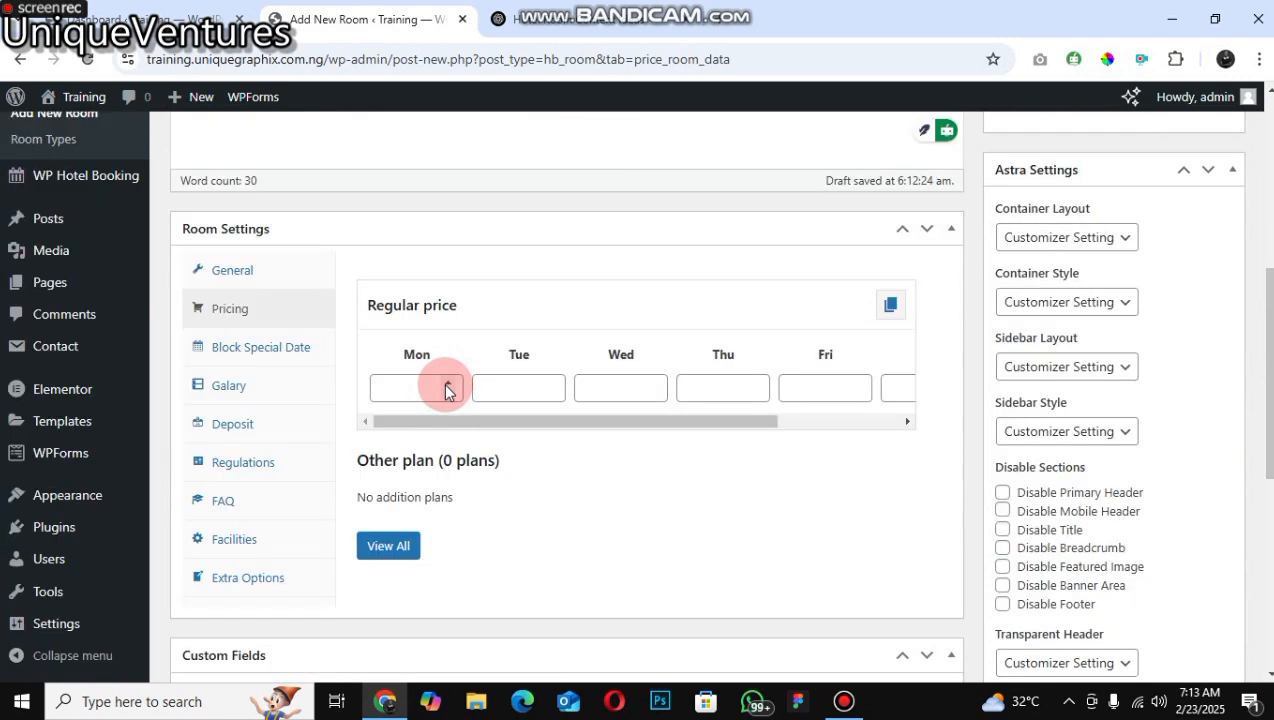
pyautogui.click(447, 390)
pyautogui.write('12')
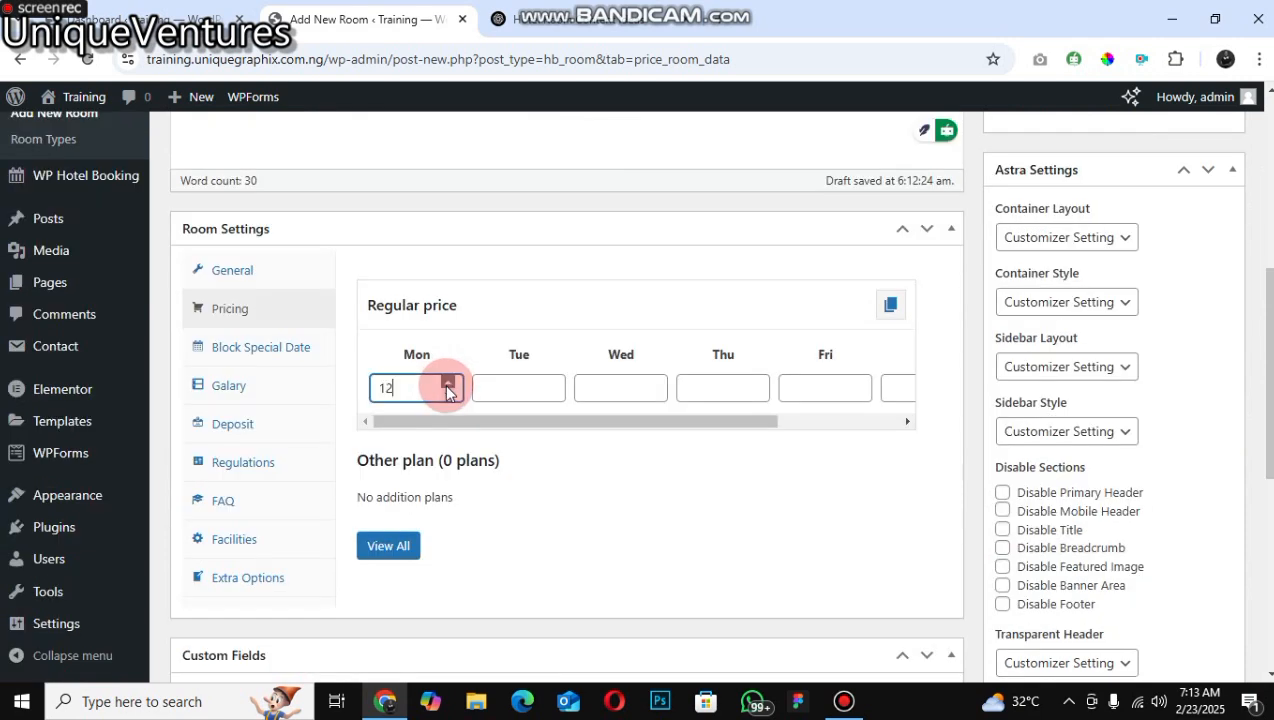
pyautogui.moveTo(446, 386); pyautogui.dragTo(366, 396)
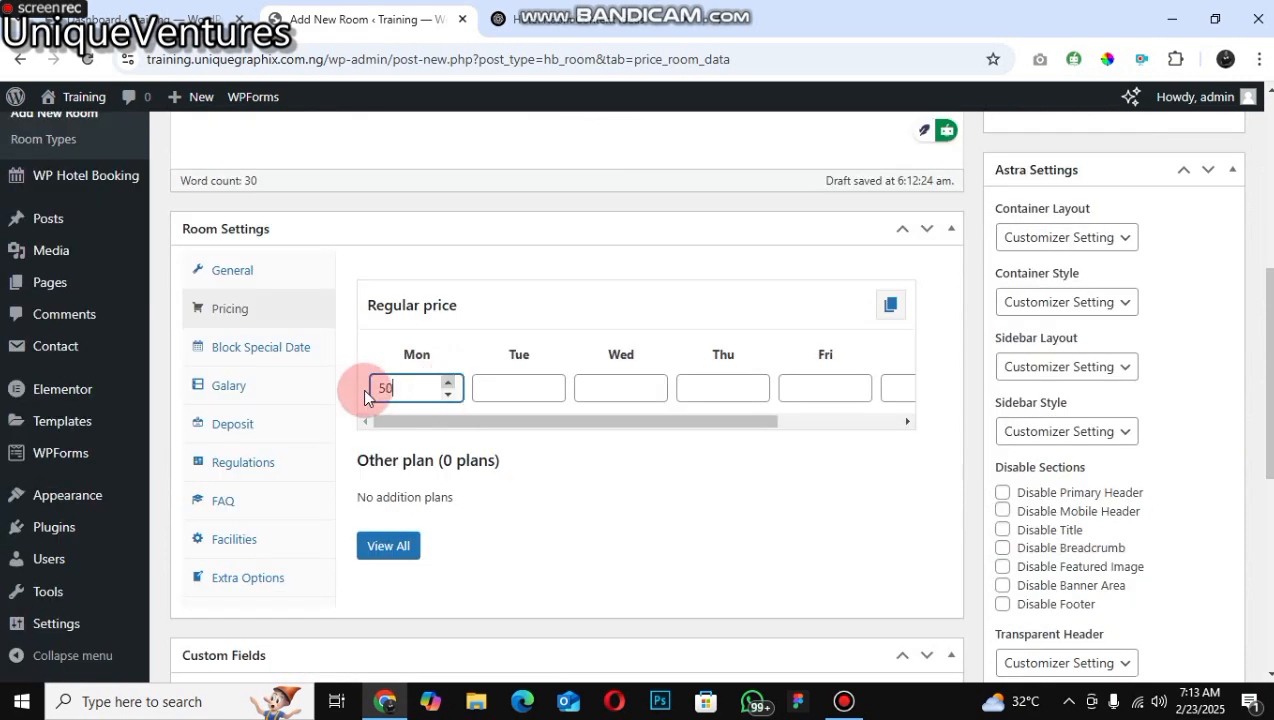
pyautogui.doubleClick(363, 390)
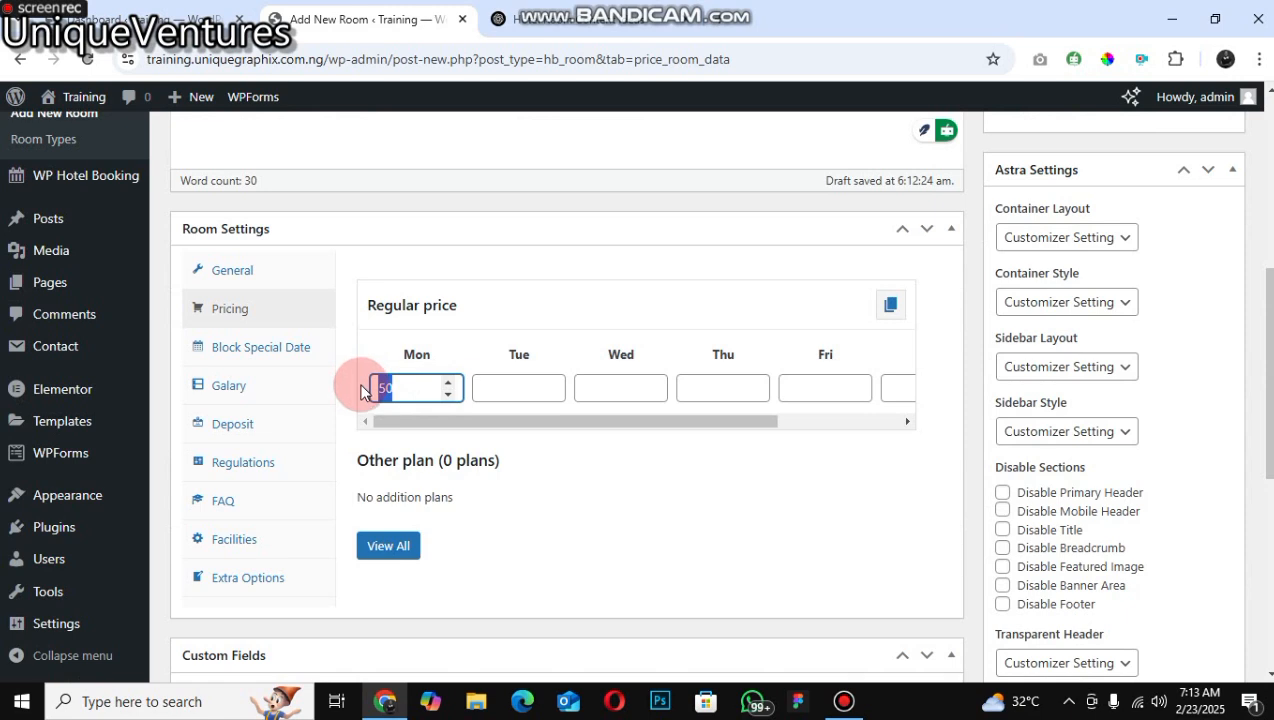
pyautogui.write('5000')
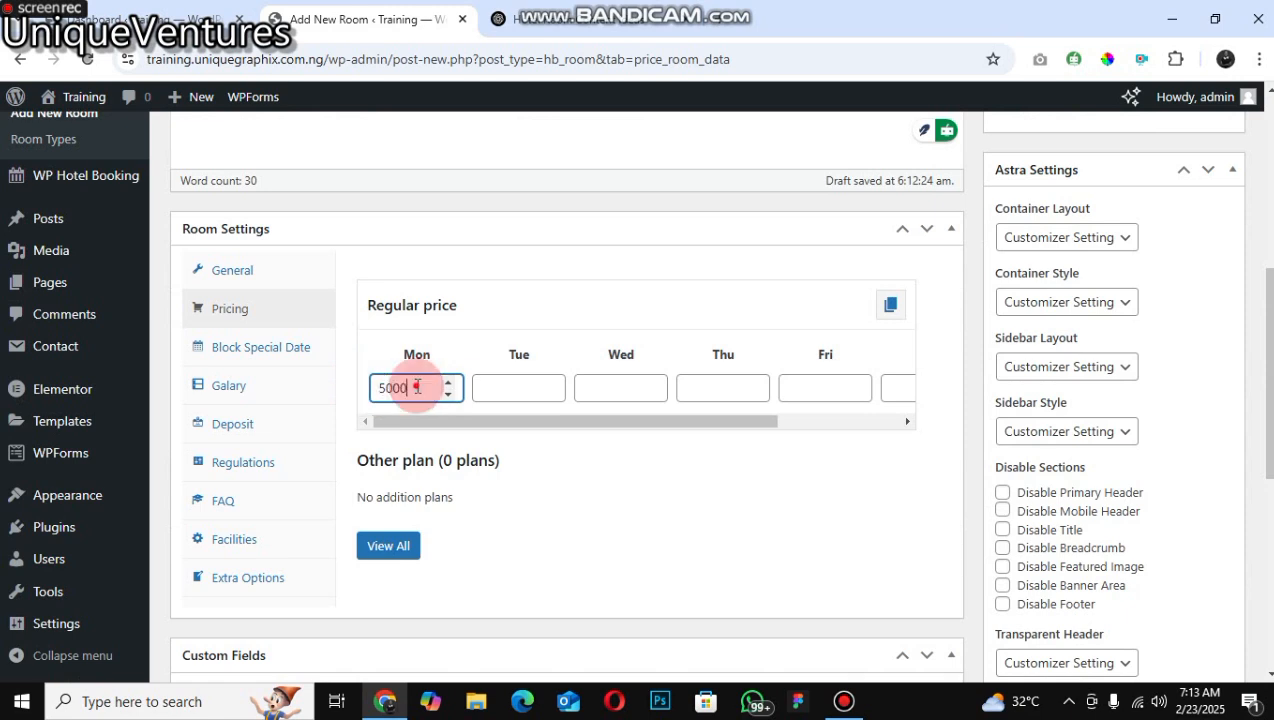
pyautogui.write('0')
pyautogui.hotkey('ctrl', 'a')
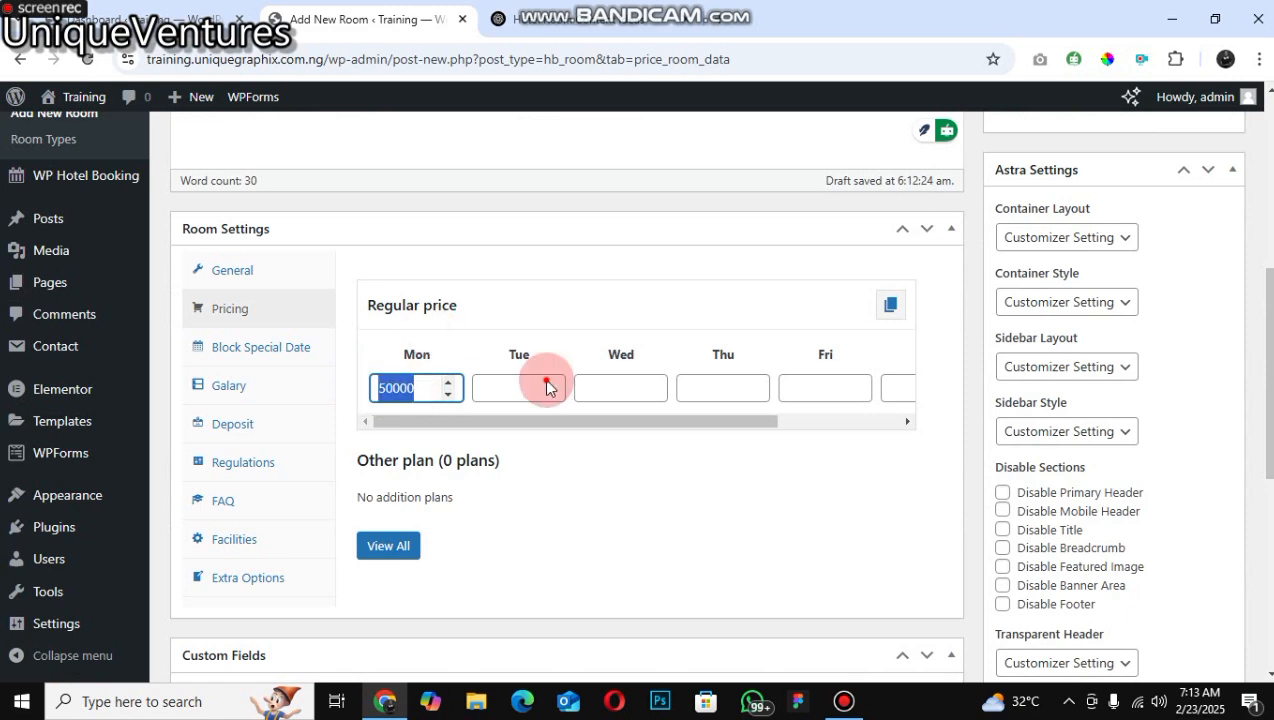
# Step: Copy Monday's price and paste 50000 into the Tuesday, Wednesday and Thursday regular price fields
pyautogui.rightClick(412, 388)
pyautogui.click(476, 280)
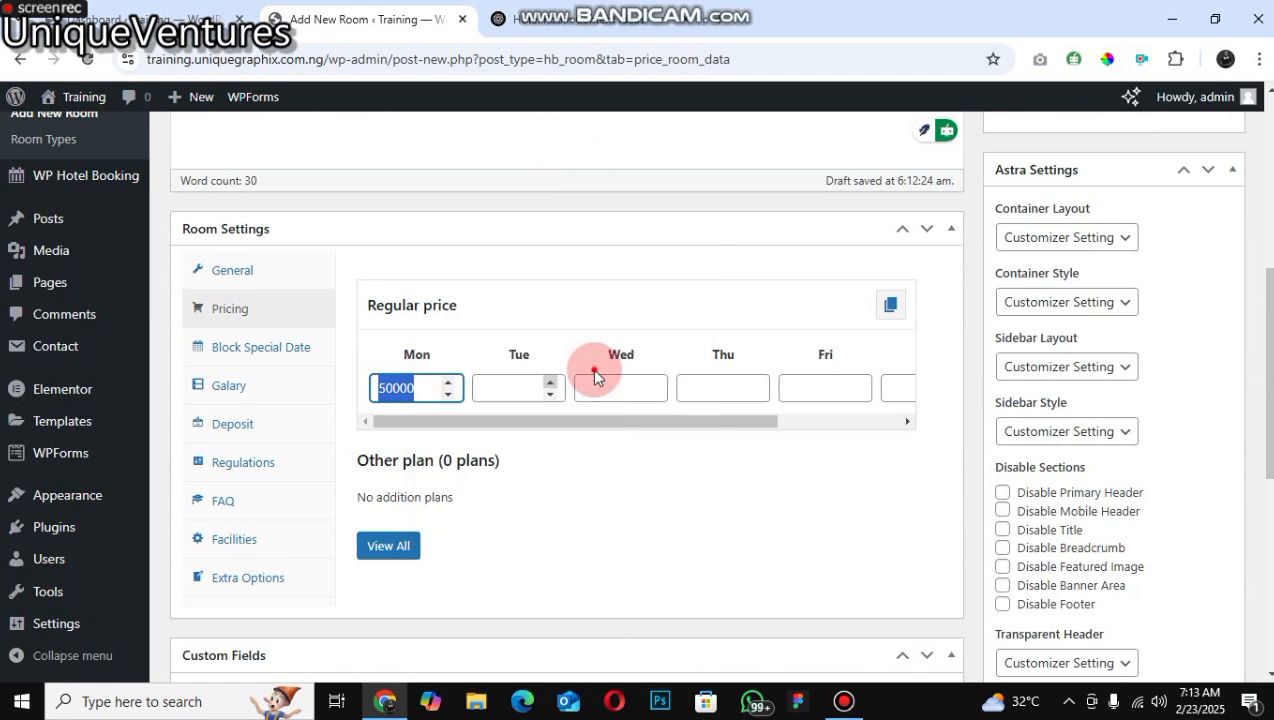
pyautogui.rightClick(530, 382)
pyautogui.click(632, 163)
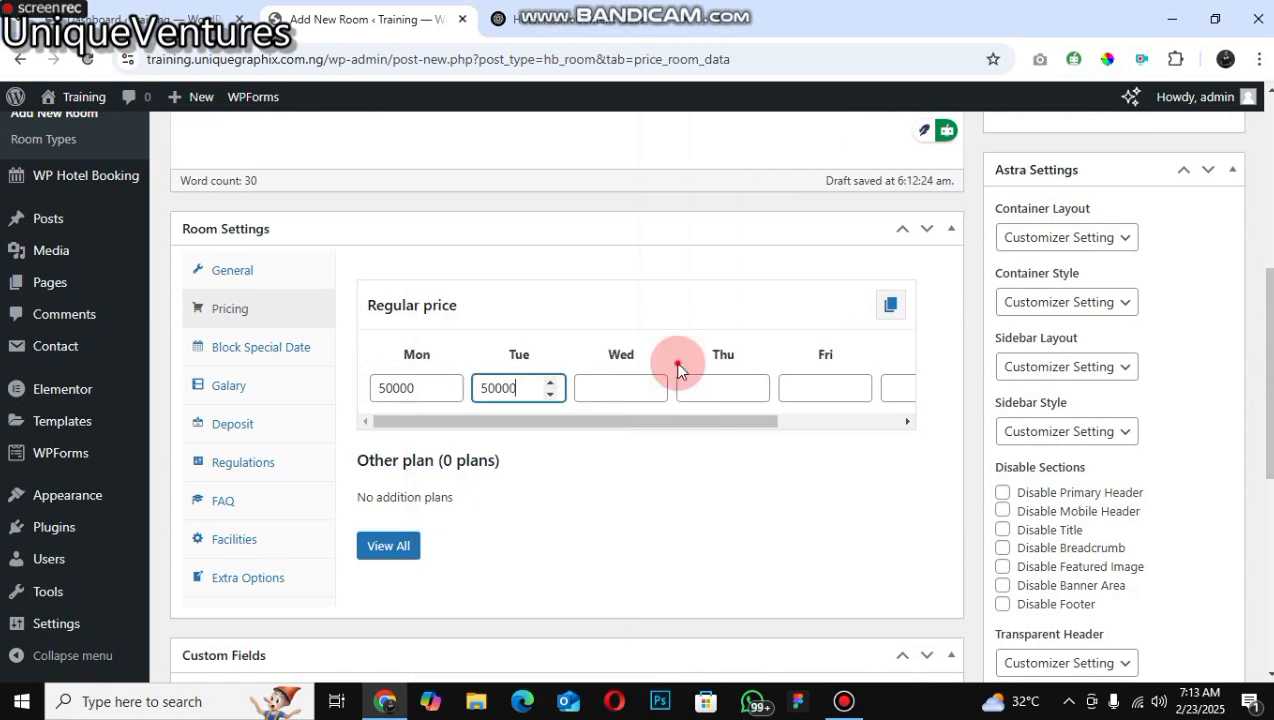
pyautogui.rightClick(600, 385)
pyautogui.click(724, 165)
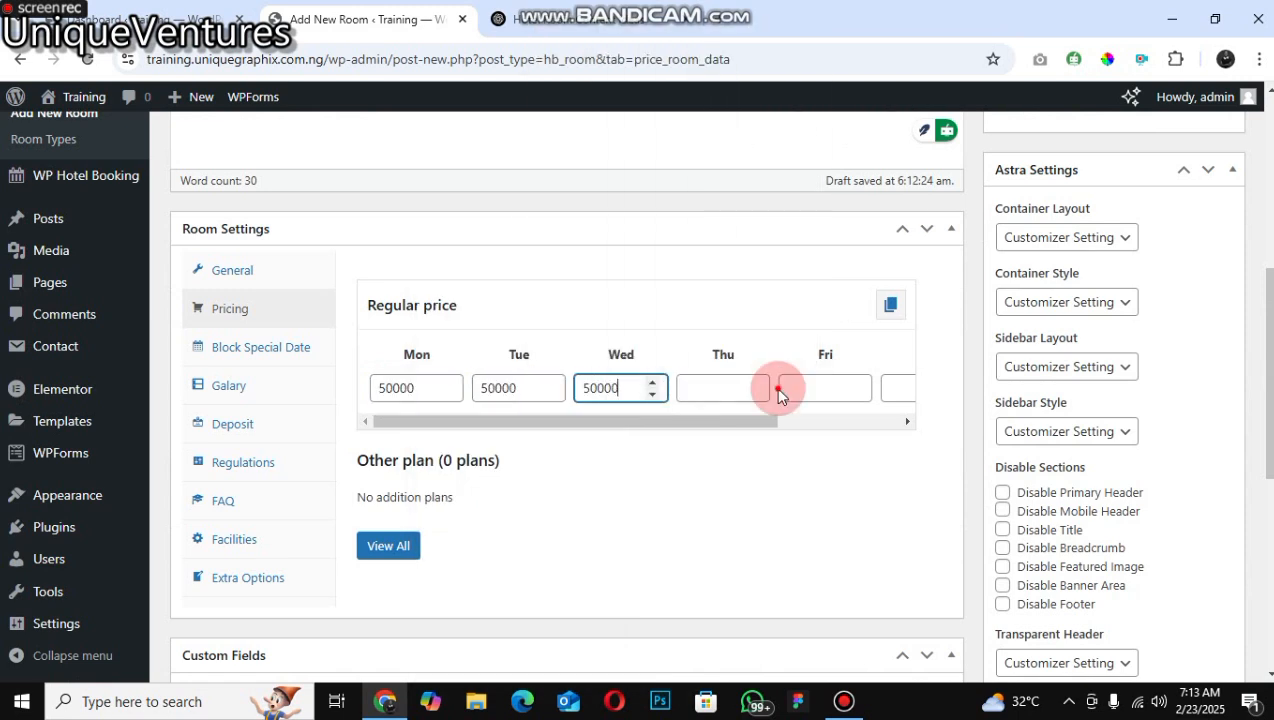
pyautogui.rightClick(692, 388)
pyautogui.click(799, 161)
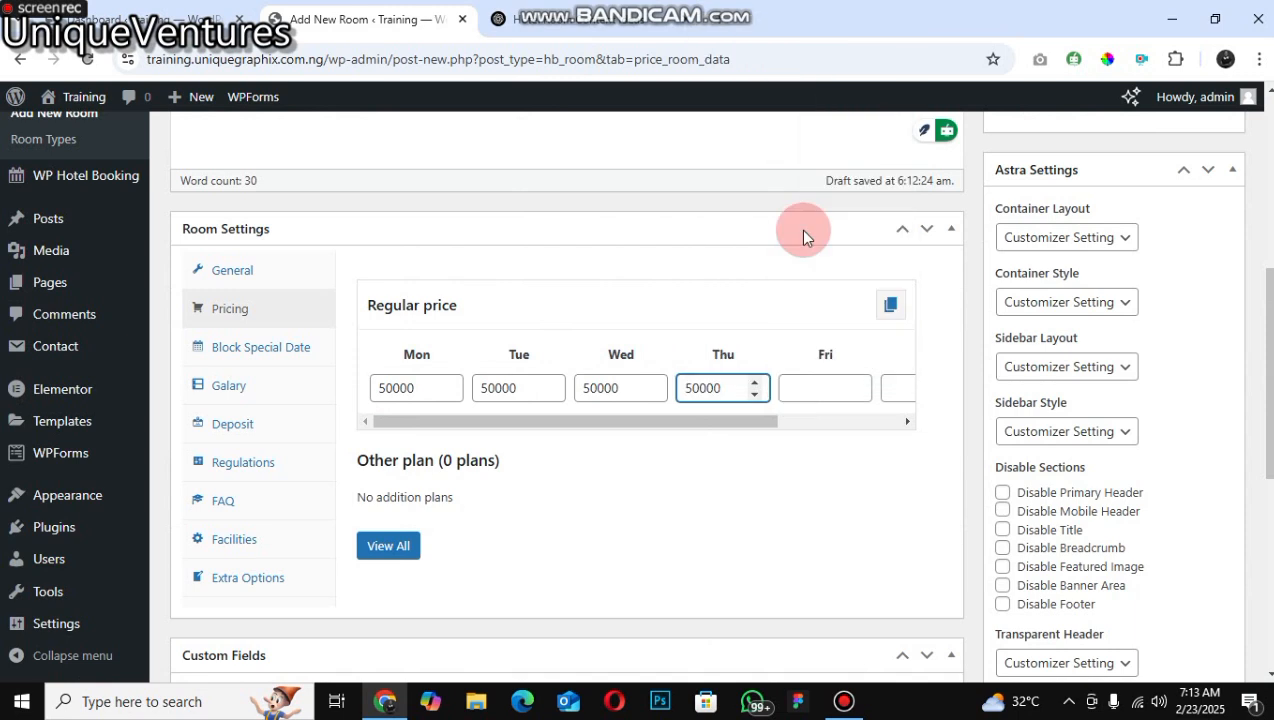
# Step: Paste 50000 into the Friday, Saturday and Sunday regular price fields
pyautogui.press('Tab')
pyautogui.rightClick(797, 392)
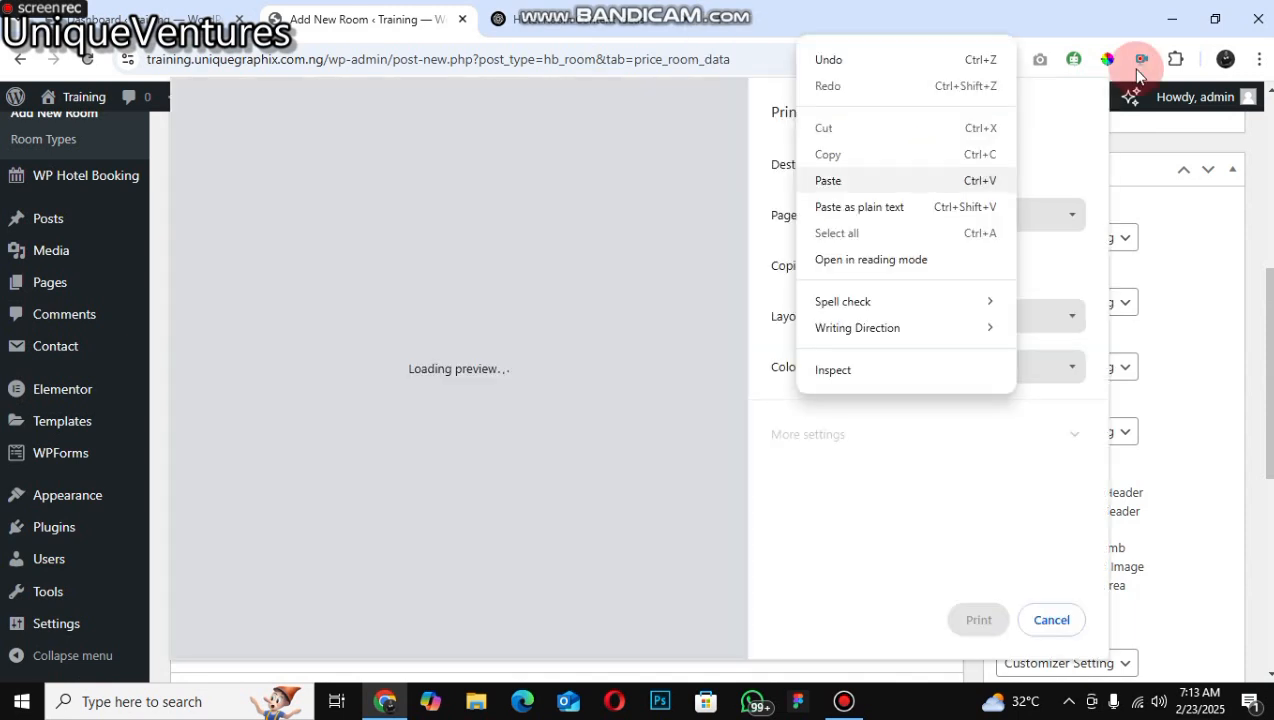
pyautogui.click(1065, 635)
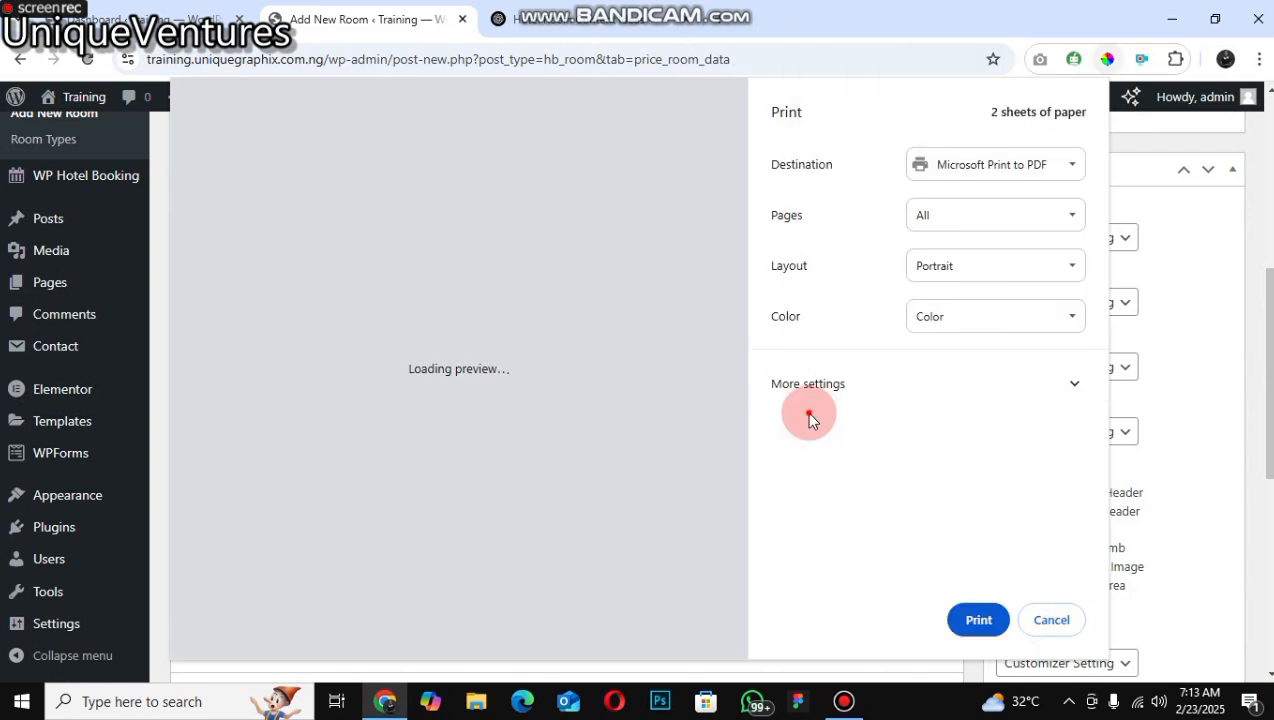
pyautogui.press('Escape')
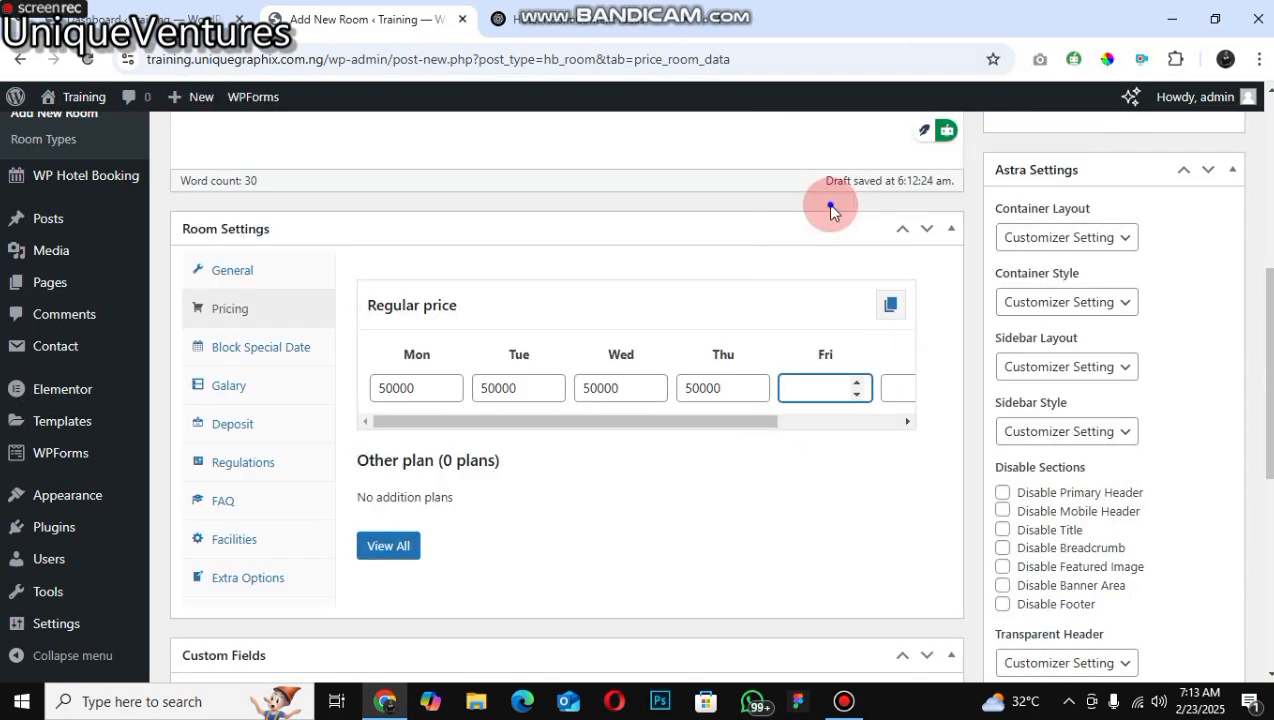
pyautogui.rightClick(907, 391)
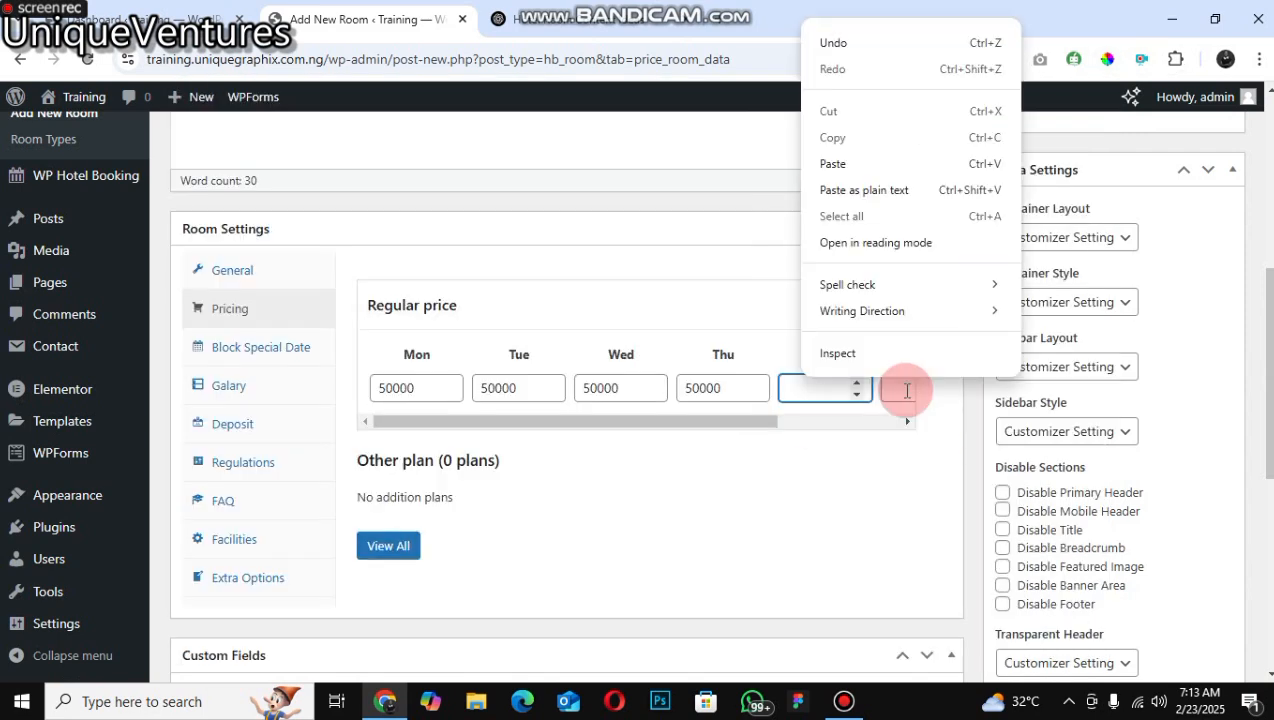
pyautogui.click(900, 164)
pyautogui.click(911, 400)
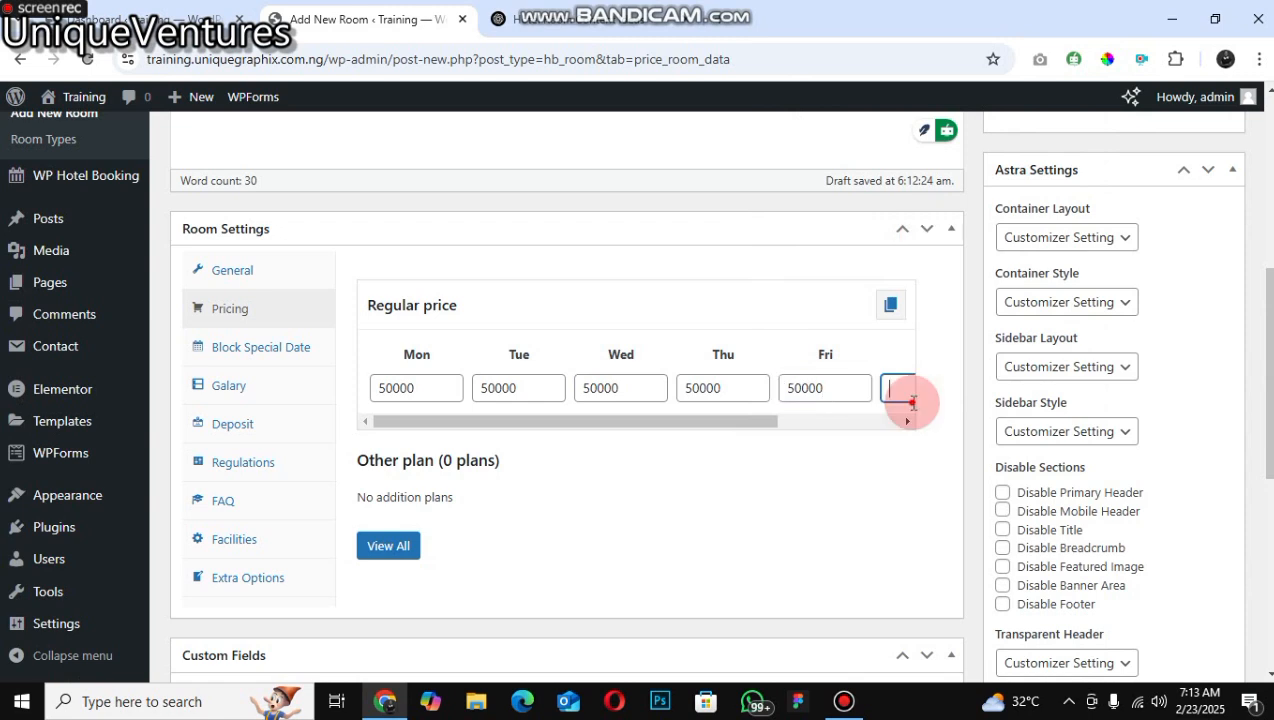
pyautogui.rightClick(905, 395)
pyautogui.click(934, 176)
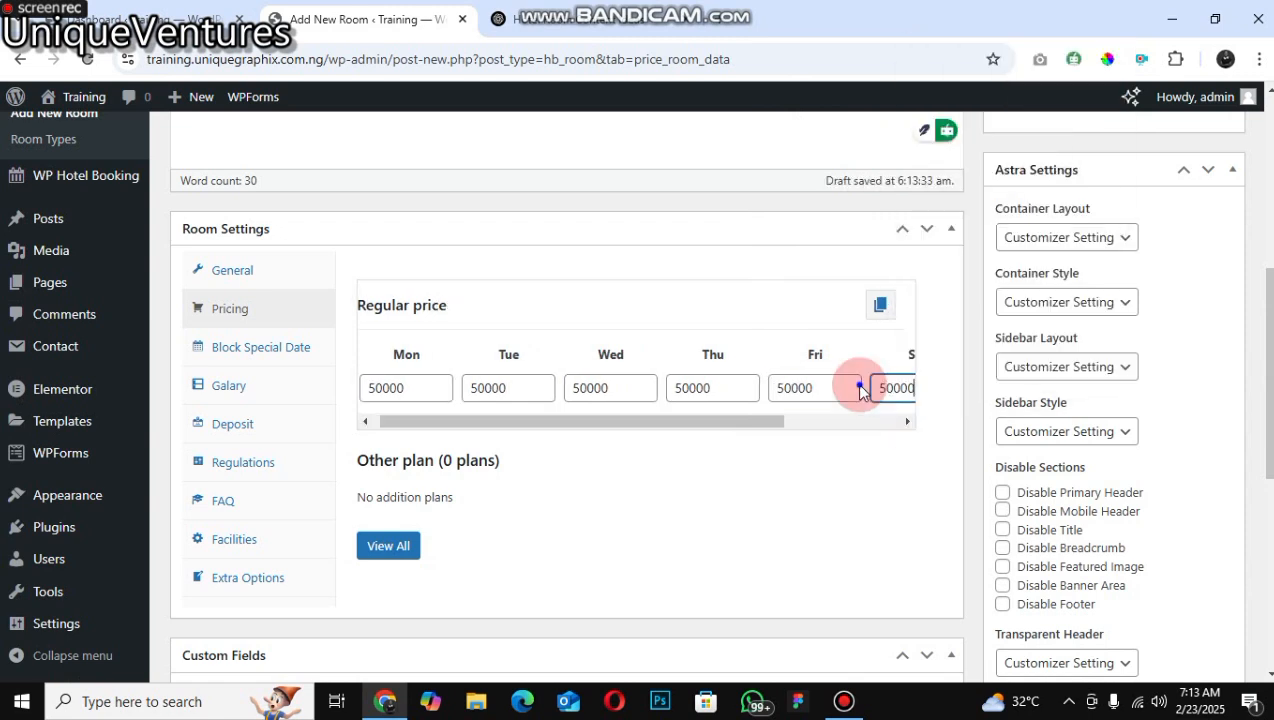
pyautogui.click(907, 421)
pyautogui.rightClick(860, 386)
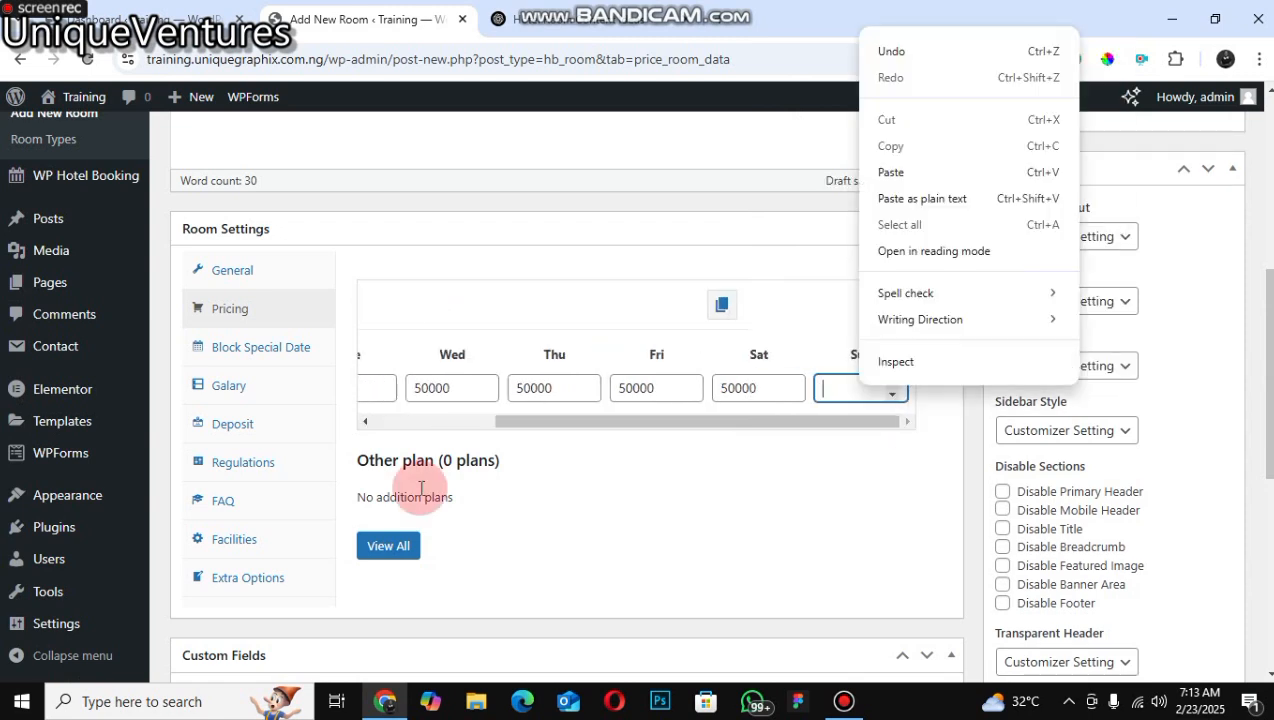
pyautogui.click(891, 173)
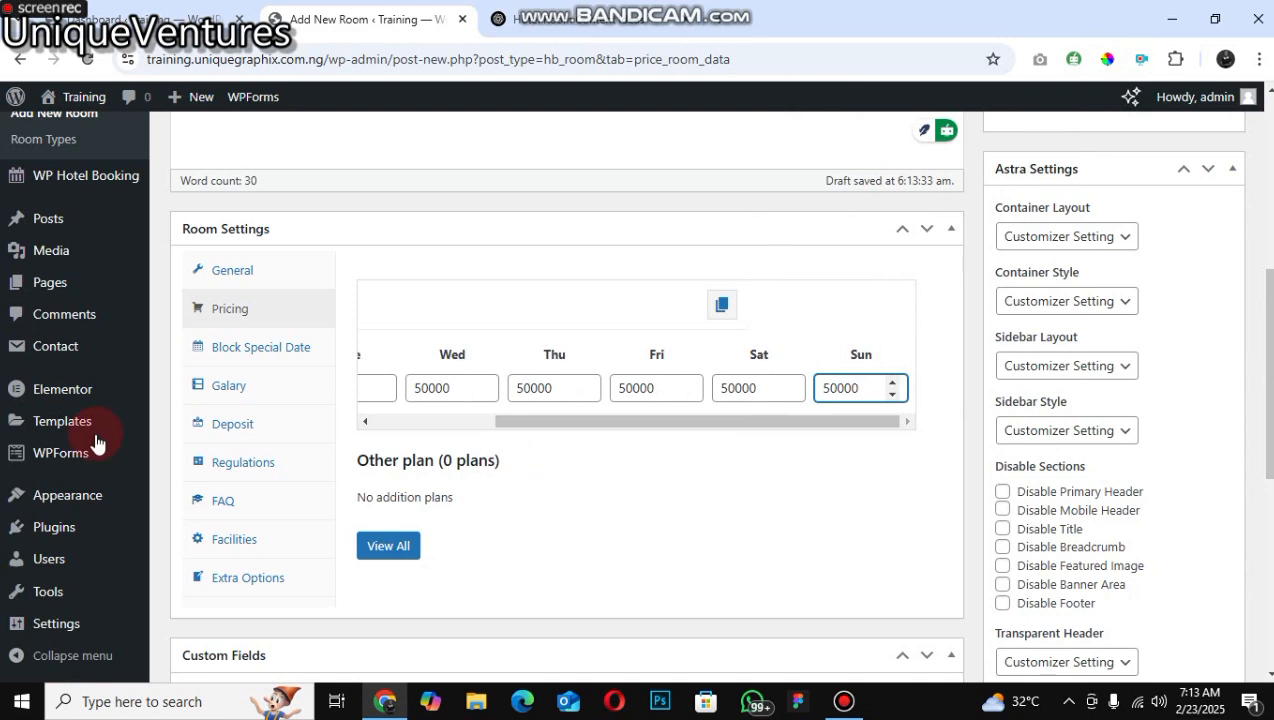
# Step: Add a dark image from the Media Library to the room's gallery
pyautogui.click(213, 354)
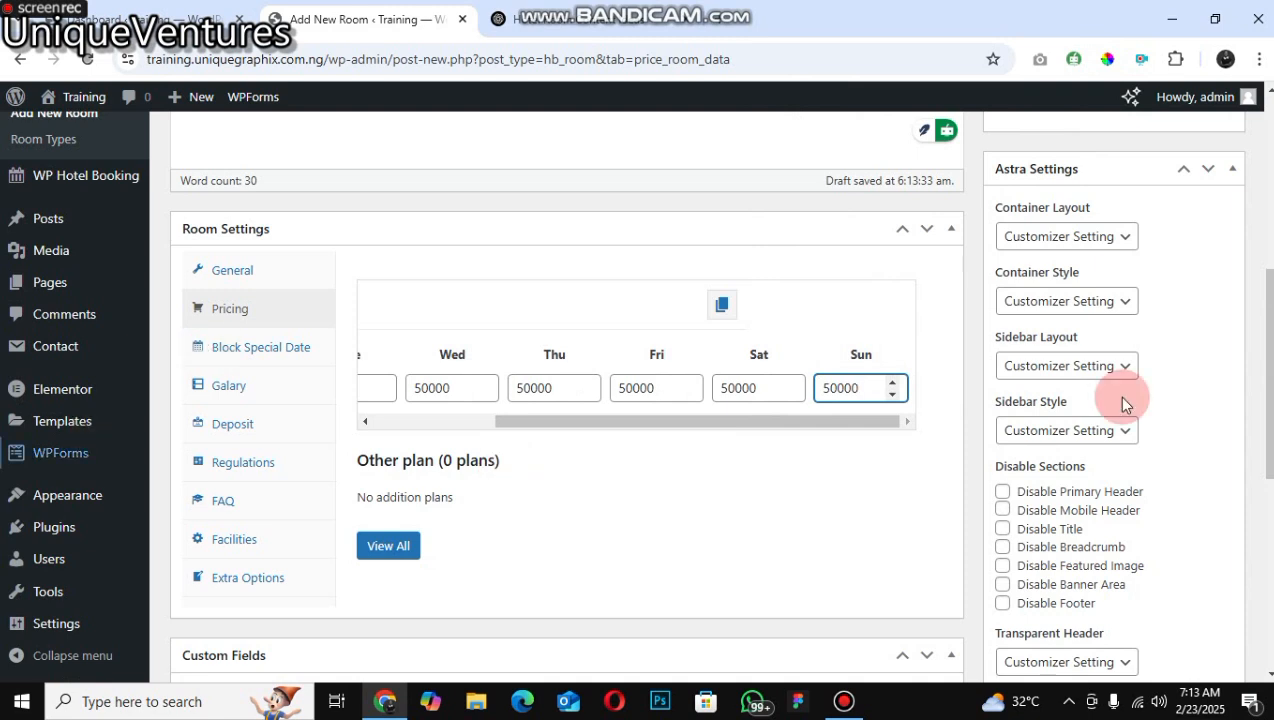
pyautogui.click(291, 392)
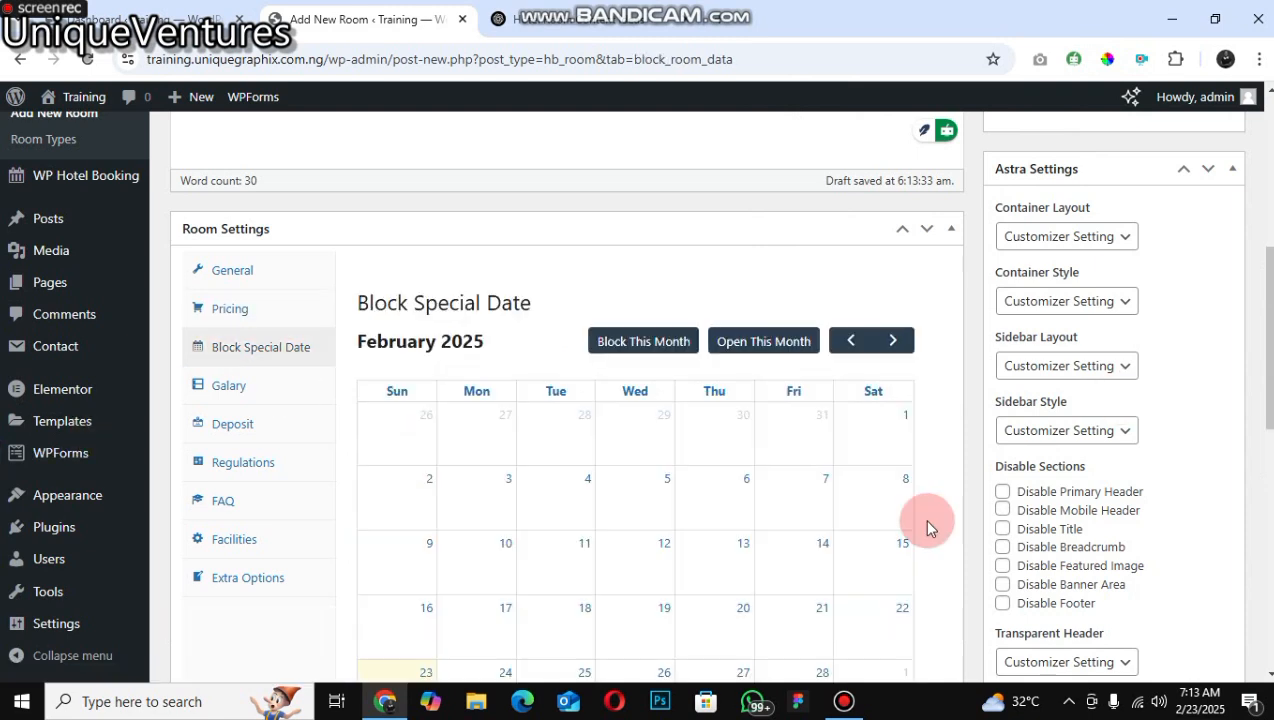
pyautogui.click(228, 385)
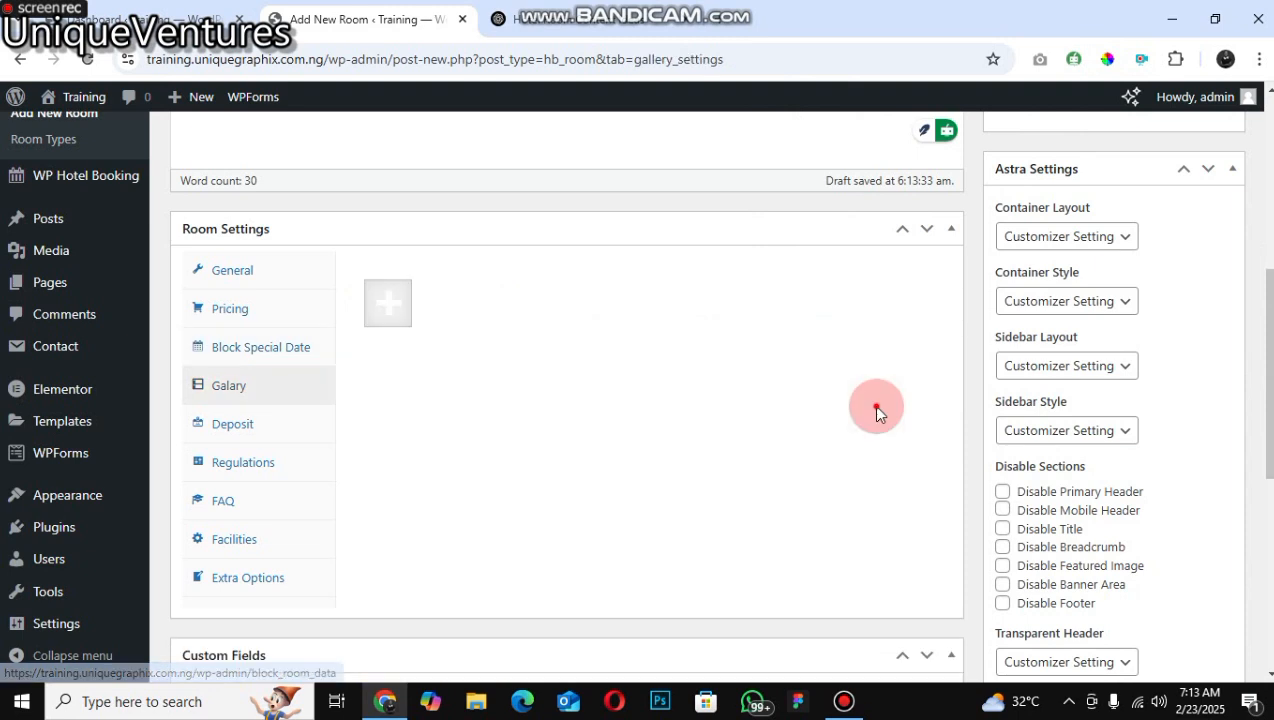
pyautogui.click(548, 520)
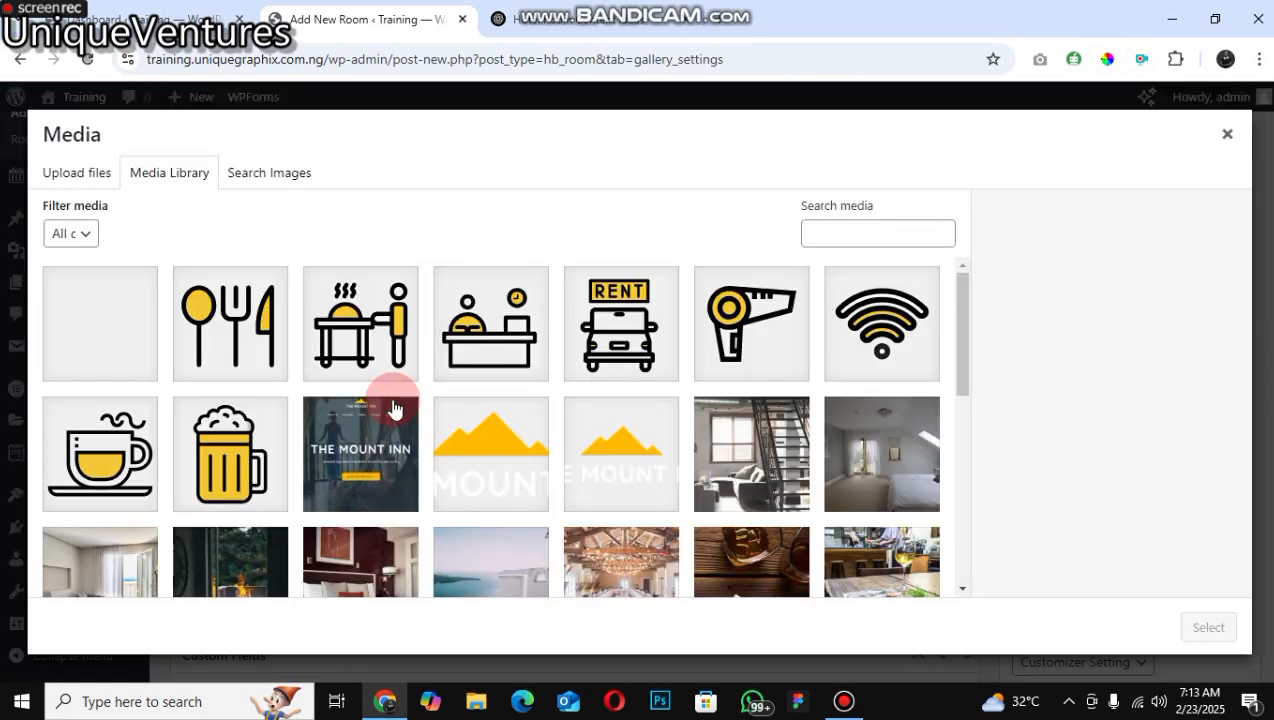
pyautogui.scroll(-5, 1241, 640)
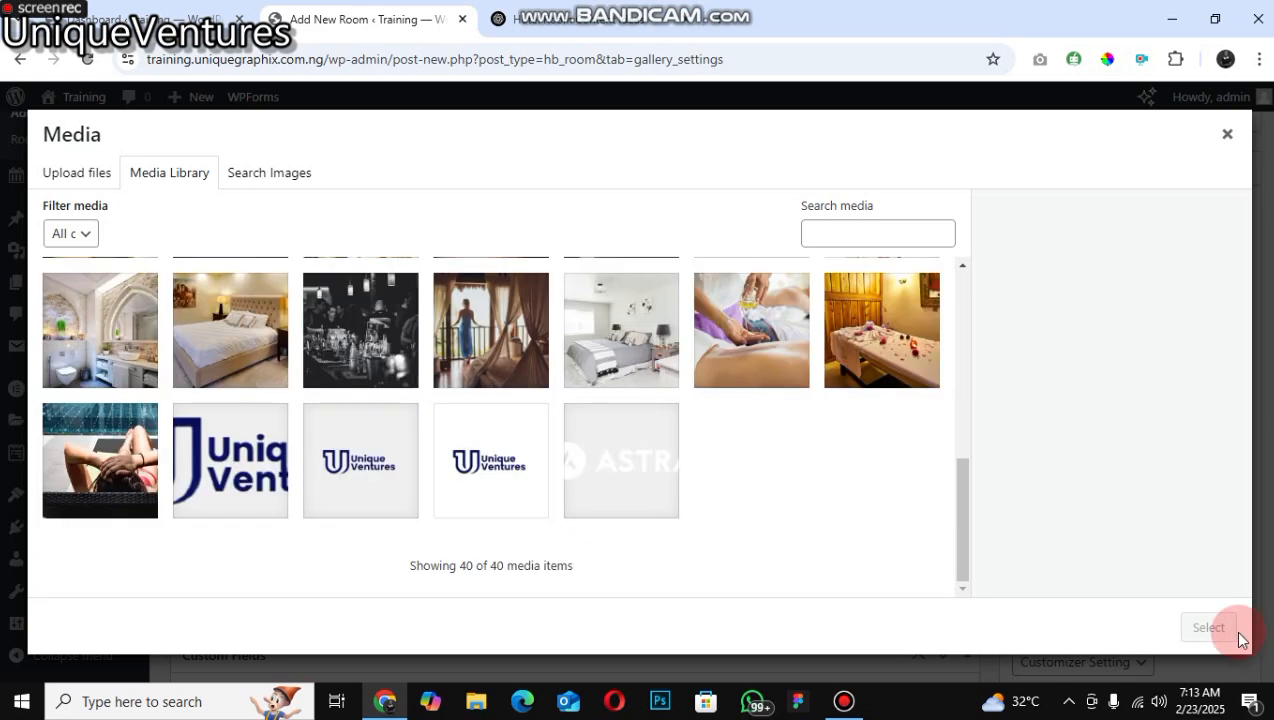
pyautogui.click(368, 623)
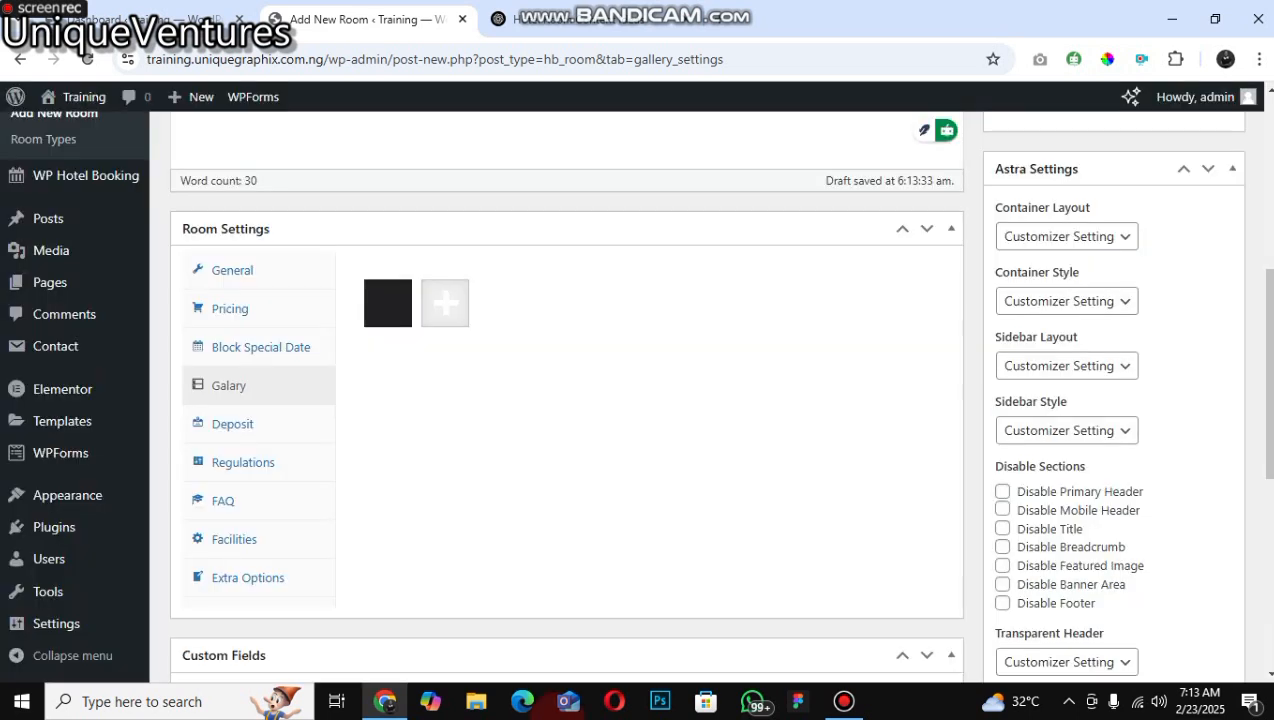
# Step: View the room's Deposit, Regulations and FAQ settings tabs
pyautogui.click(232, 424)
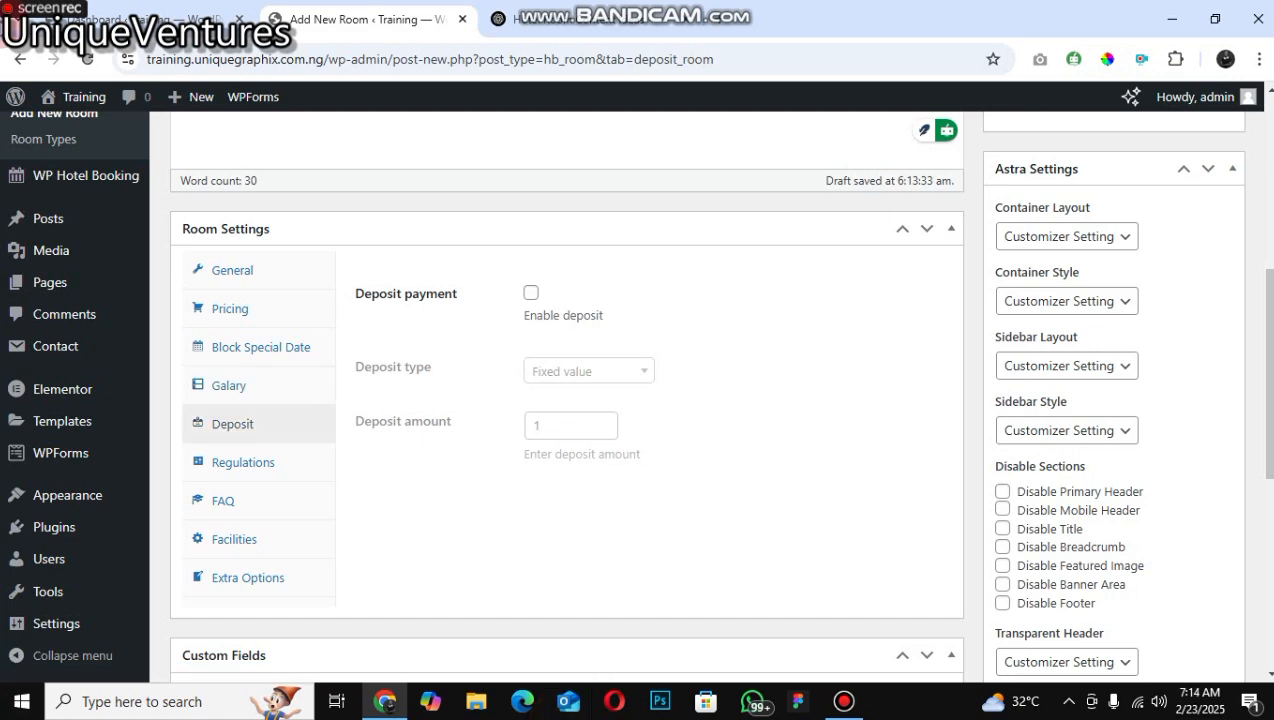
pyautogui.moveTo(15, 96)
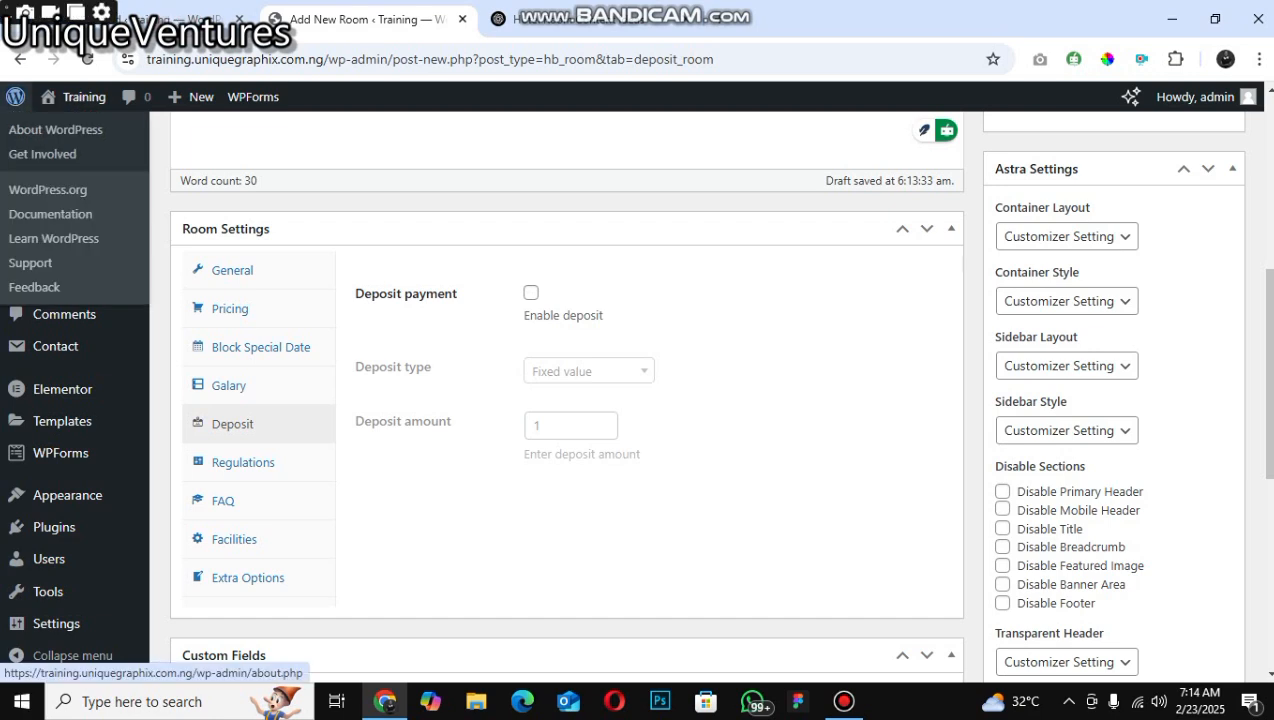
pyautogui.click(322, 470)
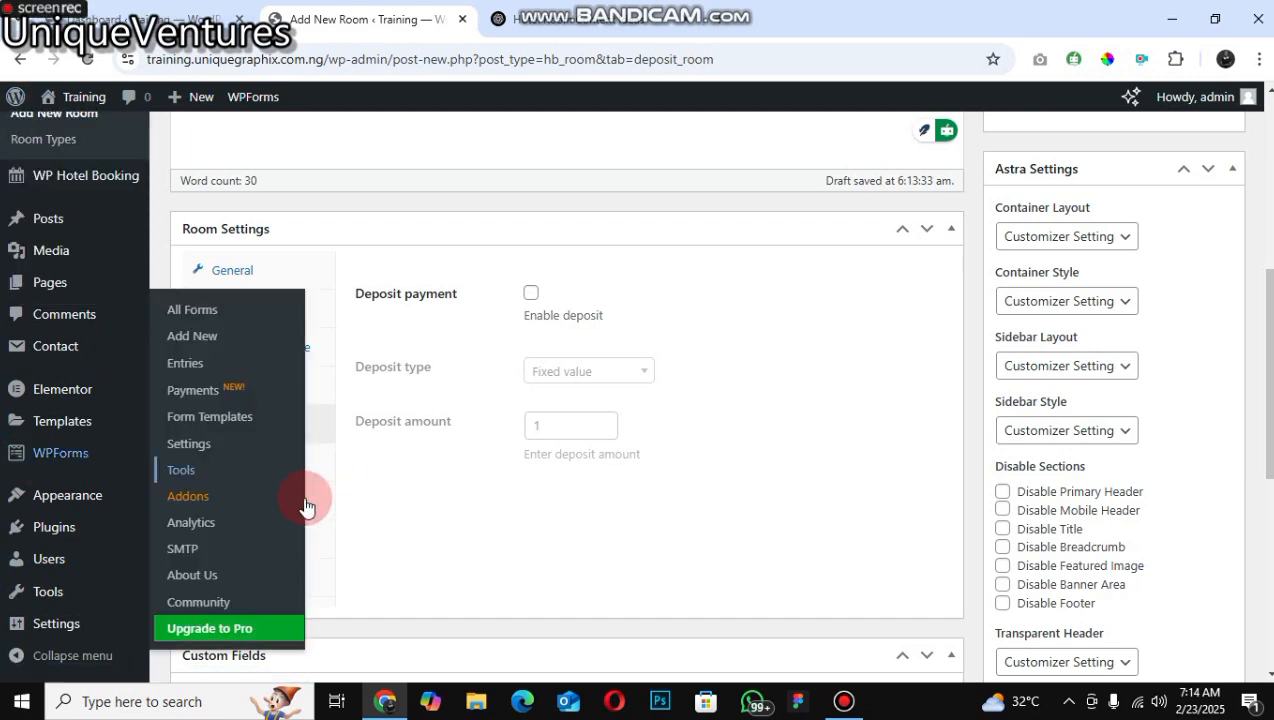
pyautogui.click(262, 463)
pyautogui.click(250, 501)
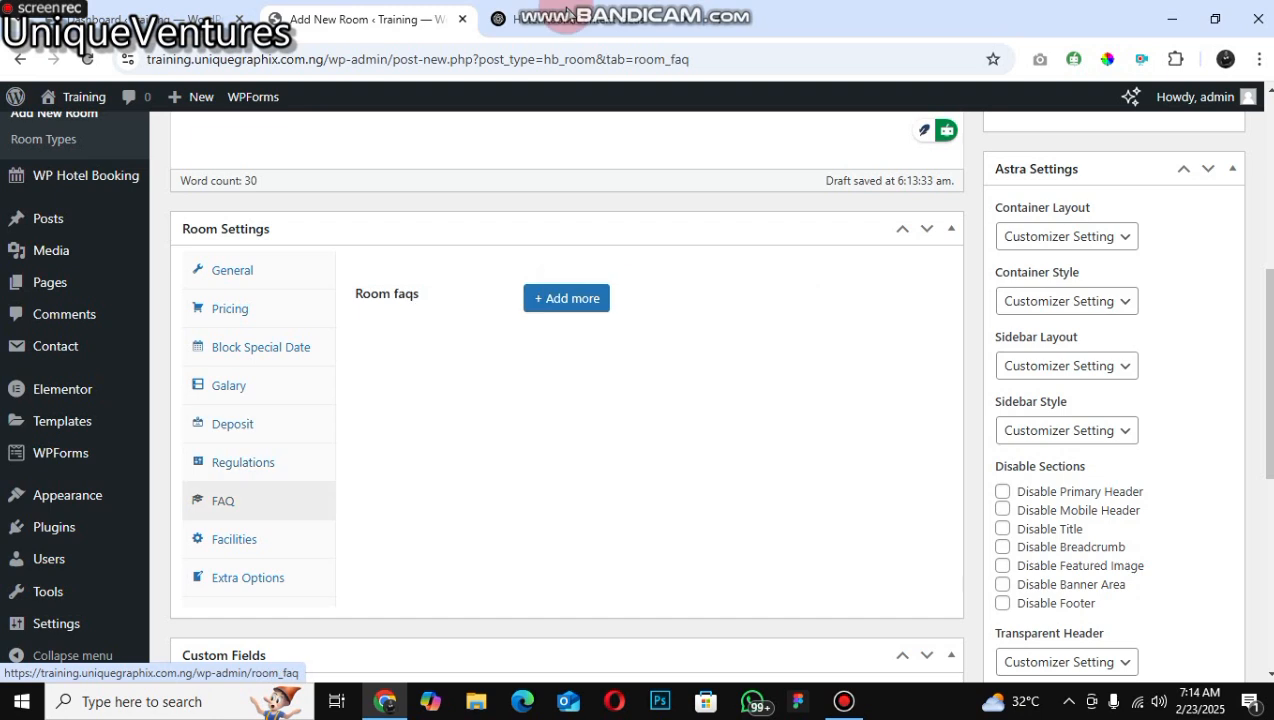
# Step: Switch to the ChatGPT tab and read the FAQs written for the Standard Room
pyautogui.hotkey('ctrl', 'Tab')
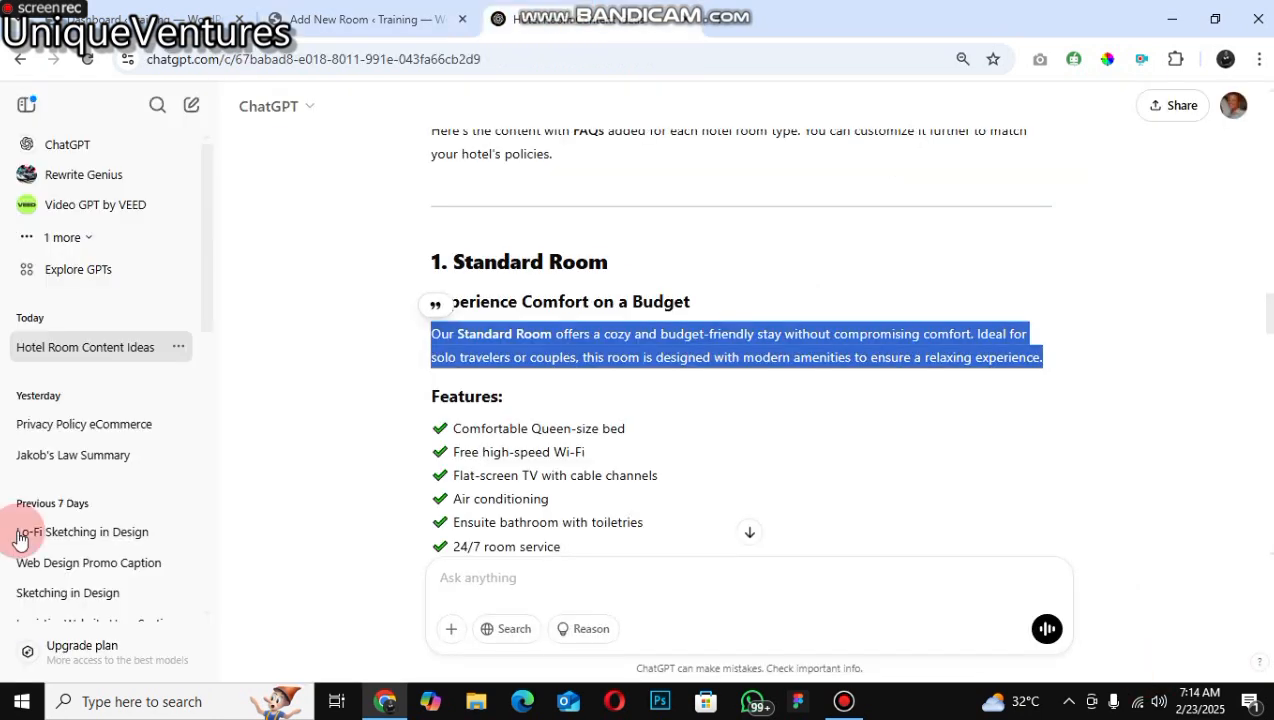
pyautogui.scroll(-1, 493, 397)
pyautogui.click(493, 397)
pyautogui.scroll(-3, 452, 377)
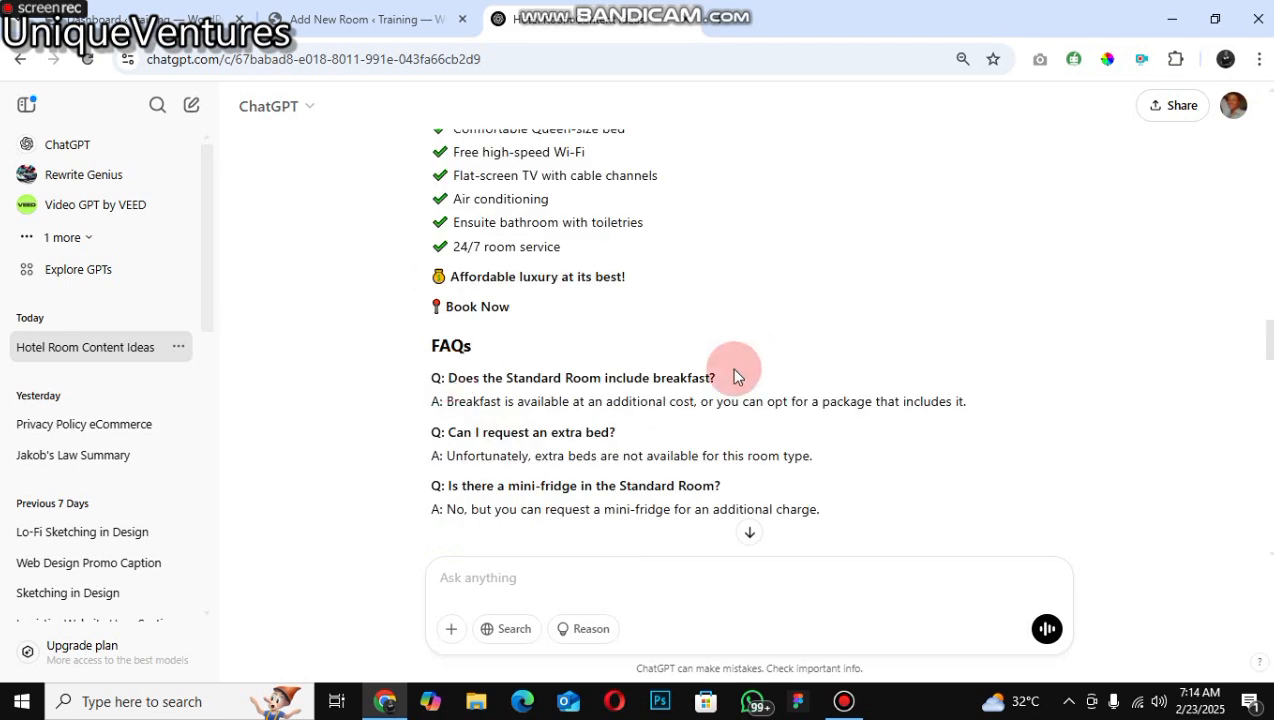
# Step: Copy the question "Does the Standard Room include breakfast?" from ChatGPT into the first FAQ's title
pyautogui.moveTo(733, 374); pyautogui.dragTo(448, 378)
pyautogui.hotkey('ctrl', 'c')
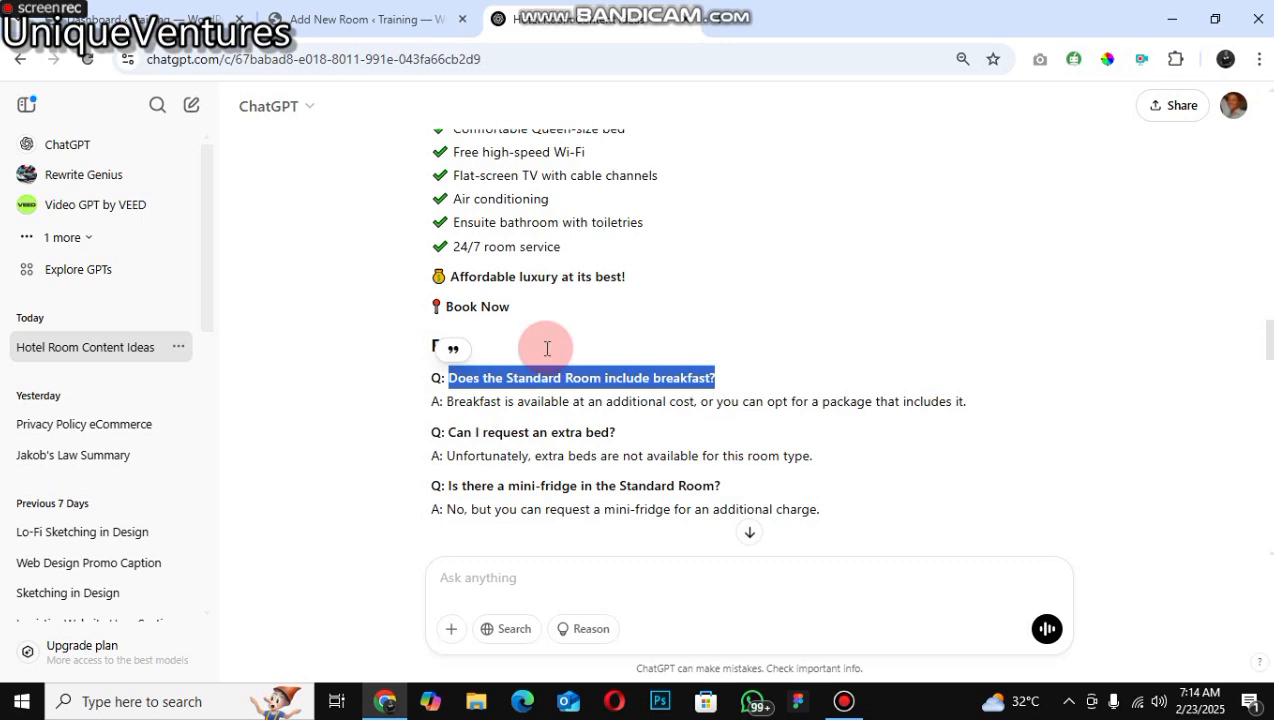
pyautogui.hotkey('ctrl', 'shift', 'Tab')
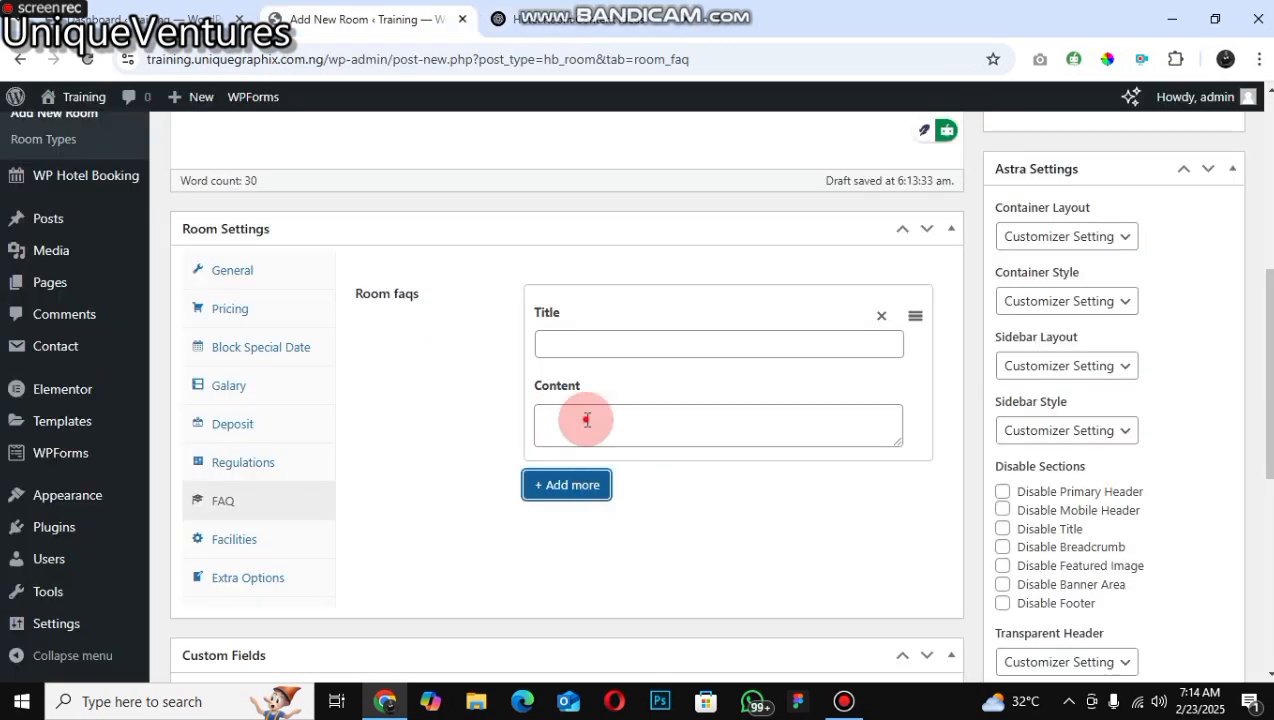
pyautogui.rightClick(548, 344)
pyautogui.click(590, 469)
pyautogui.press('Tab')
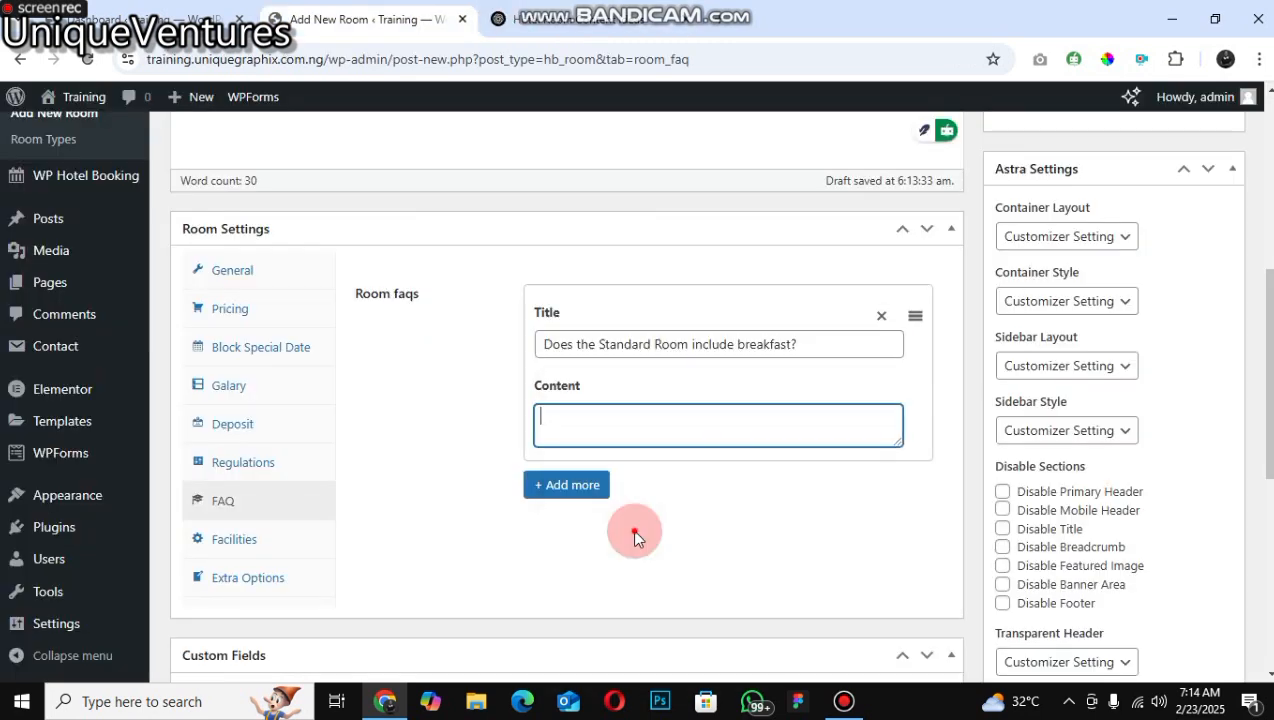
# Step: Fill the first FAQ's content with "Breakfast is available at an additional cost, or you can opt for a package that includes it"
pyautogui.hotkey('ctrl', 'Tab')
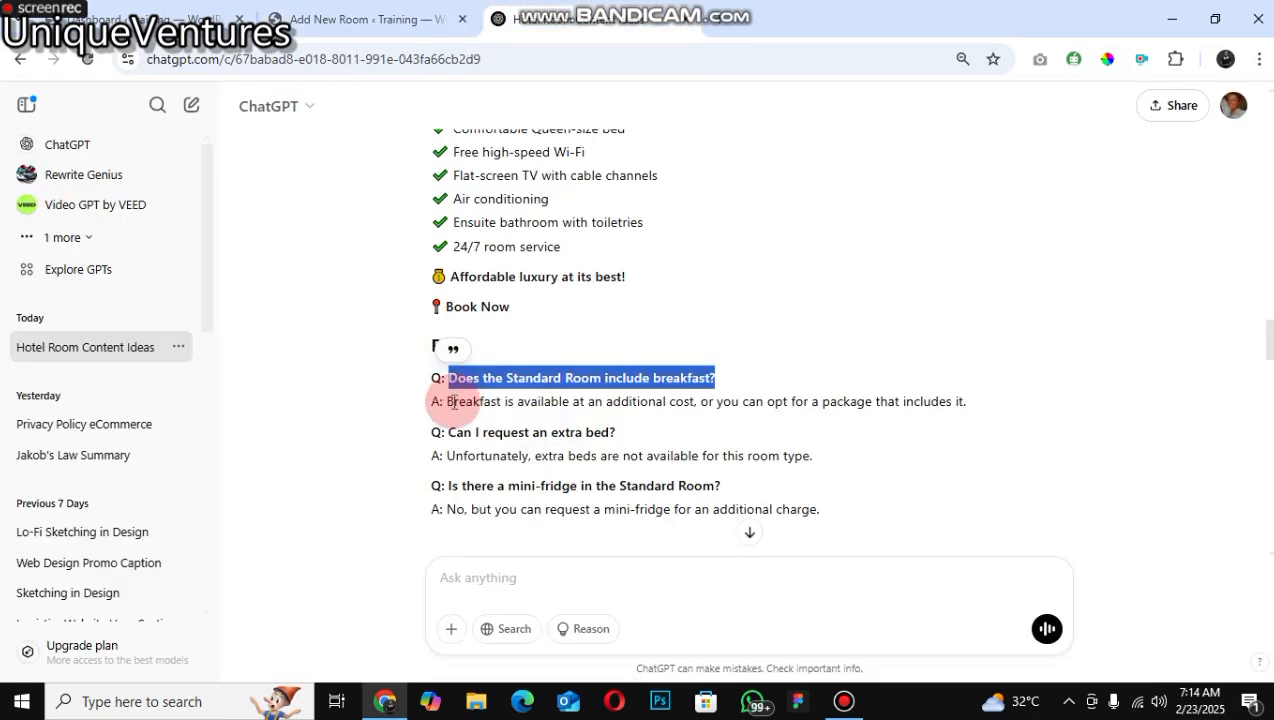
pyautogui.moveTo(452, 402); pyautogui.dragTo(457, 401)
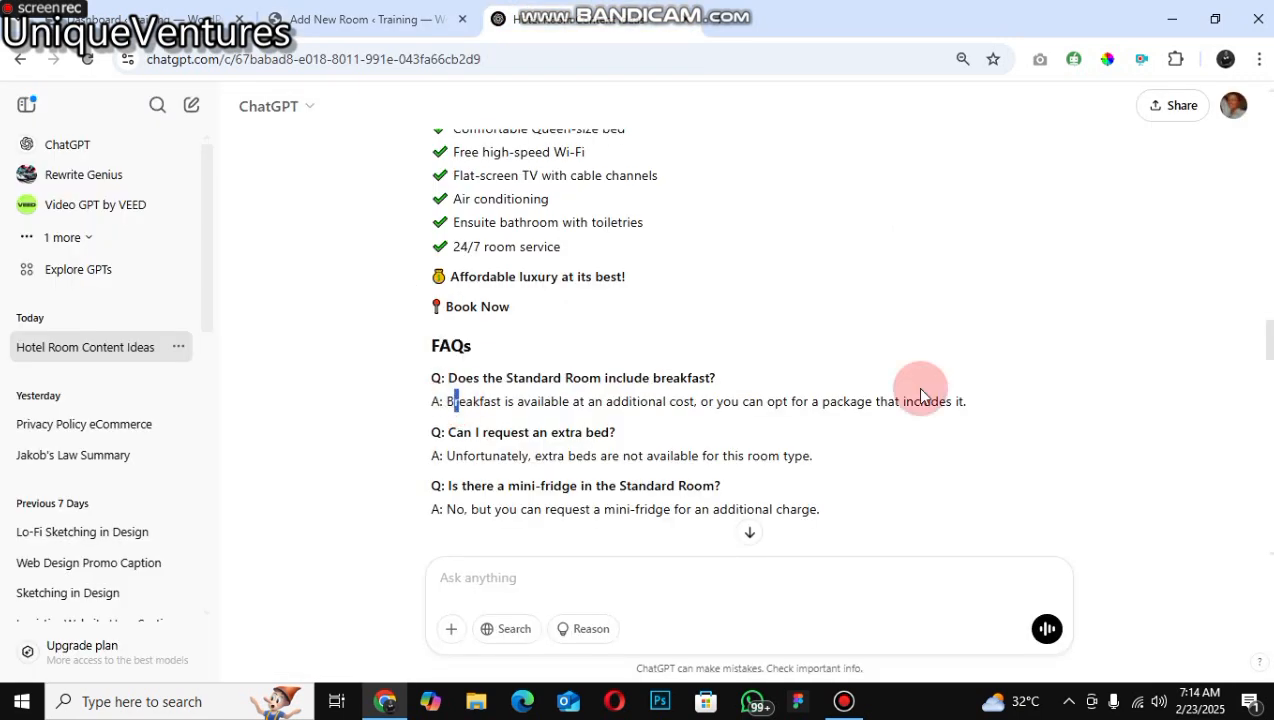
pyautogui.click(1042, 402)
pyautogui.moveTo(1042, 402); pyautogui.dragTo(744, 441)
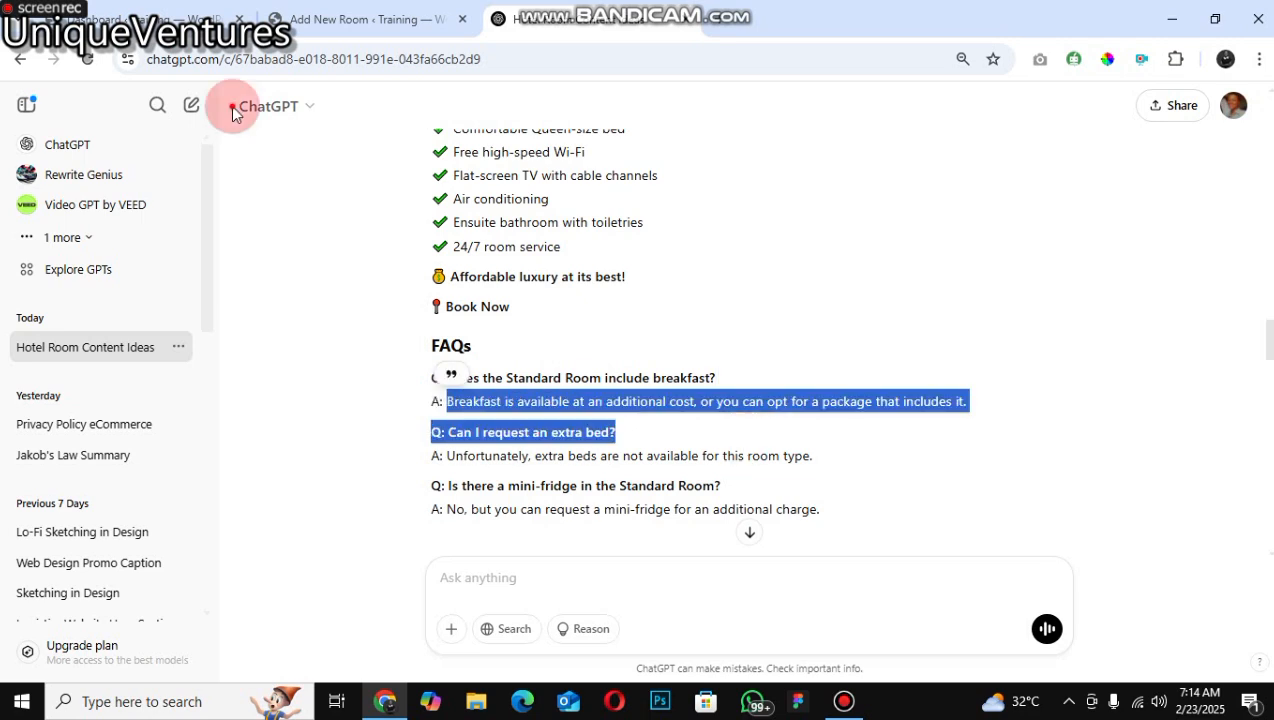
pyautogui.rightClick(441, 405)
pyautogui.click(620, 462)
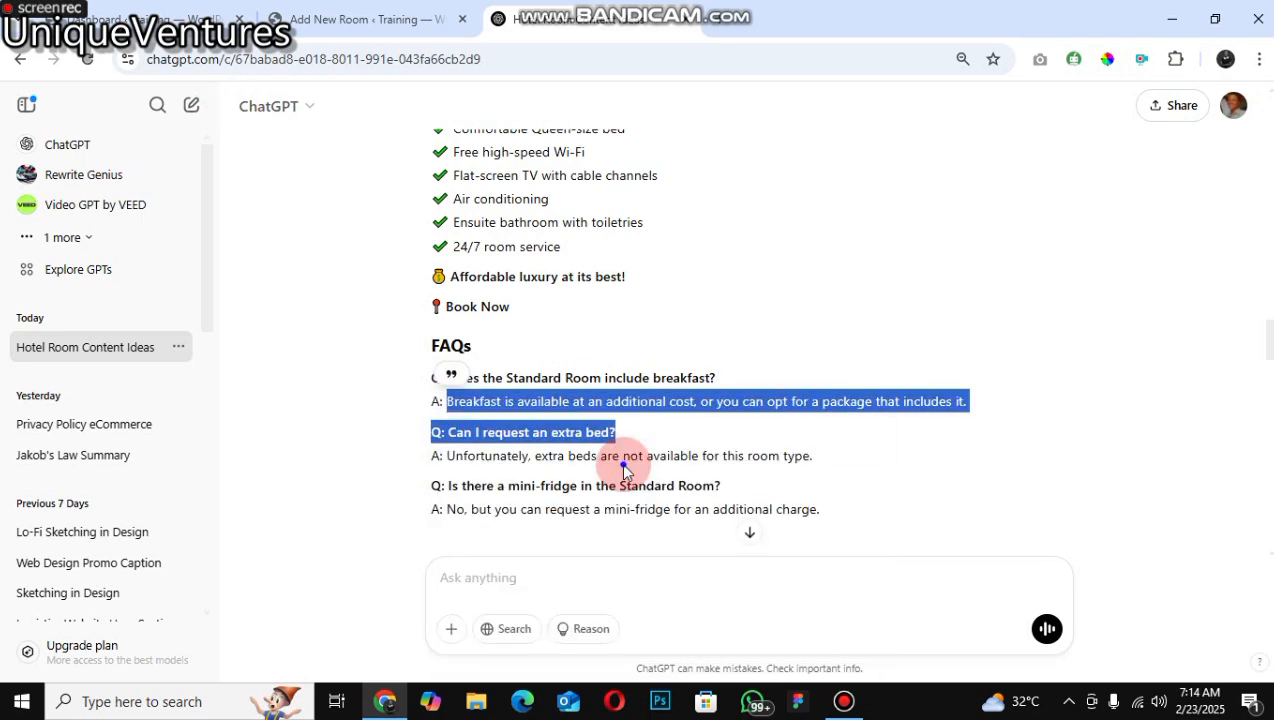
pyautogui.click(366, 19)
pyautogui.click(631, 435)
pyautogui.rightClick(631, 435)
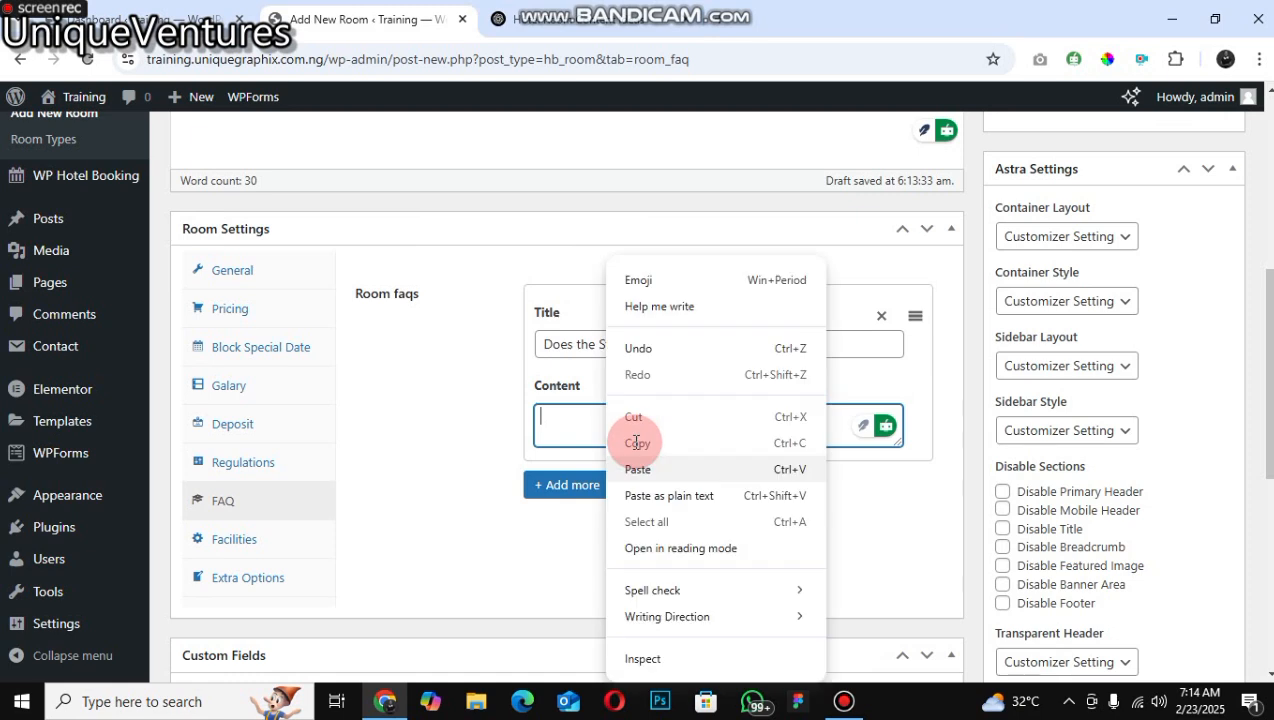
pyautogui.click(637, 469)
pyautogui.press('BackSpace')
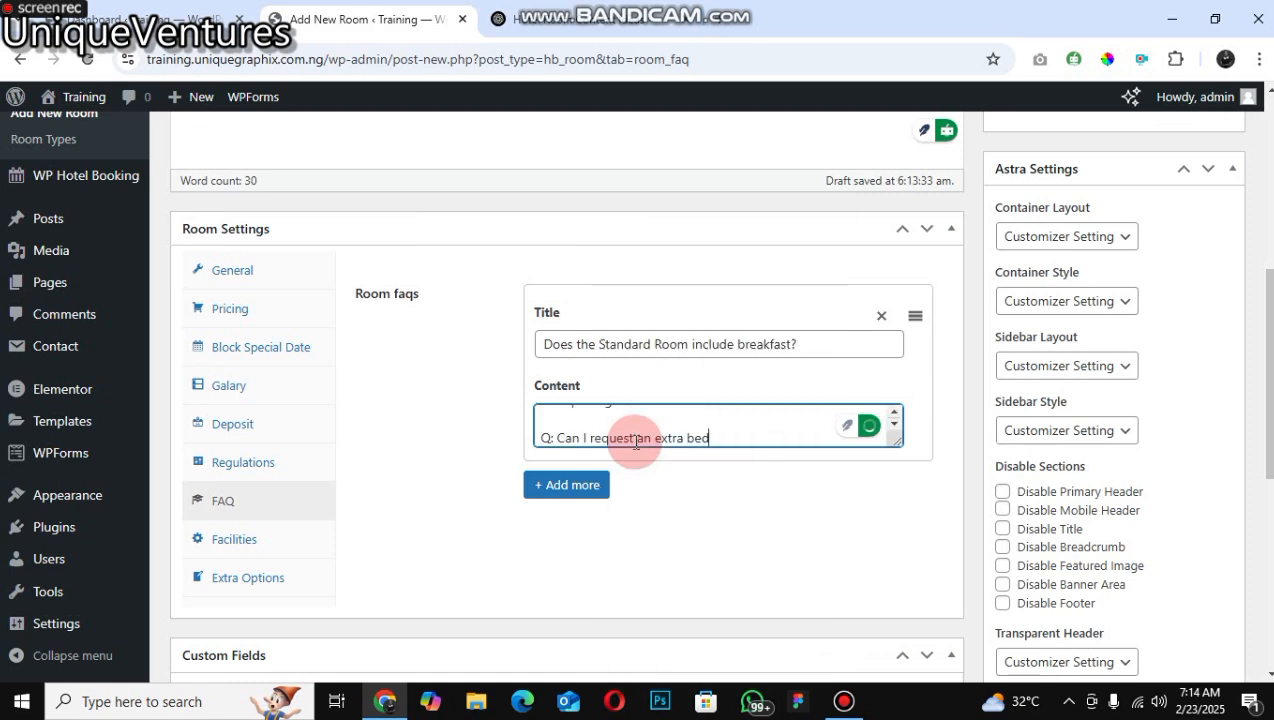
pyautogui.press('BackSpace')
pyautogui.press('BackSpace')
pyautogui.press('BackSpace')
pyautogui.press('BackSpace')
pyautogui.press('BackSpace')
pyautogui.press('BackSpace')
pyautogui.press('BackSpace')
pyautogui.press('BackSpace')
pyautogui.press('BackSpace')
pyautogui.press('BackSpace')
pyautogui.press('BackSpace')
pyautogui.press('BackSpace')
pyautogui.press('BackSpace')
pyautogui.press('BackSpace')
pyautogui.press('BackSpace')
pyautogui.press('BackSpace')
pyautogui.press('BackSpace')
pyautogui.press('BackSpace')
pyautogui.press('BackSpace')
pyautogui.press('BackSpace')
pyautogui.press('BackSpace')
pyautogui.press('BackSpace')
pyautogui.press('BackSpace')
pyautogui.press('BackSpace')
pyautogui.press('BackSpace')
pyautogui.press('BackSpace')
pyautogui.press('BackSpace')
pyautogui.press('BackSpace')
pyautogui.press('BackSpace')
pyautogui.press('BackSpace')
pyautogui.press('BackSpace')
pyautogui.press('BackSpace')
pyautogui.press('BackSpace')
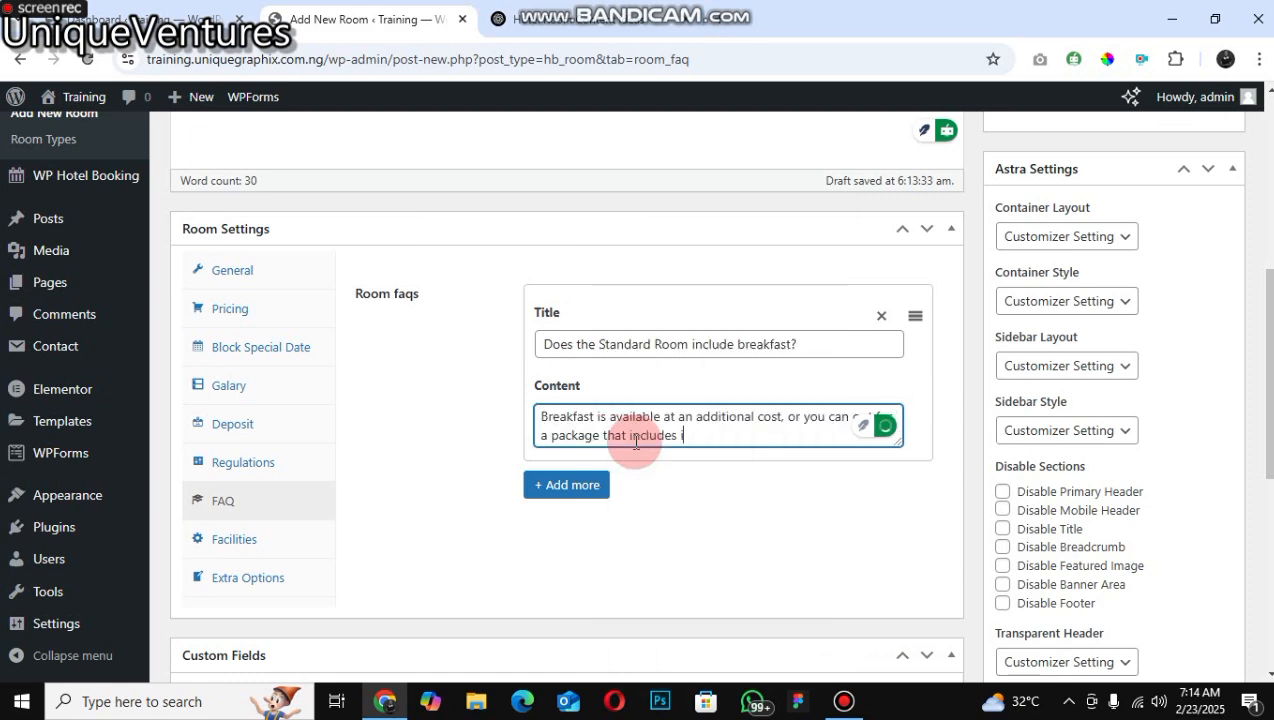
pyautogui.write('t')
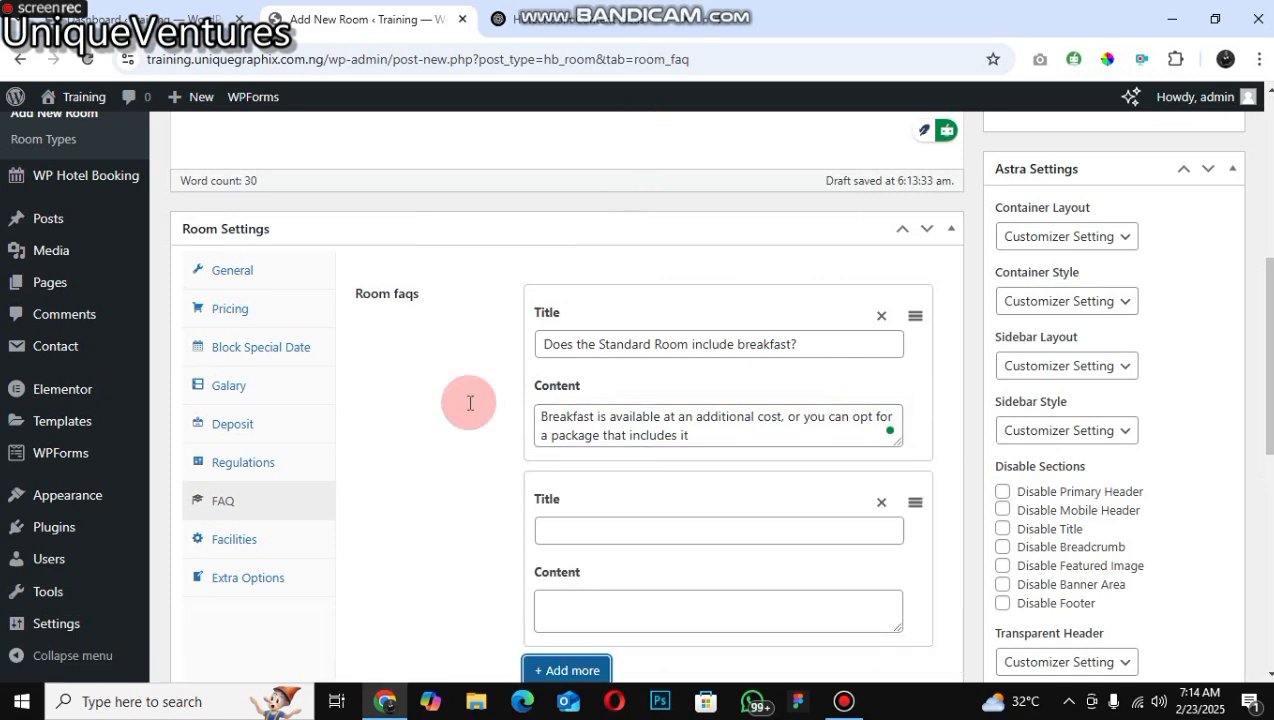
# Step: Set the second FAQ's title to "Can I request an extra bed?" copied from ChatGPT
pyautogui.hotkey('ctrl', 'Tab')
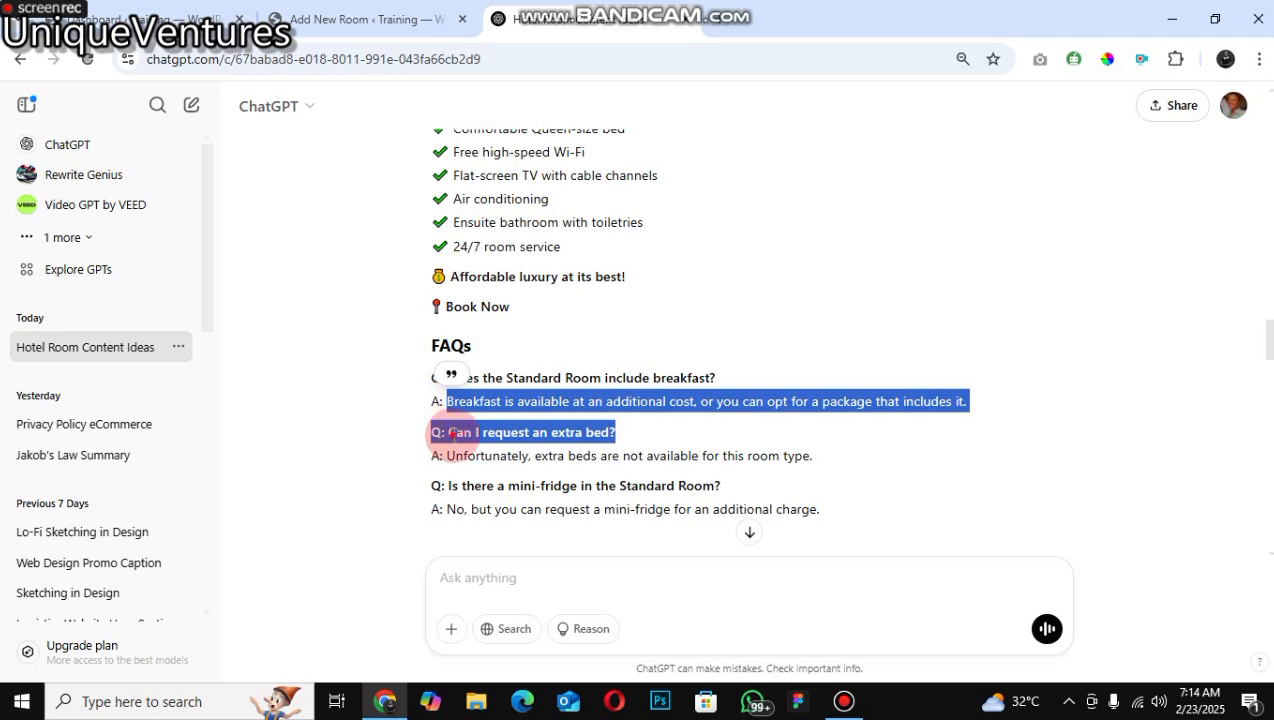
pyautogui.click(600, 440)
pyautogui.moveTo(448, 433); pyautogui.dragTo(600, 432)
pyautogui.click(817, 15)
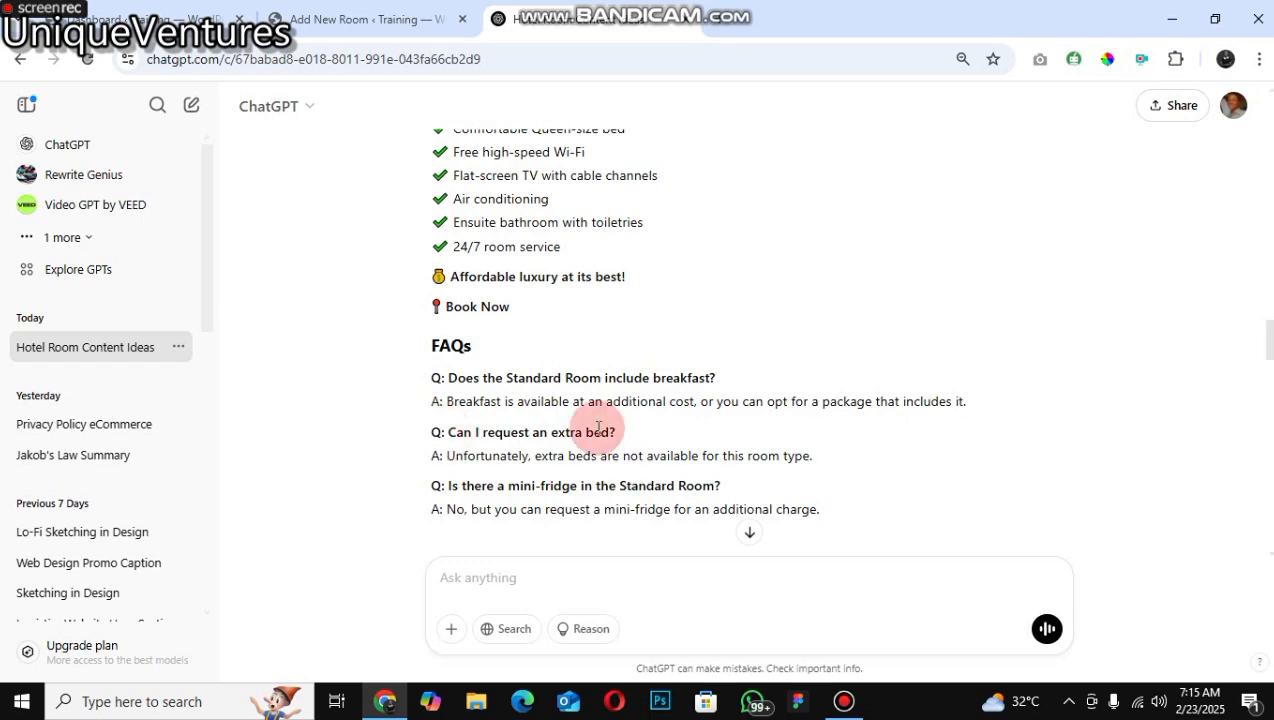
pyautogui.moveTo(448, 432); pyautogui.dragTo(621, 456)
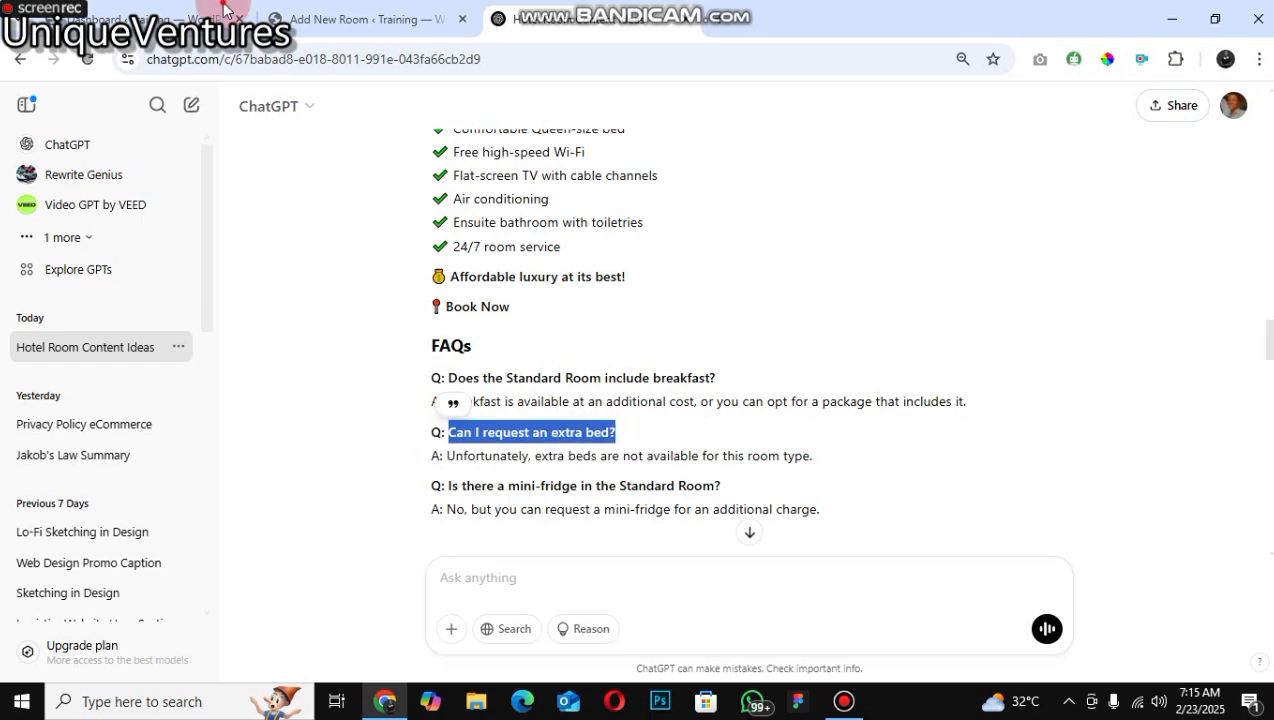
pyautogui.rightClick(598, 430)
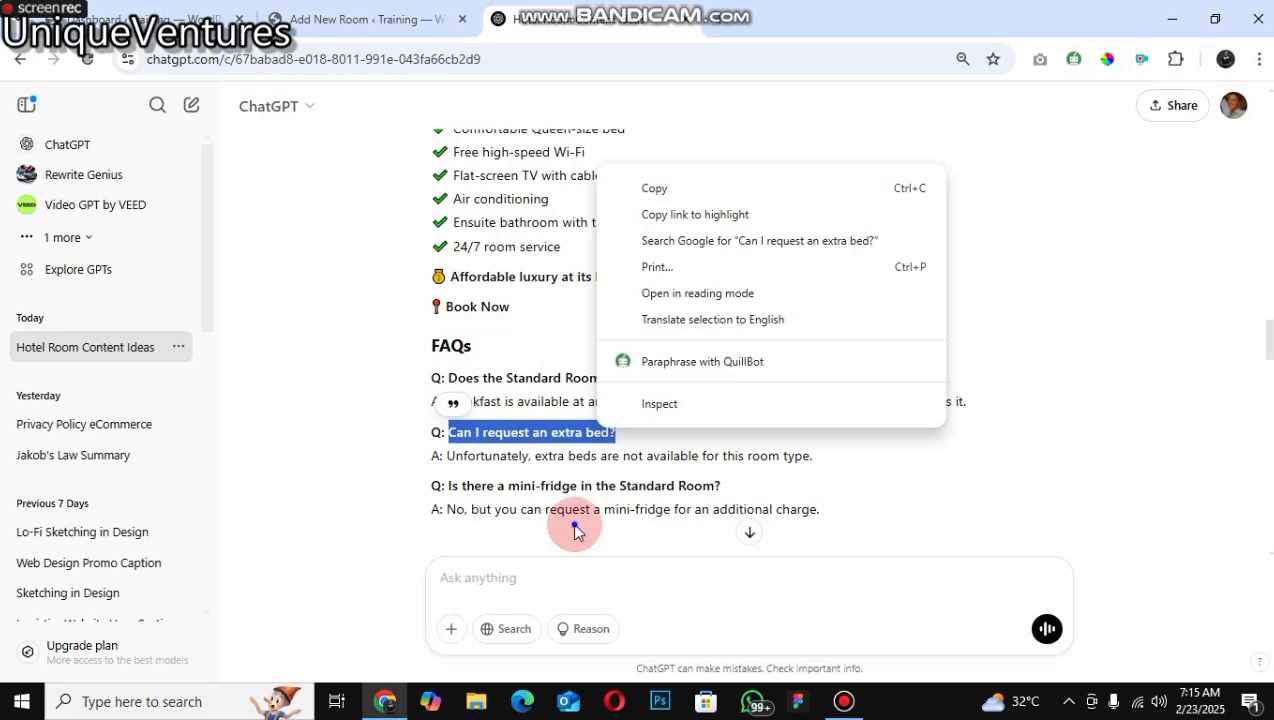
pyautogui.click(655, 188)
pyautogui.click(366, 19)
pyautogui.click(690, 531)
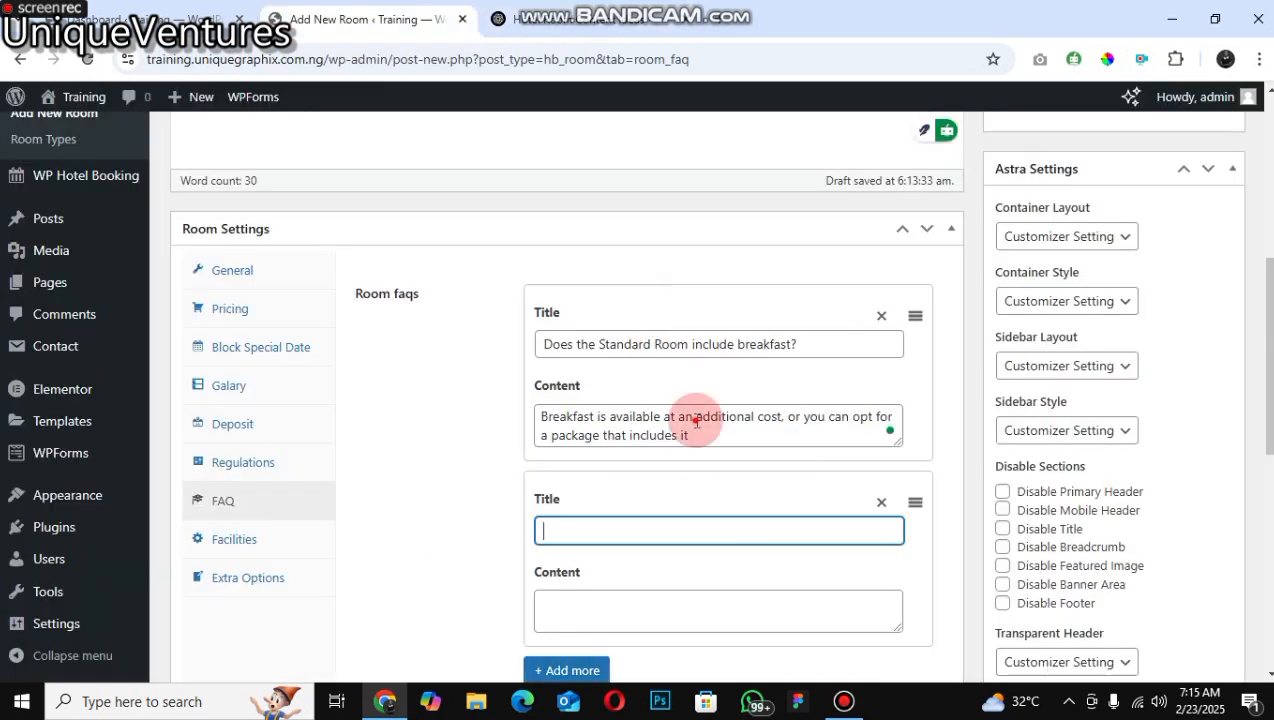
pyautogui.rightClick(737, 534)
pyautogui.press('Return')
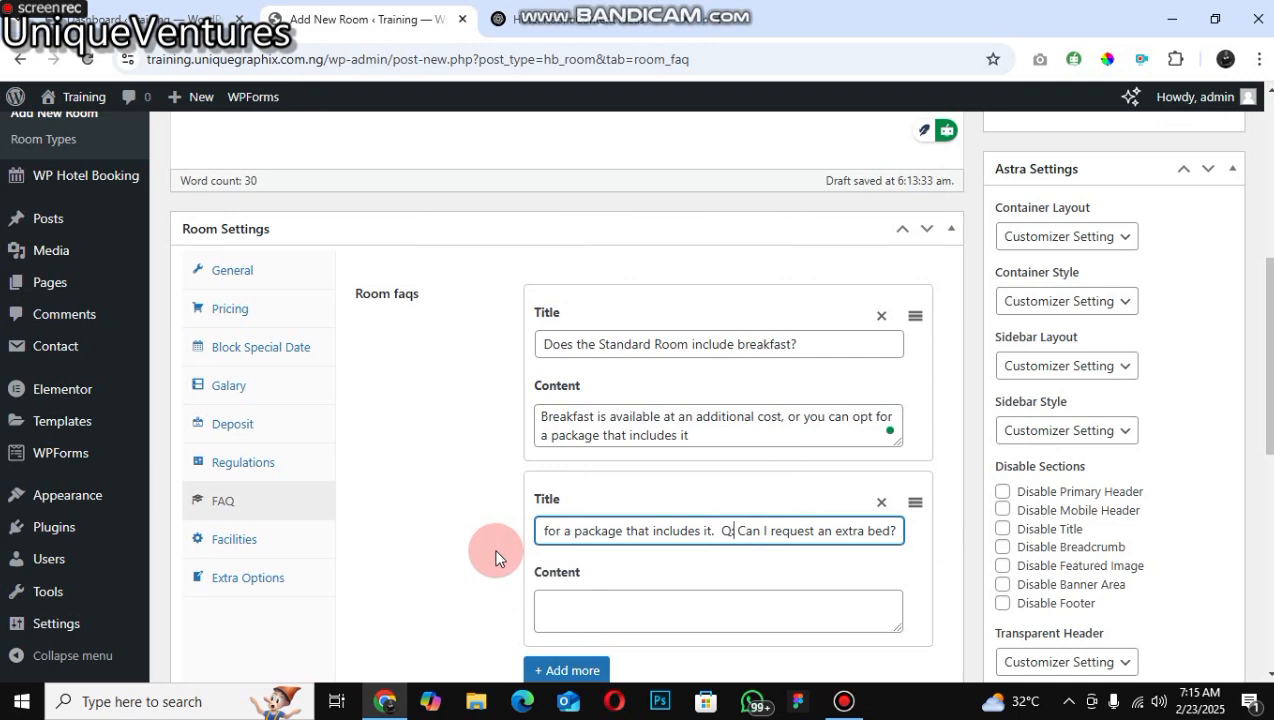
pyautogui.tripleClick(718, 520)
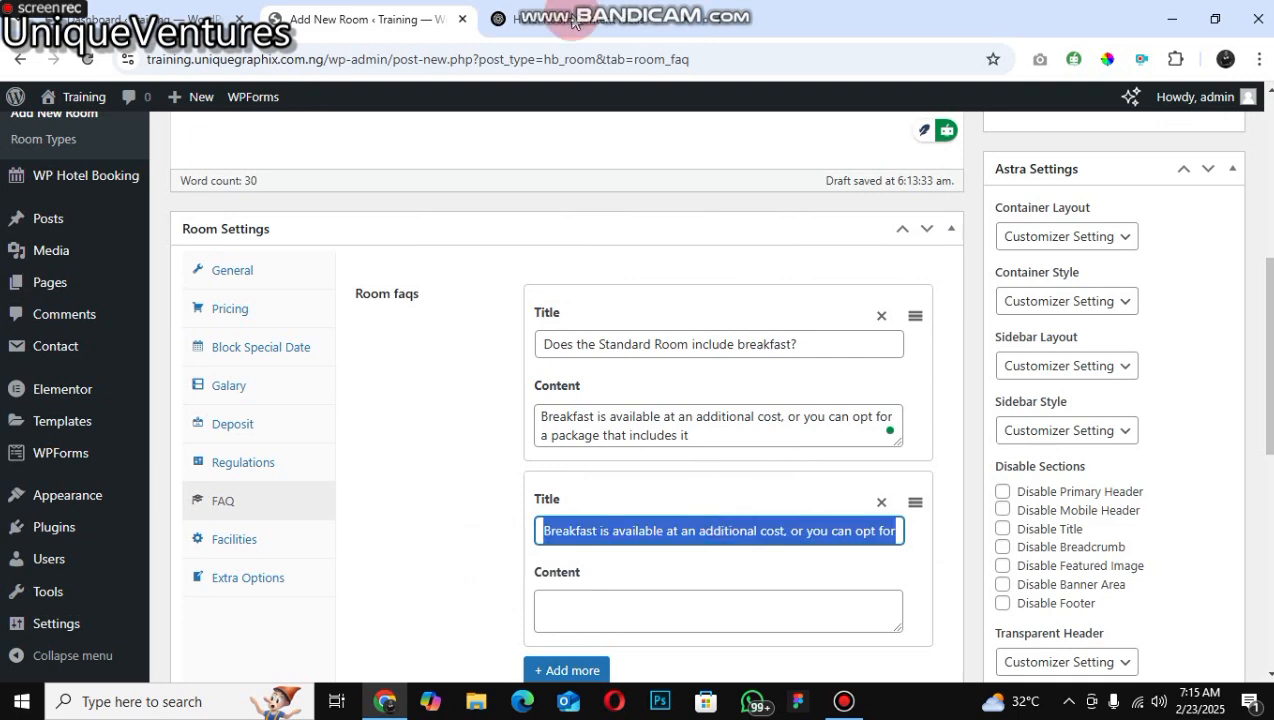
pyautogui.write('Can I request an extra bed?')
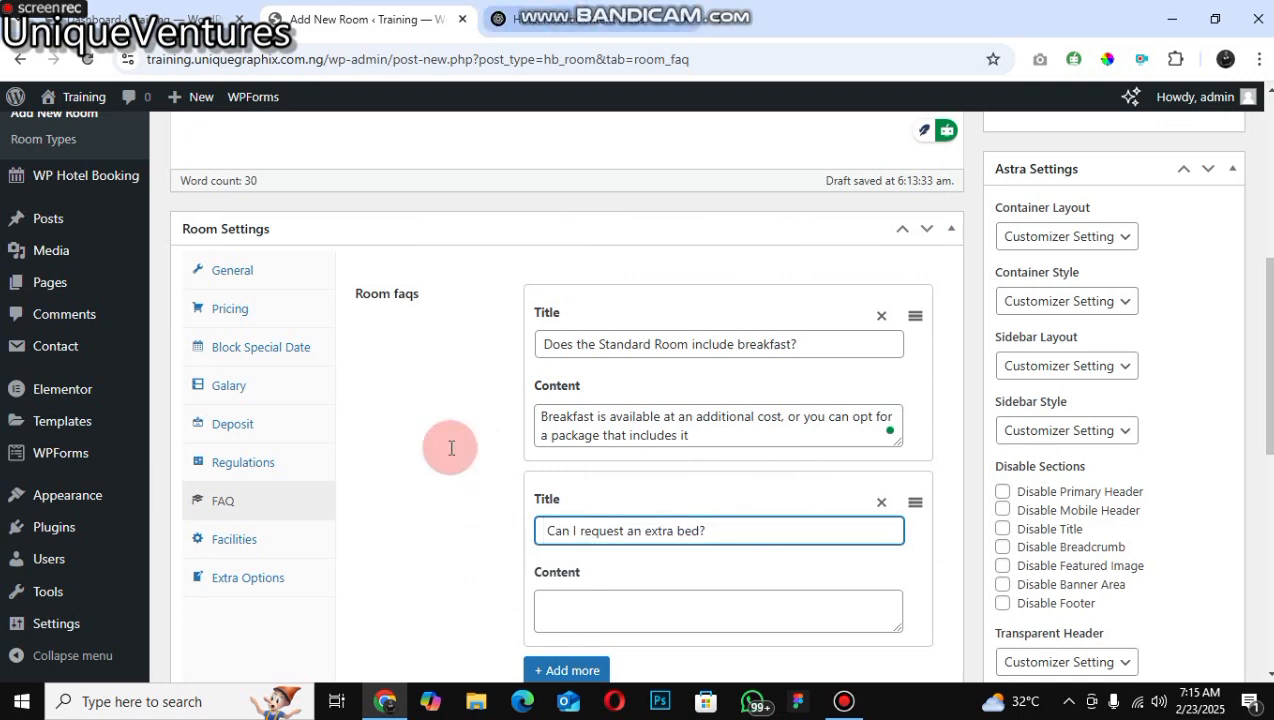
# Step: Paste "Unfortunately, extra beds are not available for this room type." as plain text into the second FAQ's content
pyautogui.hotkey('ctrl', 'Tab')
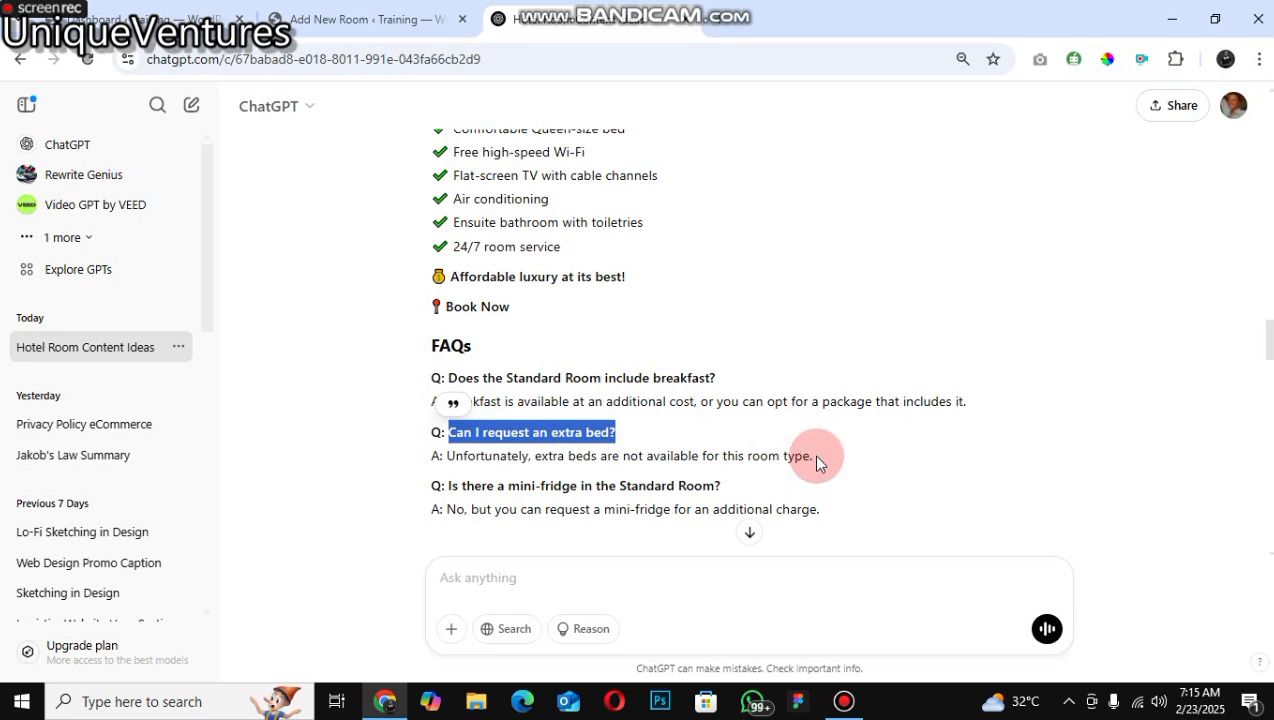
pyautogui.tripleClick(812, 454)
pyautogui.moveTo(808, 444); pyautogui.dragTo(812, 450)
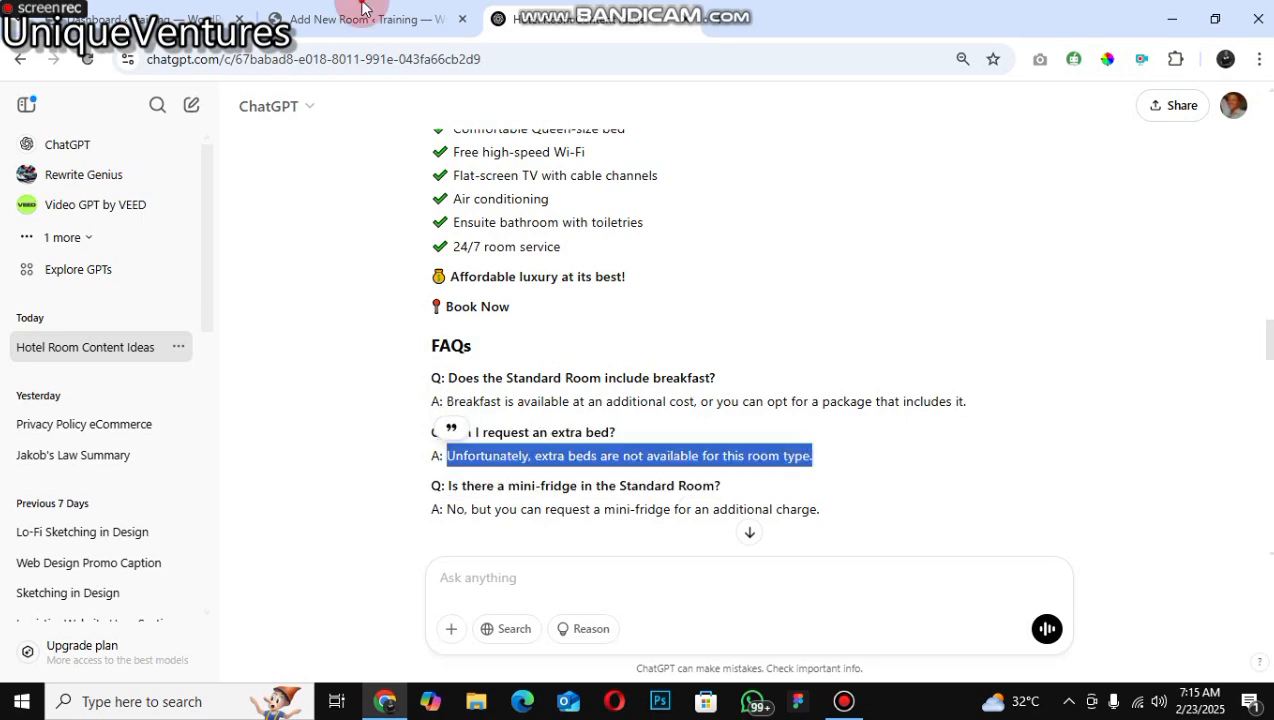
pyautogui.rightClick(797, 457)
pyautogui.click(853, 217)
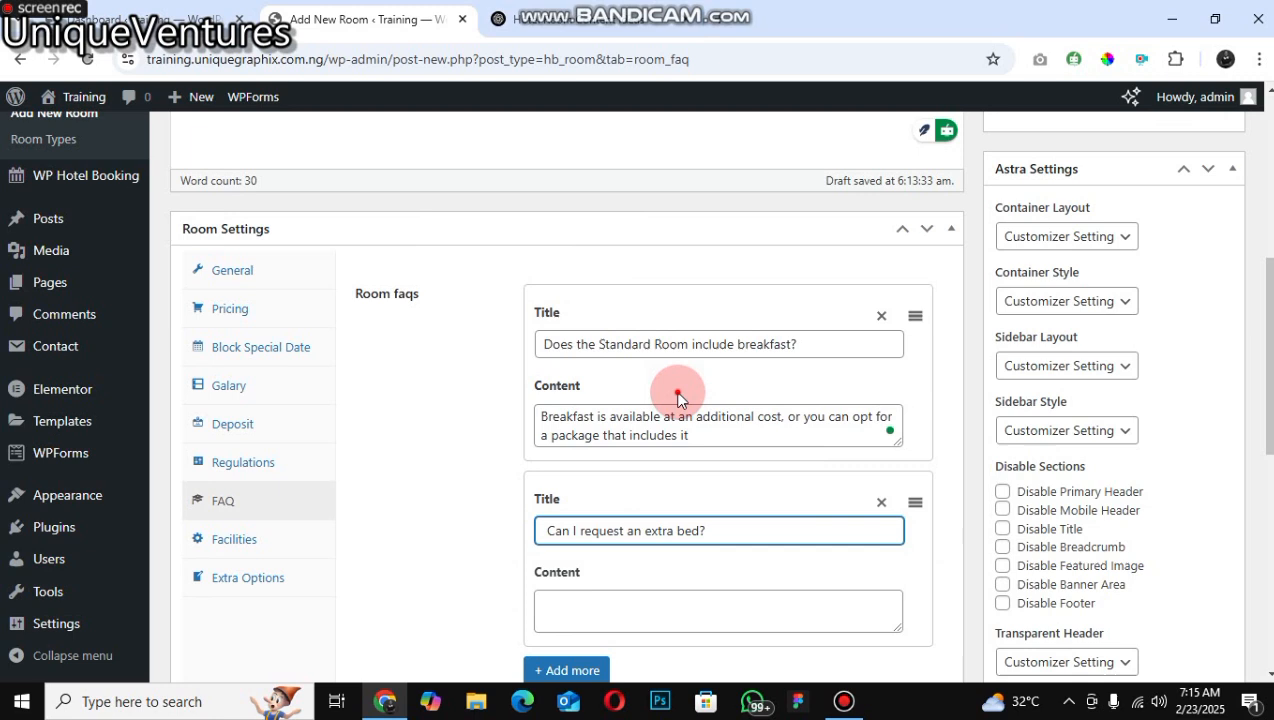
pyautogui.rightClick(648, 606)
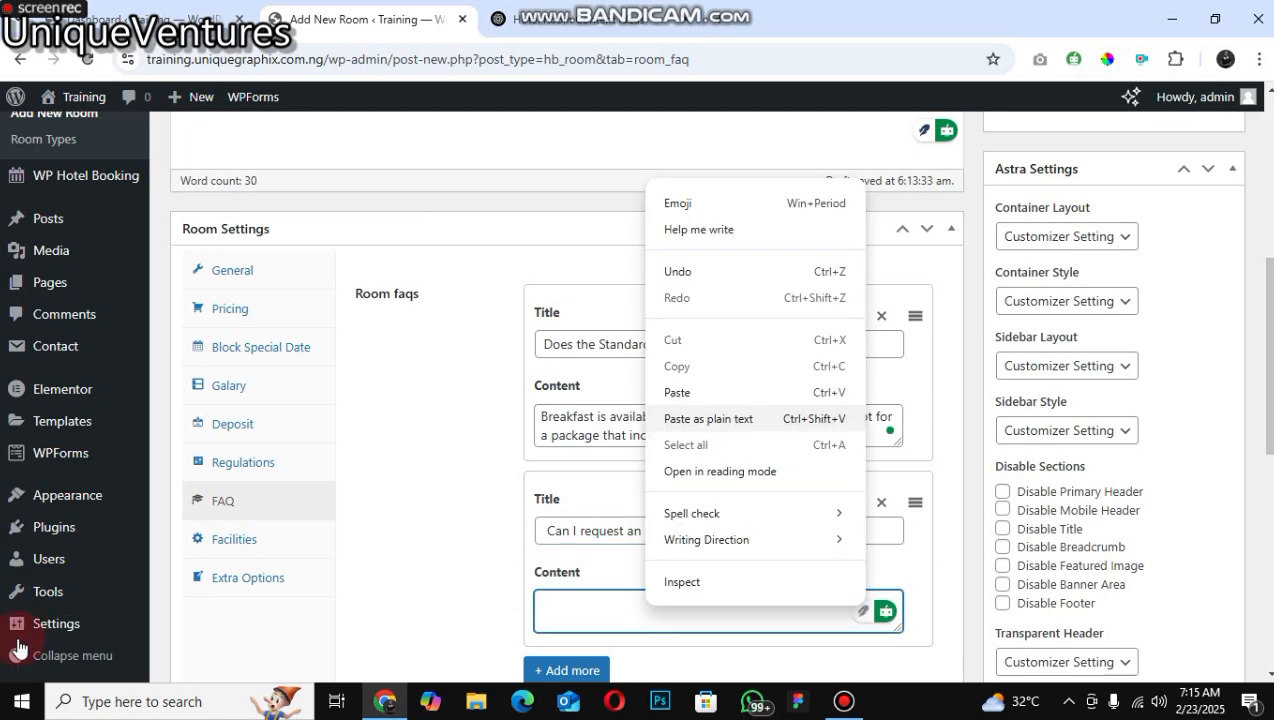
pyautogui.click(708, 419)
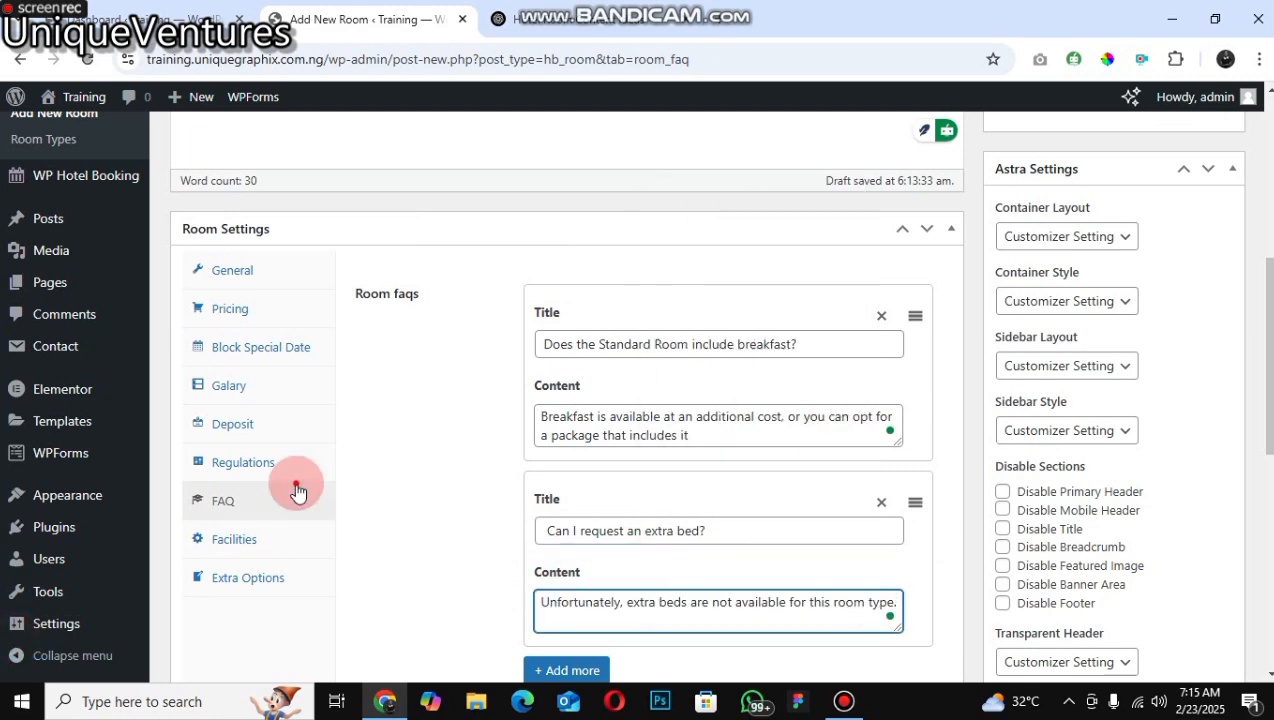
# Step: Add a room facility and paste ChatGPT's amenity list, from Free high-speed Wi-Fi to 24/7 room service, as its label
pyautogui.click(234, 540)
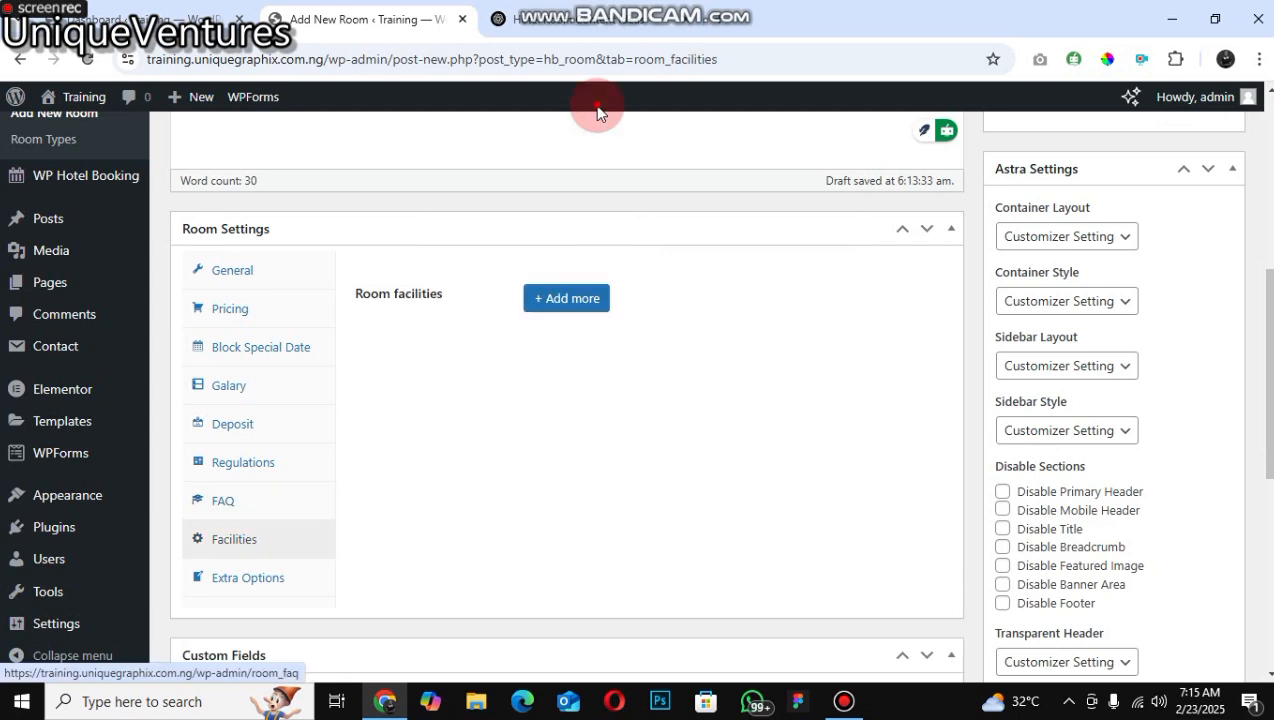
pyautogui.click(566, 298)
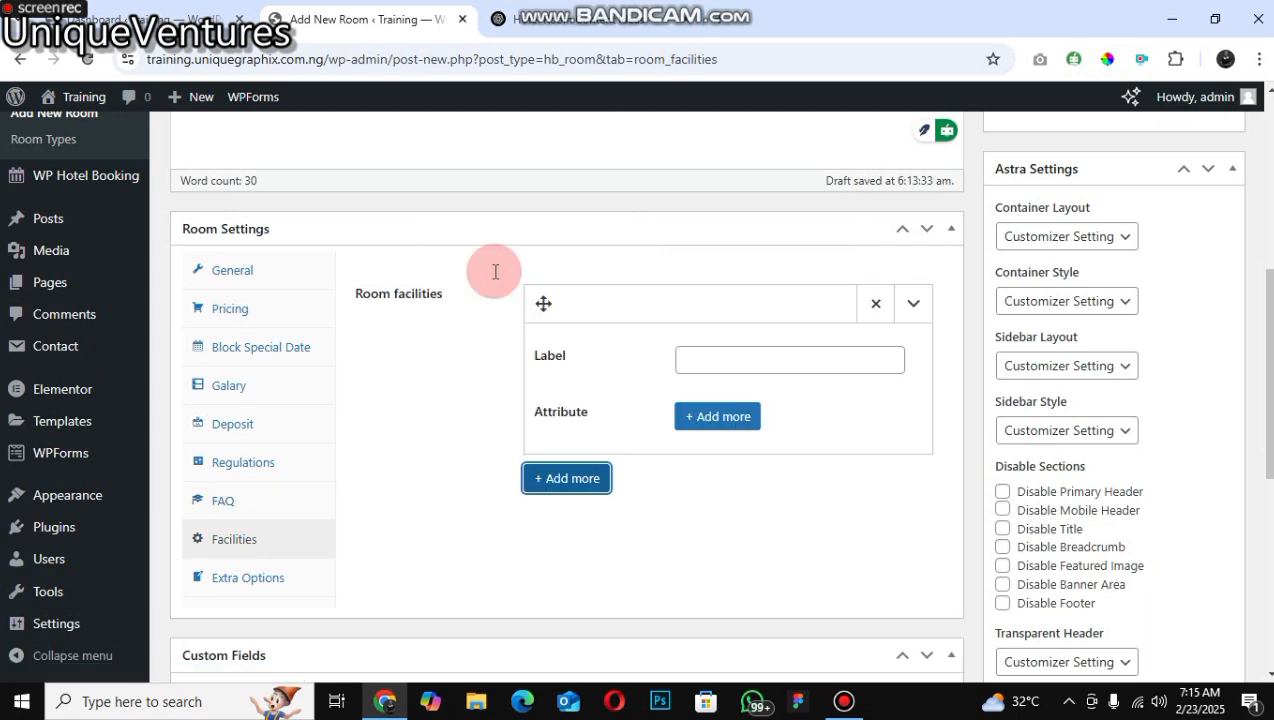
pyautogui.hotkey('ctrl', 'Tab')
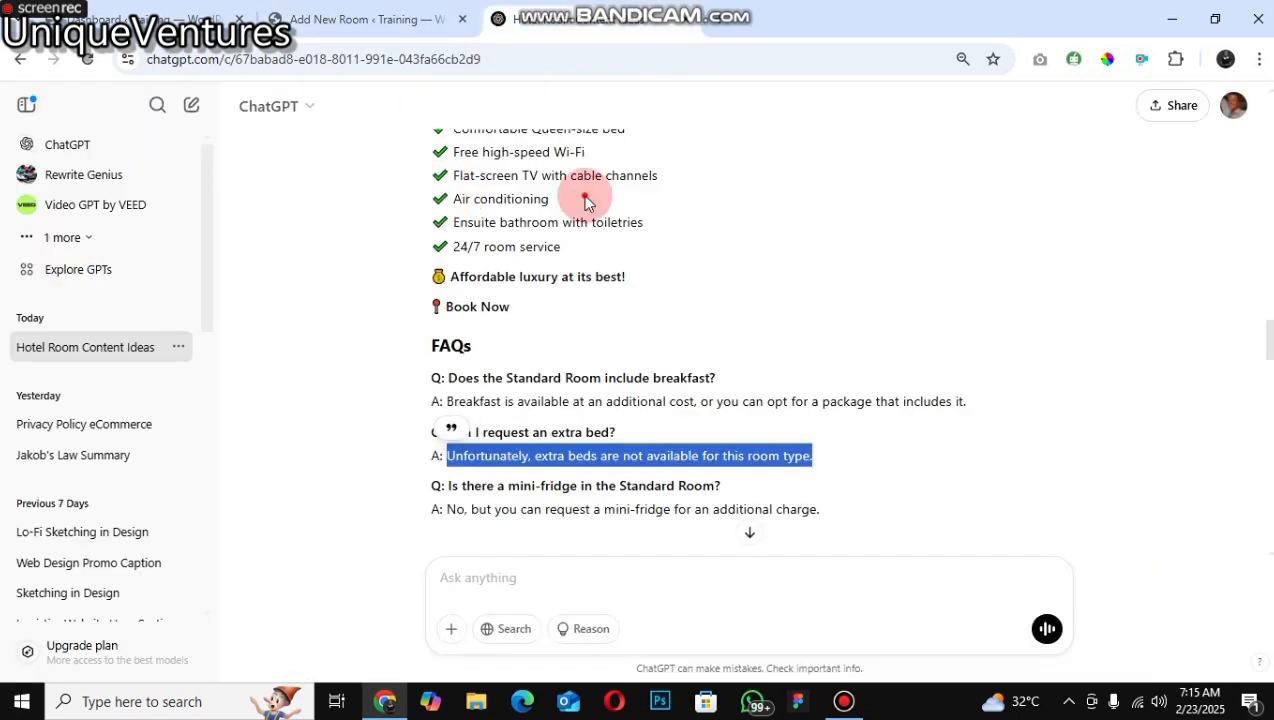
pyautogui.moveTo(463, 199); pyautogui.dragTo(483, 174)
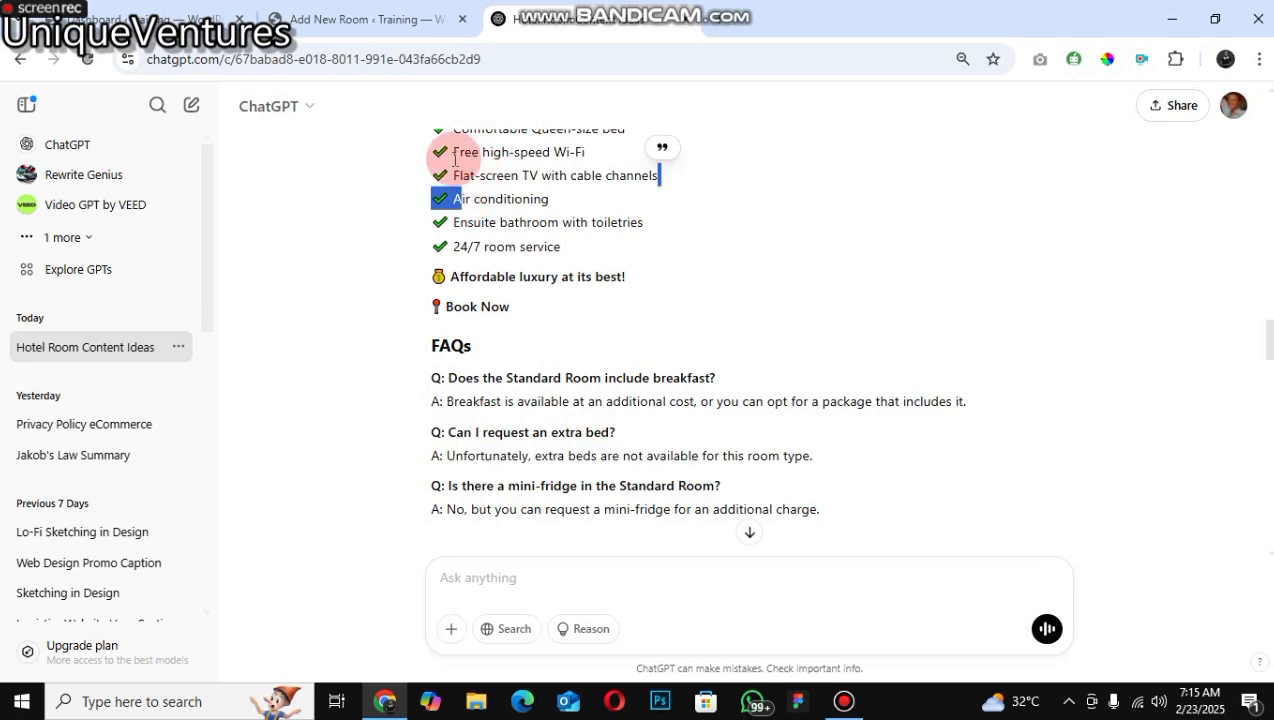
pyautogui.moveTo(459, 153); pyautogui.dragTo(471, 153)
pyautogui.moveTo(551, 269); pyautogui.dragTo(542, 204)
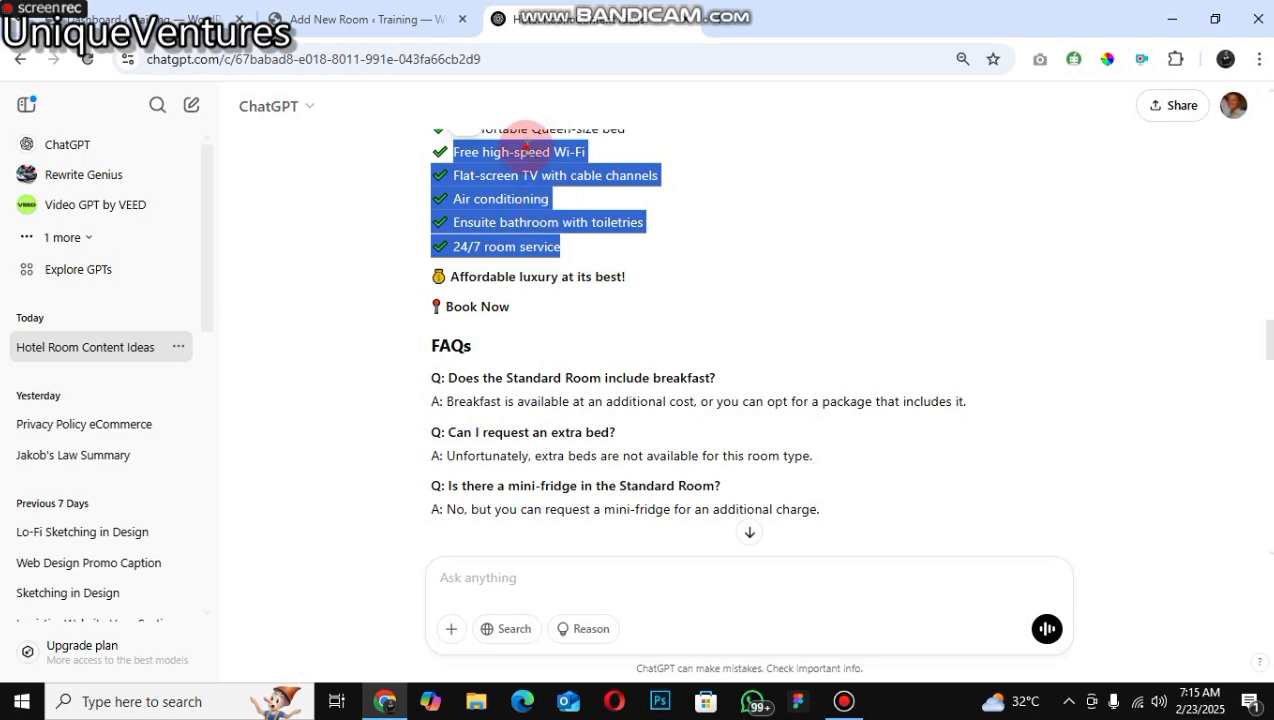
pyautogui.rightClick(544, 208)
pyautogui.click(513, 435)
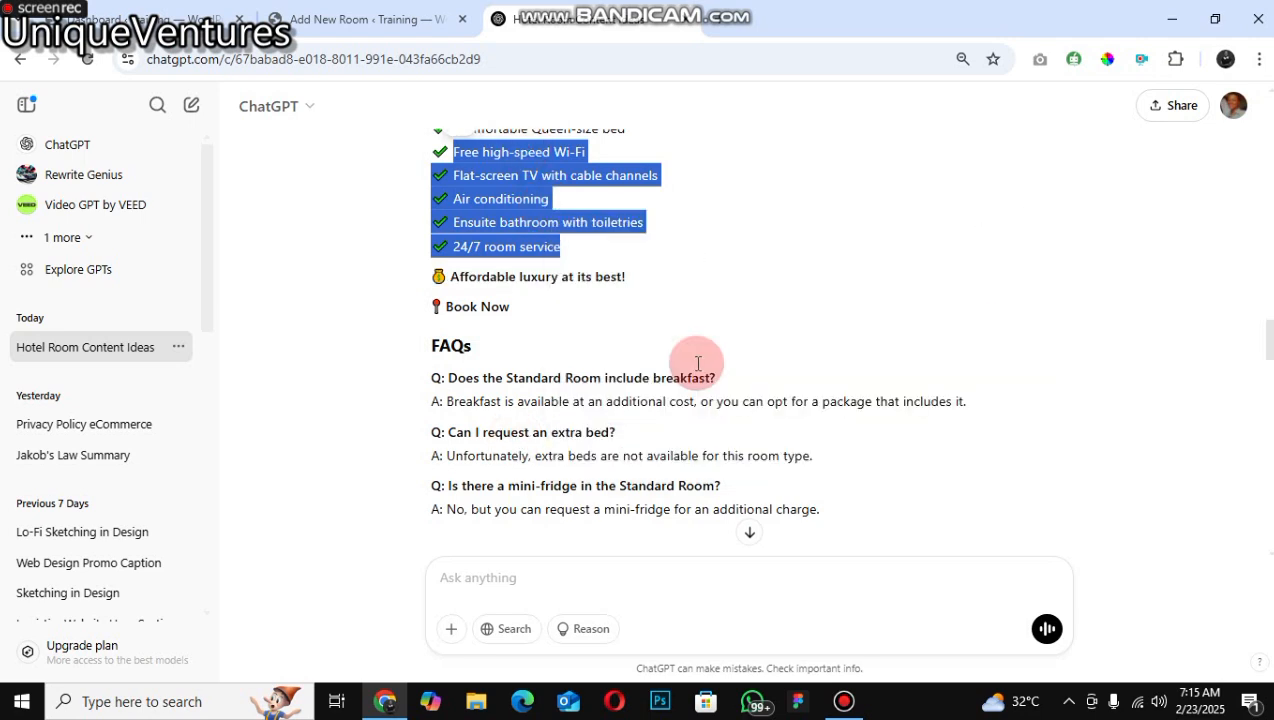
pyautogui.hotkey('ctrl', 'shift', 'Tab')
pyautogui.click(744, 361)
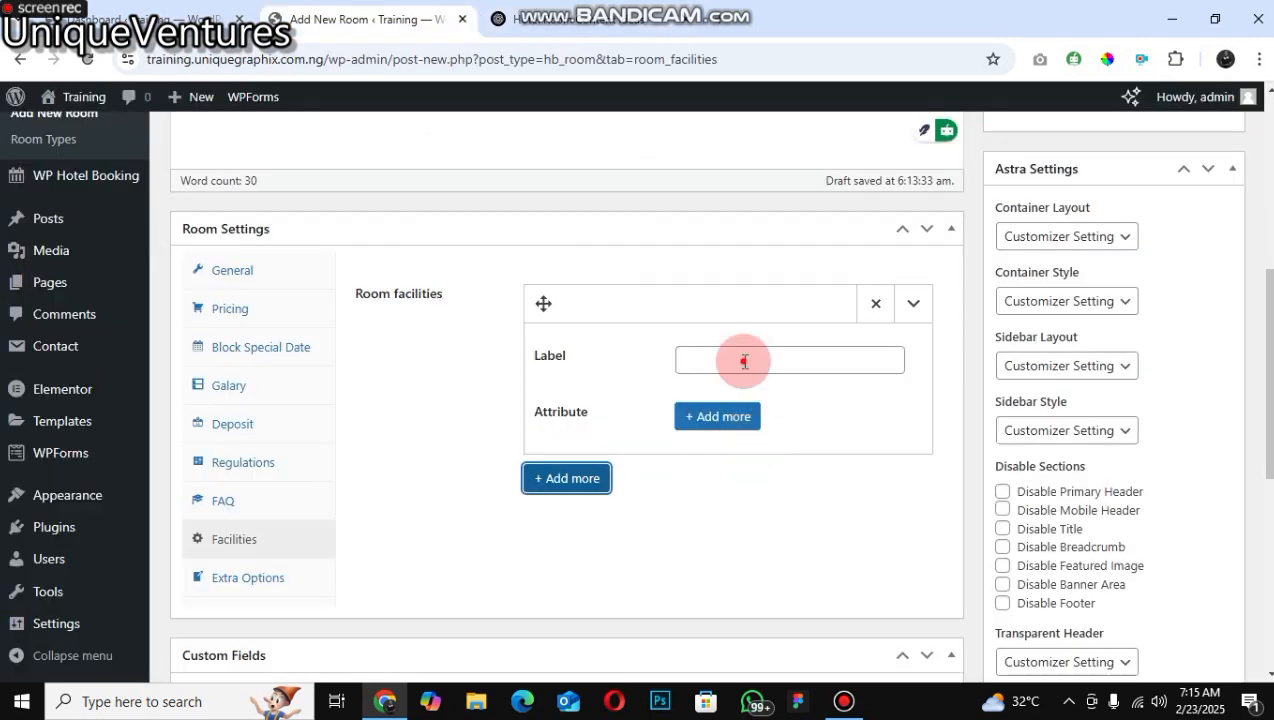
pyautogui.rightClick(744, 361)
pyautogui.click(730, 469)
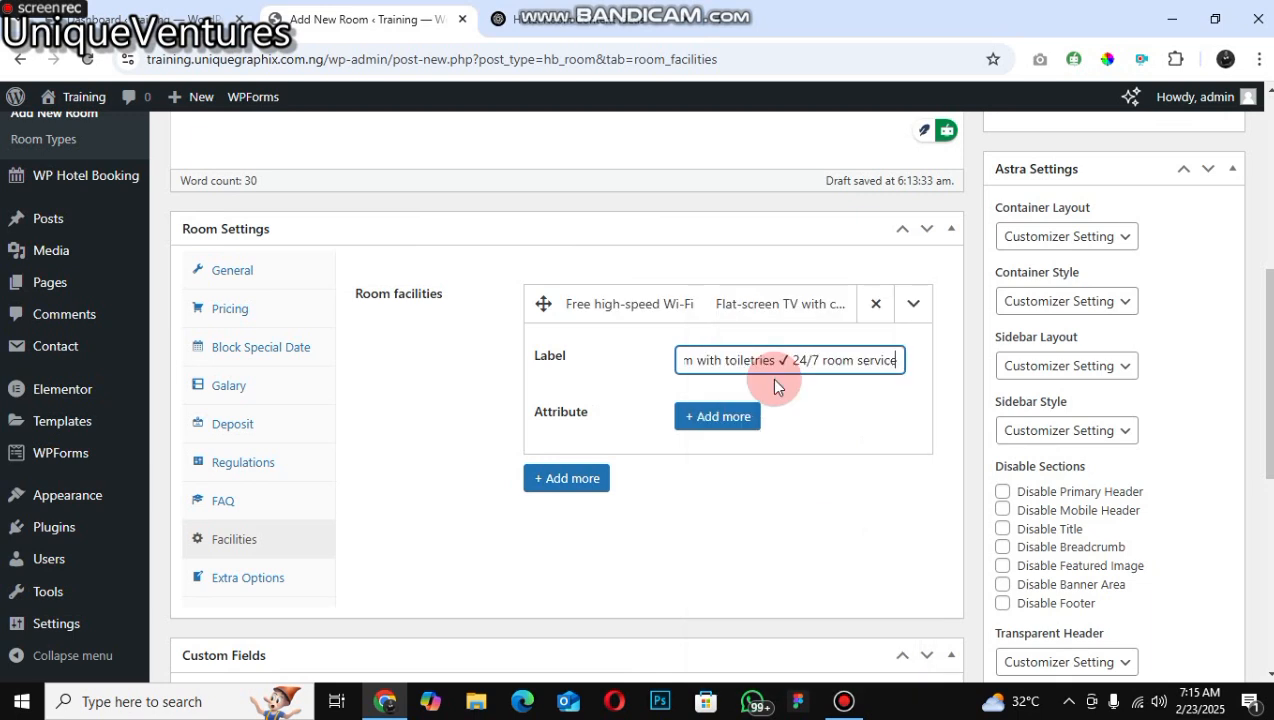
pyautogui.click(214, 580)
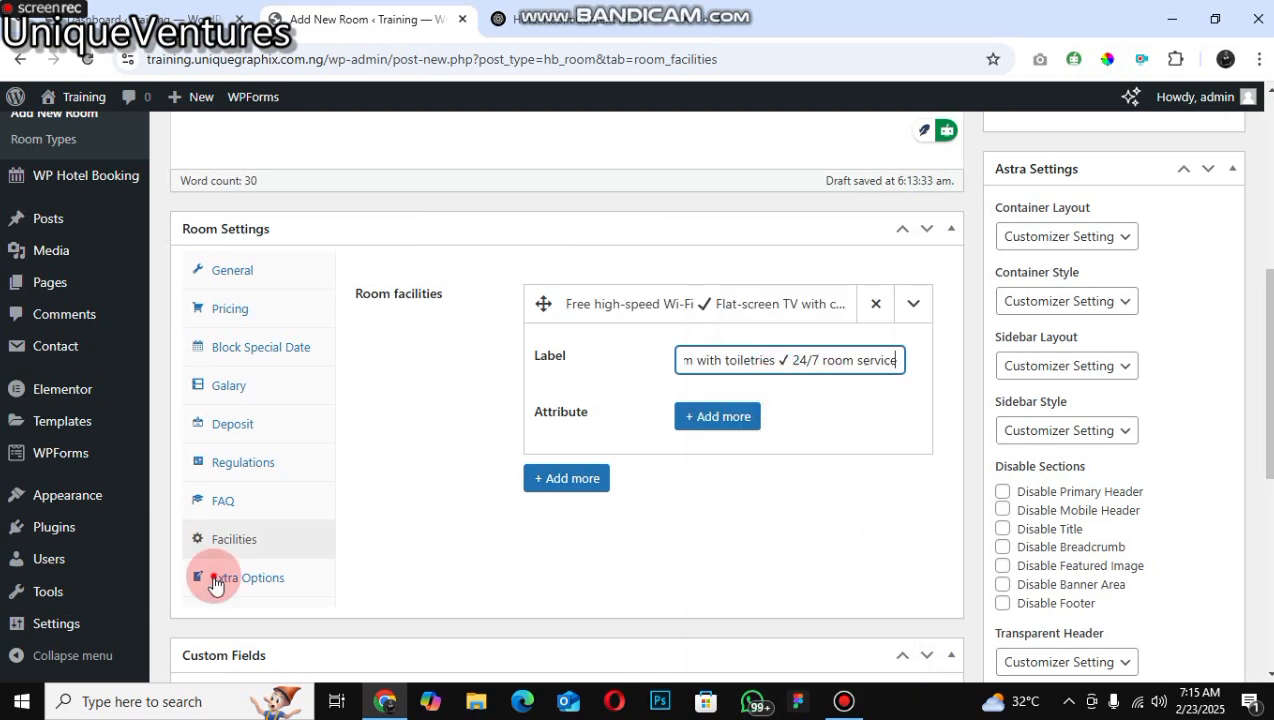
pyautogui.click(560, 484)
pyautogui.click(301, 539)
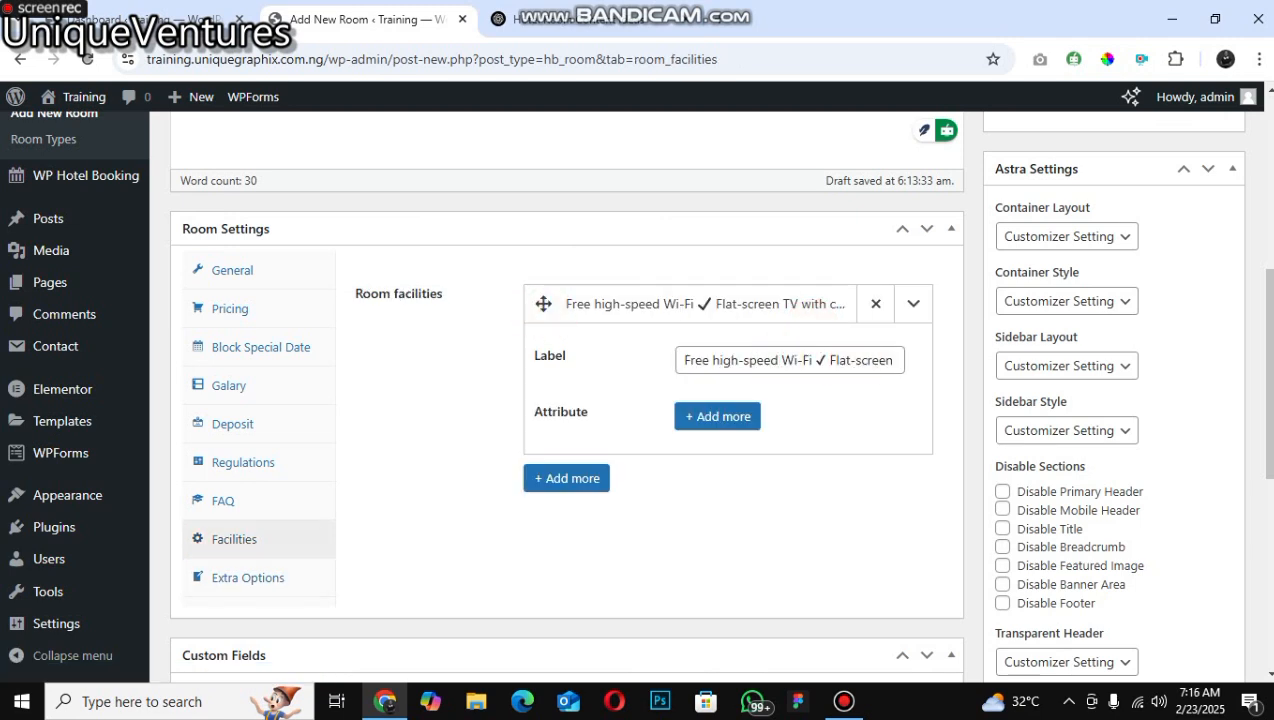
pyautogui.click(690, 320)
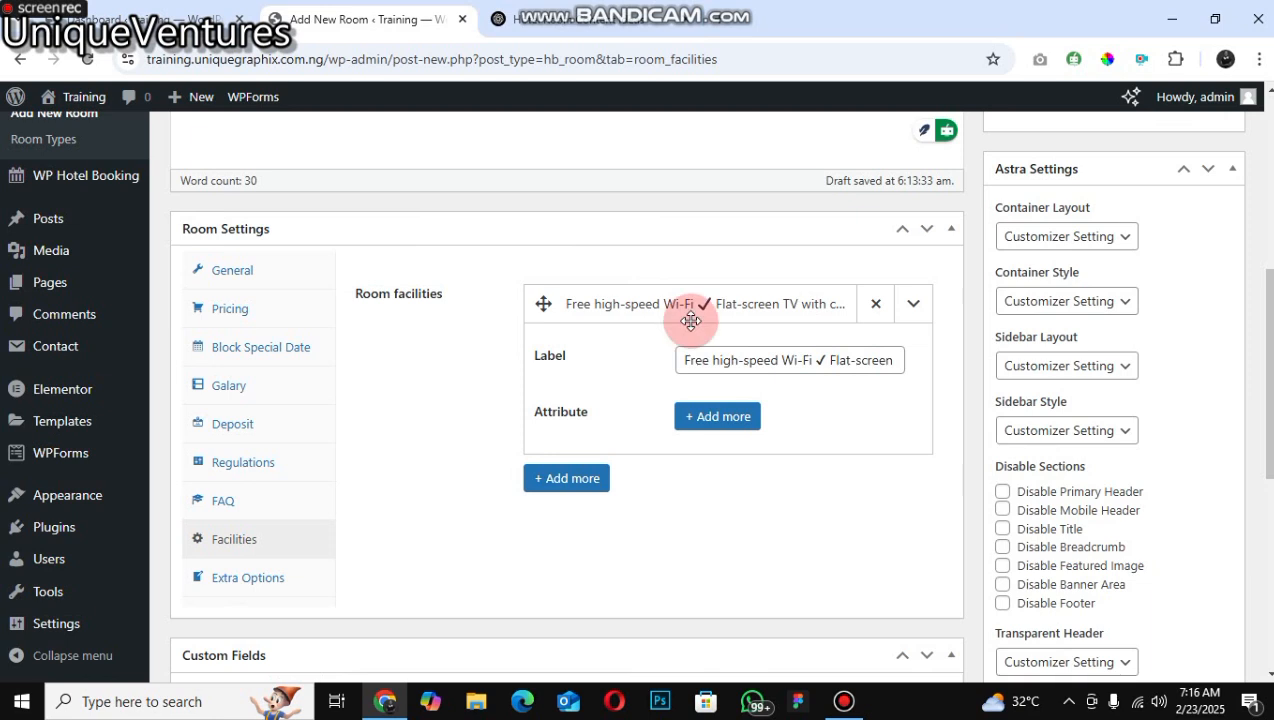
# Step: Assign the room to the Standard room type in the Room Types box
pyautogui.click(505, 590)
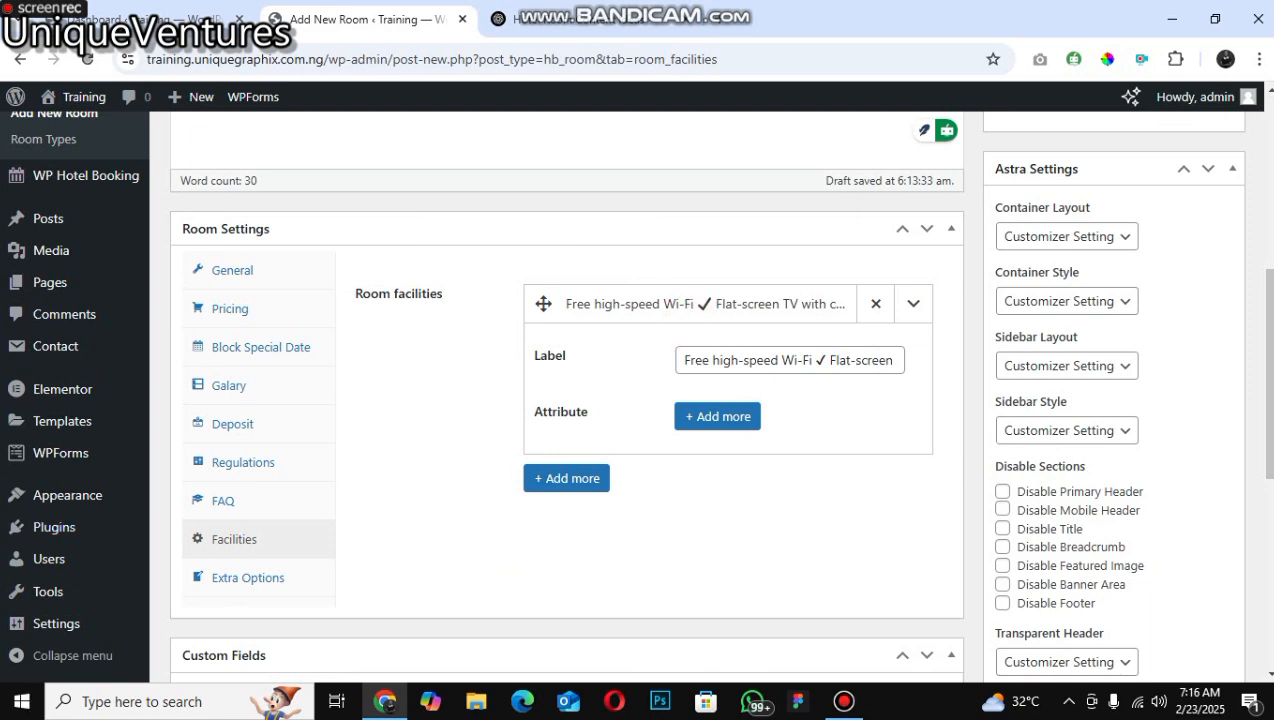
pyautogui.scroll(5, 1137, 444)
pyautogui.click(1016, 462)
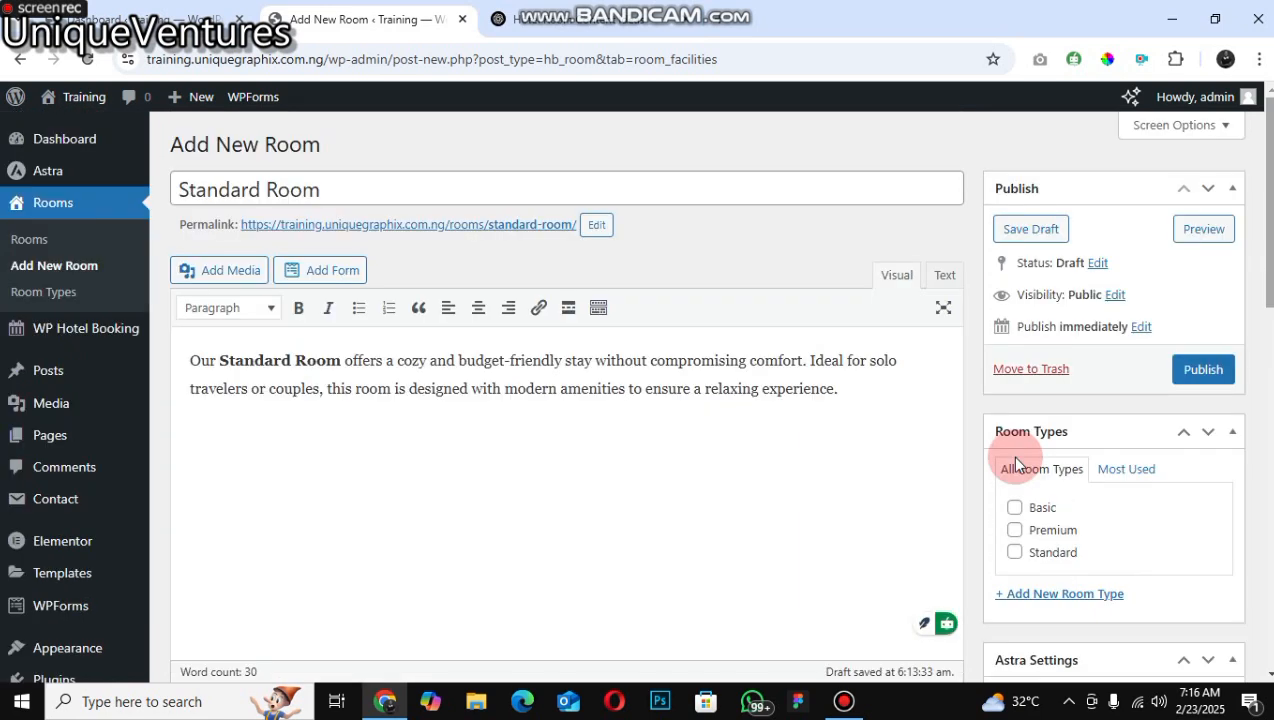
pyautogui.click(1015, 530)
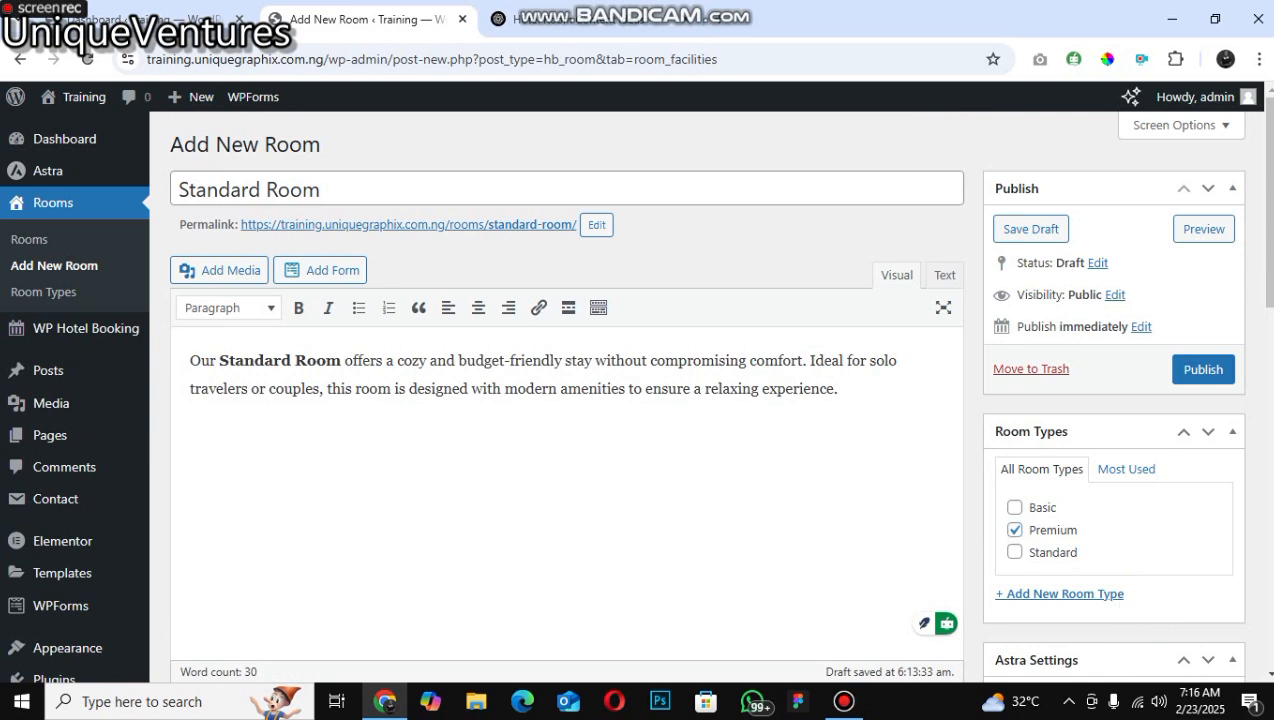
pyautogui.click(1015, 552)
pyautogui.click(1015, 530)
# Step: Set the already selected hotel-meal.jpg from the Media Library as the room's featured image
pyautogui.scroll(-5, 1038, 243)
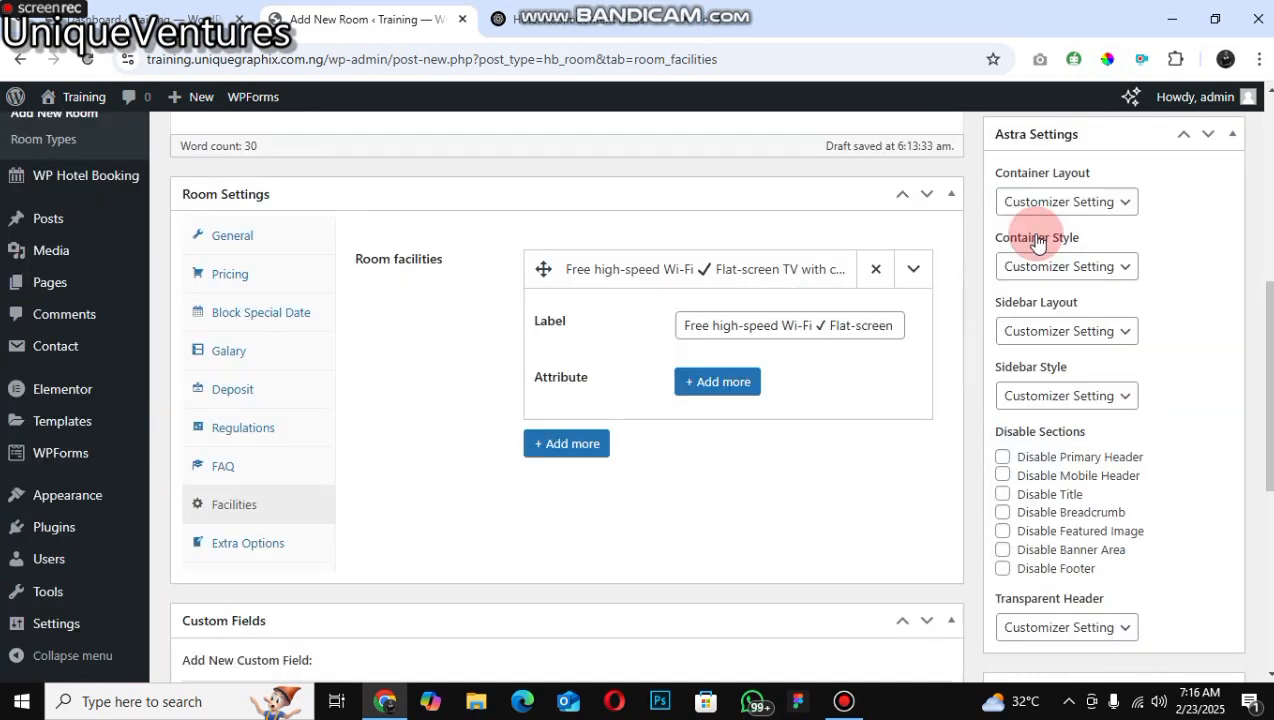
pyautogui.scroll(-5, 1038, 243)
pyautogui.press('Tab')
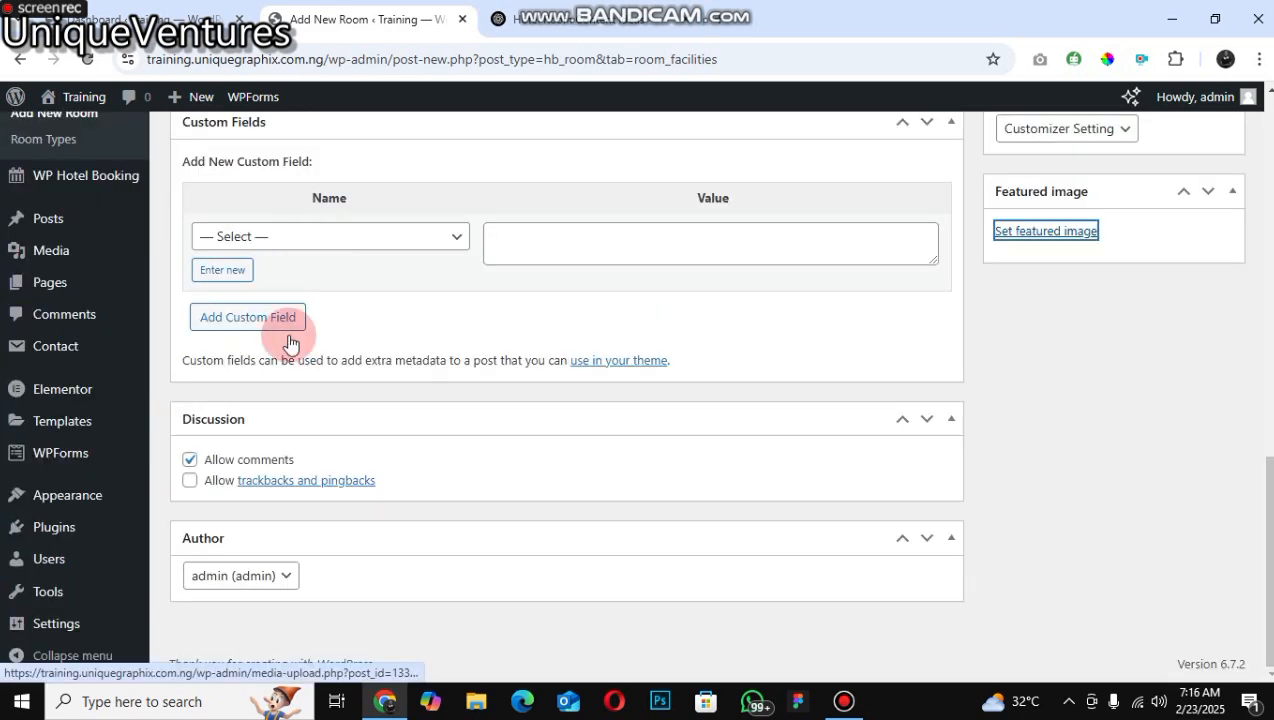
pyautogui.press('Return')
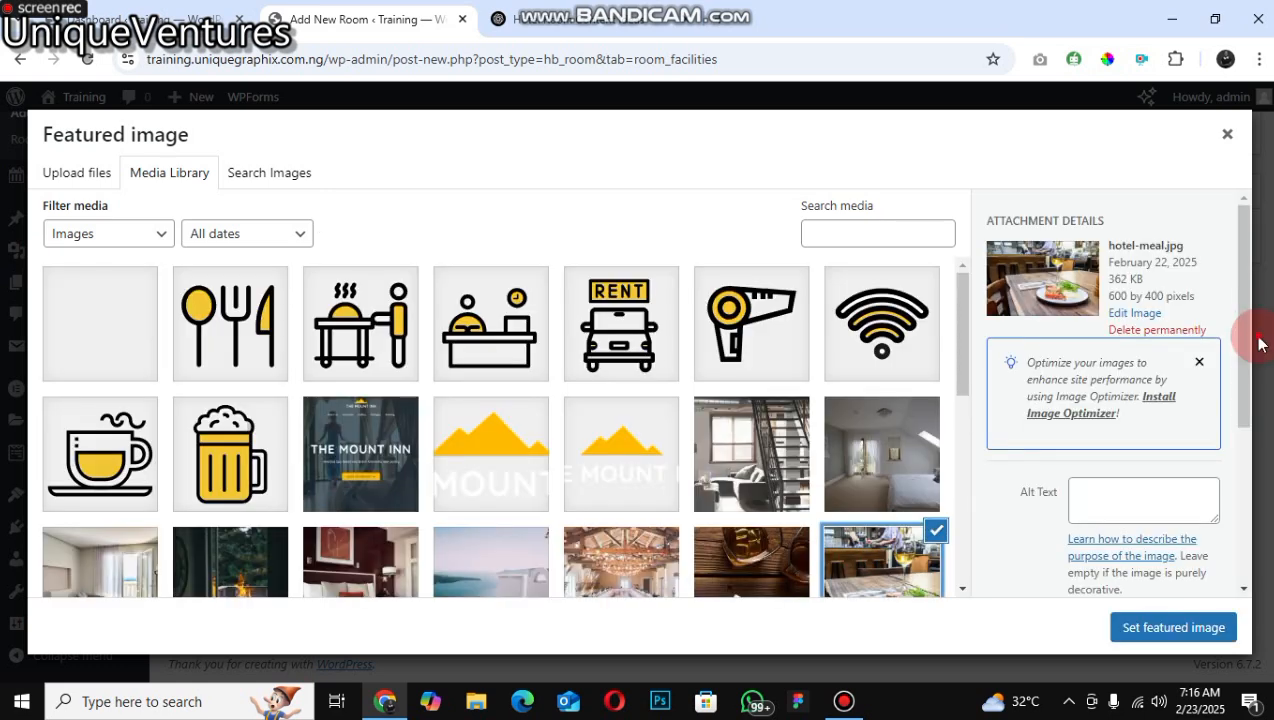
pyautogui.click(1173, 627)
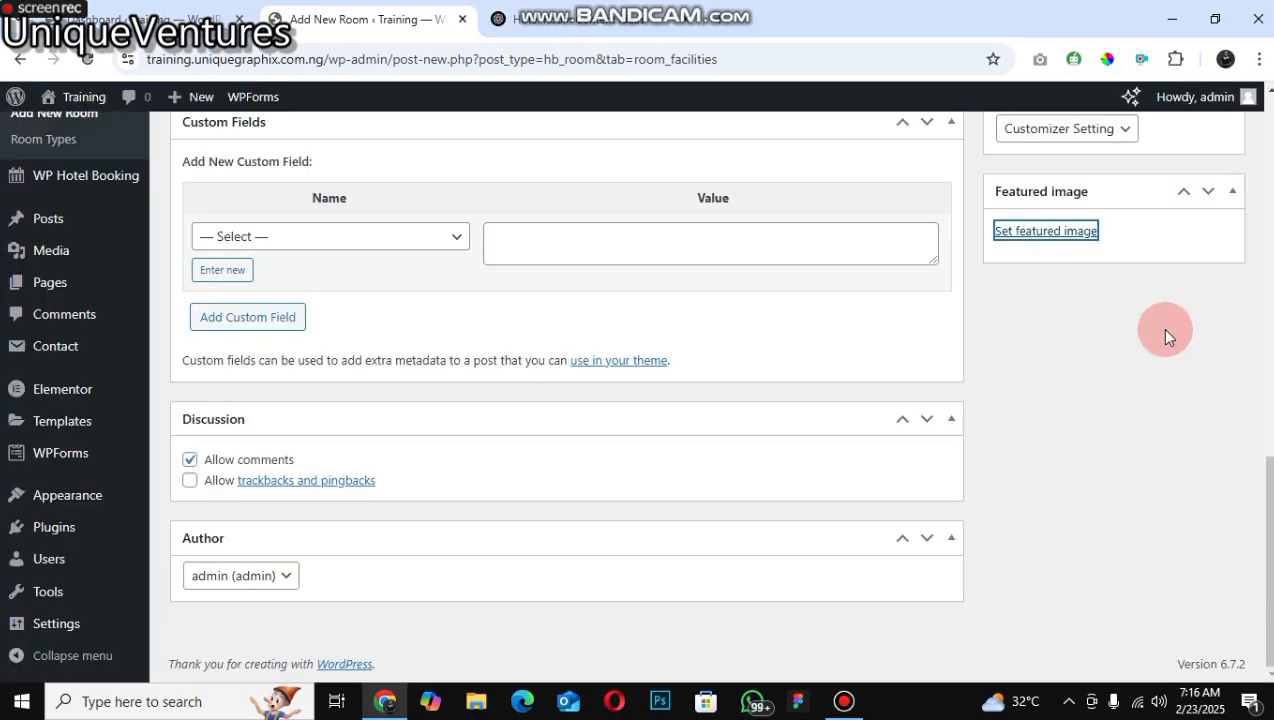
# Step: Publish the Standard Room
pyautogui.scroll(5, 1240, 372)
pyautogui.scroll(5, 1235, 372)
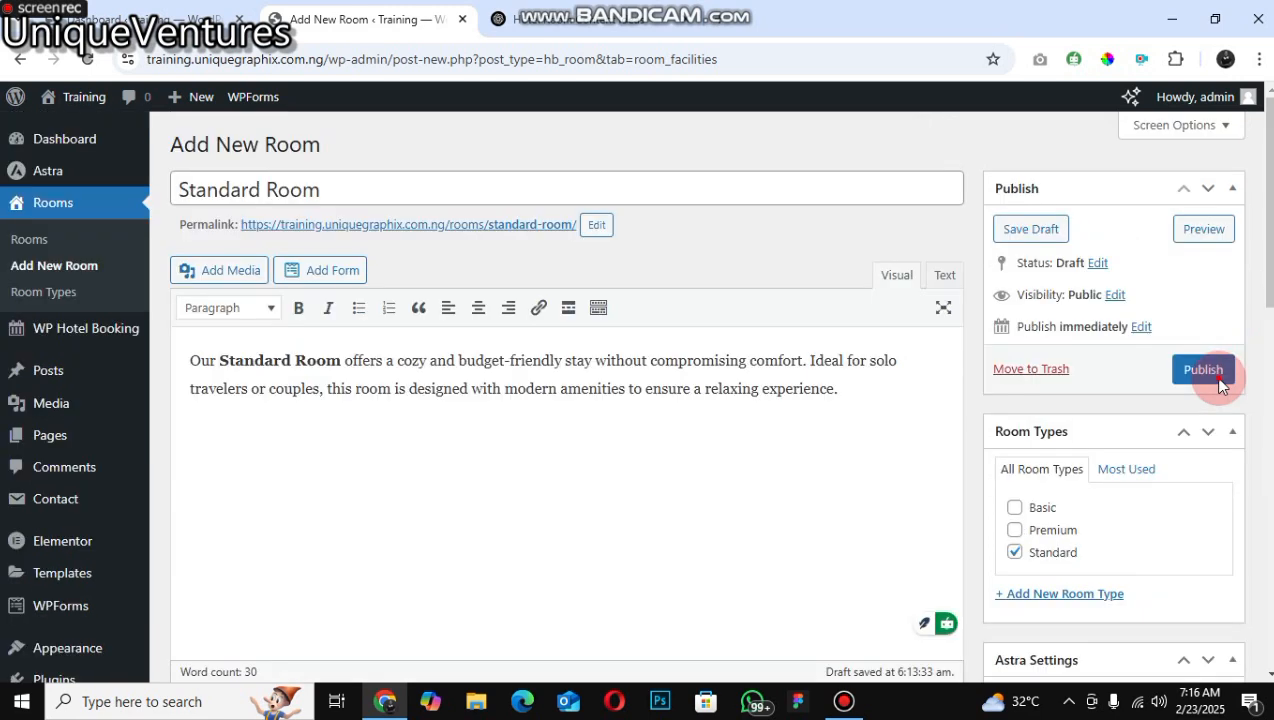
pyautogui.click(1224, 382)
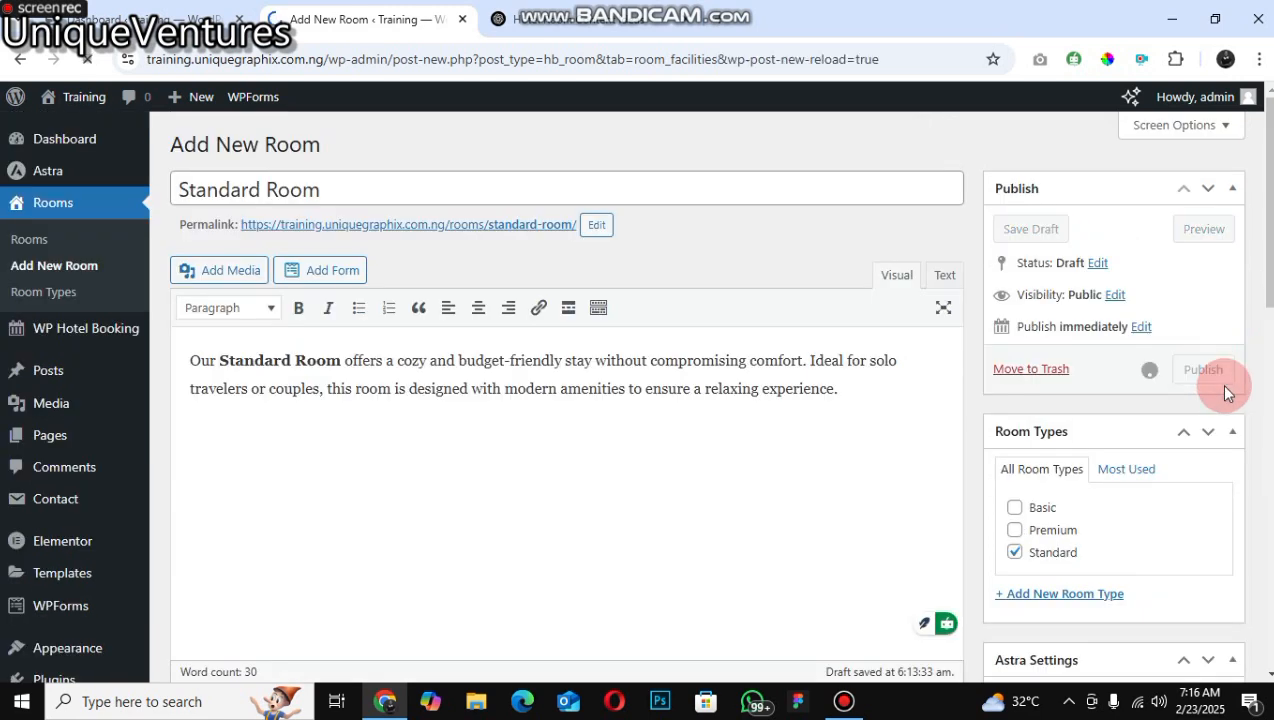
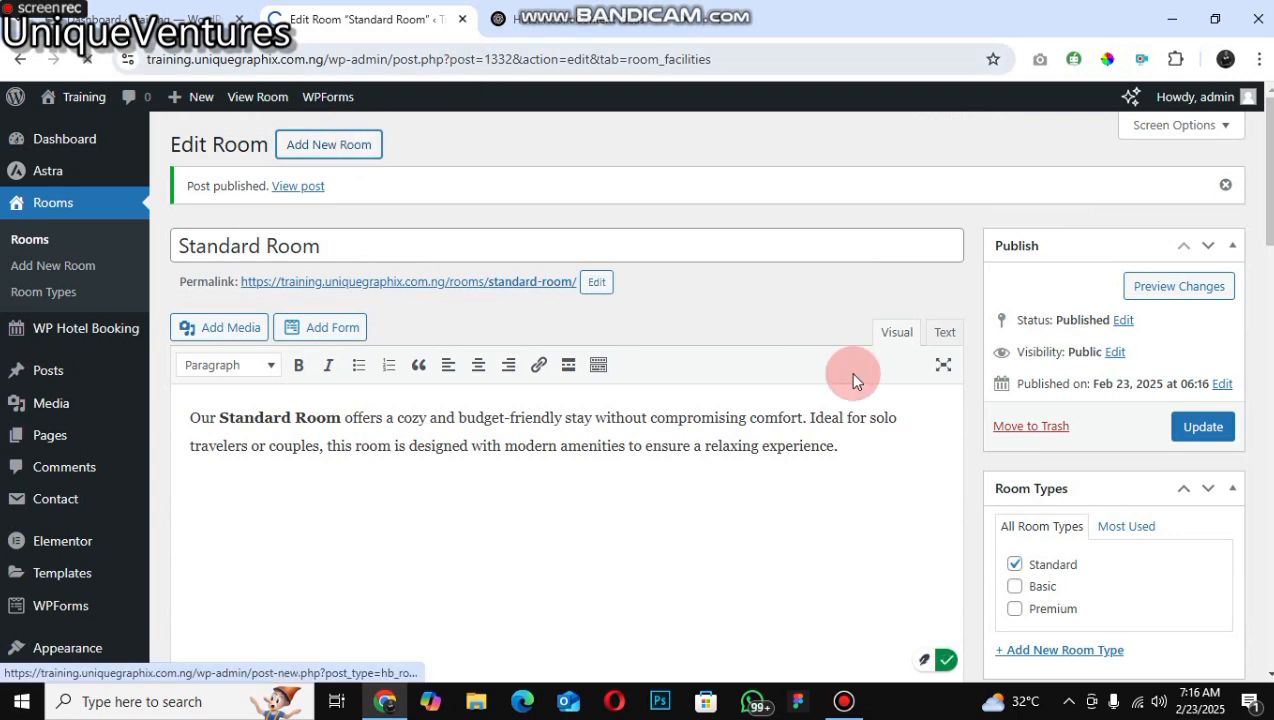
# Step: Copy the Deluxe Room heading from the ChatGPT answer and paste it as the new room's title
pyautogui.hotkey('ctrl', 'Tab')
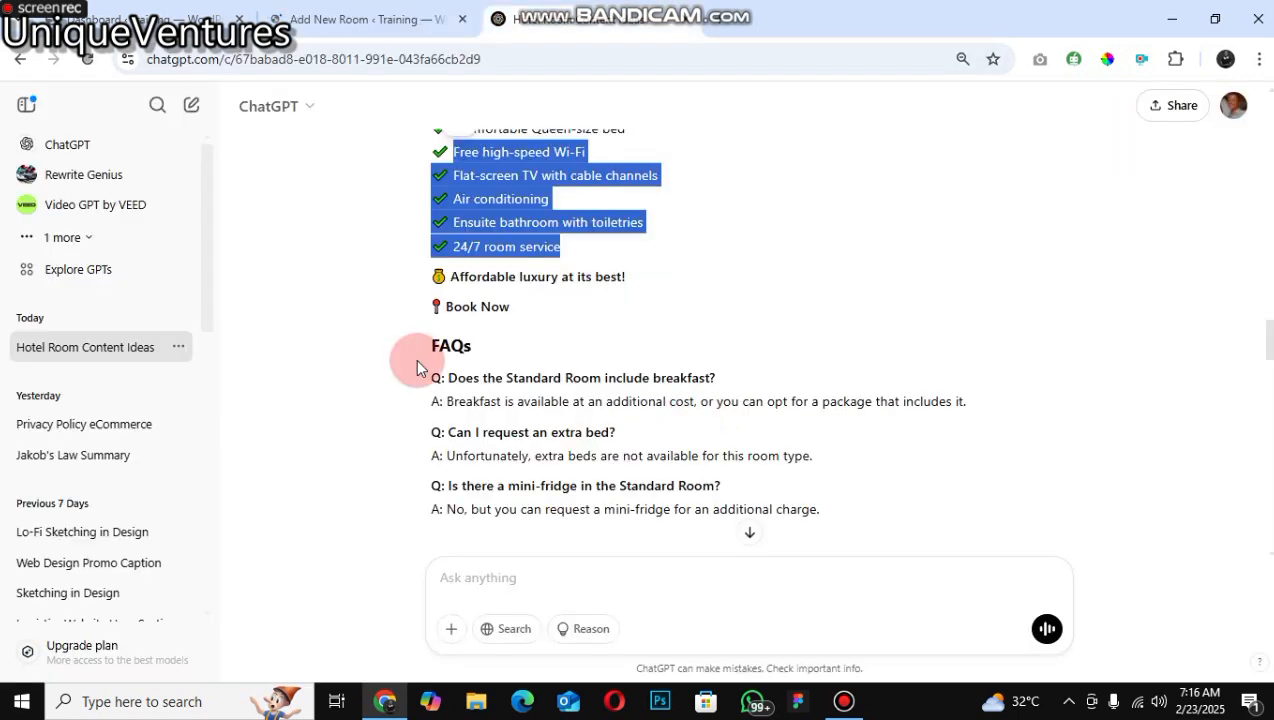
pyautogui.scroll(-1, 415, 358)
pyautogui.scroll(-1, 465, 347)
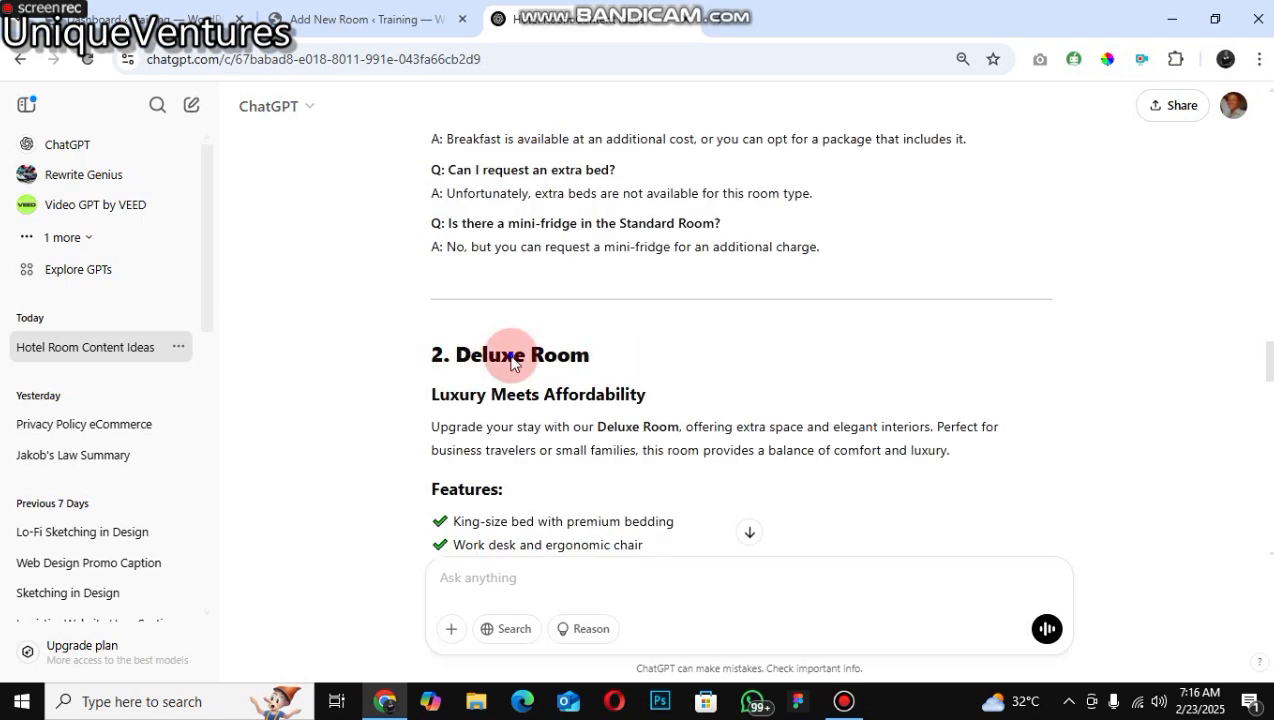
pyautogui.tripleClick(511, 360)
pyautogui.hotkey('ctrl', 'c')
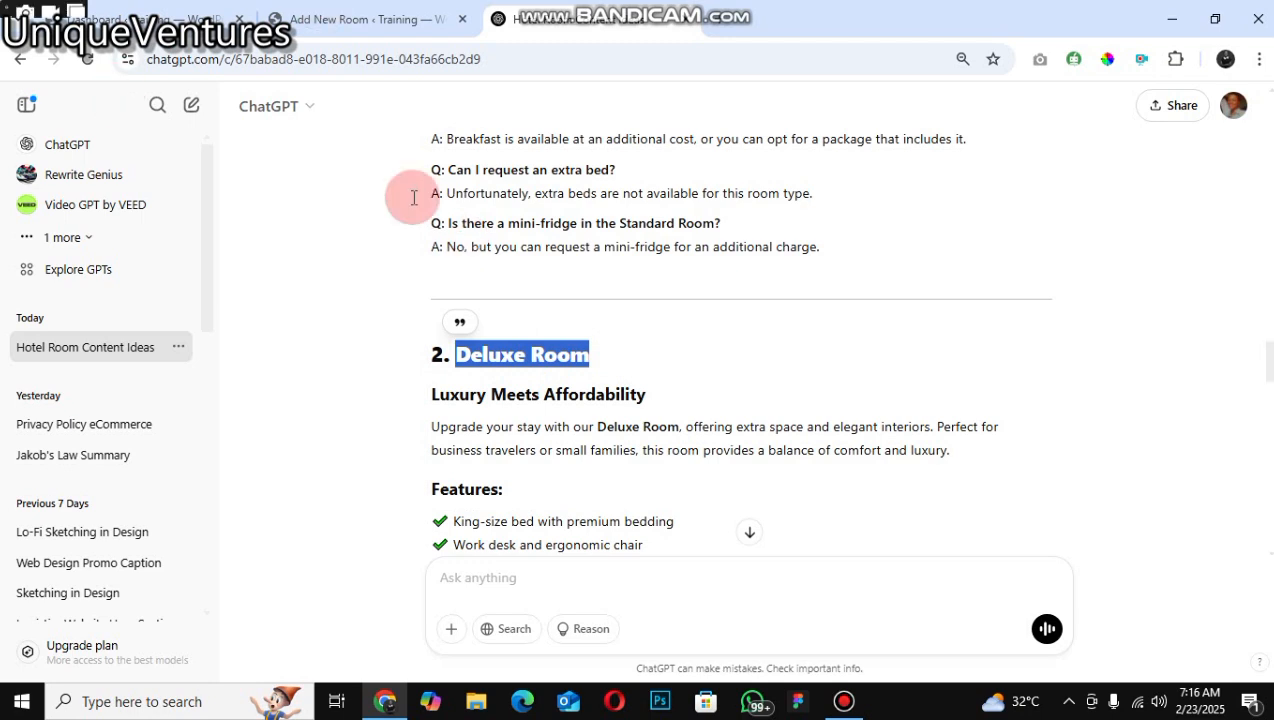
pyautogui.hotkey('ctrl', 'shift', 'Tab')
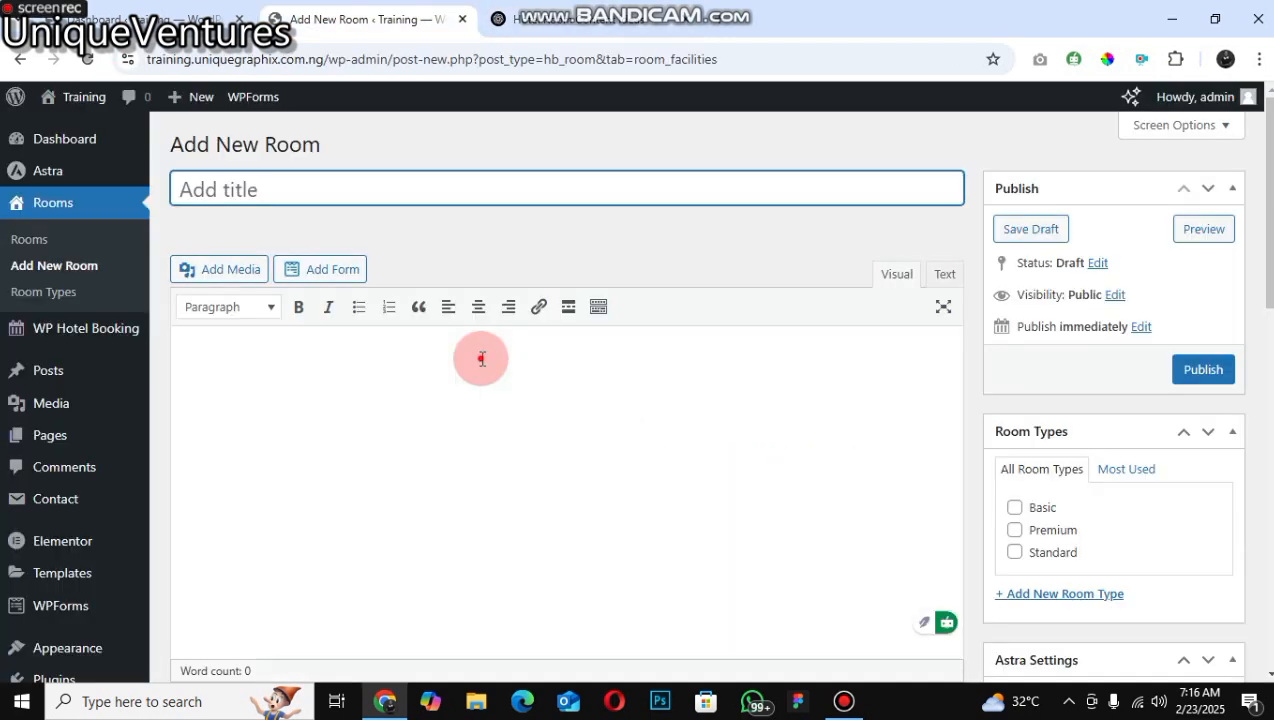
pyautogui.rightClick(531, 364)
pyautogui.click(480, 381)
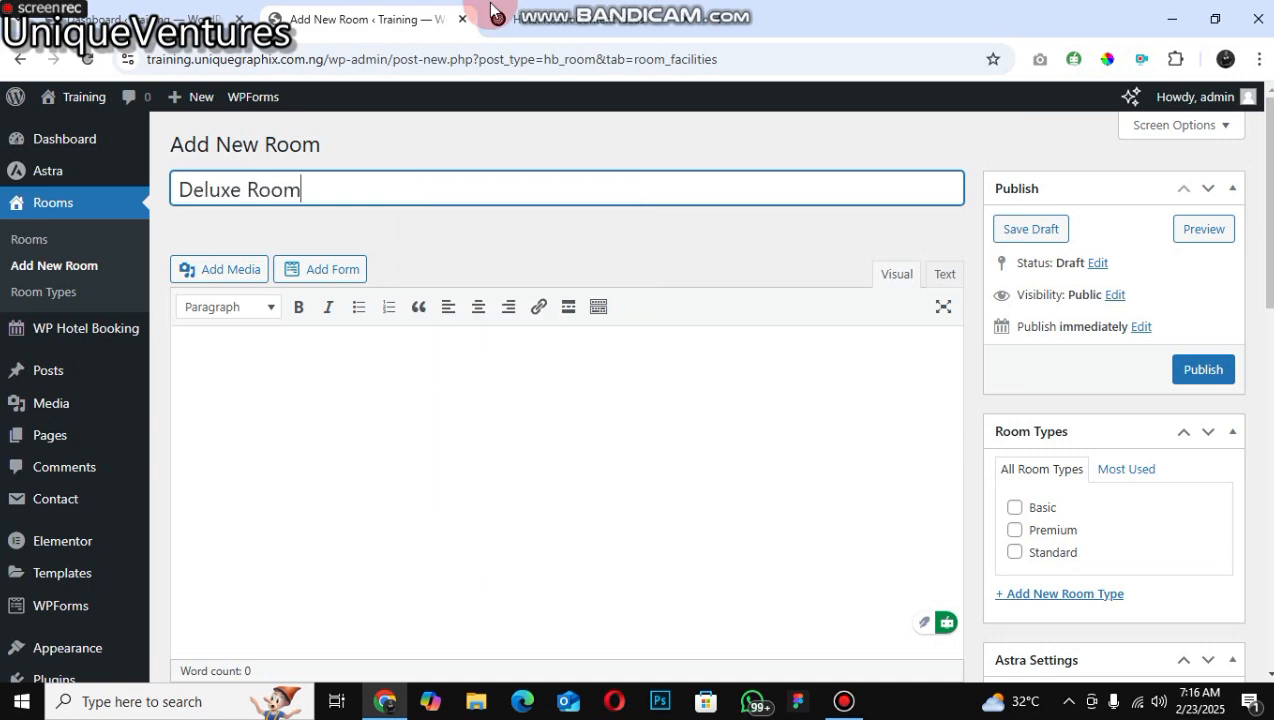
# Step: Copy the Deluxe Room description paragraph from ChatGPT and paste it into the room's content editor
pyautogui.click(502, 19)
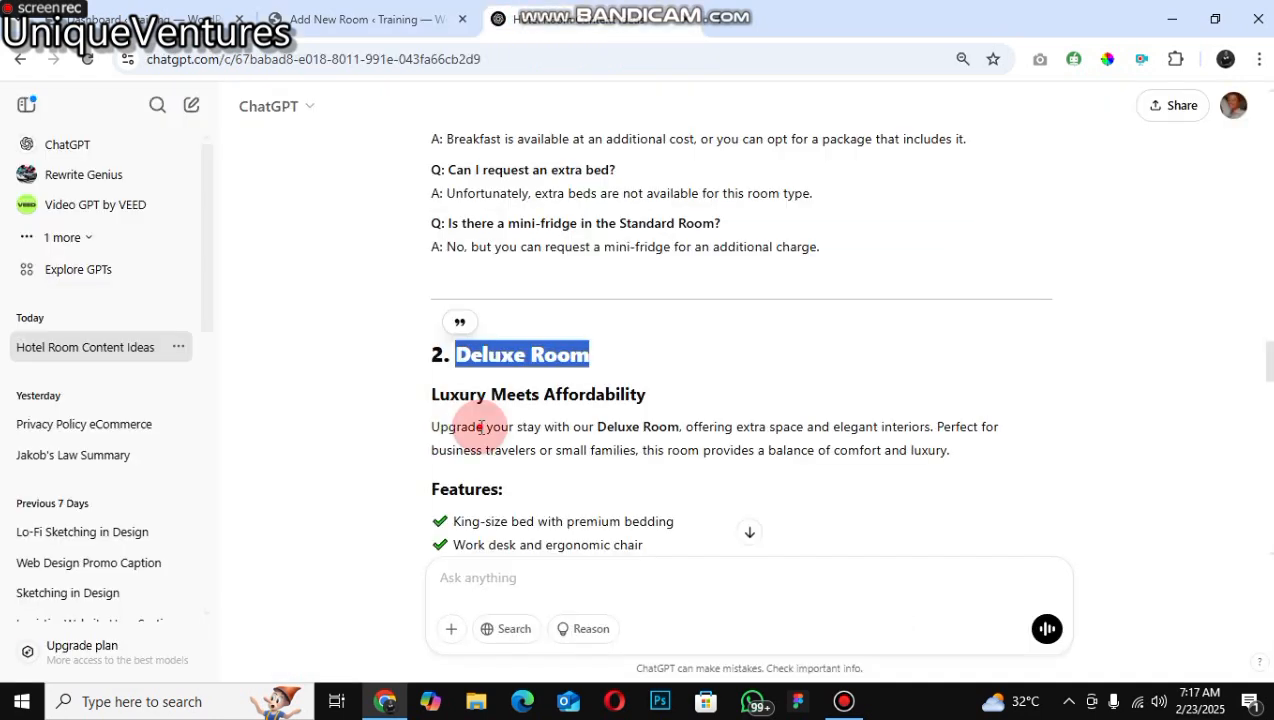
pyautogui.moveTo(432, 427); pyautogui.dragTo(945, 447)
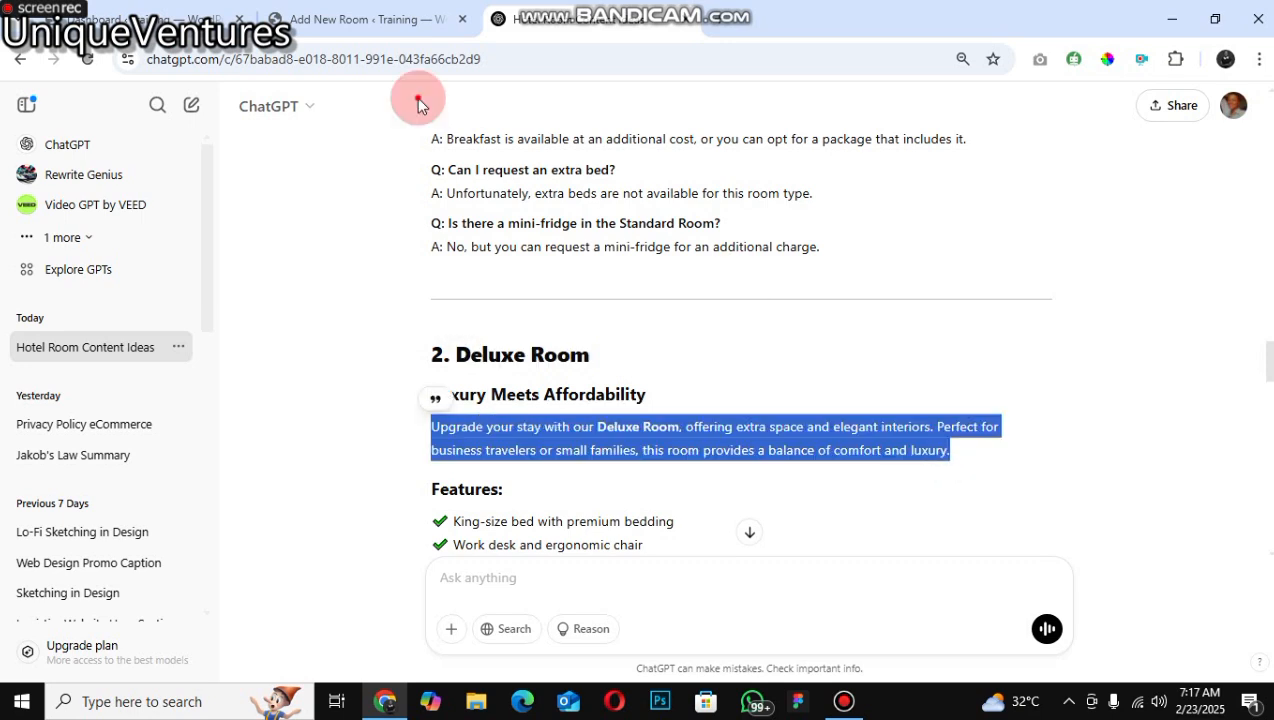
pyautogui.rightClick(468, 446)
pyautogui.click(526, 208)
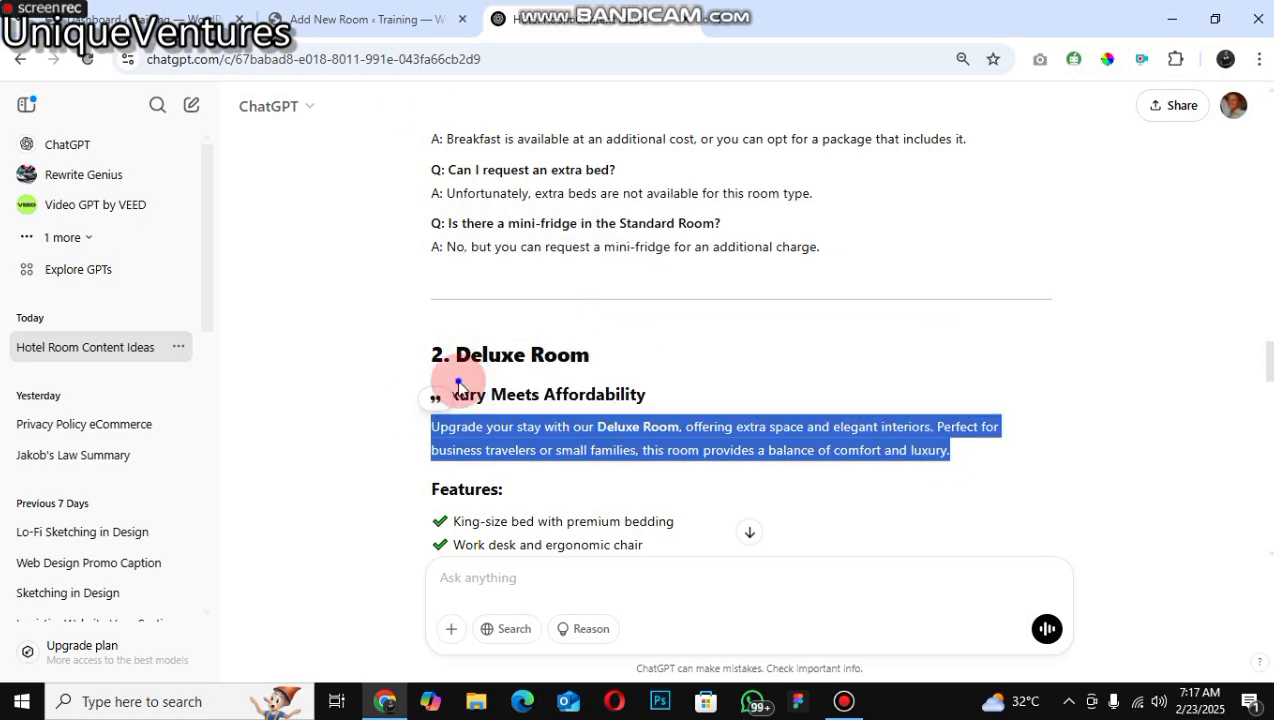
pyautogui.click(366, 19)
pyautogui.rightClick(381, 386)
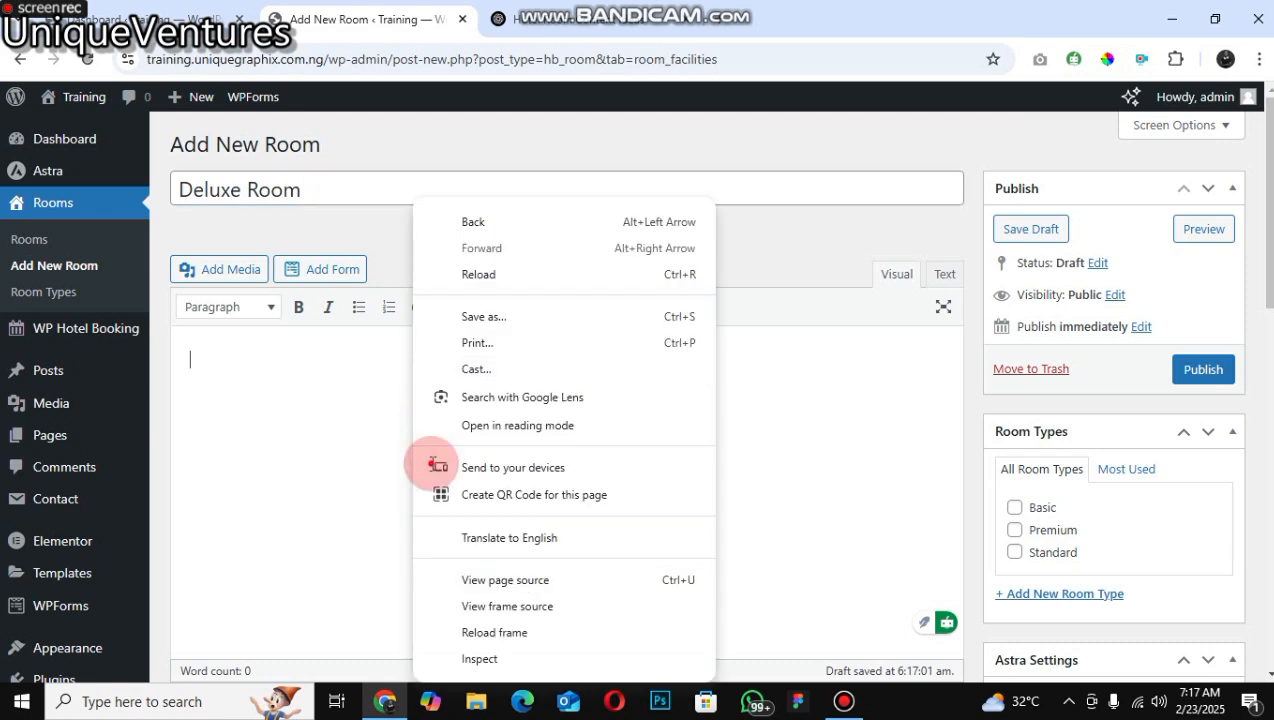
pyautogui.rightClick(432, 464)
pyautogui.write('Upgrade your stay with our Deluxe Room, offering extra space and elegant interiors. Perfect for business travelers or small families, this room provides a balance of comfort and luxury.')
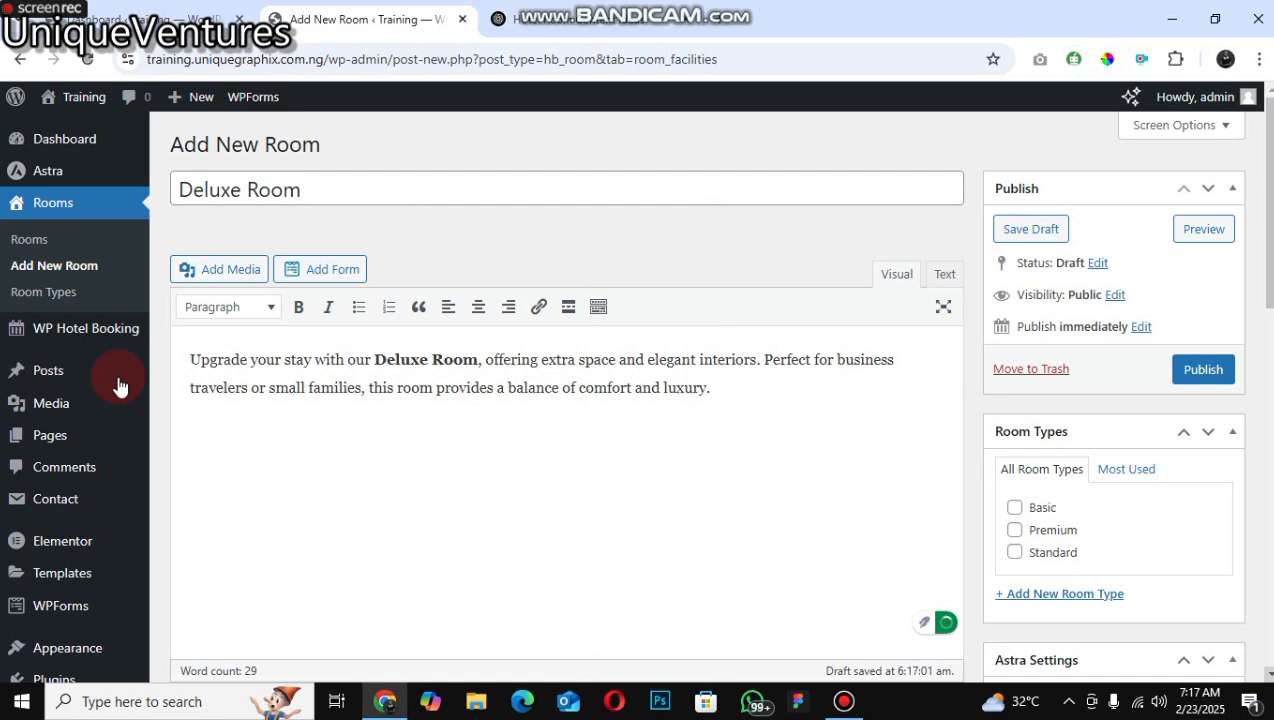
# Step: Set the room's regular price to 20000 for each day from Monday to Saturday in the Pricing settings
pyautogui.scroll(-4, 224, 321)
pyautogui.scroll(-1, 224, 321)
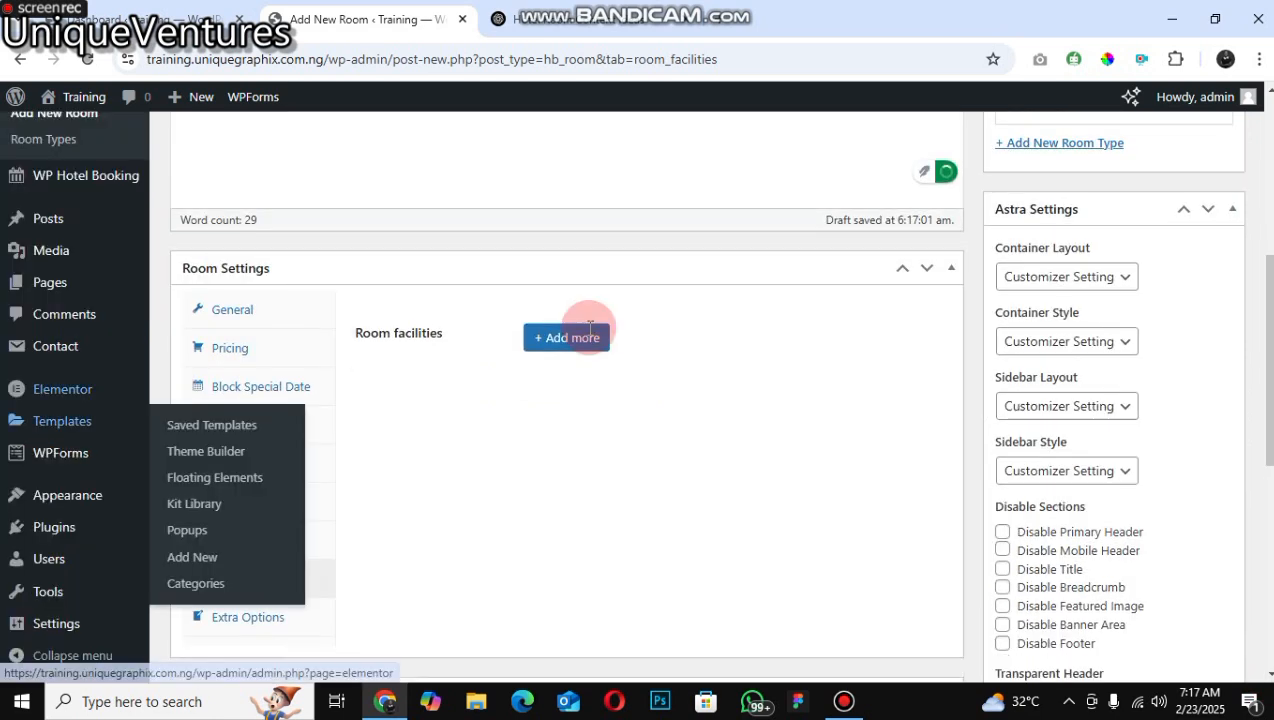
pyautogui.click(230, 309)
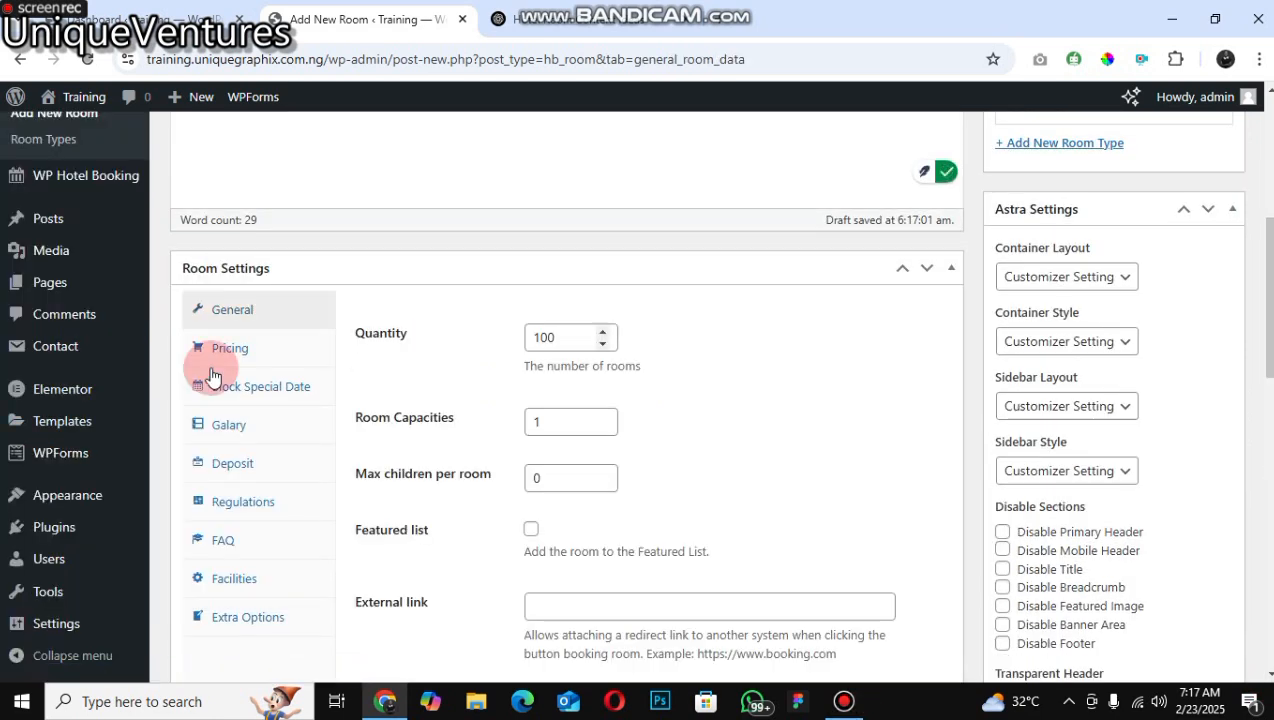
pyautogui.click(392, 427)
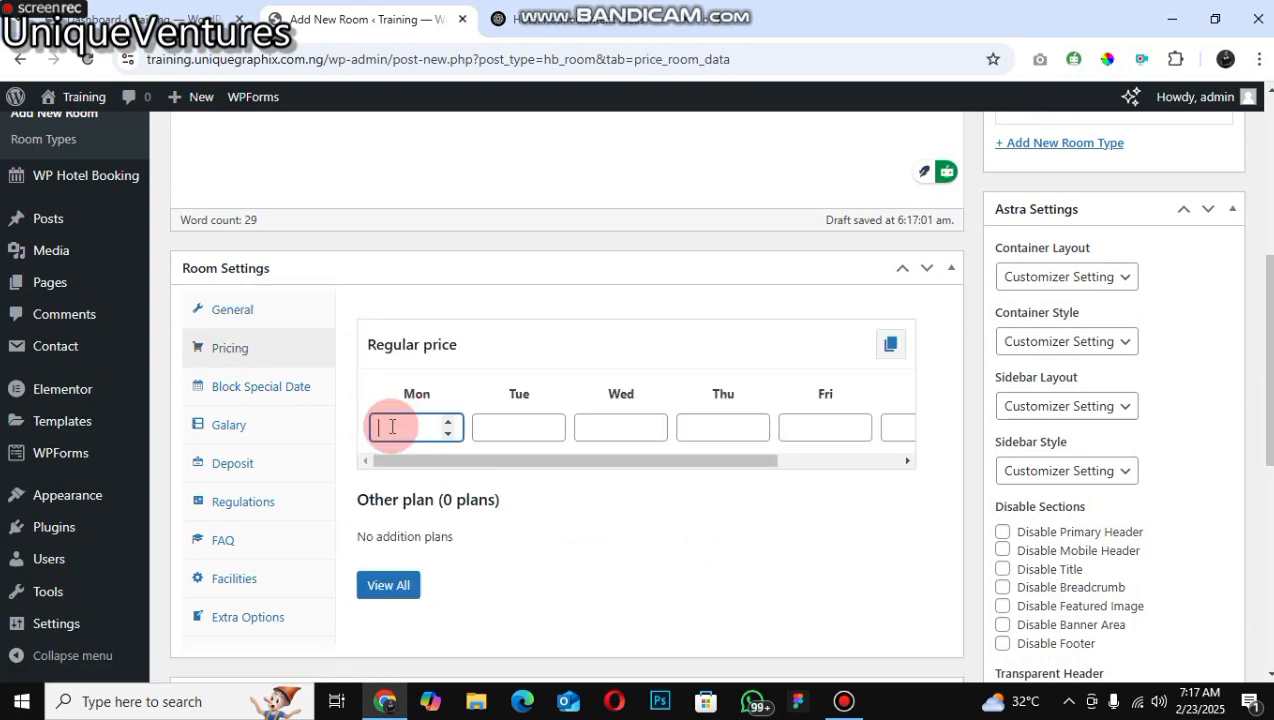
pyautogui.write('200')
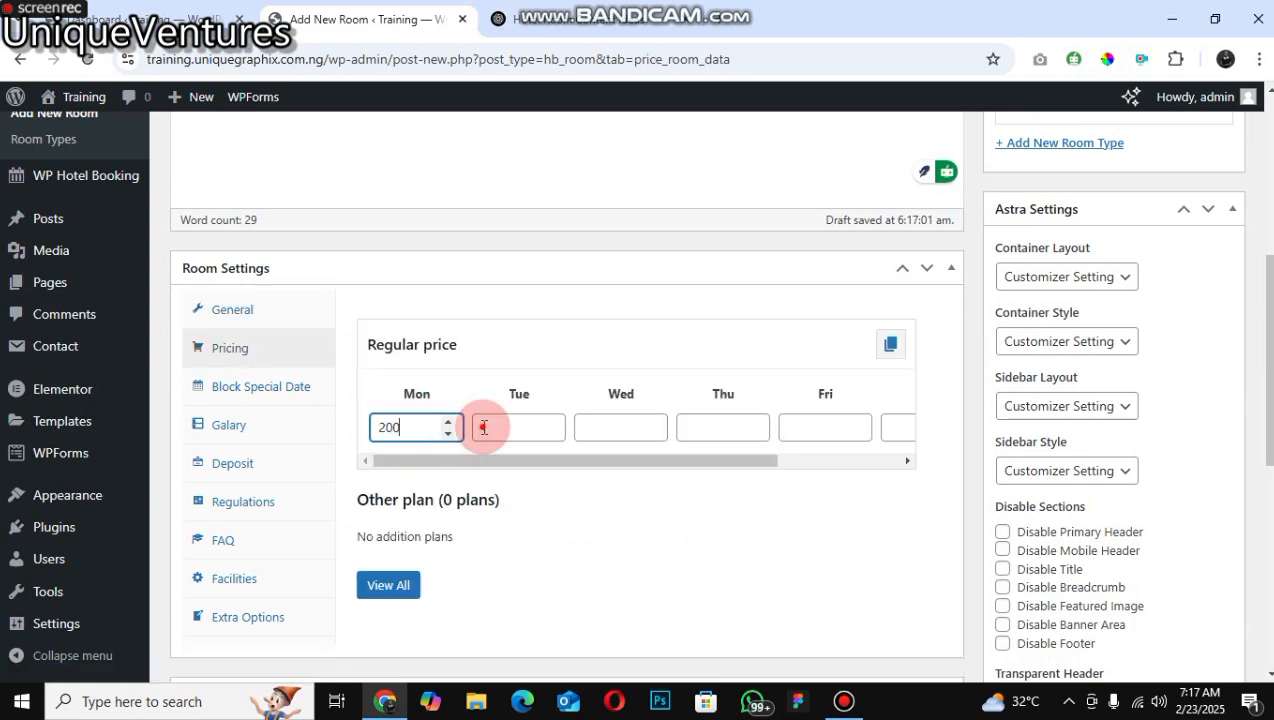
pyautogui.write('00')
pyautogui.click(484, 428)
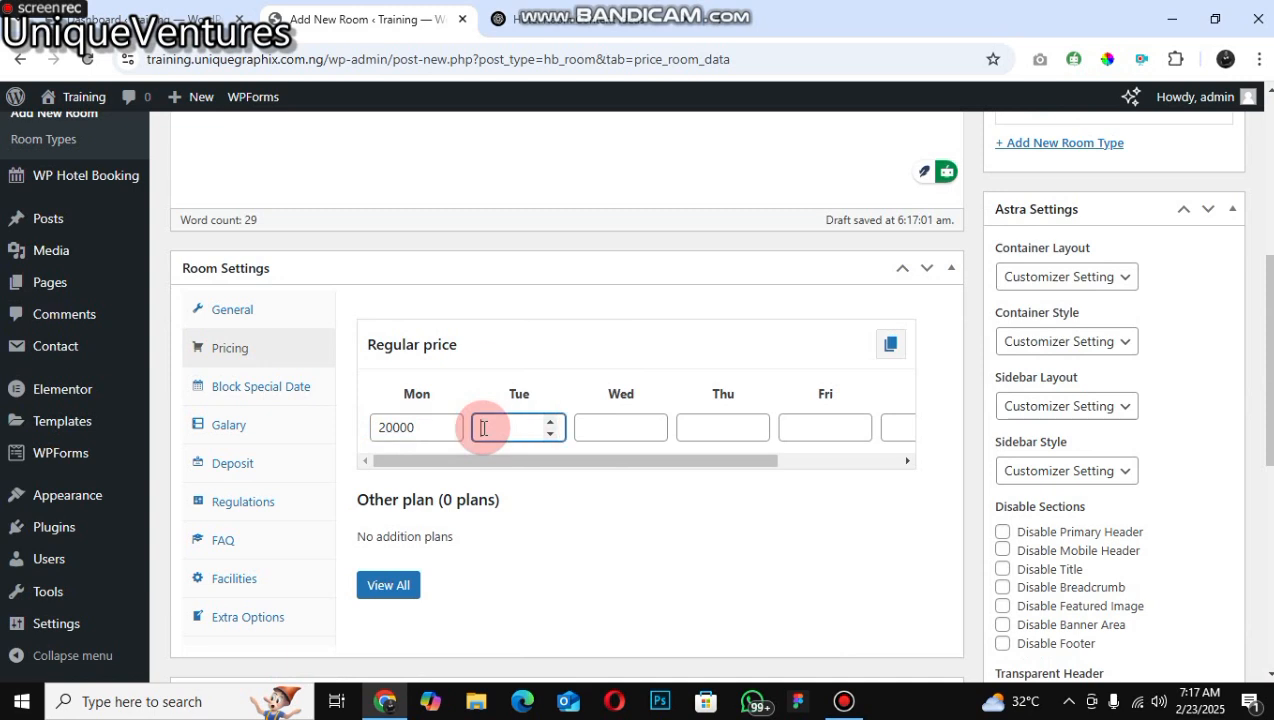
pyautogui.write('2000')
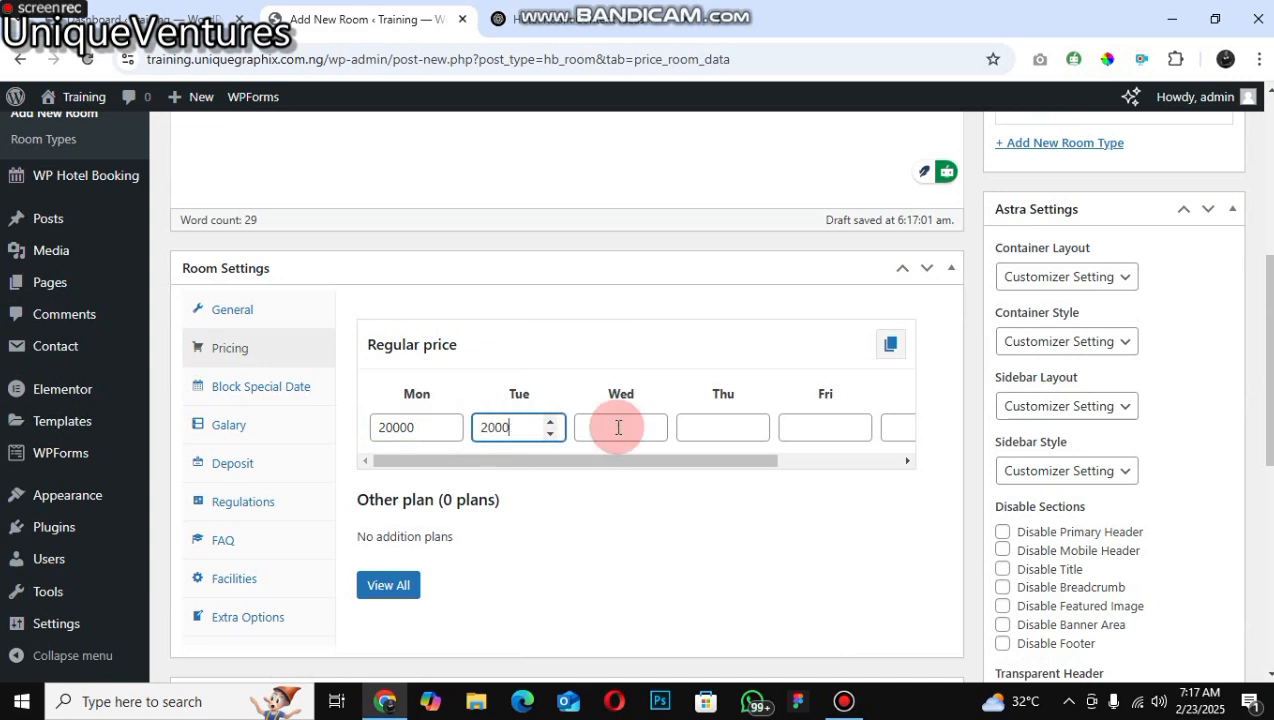
pyautogui.write('0')
pyautogui.click(618, 427)
pyautogui.write('2')
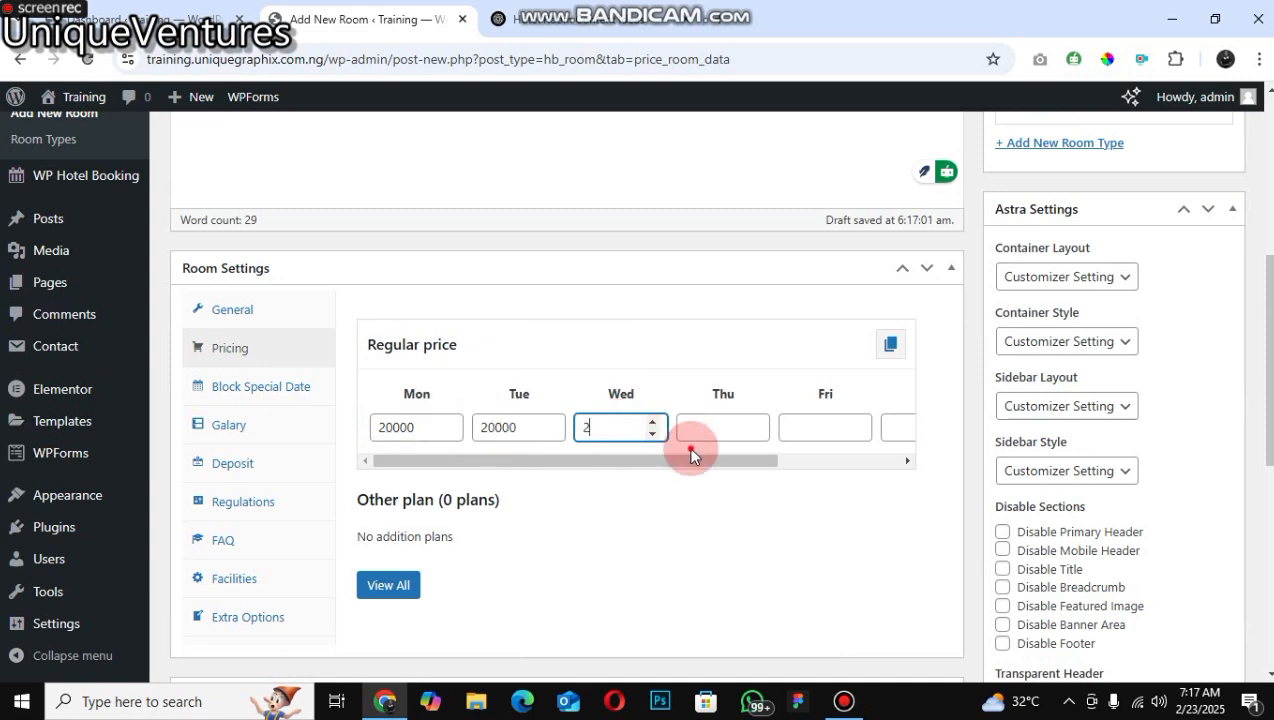
pyautogui.write('0000')
pyautogui.click(766, 425)
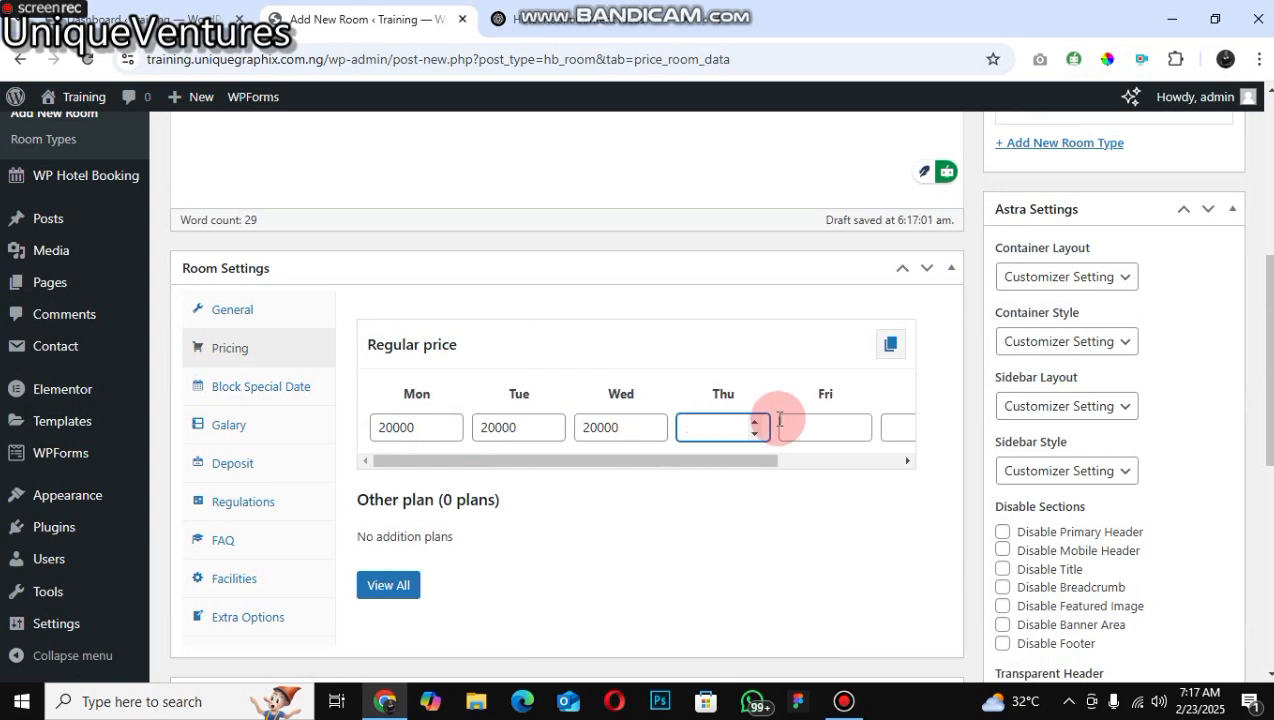
pyautogui.write('20000')
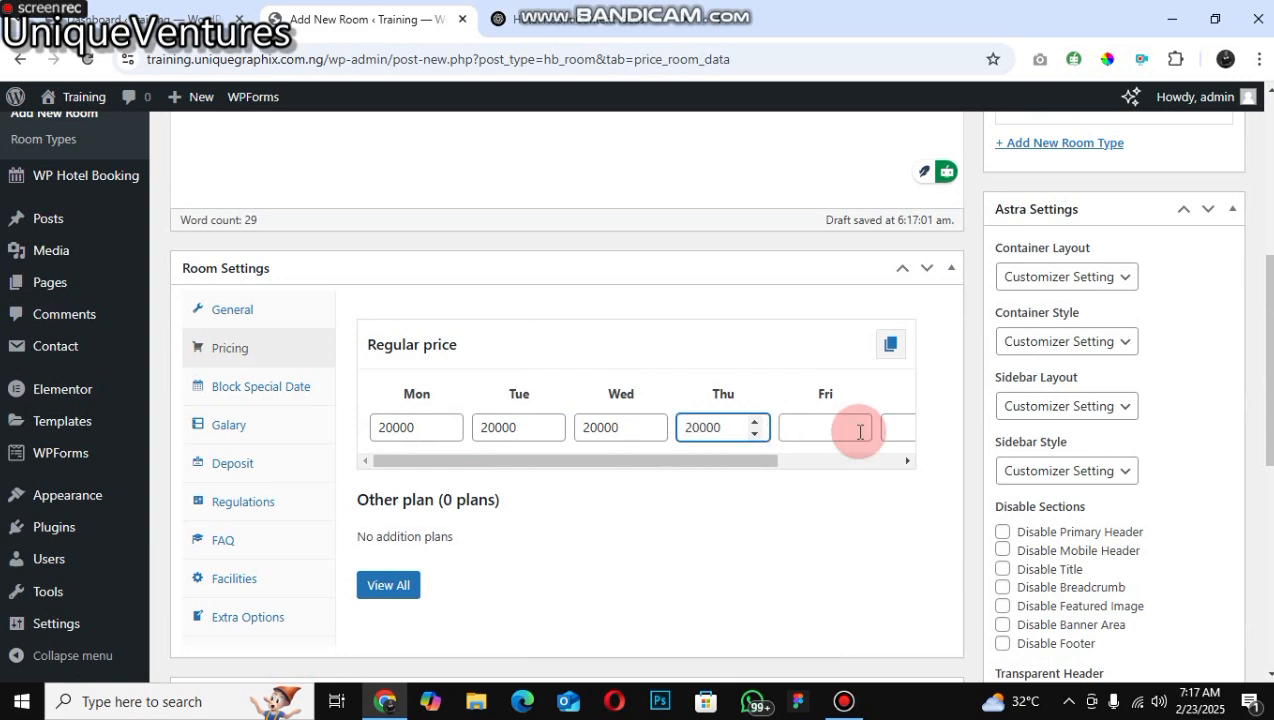
pyautogui.click(860, 432)
pyautogui.write('20000')
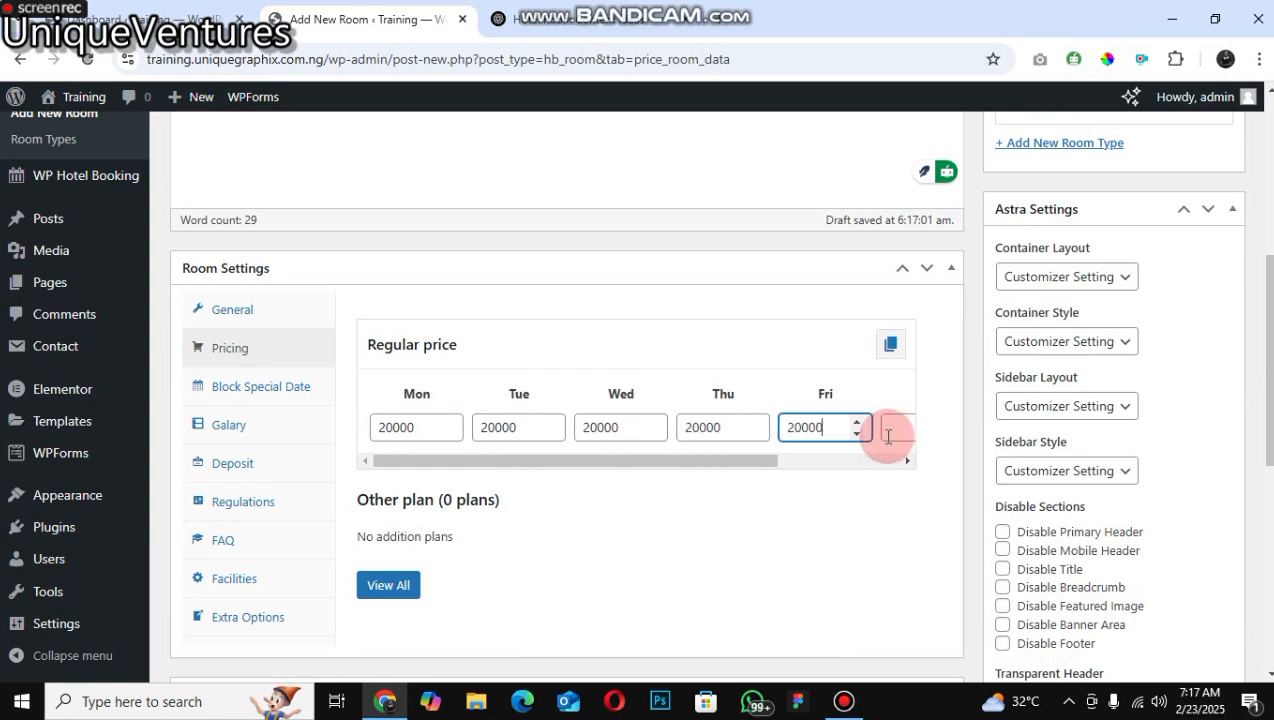
pyautogui.click(888, 436)
pyautogui.write('2')
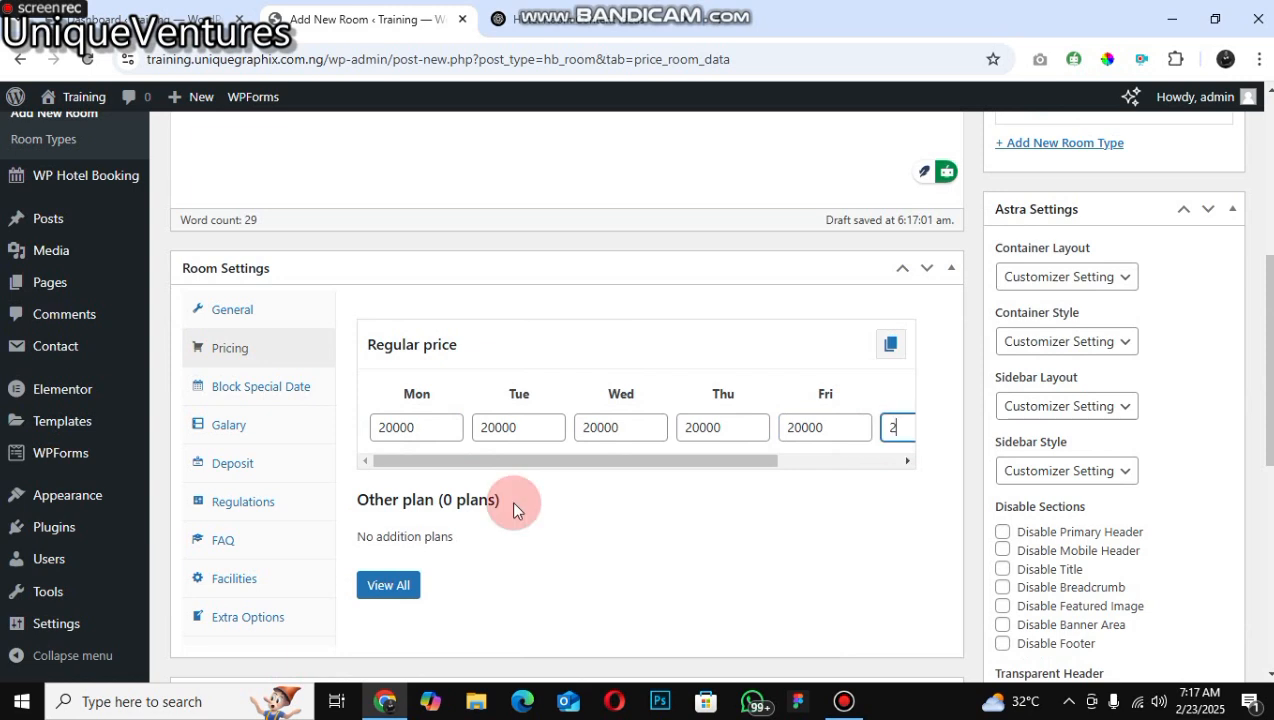
pyautogui.write('0000')
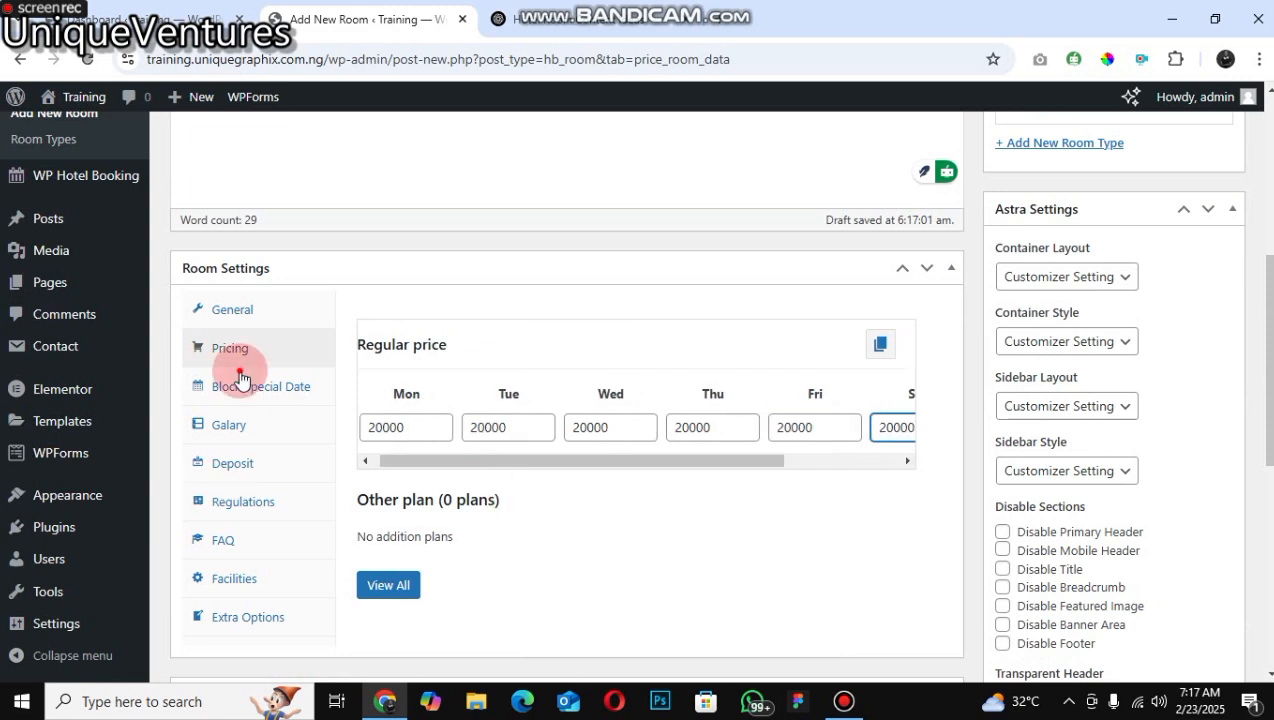
# Step: Look through the Block Special Date and Galary settings and open the gallery's Media Library picker
pyautogui.click(270, 388)
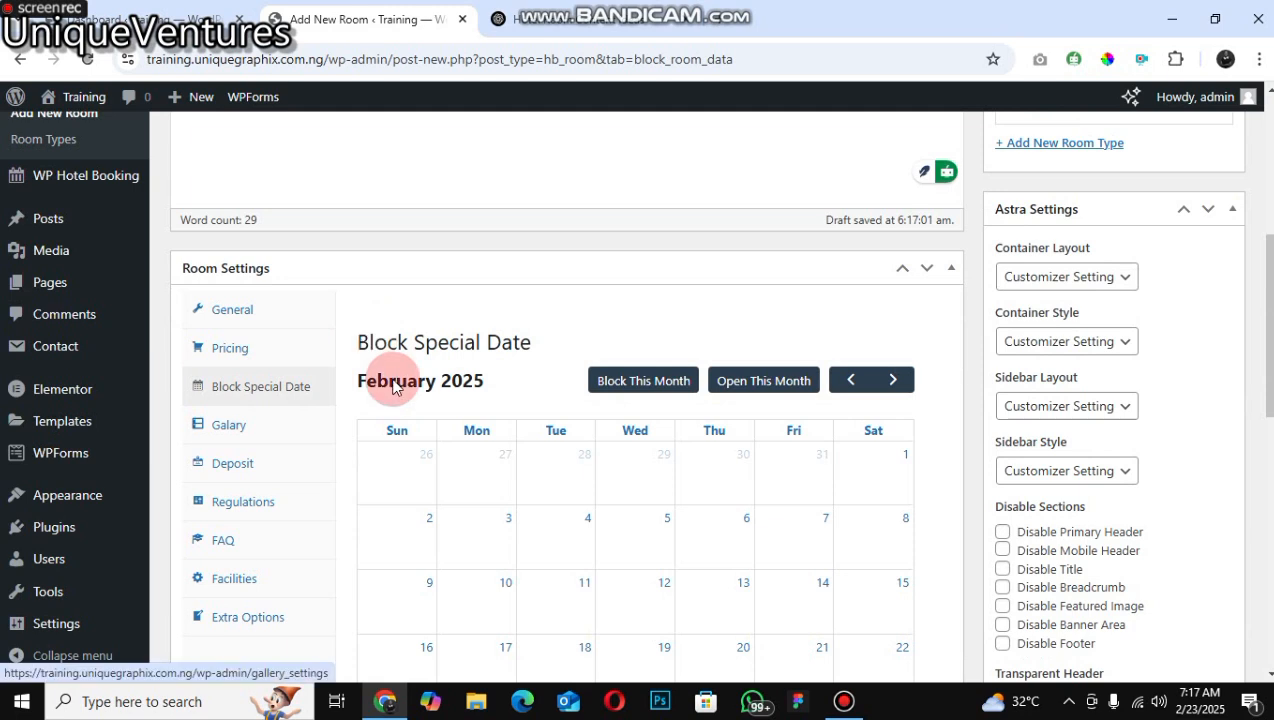
pyautogui.click(228, 425)
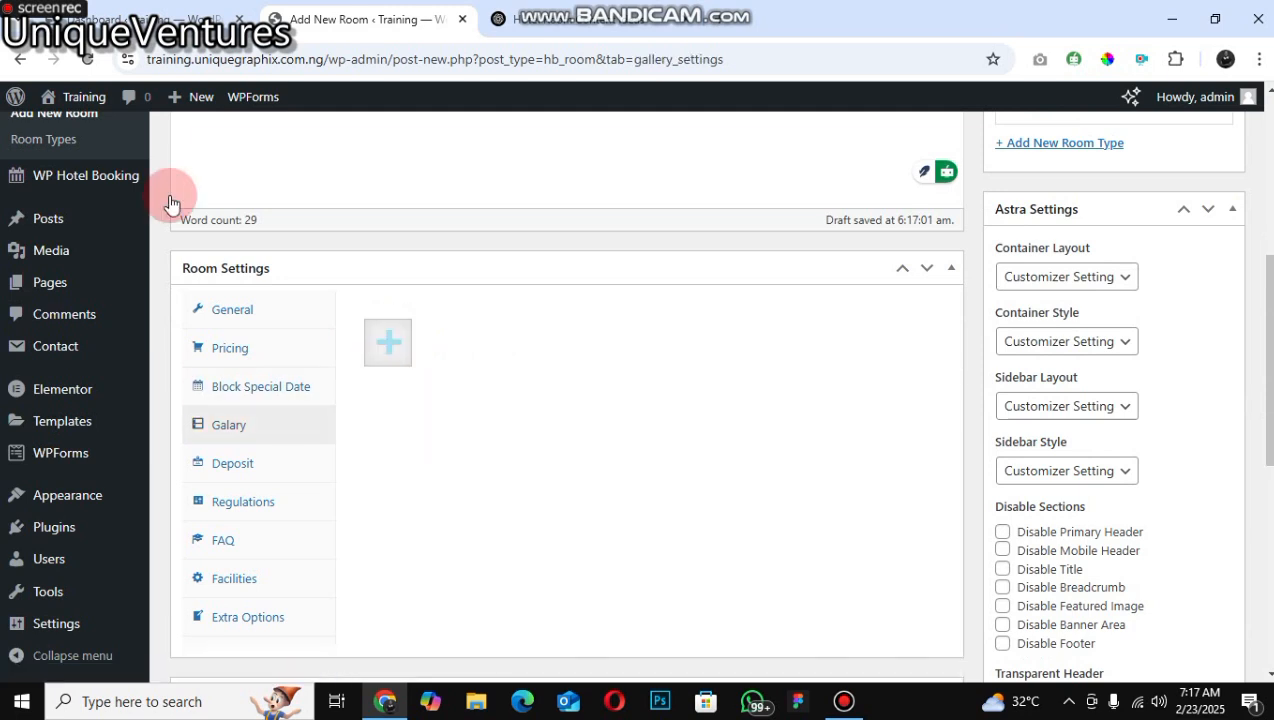
pyautogui.click(388, 343)
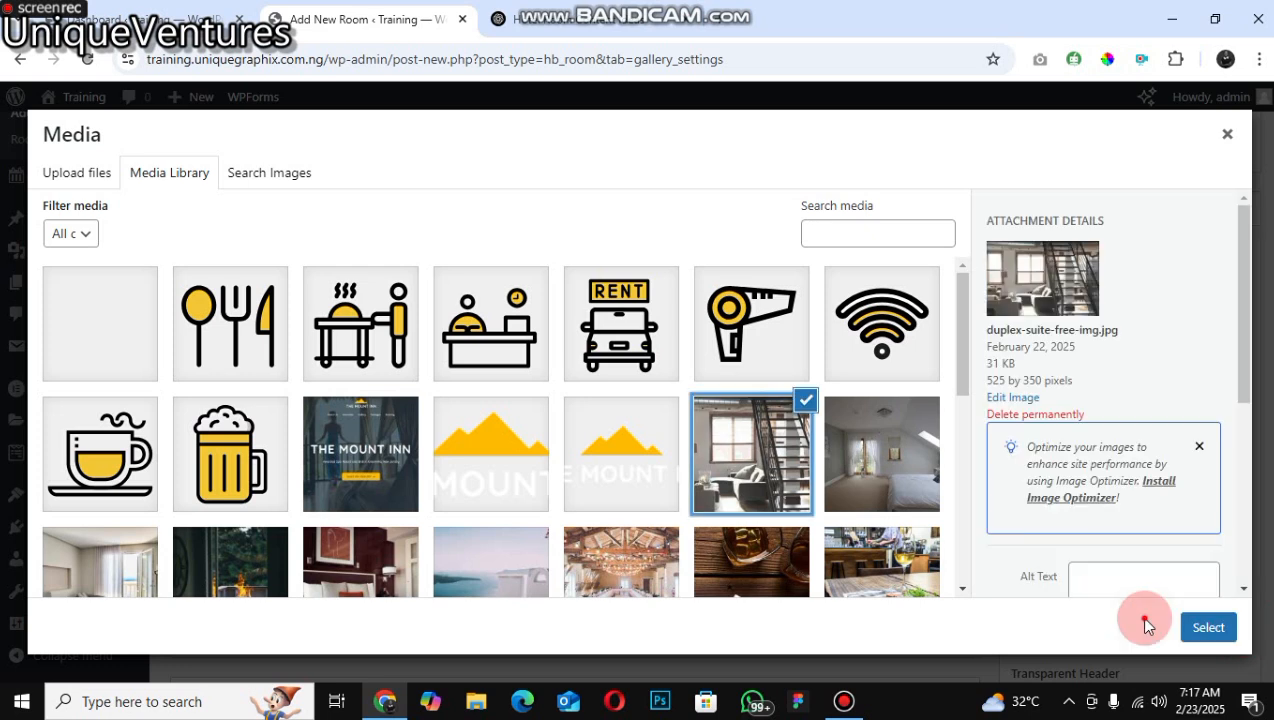
pyautogui.click(239, 505)
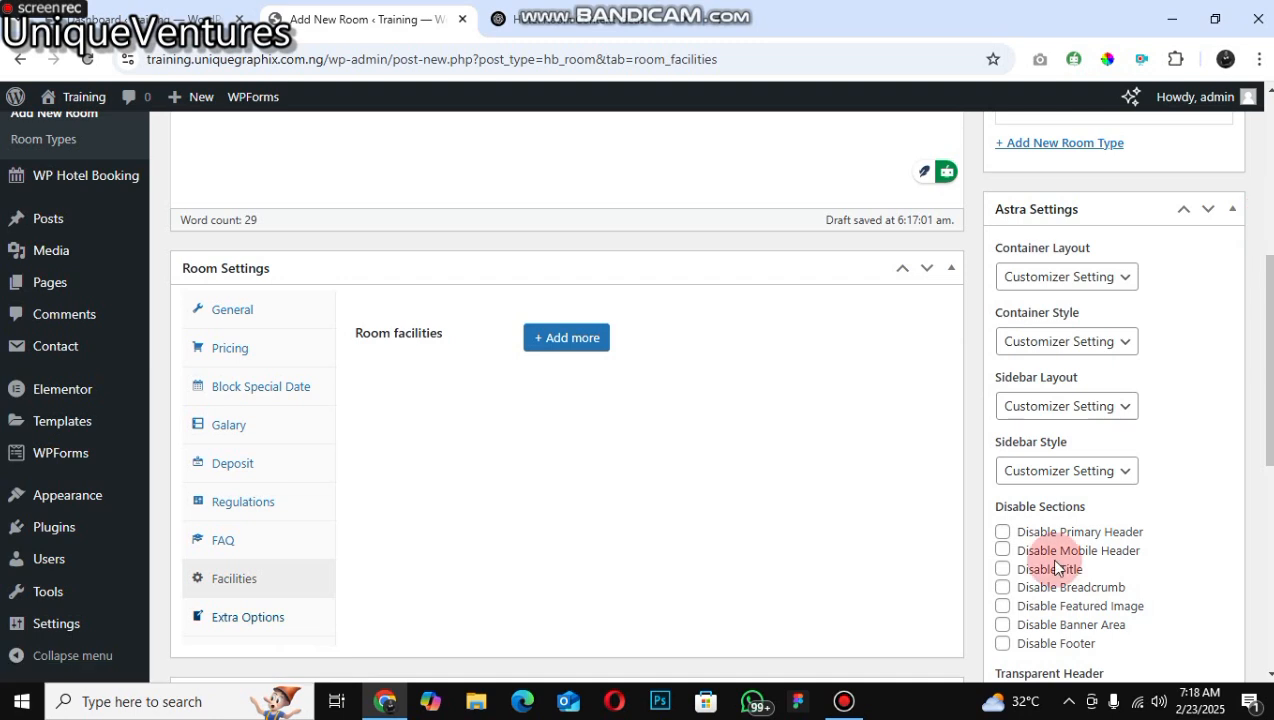
# Step: Assign the room to the Premium room type in the Room Types box
pyautogui.scroll(5, 1050, 555)
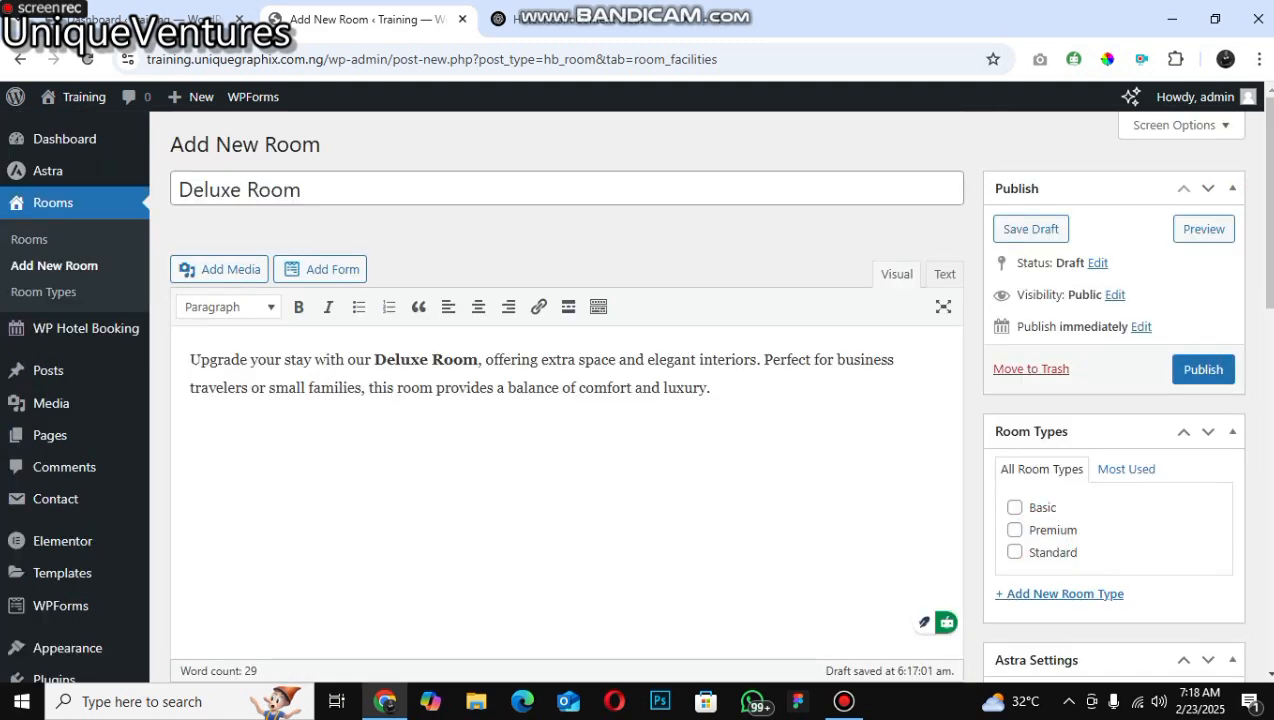
pyautogui.click(1015, 530)
pyautogui.scroll(-5, 1063, 375)
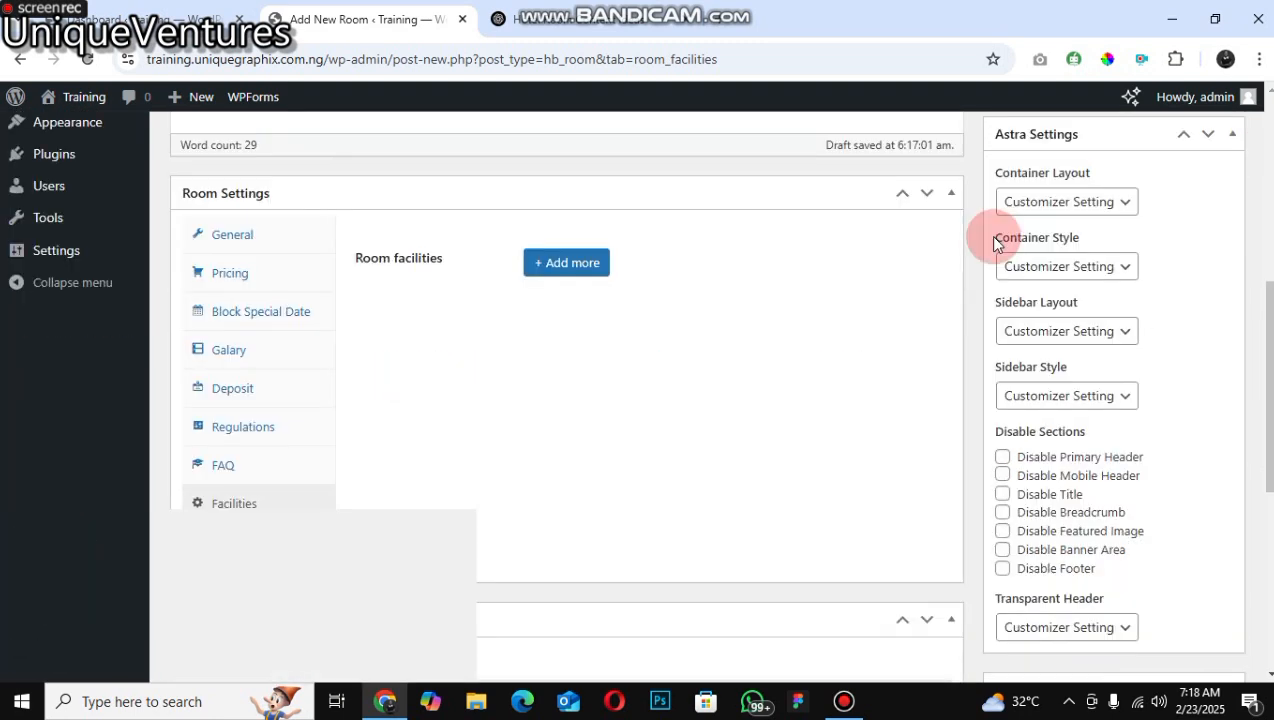
pyautogui.scroll(-5, 995, 243)
pyautogui.click(1045, 231)
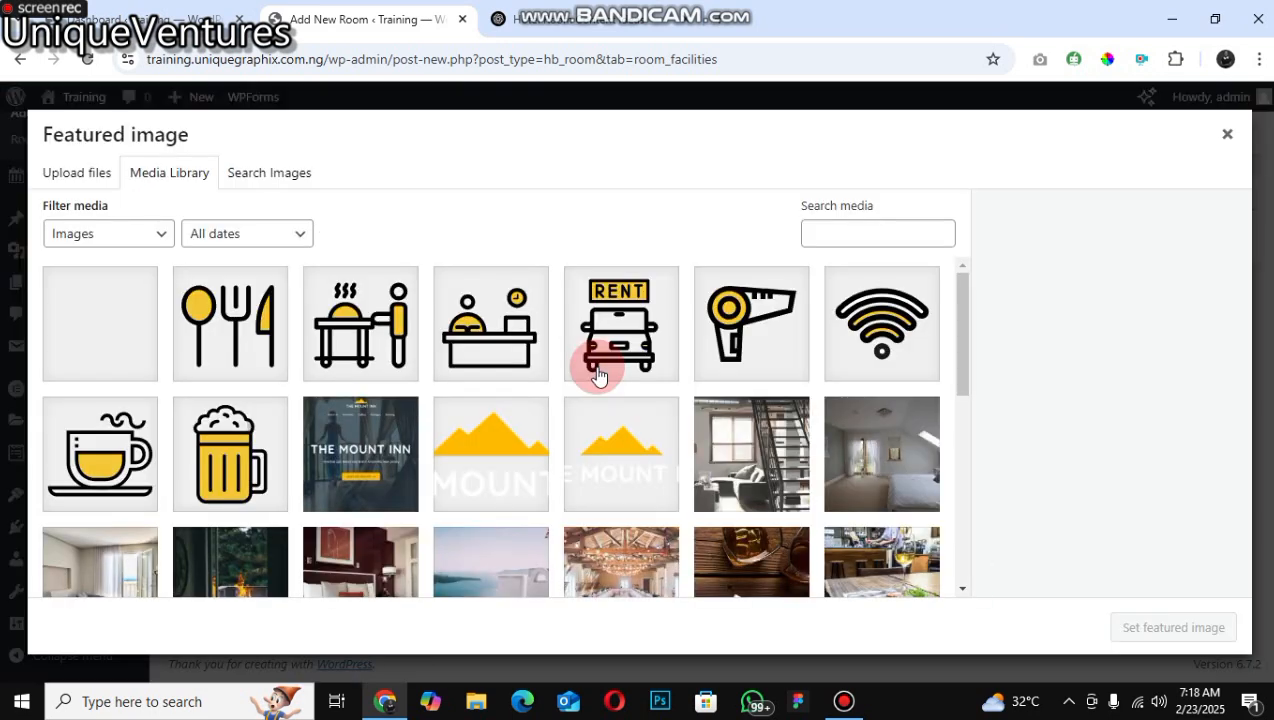
pyautogui.scroll(-5, 620, 430)
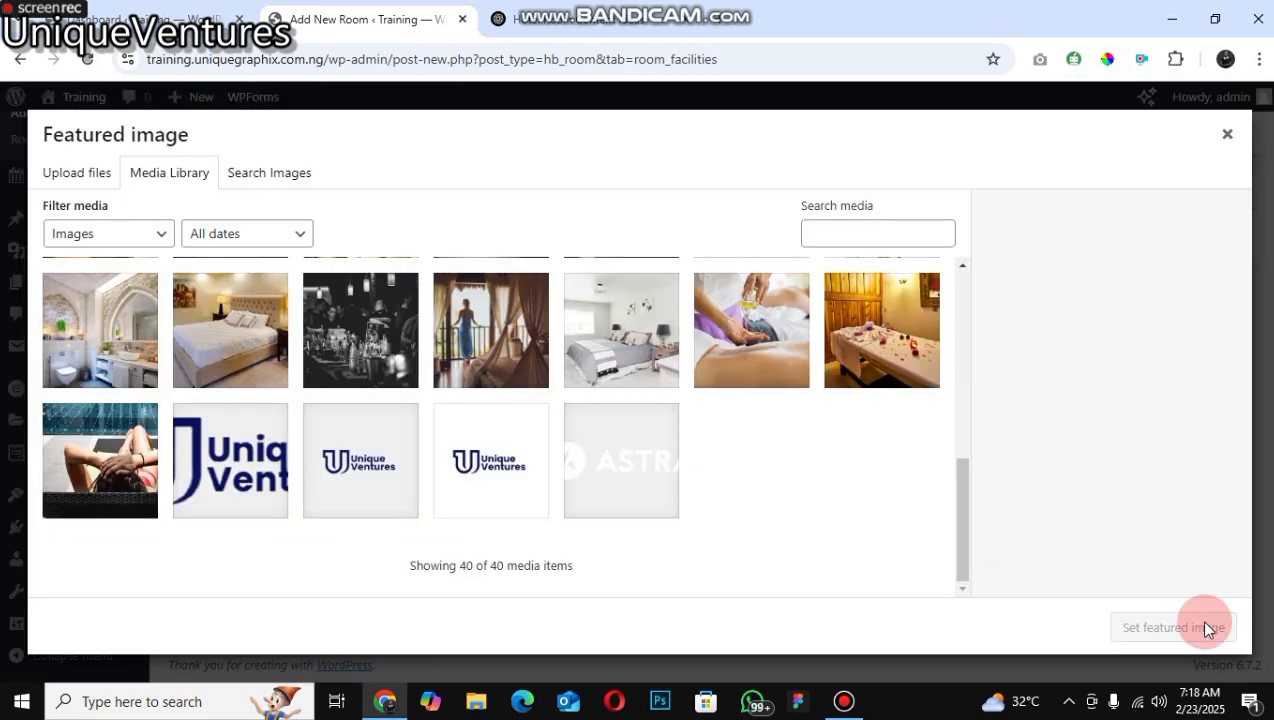
pyautogui.click(1255, 201)
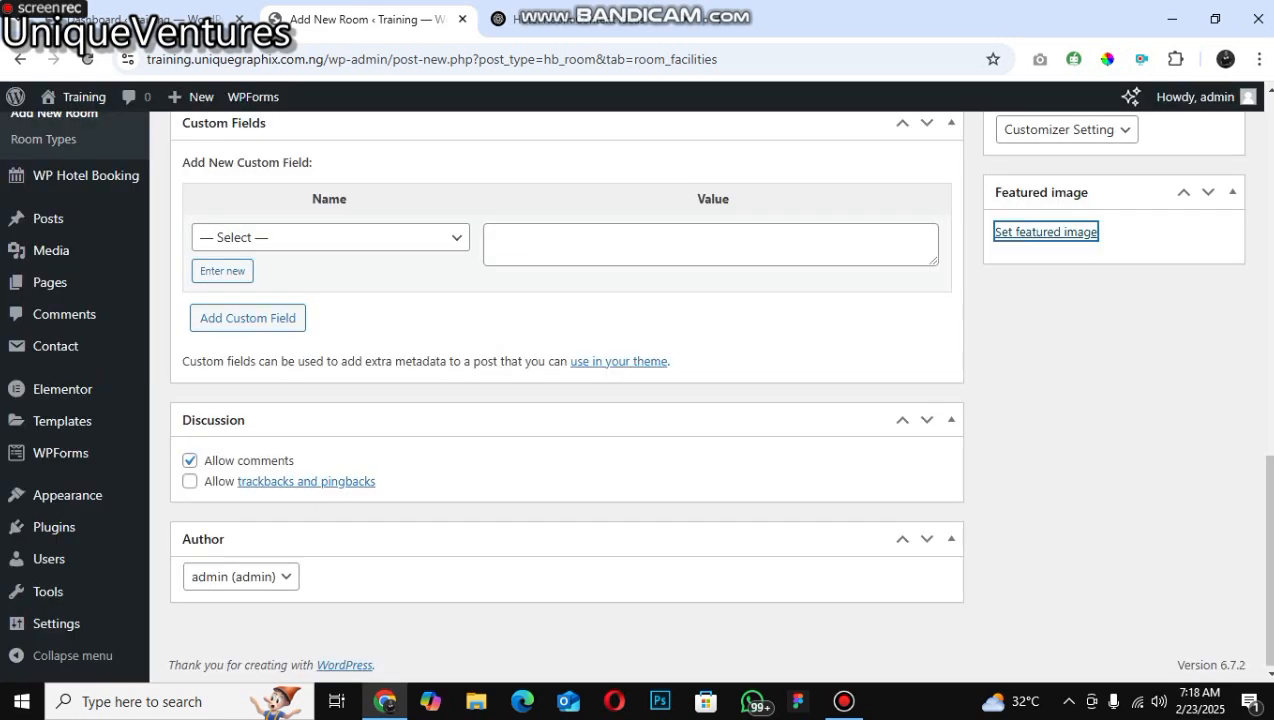
# Step: Publish the Deluxe Room
pyautogui.click(1268, 157)
pyautogui.scroll(5, 1211, 381)
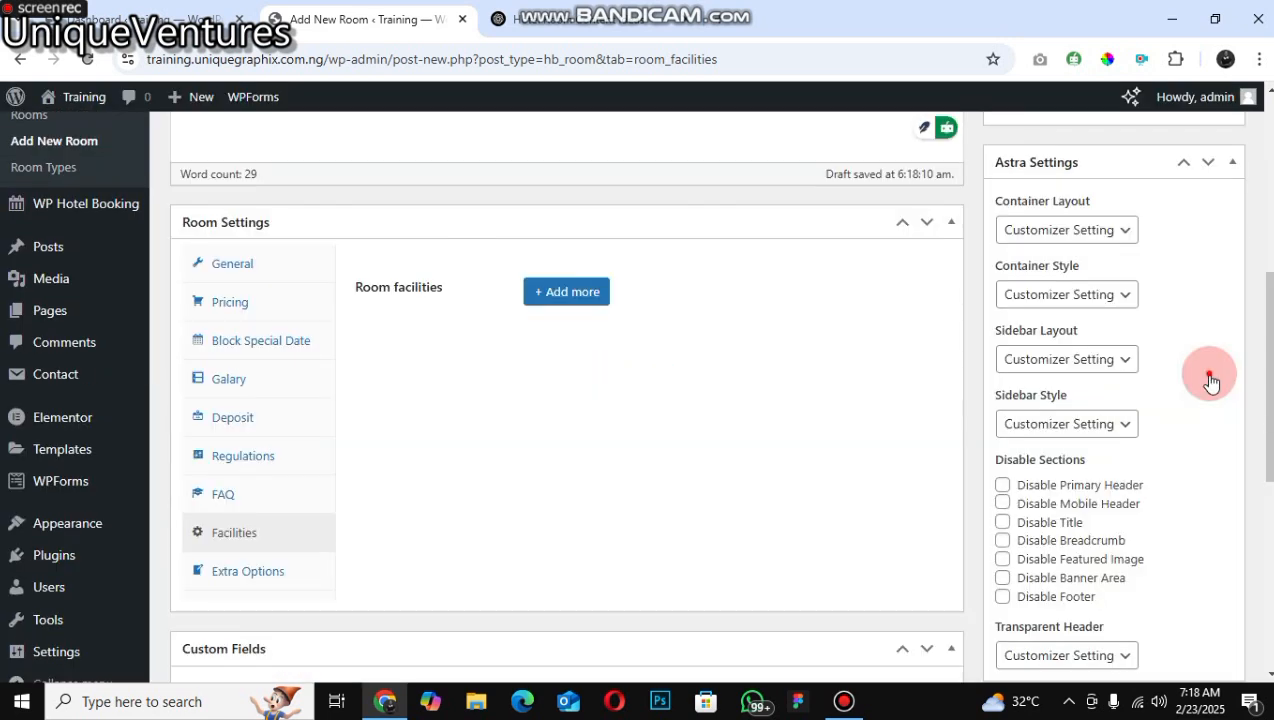
pyautogui.scroll(5, 447, 400)
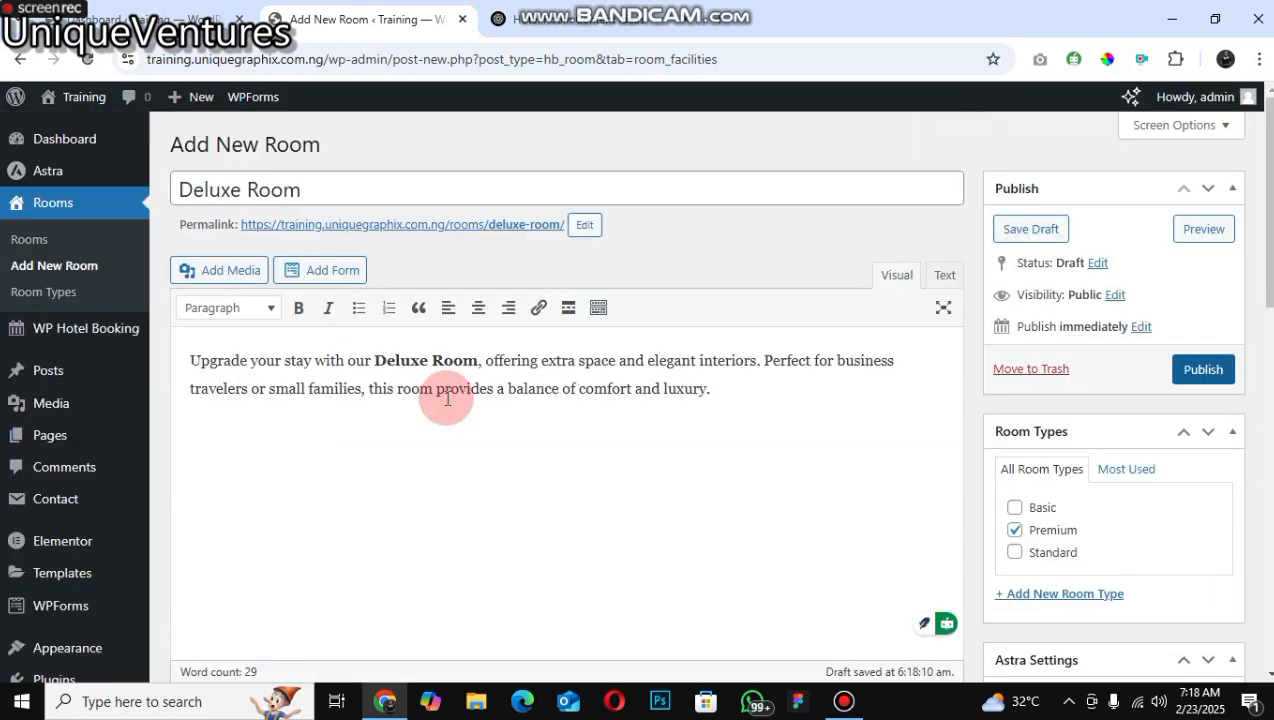
pyautogui.click(1203, 369)
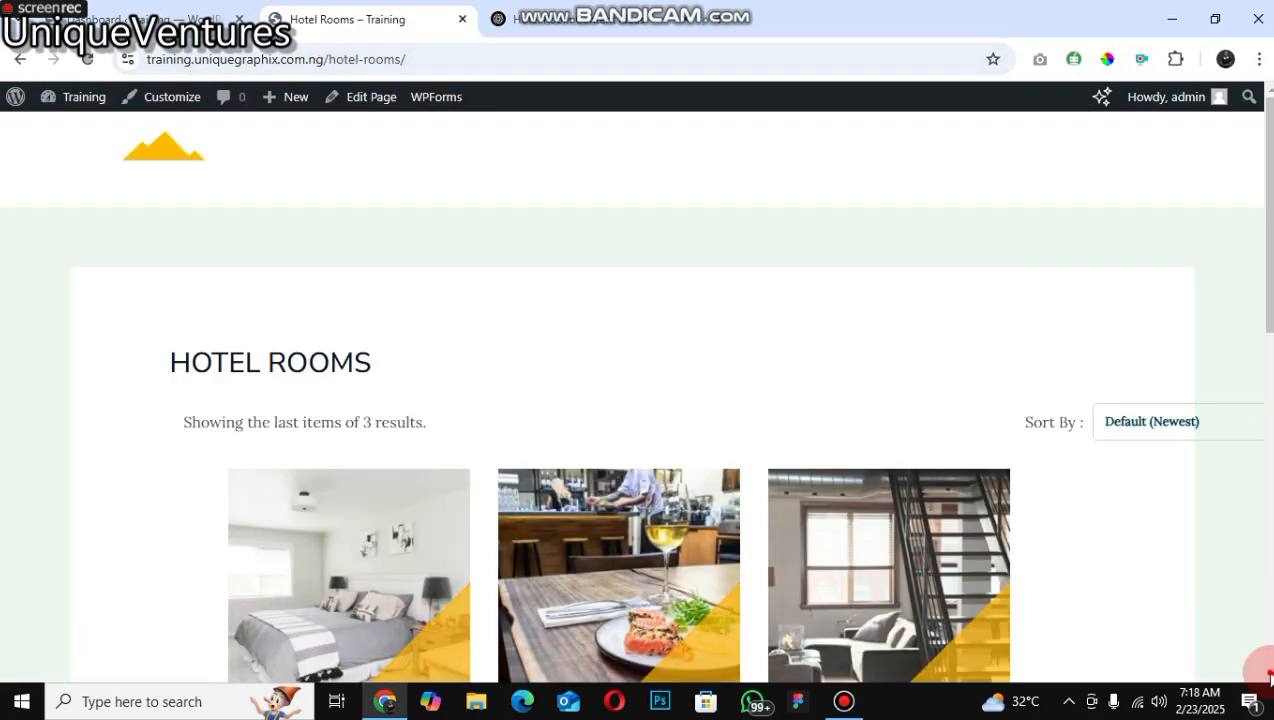
pyautogui.scroll(-1, 1106, 120)
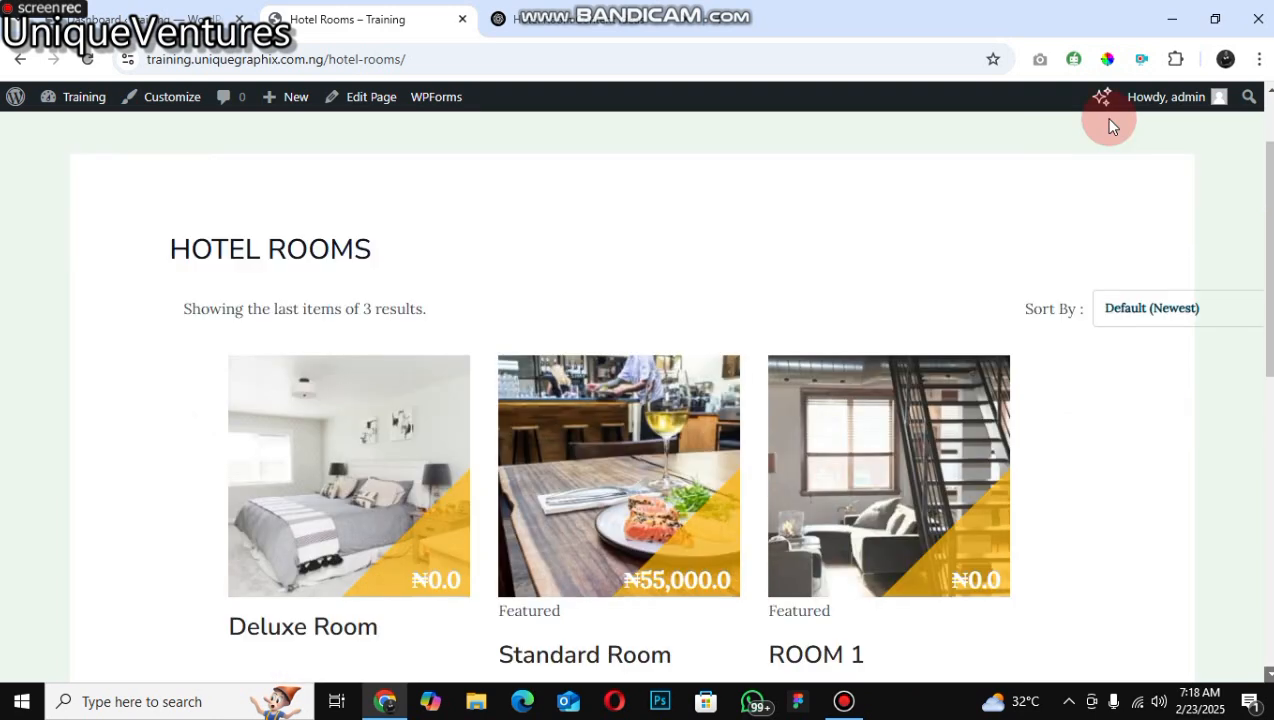
# Step: Open the Standard Room's page from the hotel rooms listing
pyautogui.scroll(-3, 1104, 117)
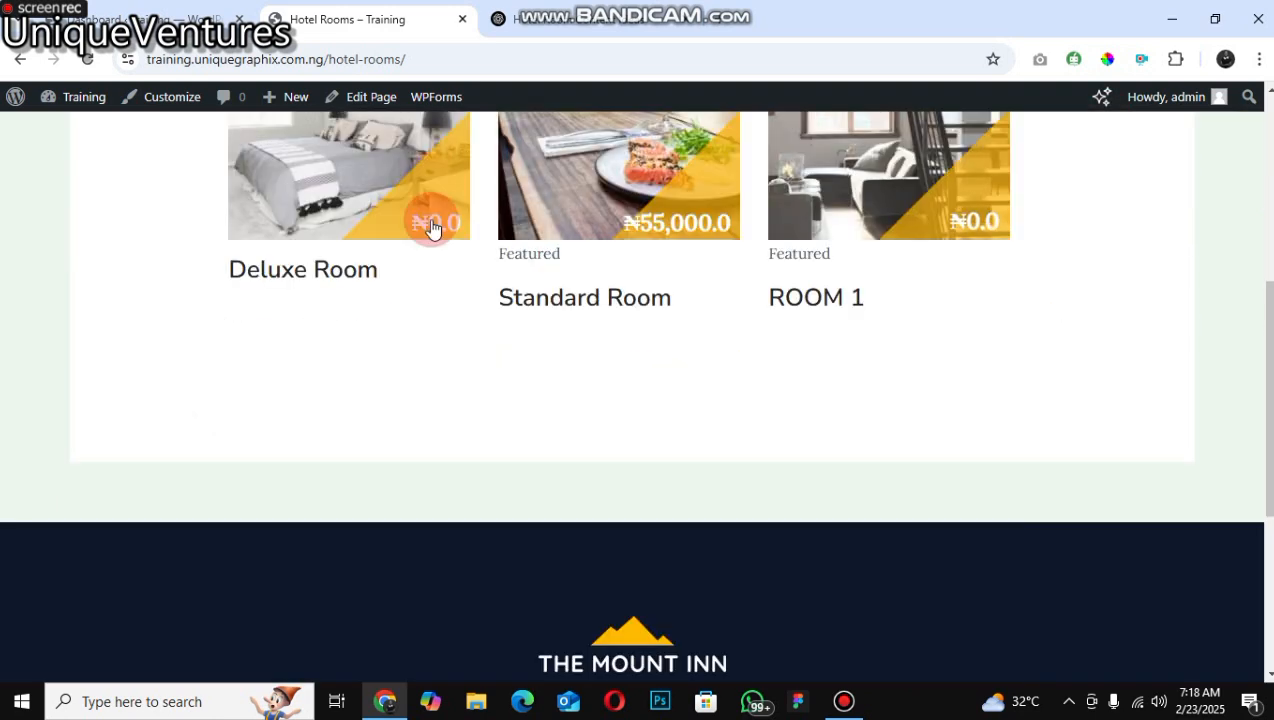
pyautogui.scroll(1, 645, 235)
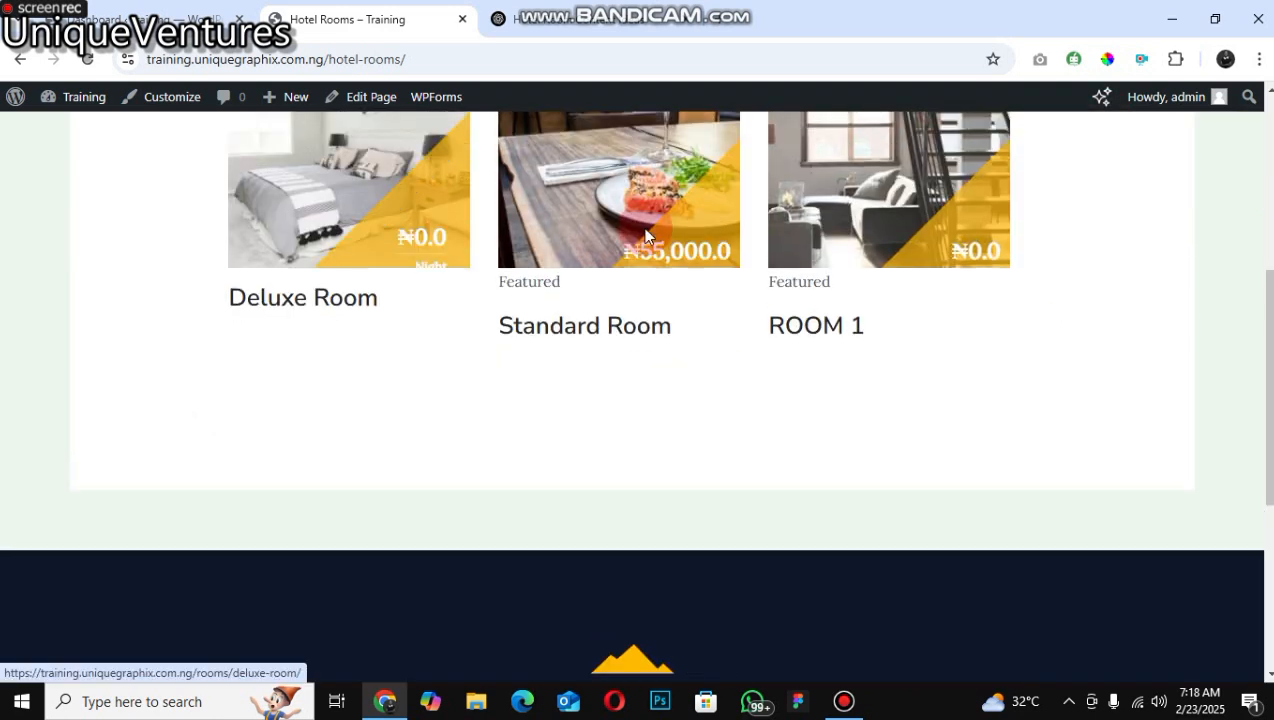
pyautogui.scroll(-1, 699, 205)
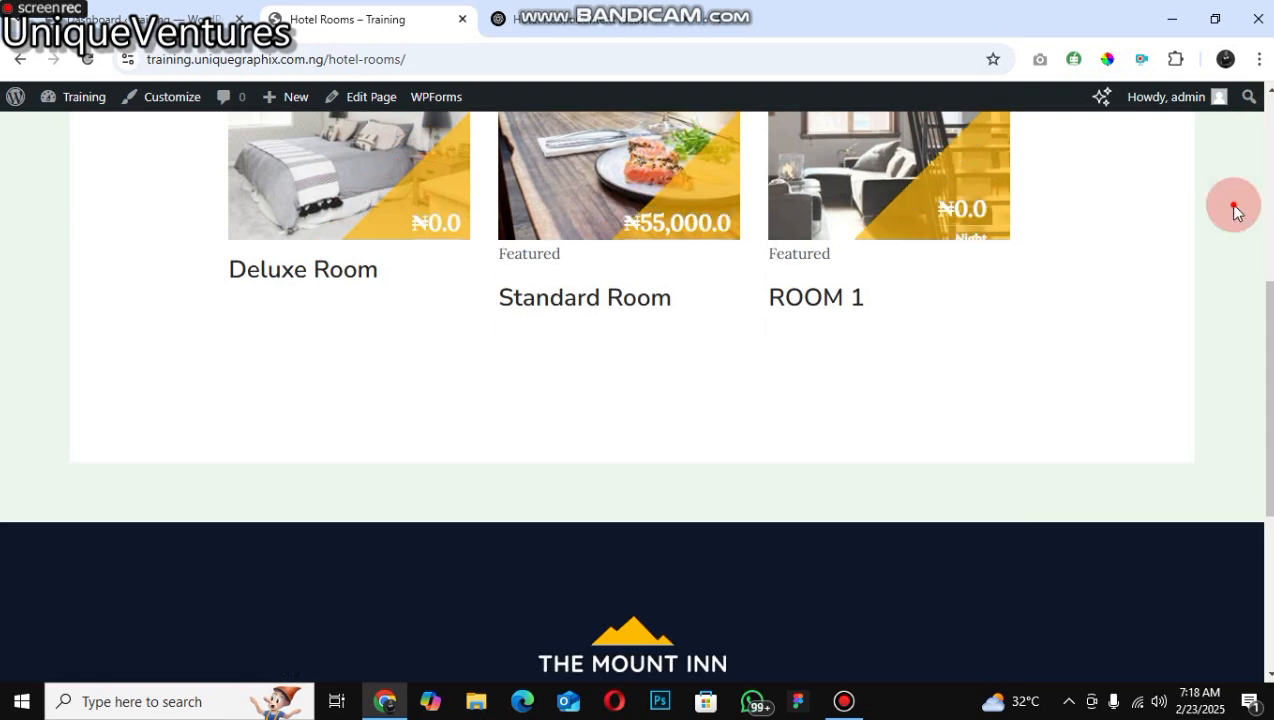
pyautogui.scroll(2, 417, 412)
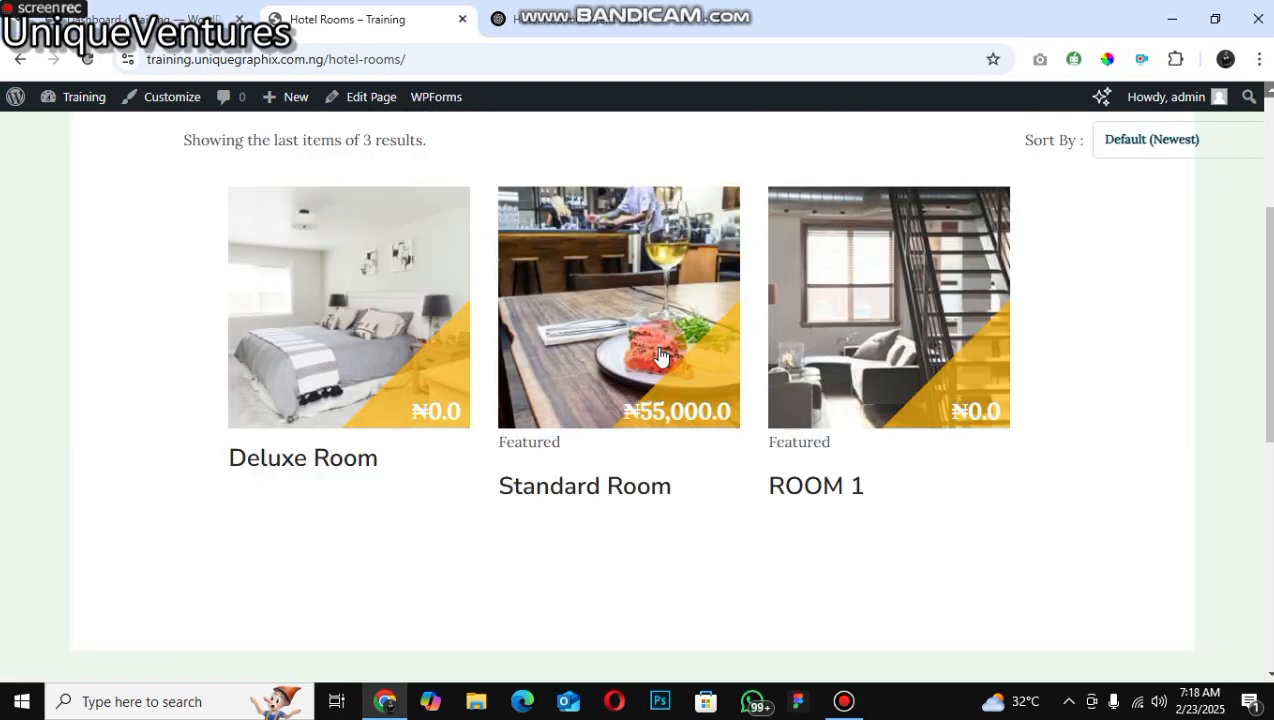
pyautogui.click(510, 289)
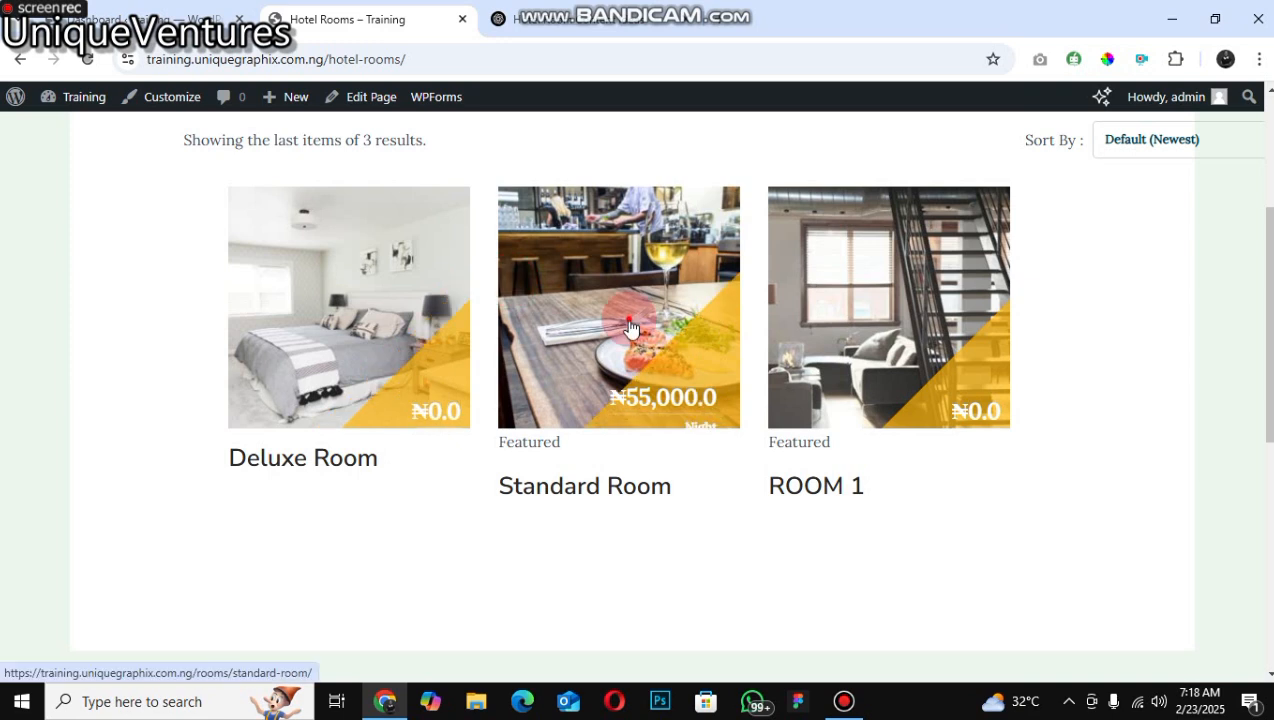
pyautogui.click(609, 375)
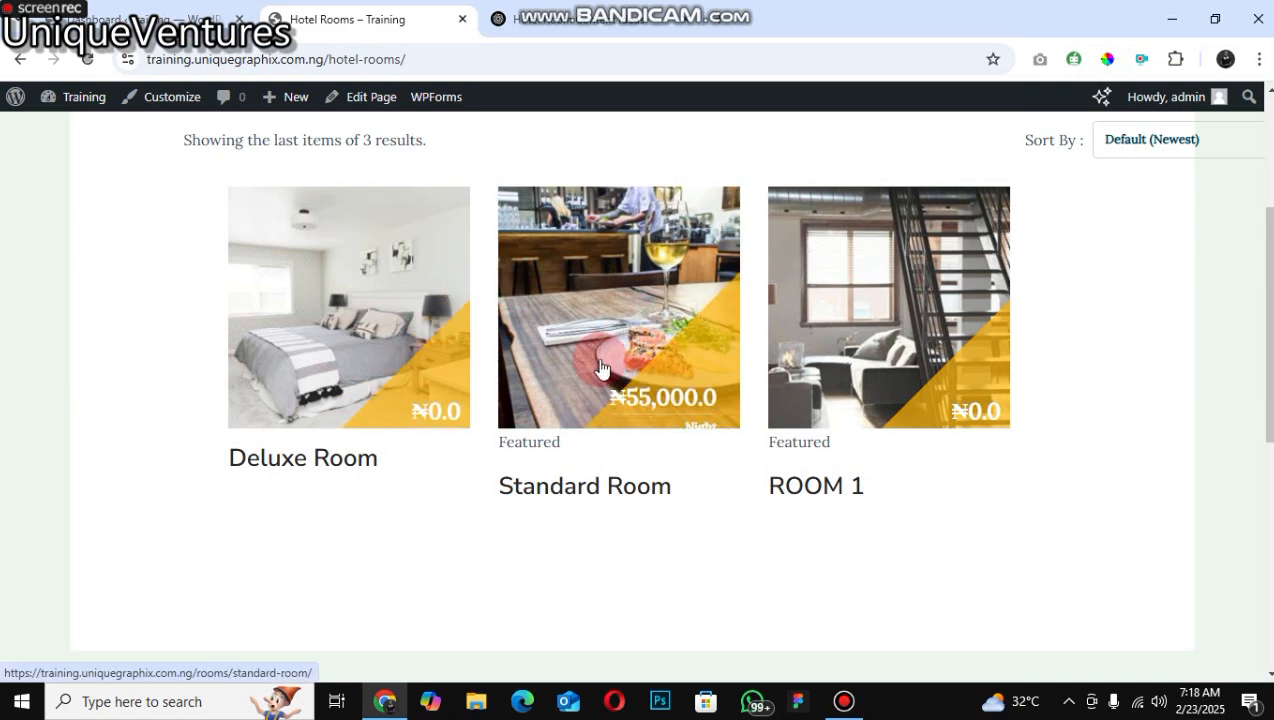
pyautogui.click(602, 368)
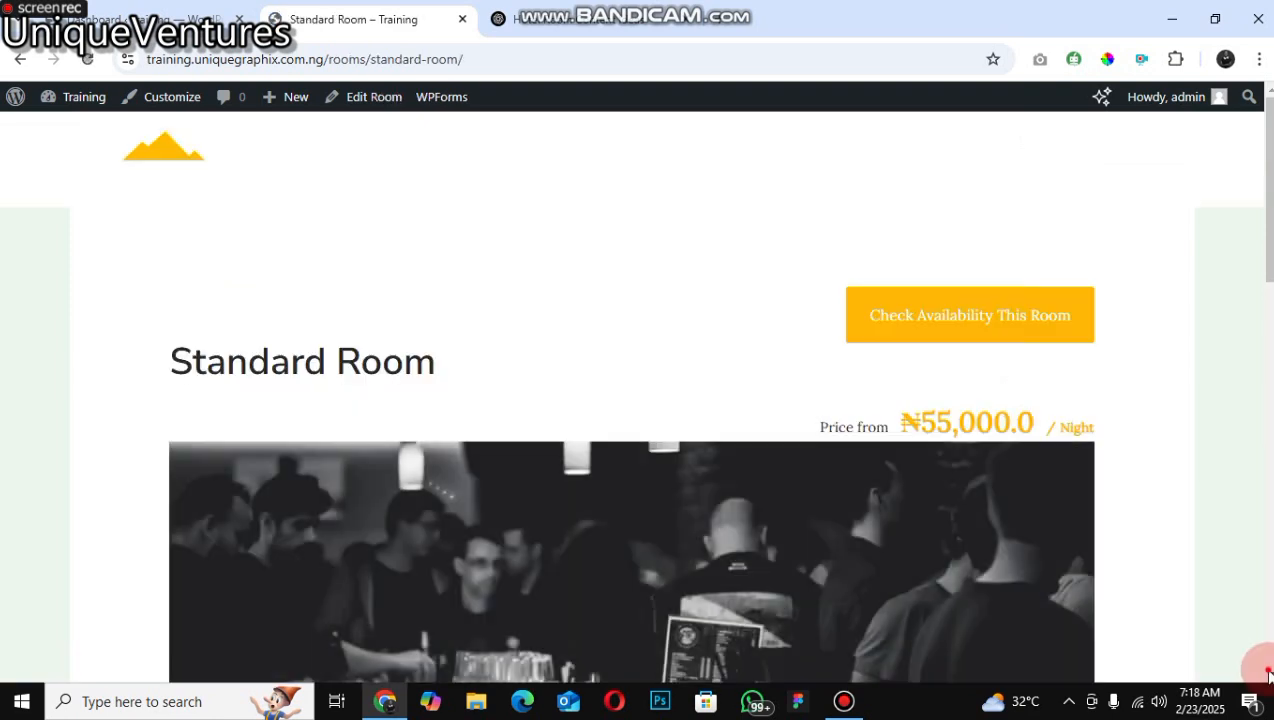
# Step: Browse the Standard Room's Additional Information, FAQs, Facilities, Reviews and Pricing Plans tabs
pyautogui.scroll(-4, 328, 388)
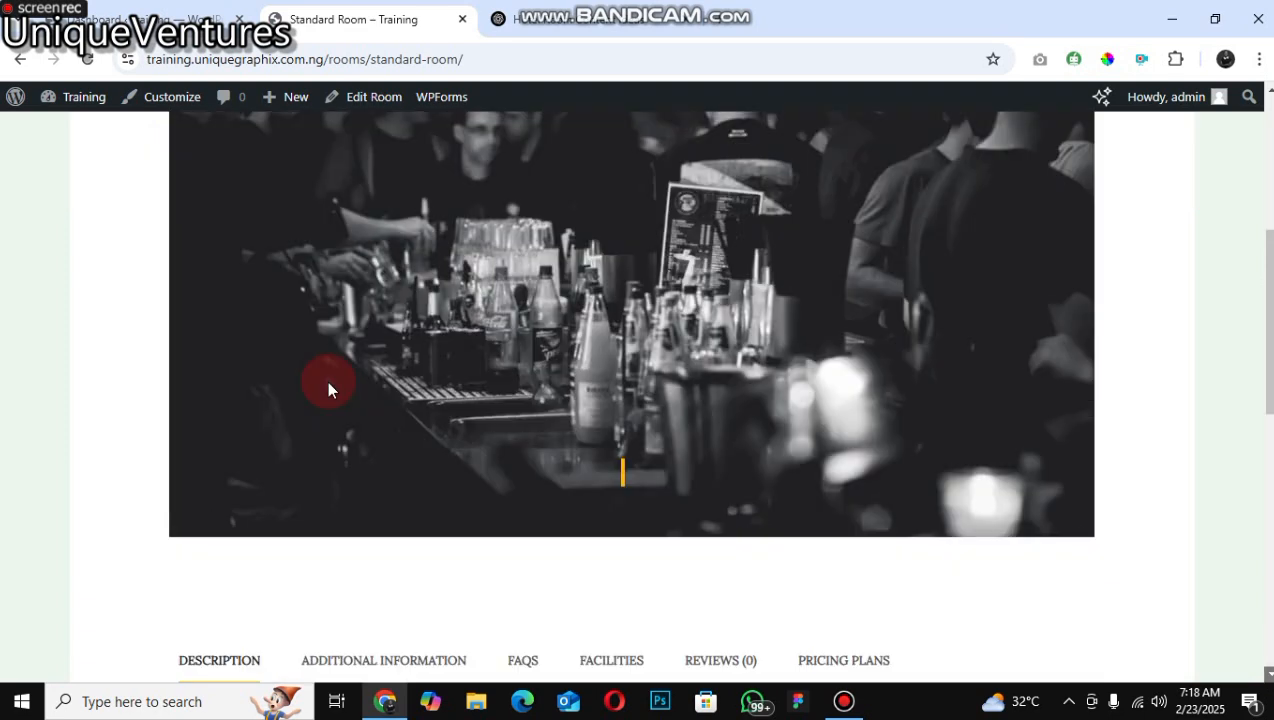
pyautogui.scroll(-3, 328, 388)
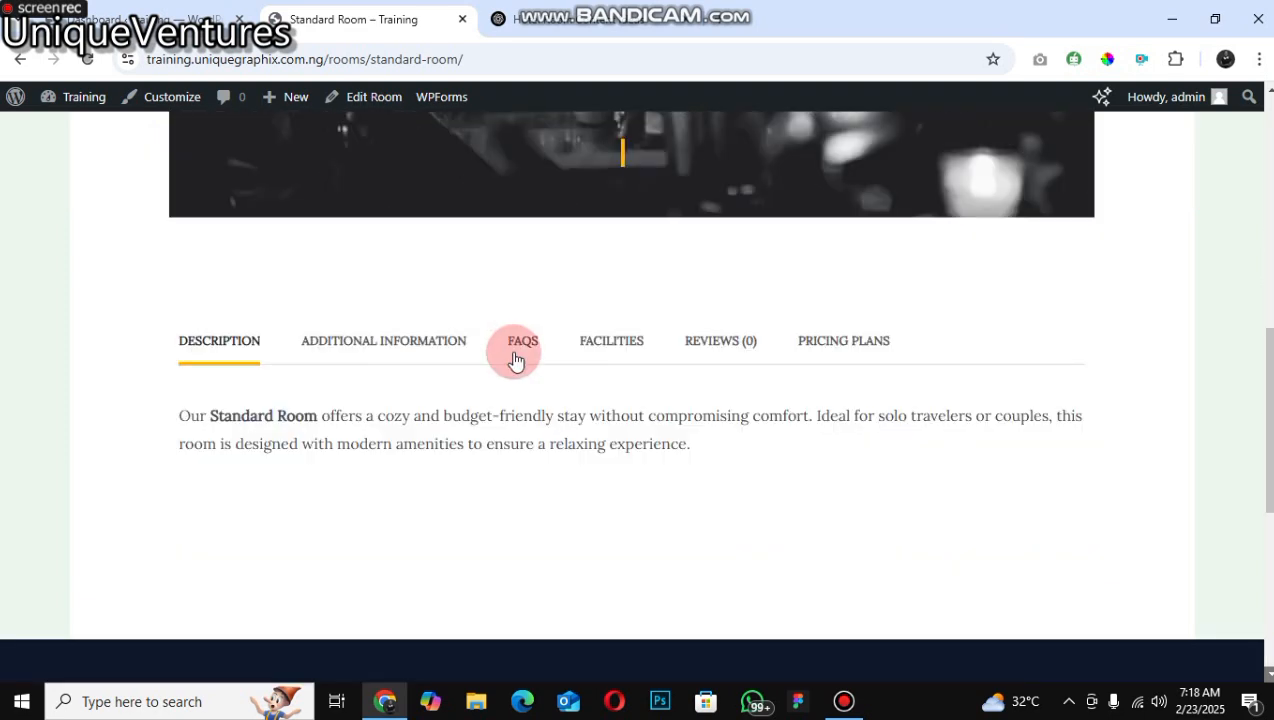
pyautogui.click(416, 343)
pyautogui.click(533, 350)
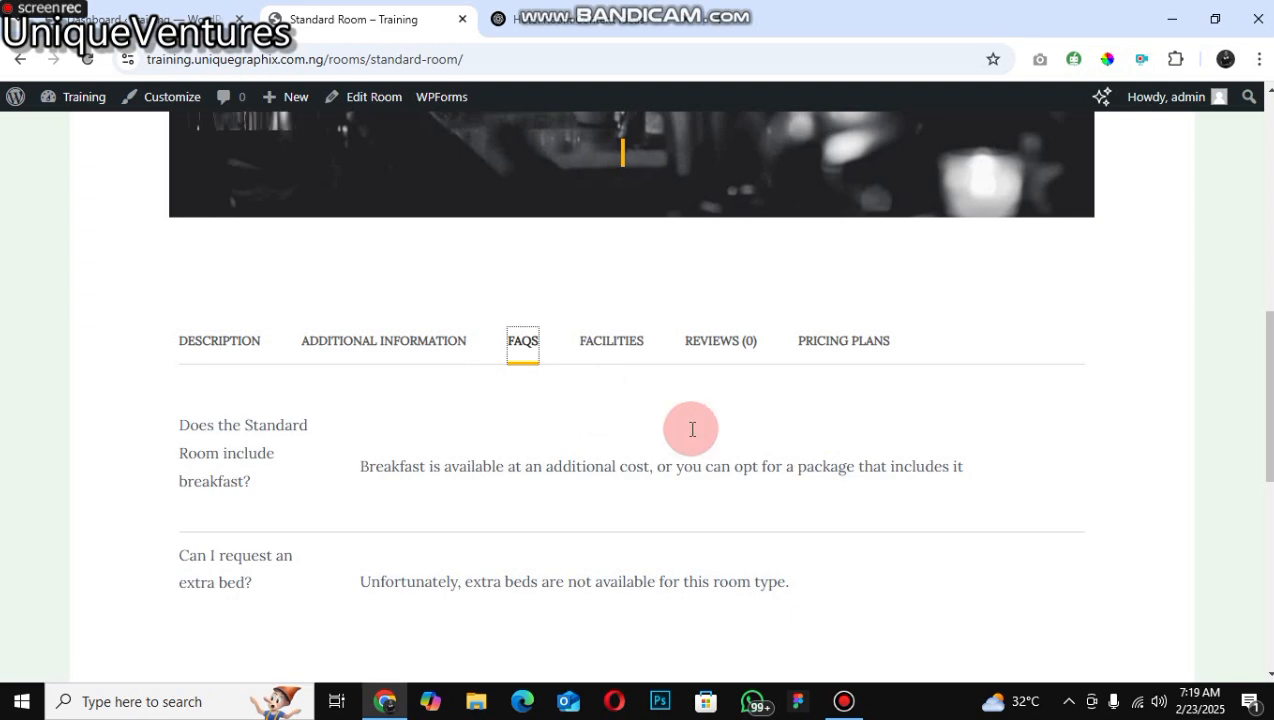
pyautogui.click(611, 341)
pyautogui.click(731, 347)
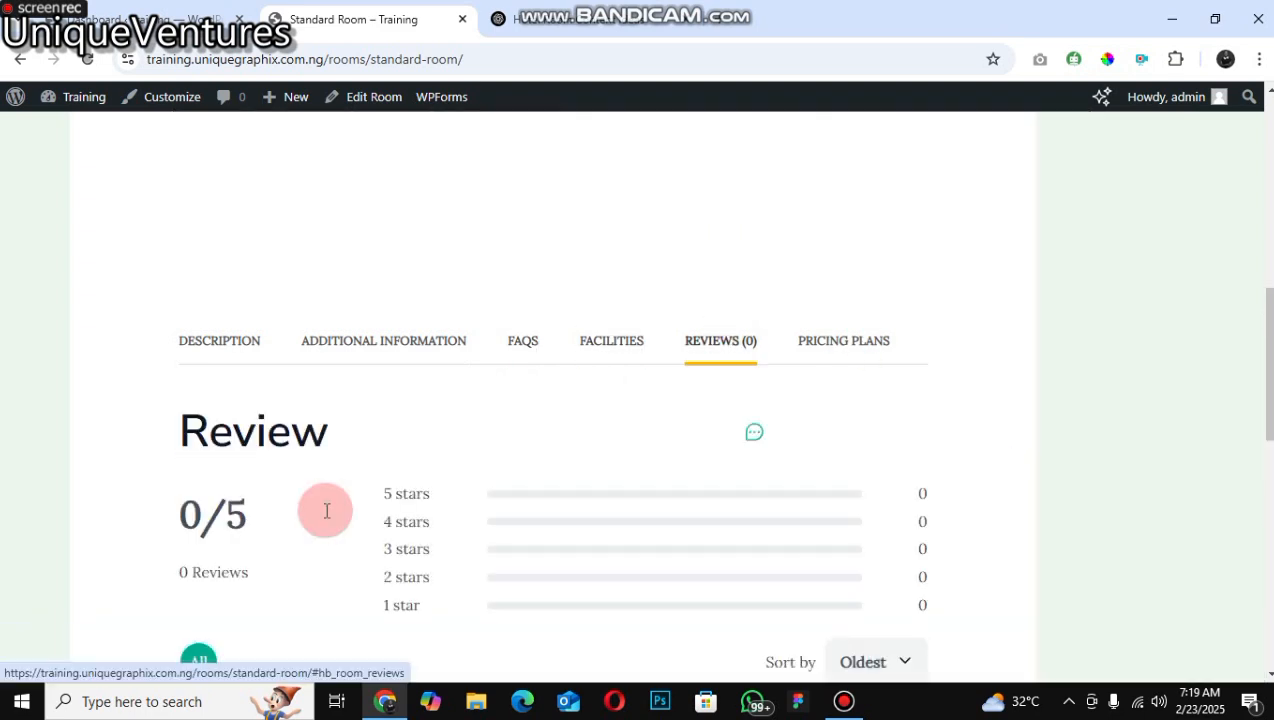
pyautogui.click(843, 341)
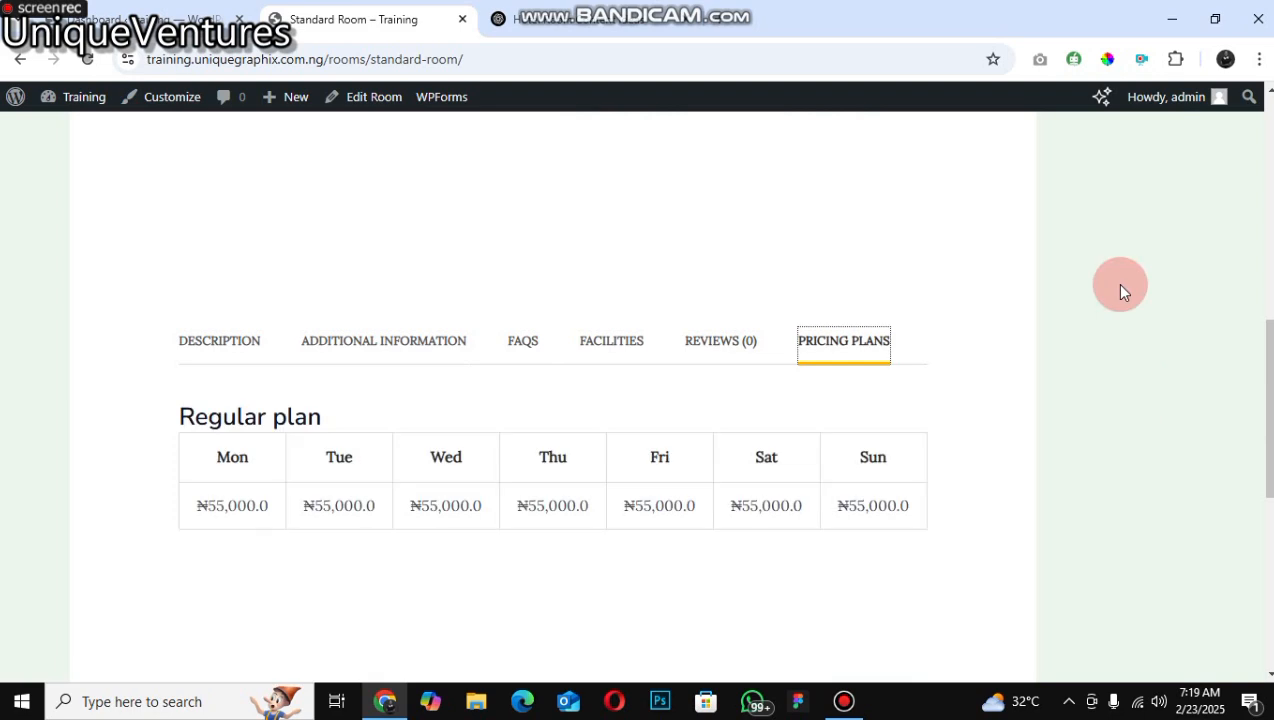
pyautogui.click(1268, 165)
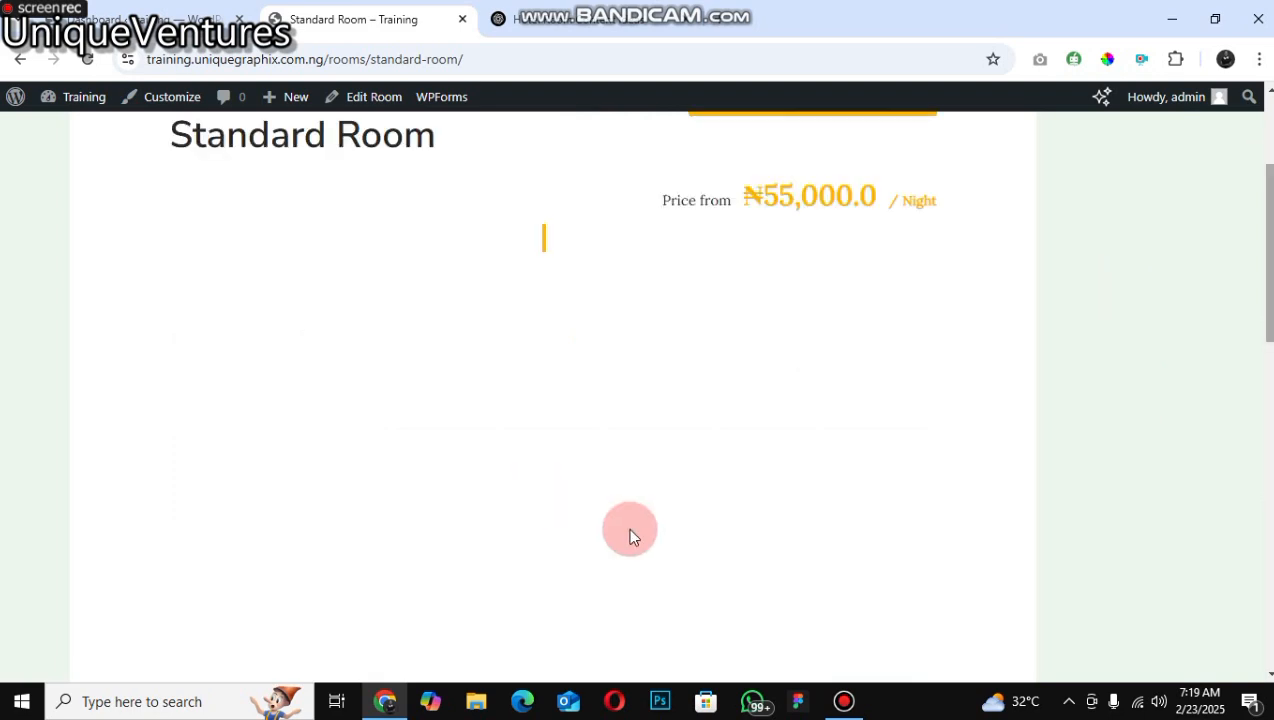
# Step: Check the Standard Room's availability for arrival February 28 and departure March 6, 2025, and add it to the cart
pyautogui.scroll(3, 756, 316)
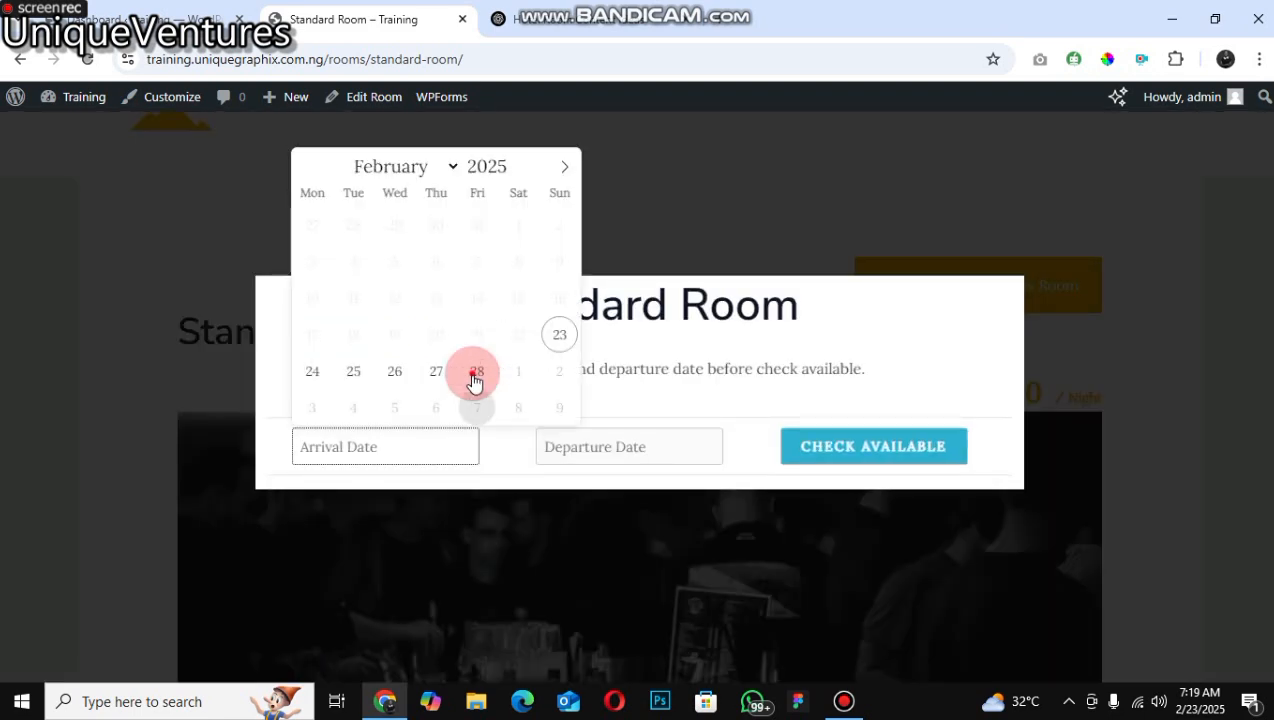
pyautogui.click(473, 374)
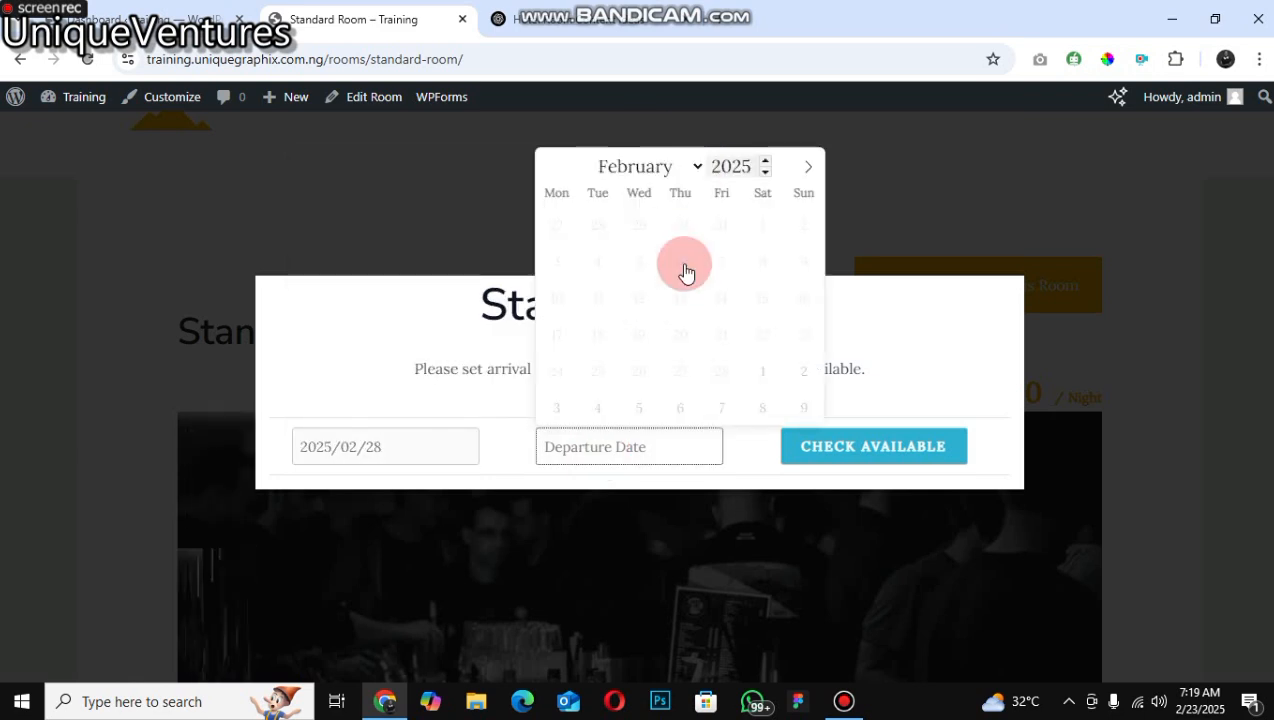
pyautogui.click(650, 167)
pyautogui.click(626, 224)
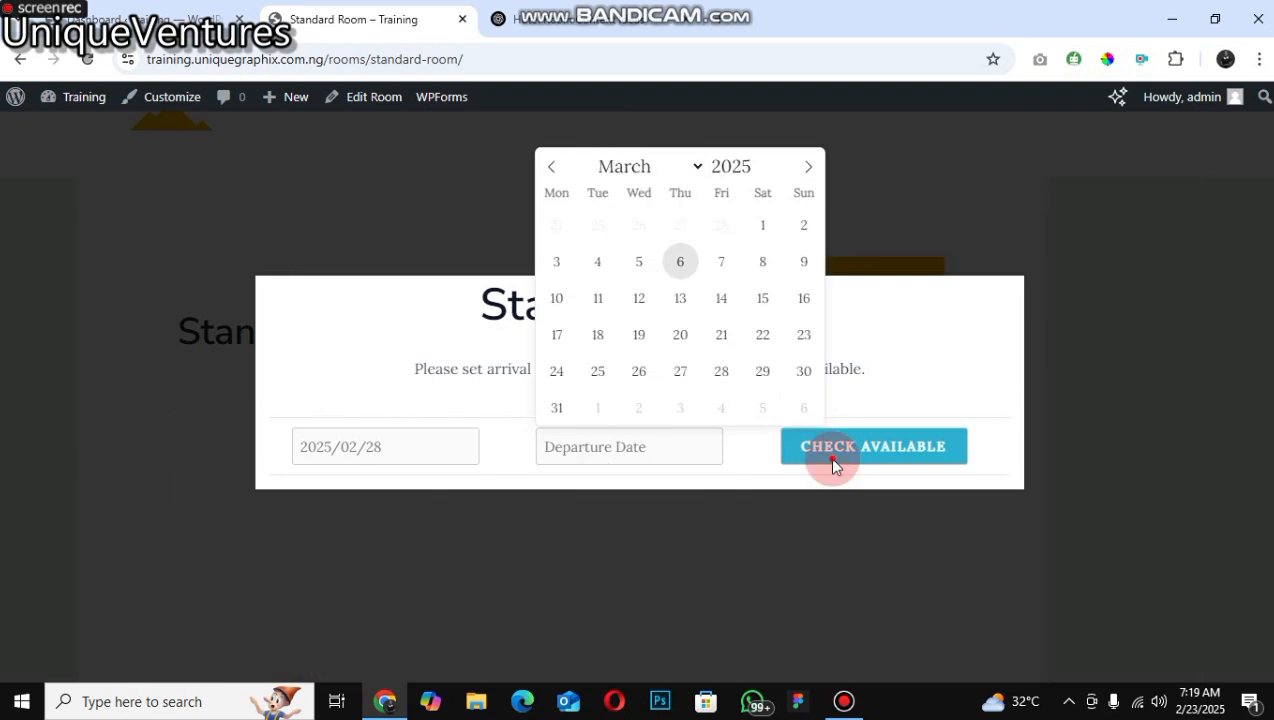
pyautogui.click(832, 461)
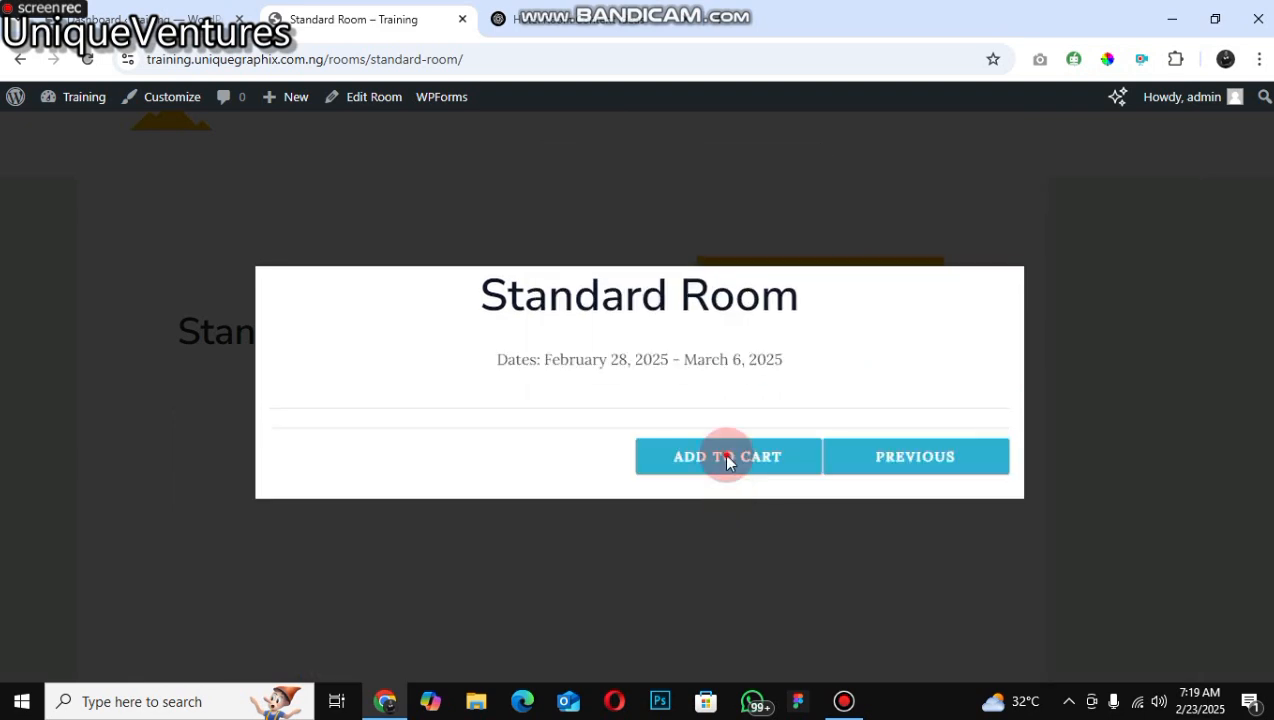
pyautogui.click(727, 458)
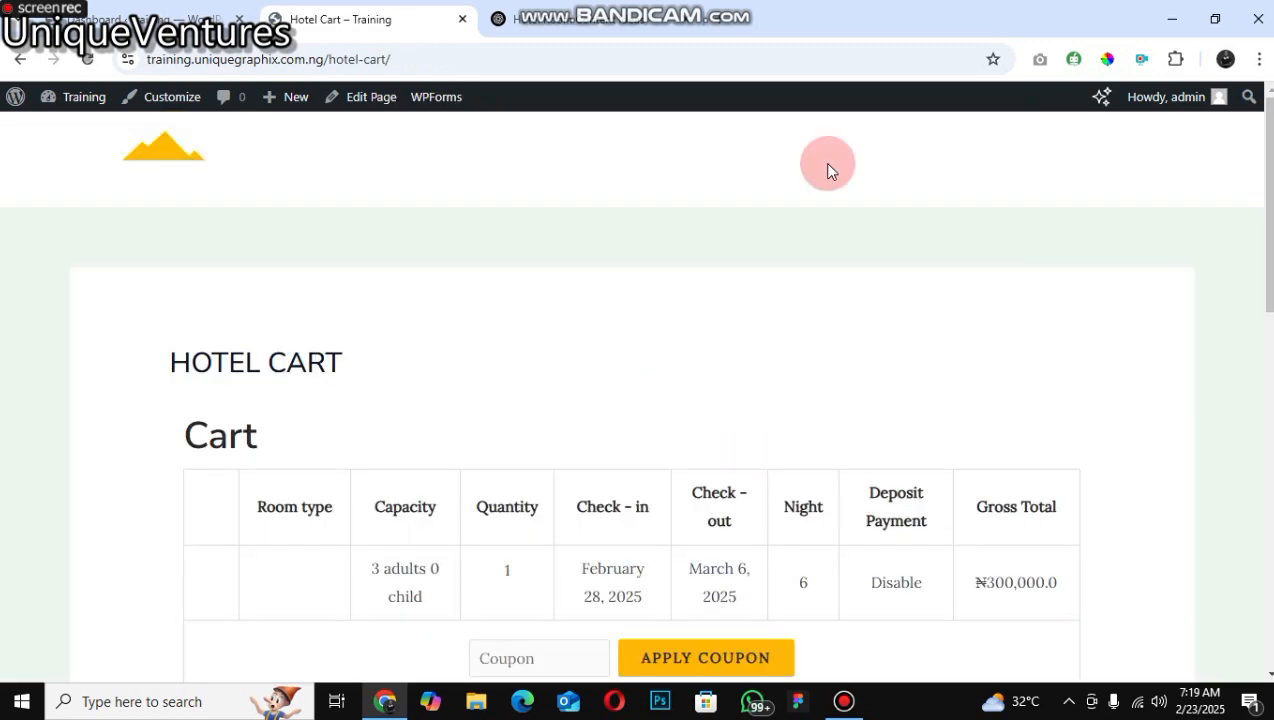
# Step: Proceed from the hotel cart to the checkout page
pyautogui.scroll(-5, 243, 186)
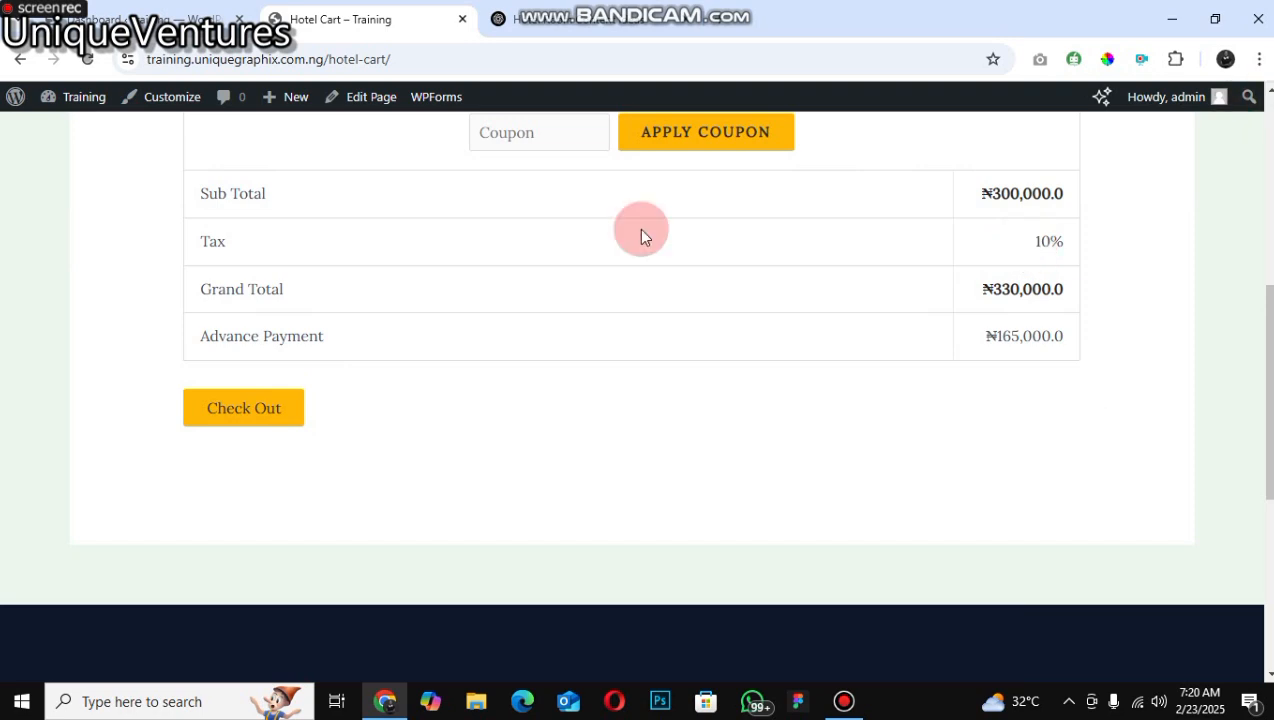
pyautogui.scroll(1, 640, 233)
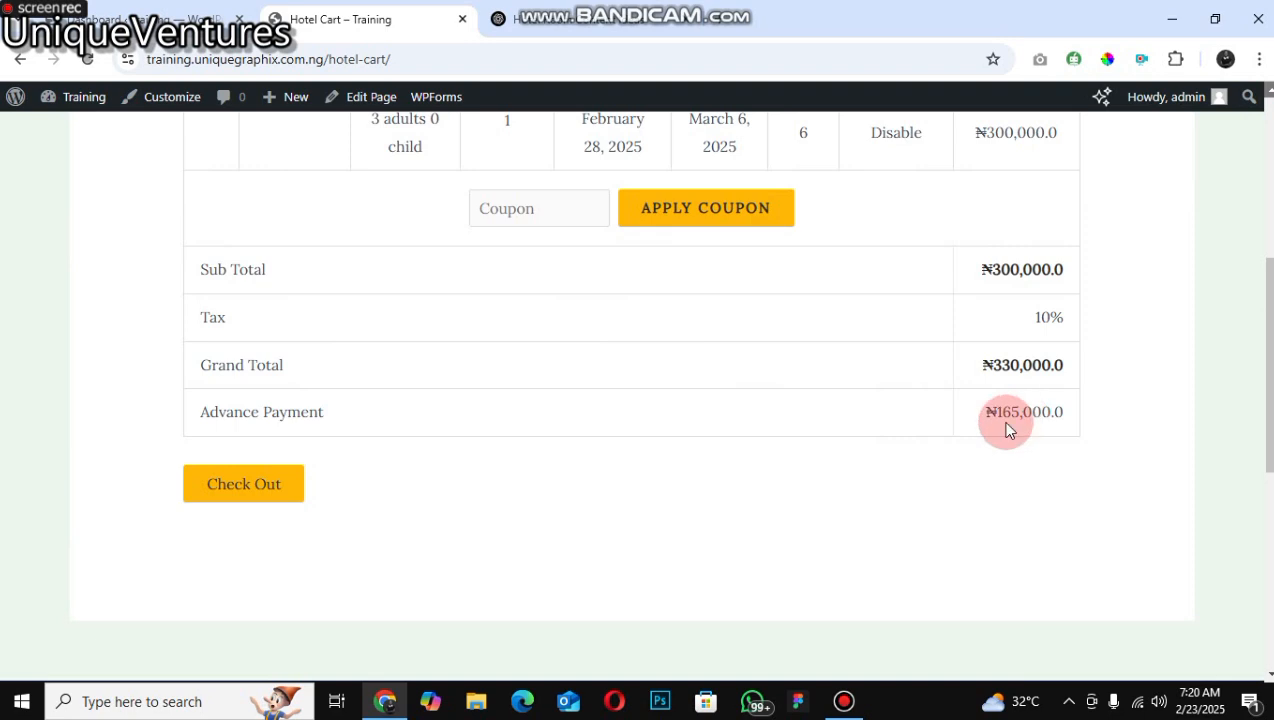
pyautogui.click(250, 497)
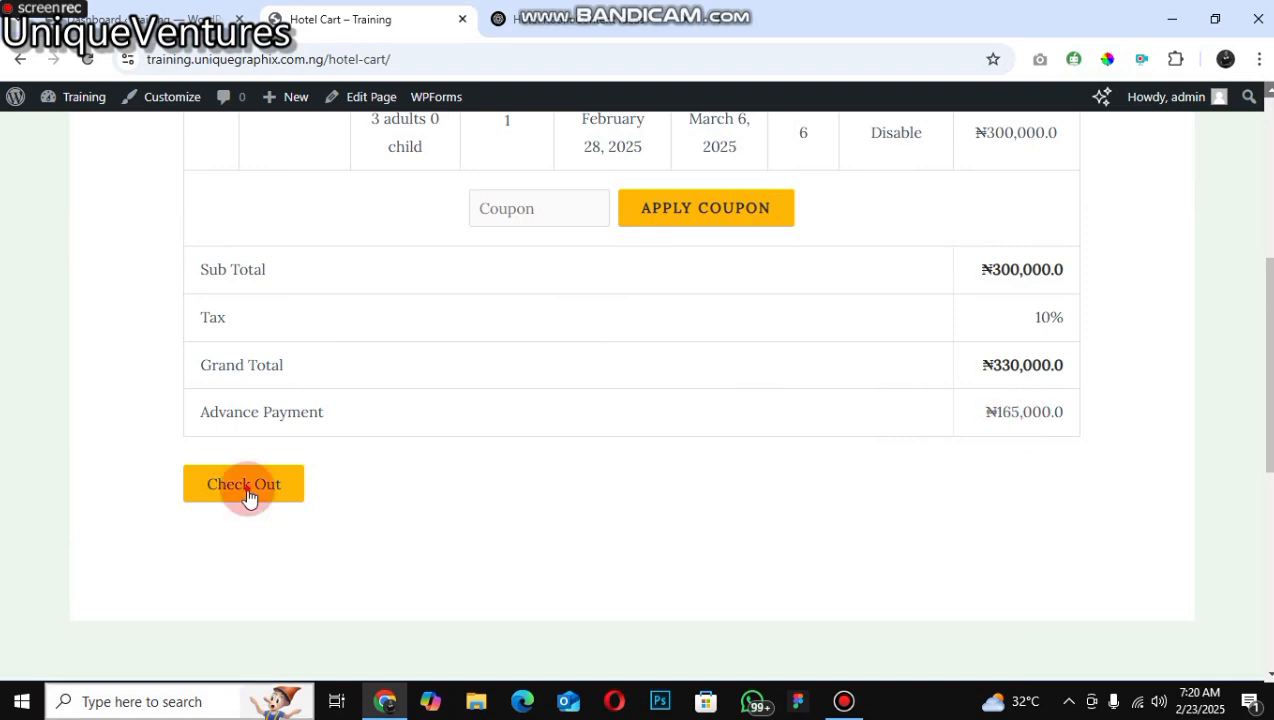
pyautogui.click(250, 497)
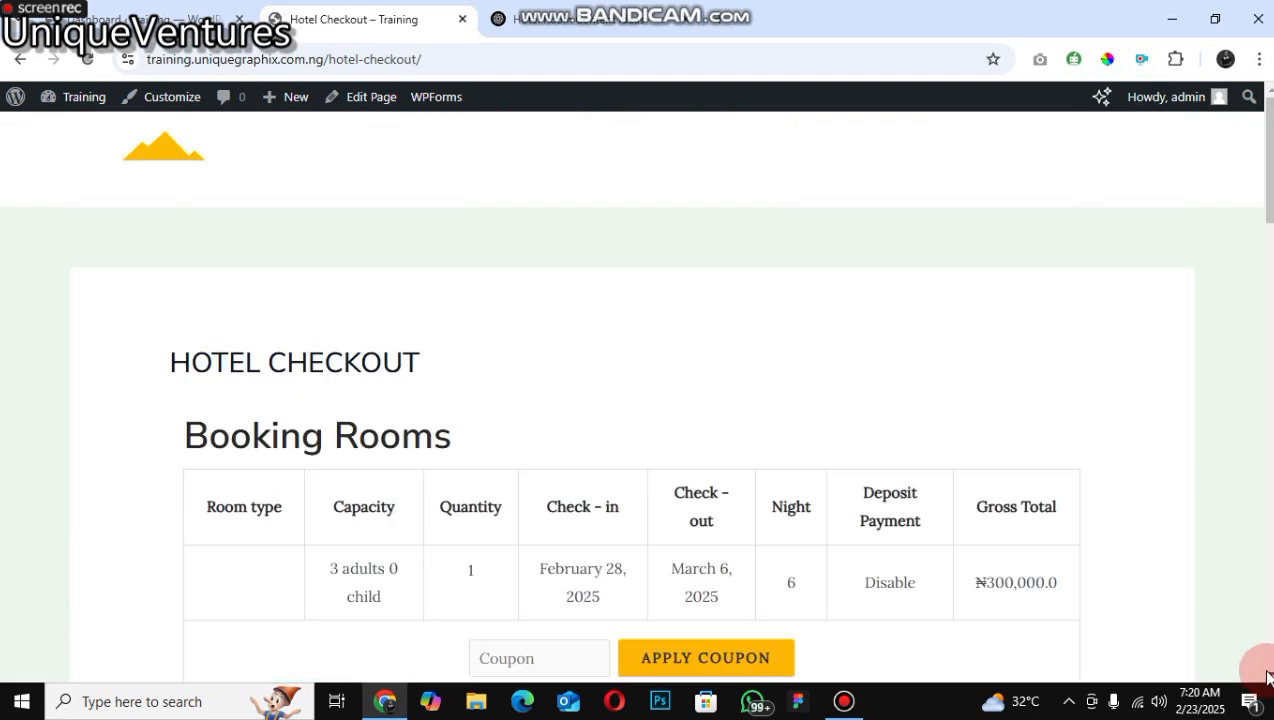
# Step: Tick the option to pay the full amount on the checkout page
pyautogui.scroll(-3, 1268, 678)
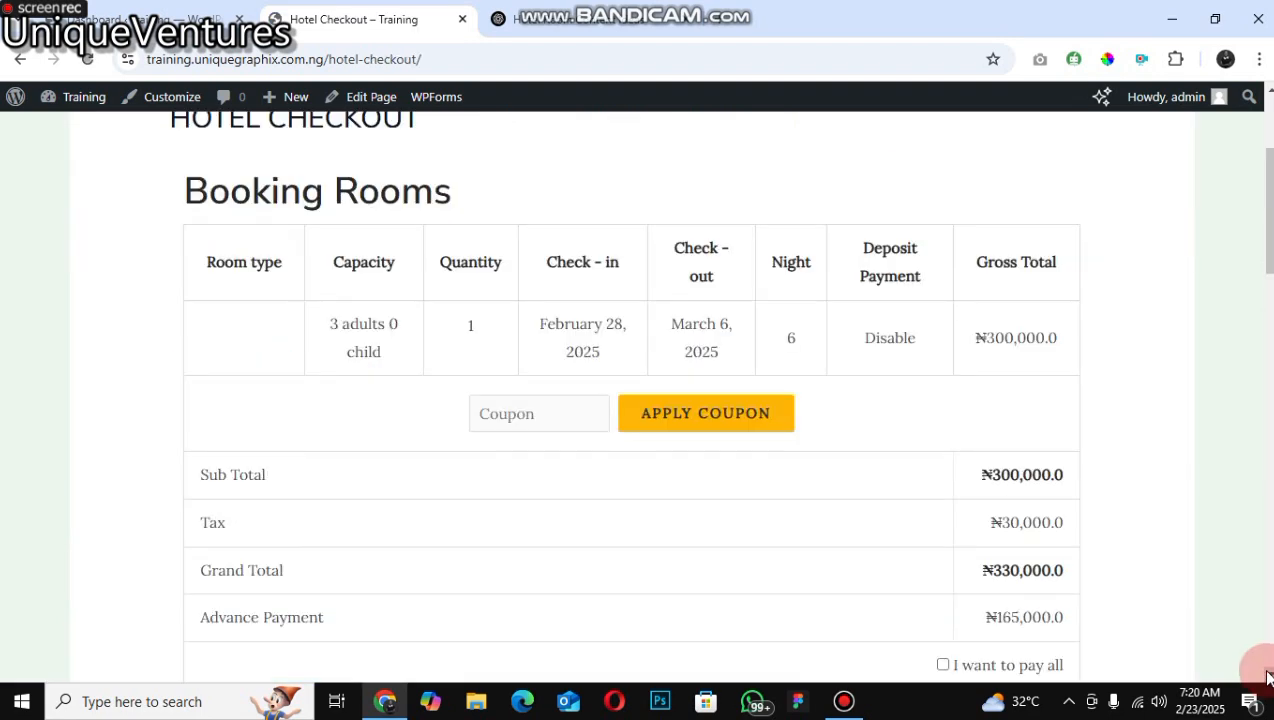
pyautogui.scroll(-2, 1268, 678)
pyautogui.click(944, 477)
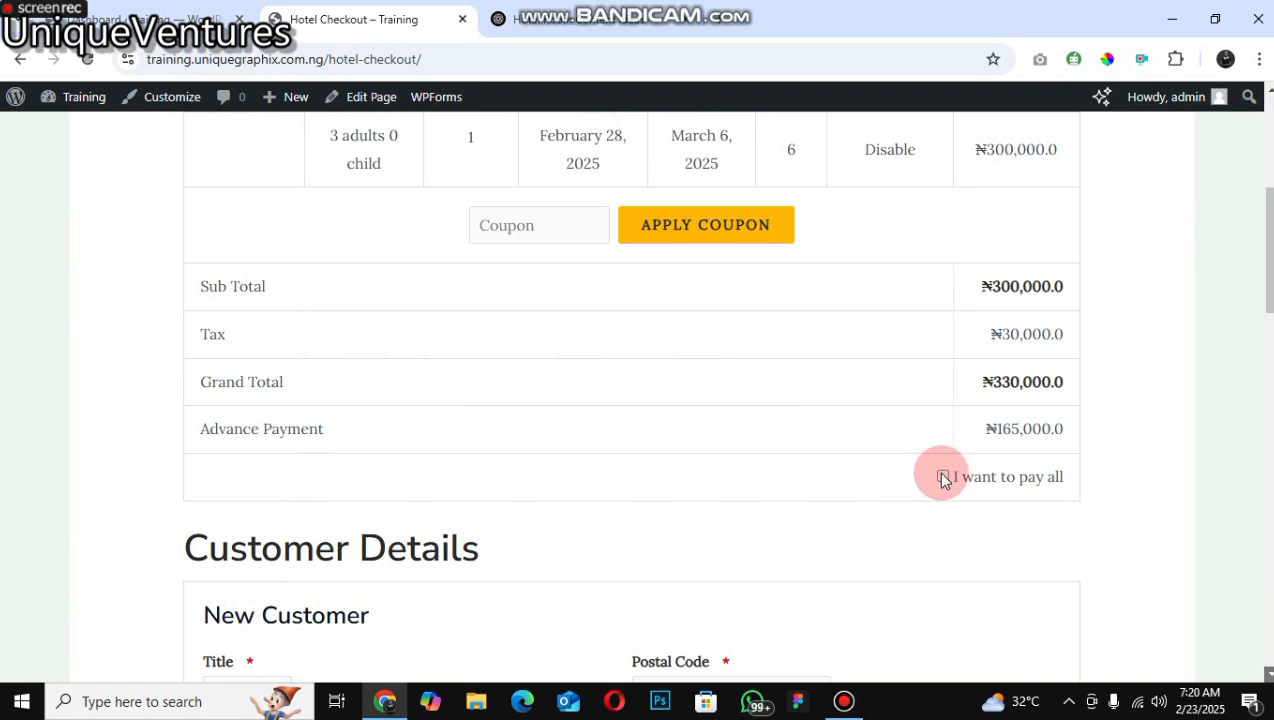
pyautogui.click(943, 478)
pyautogui.click(1268, 670)
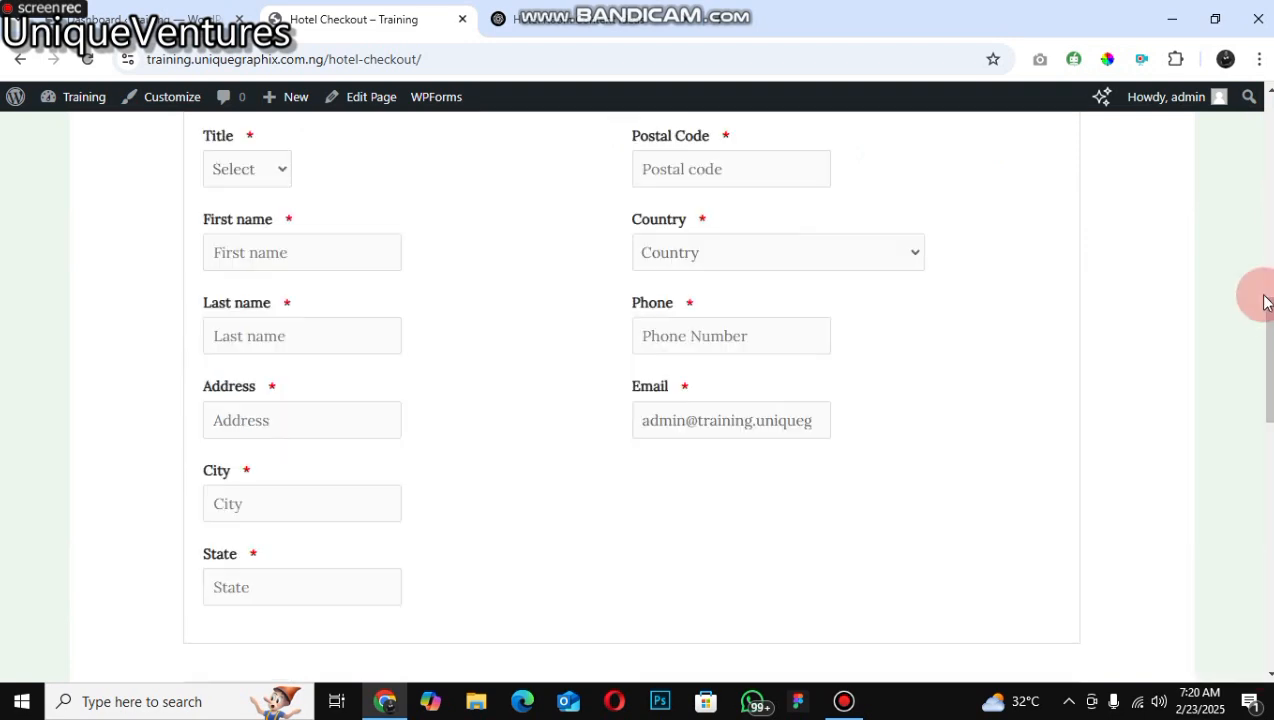
# Step: Try to check out without filling in the customer details
pyautogui.moveTo(1266, 302); pyautogui.dragTo(1268, 580)
pyautogui.click(770, 338)
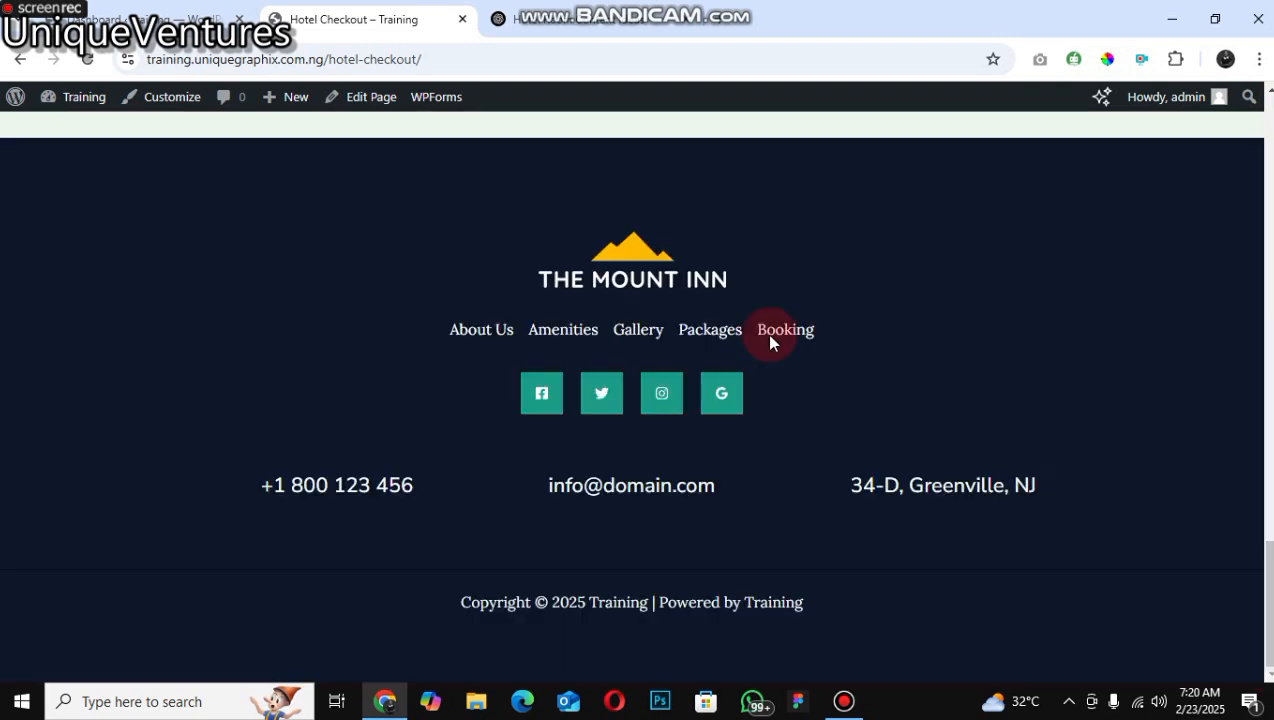
pyautogui.moveTo(1269, 610); pyautogui.dragTo(1269, 674)
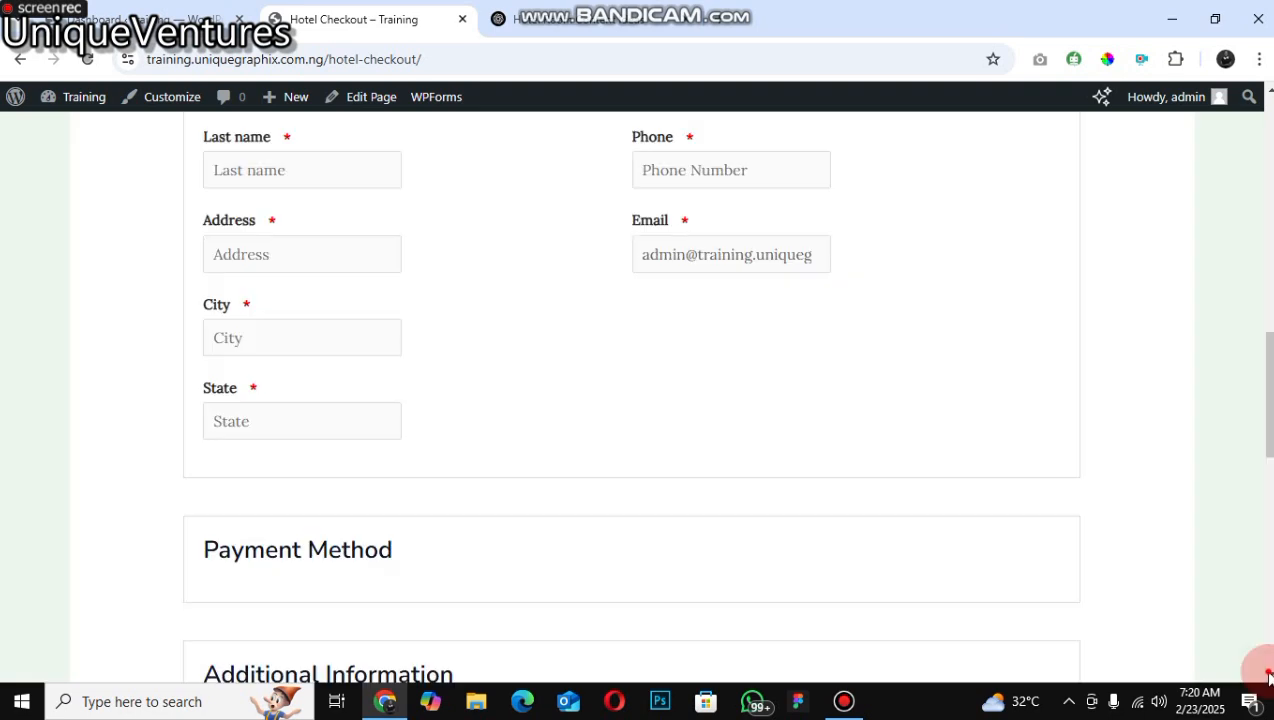
pyautogui.click(1268, 676)
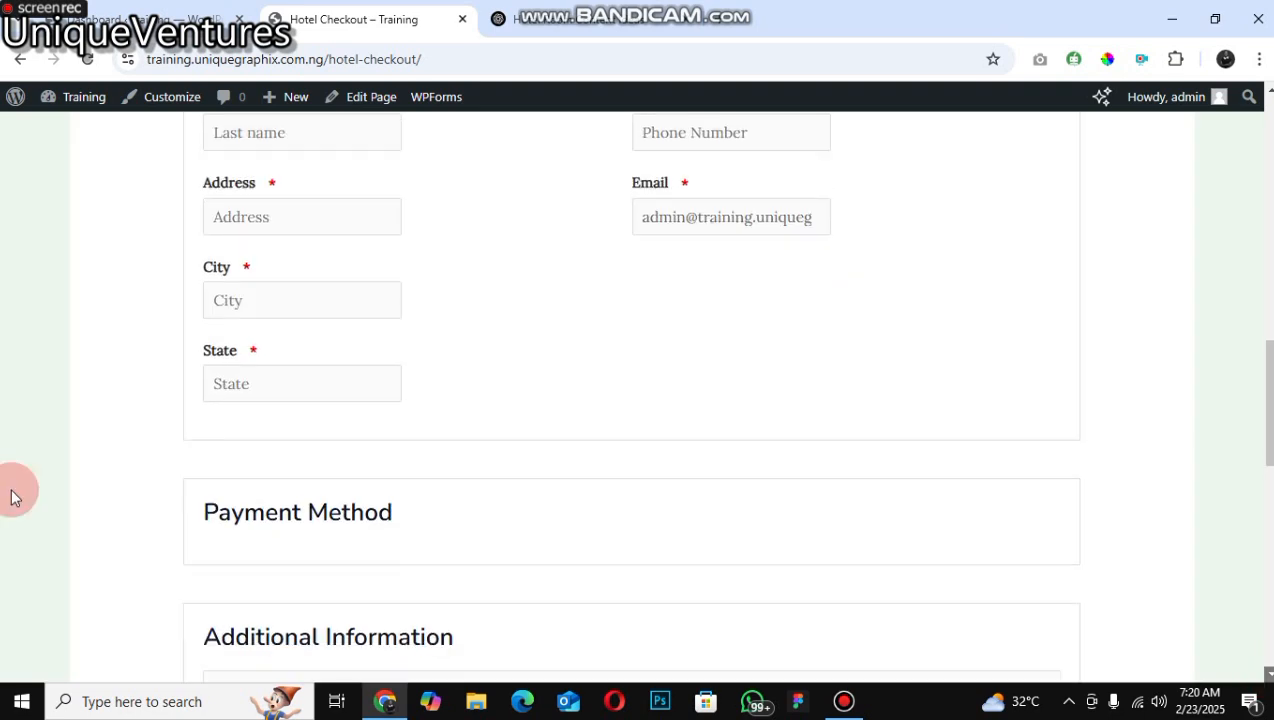
pyautogui.scroll(-3, 266, 377)
pyautogui.scroll(-1, 266, 377)
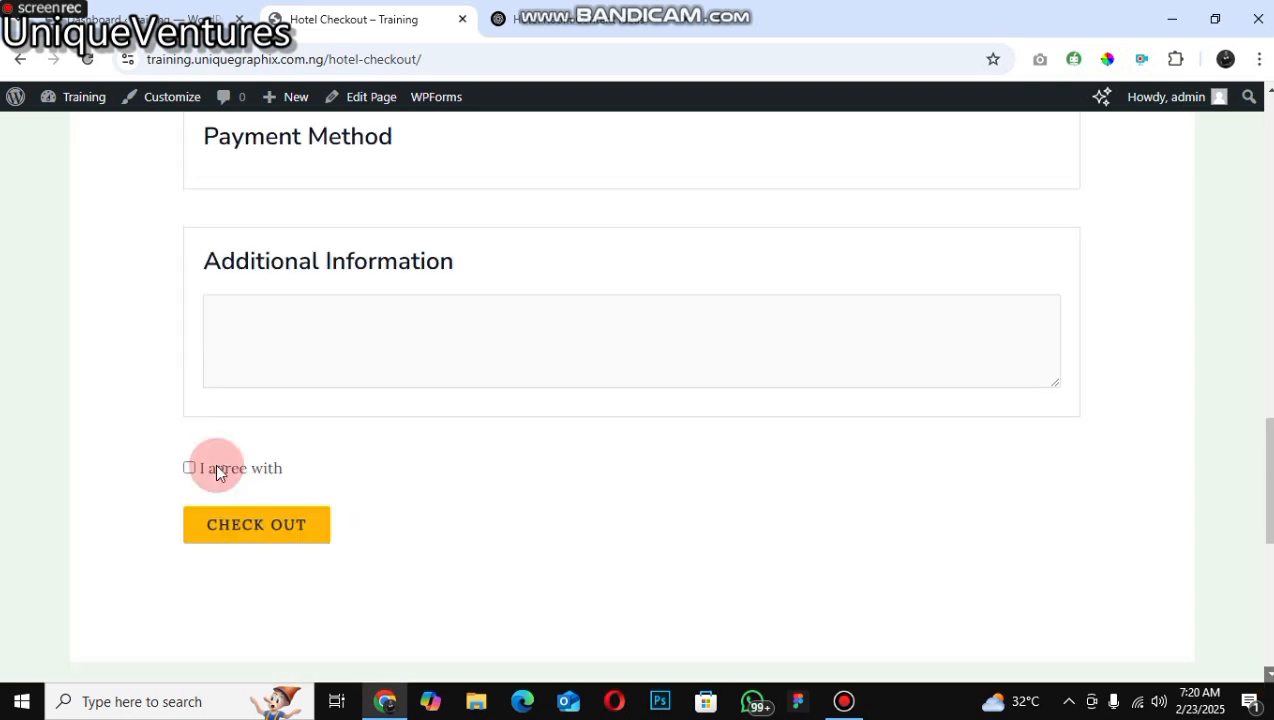
pyautogui.click(193, 467)
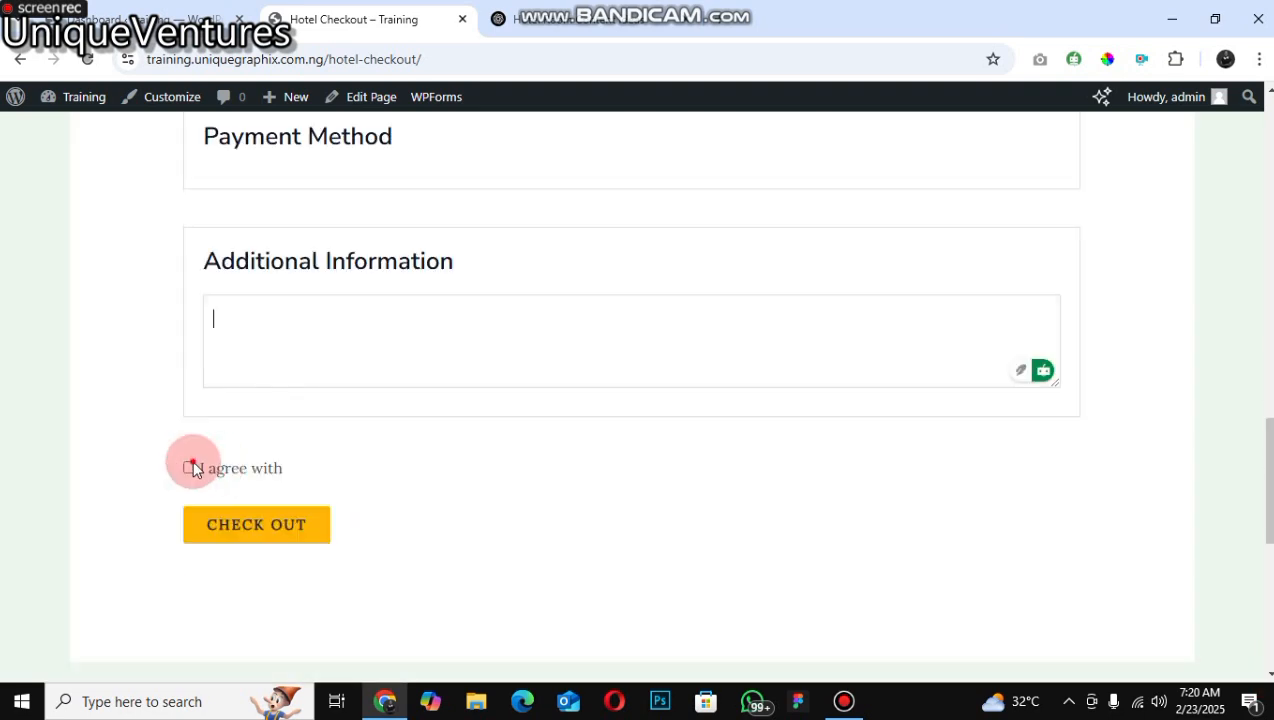
pyautogui.click(234, 535)
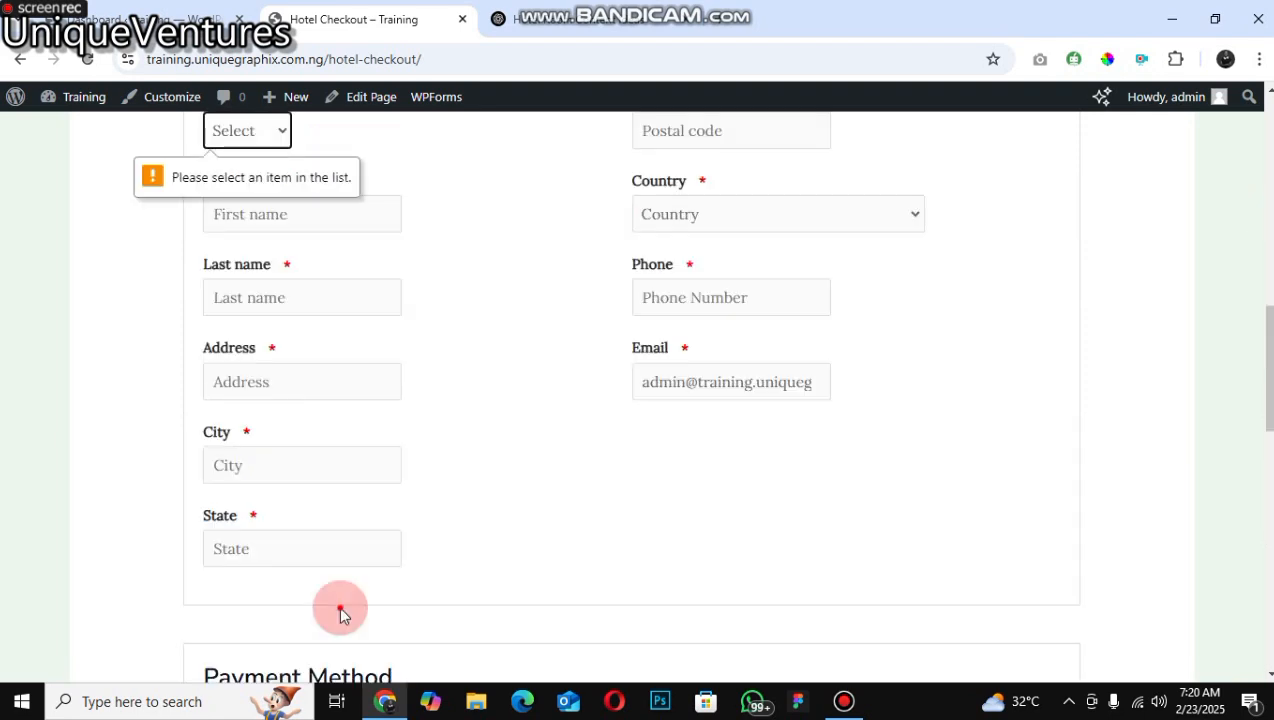
# Step: Set the customer's title to Prof. in the Customer Details form
pyautogui.scroll(5, 931, 566)
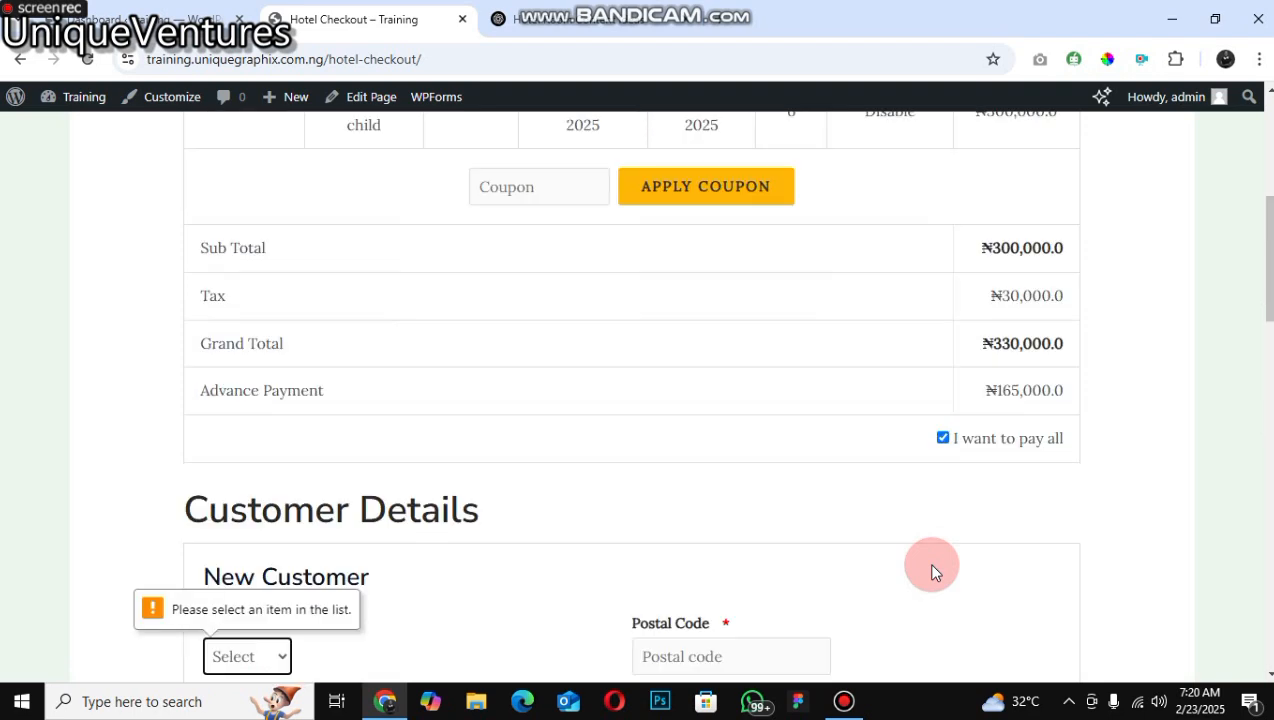
pyautogui.press('Down')
pyautogui.press('Down')
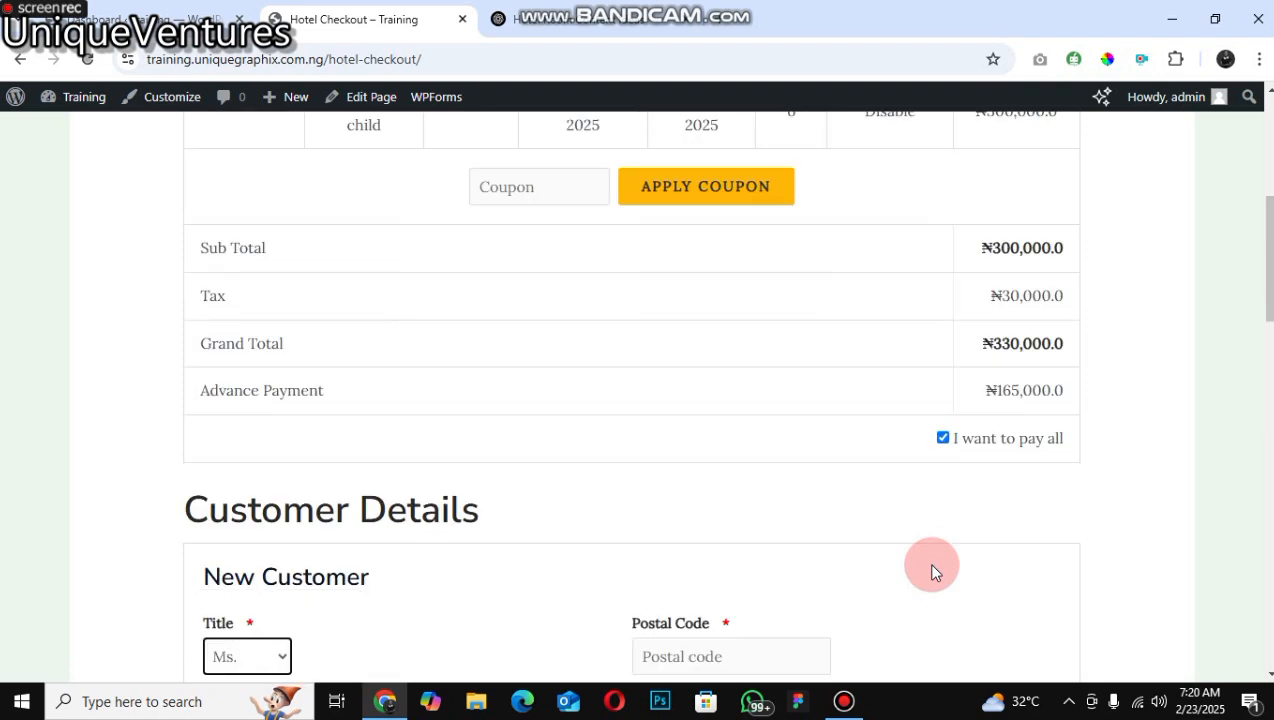
pyautogui.press('Down')
pyautogui.press('Down')
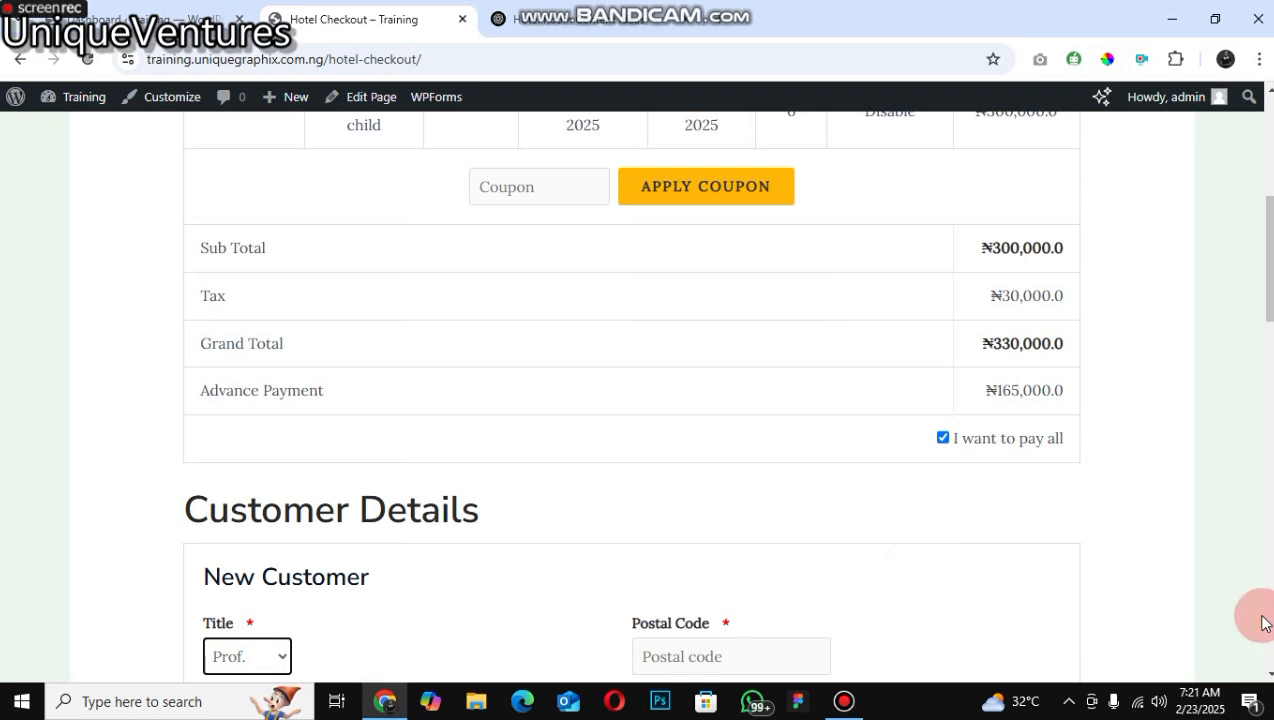
# Step: Fill in the remaining customer details on the checkout form from the browser's saved address
pyautogui.click(1268, 674)
pyautogui.click(1268, 674)
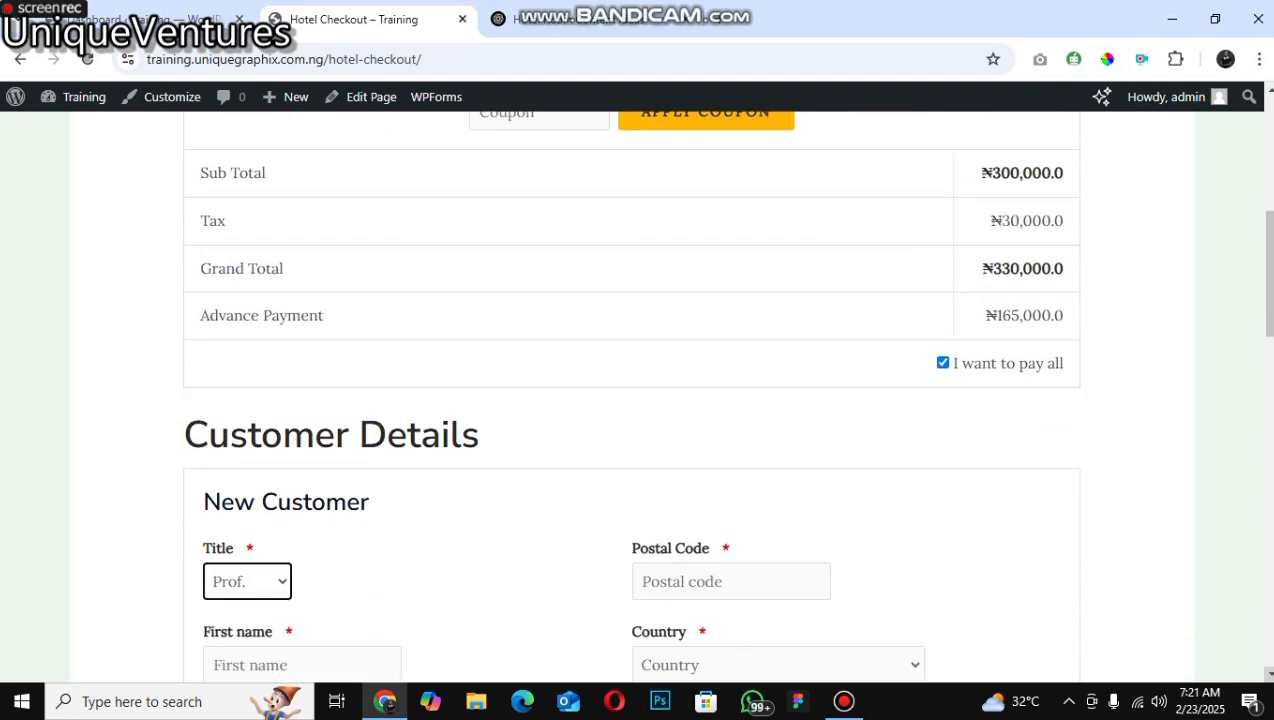
pyautogui.scroll(-2, 284, 363)
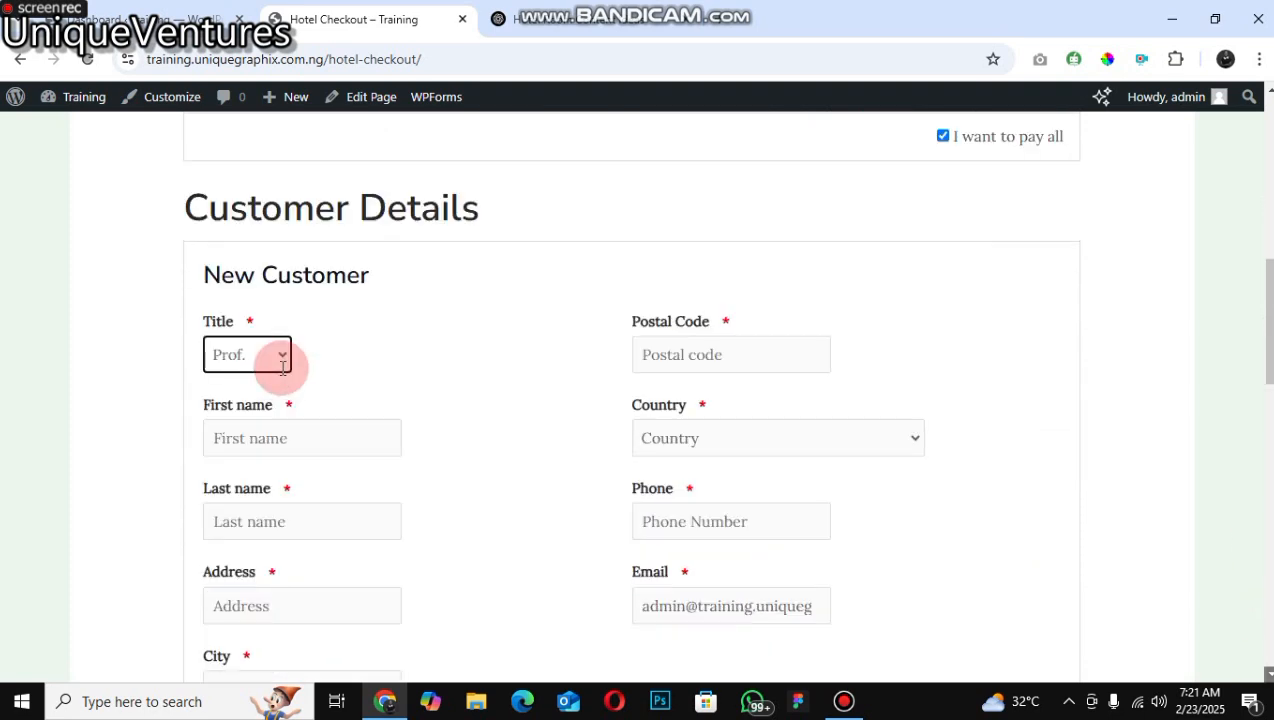
pyautogui.scroll(-1, 300, 400)
pyautogui.click(319, 426)
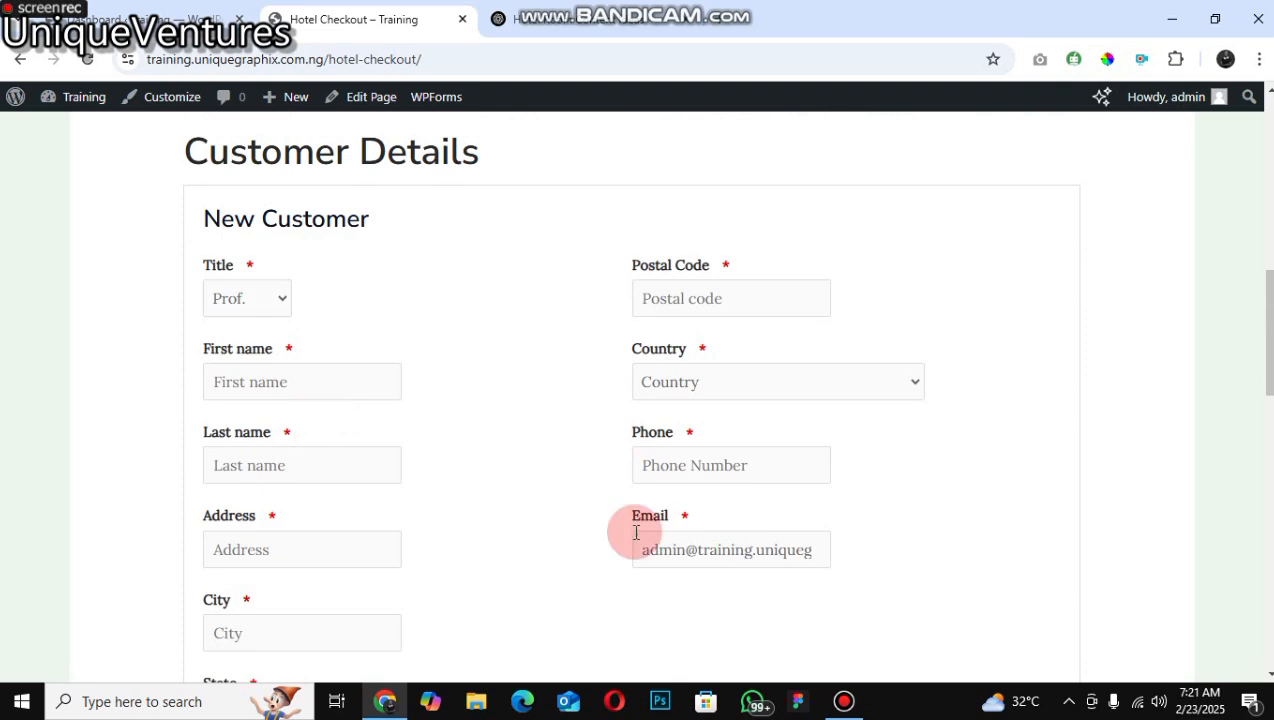
pyautogui.press('Return')
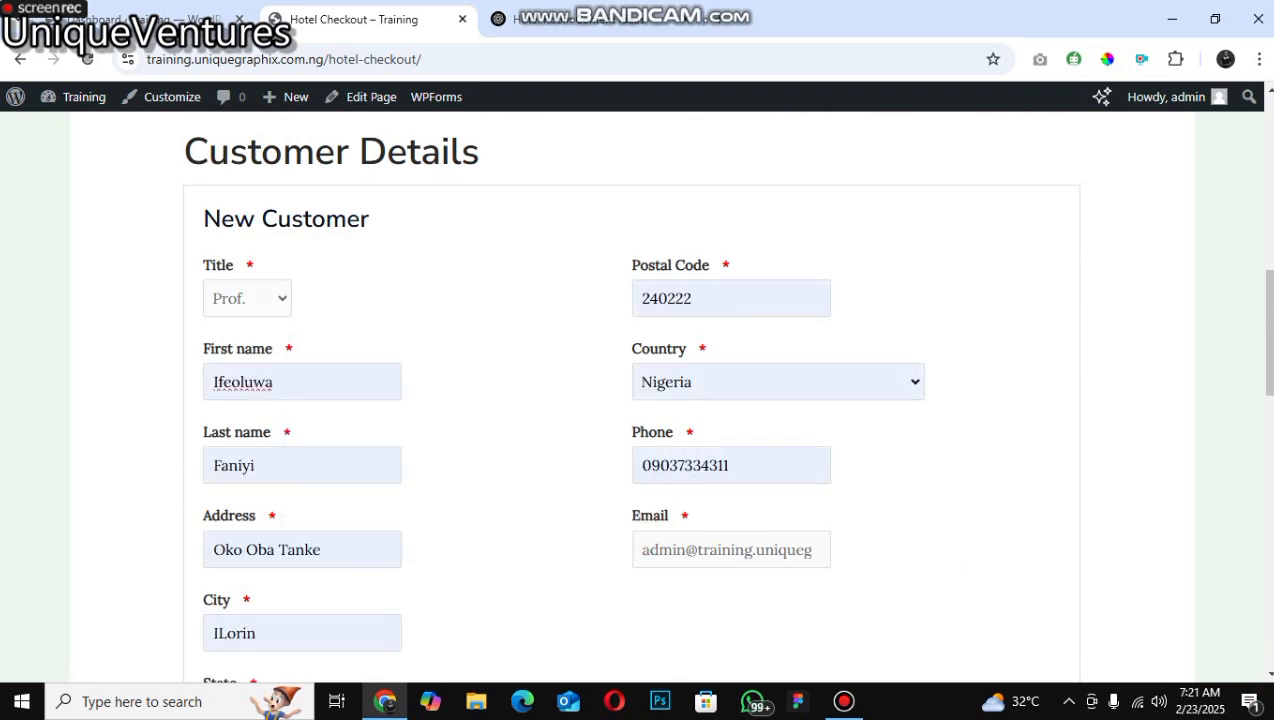
# Step: Accept the terms and try to check out the booking, dismissing the browser's address prompt and the alert
pyautogui.scroll(-1, 1238, 658)
pyautogui.scroll(-3, 199, 529)
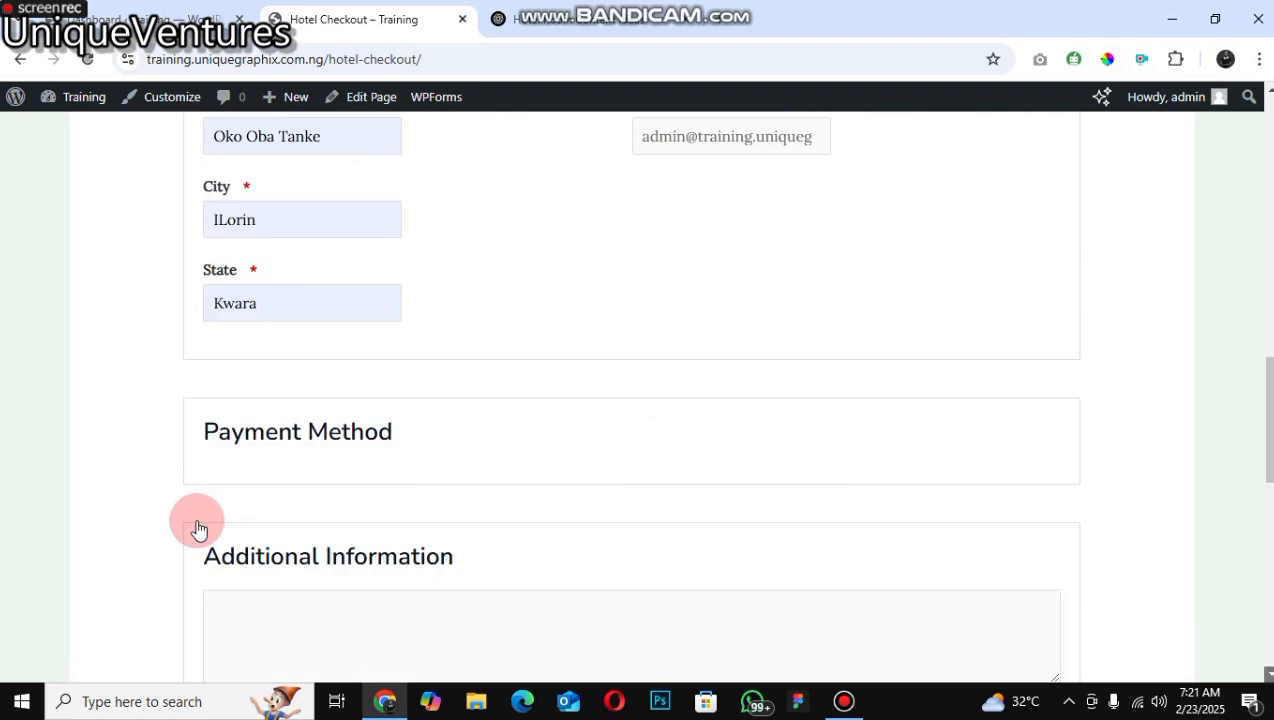
pyautogui.scroll(-3, 199, 529)
pyautogui.click(232, 480)
pyautogui.click(249, 536)
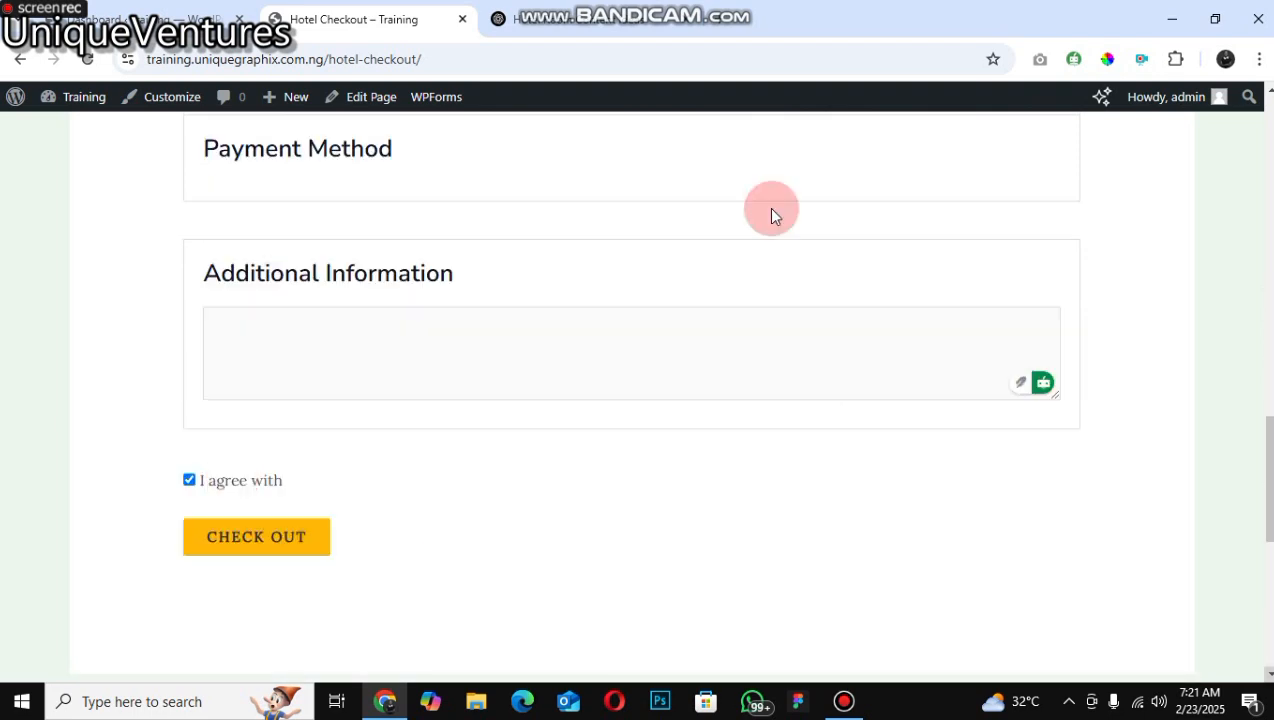
pyautogui.click(785, 162)
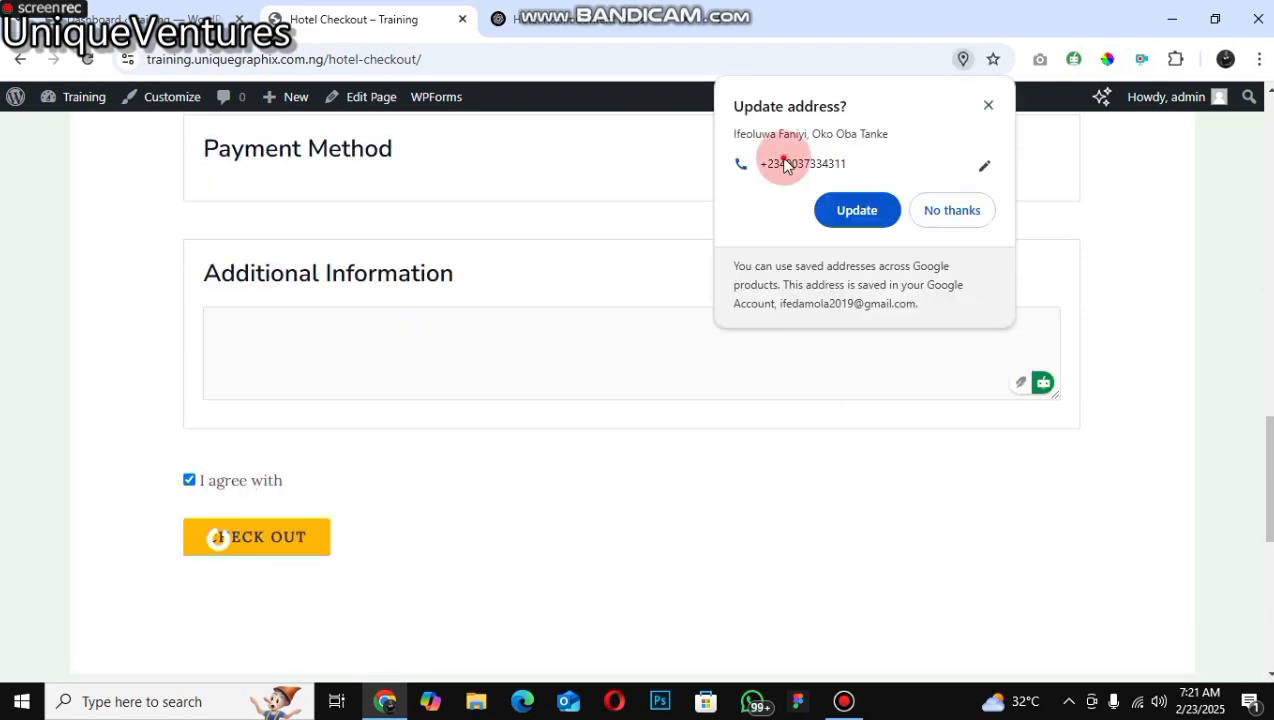
pyautogui.click(797, 185)
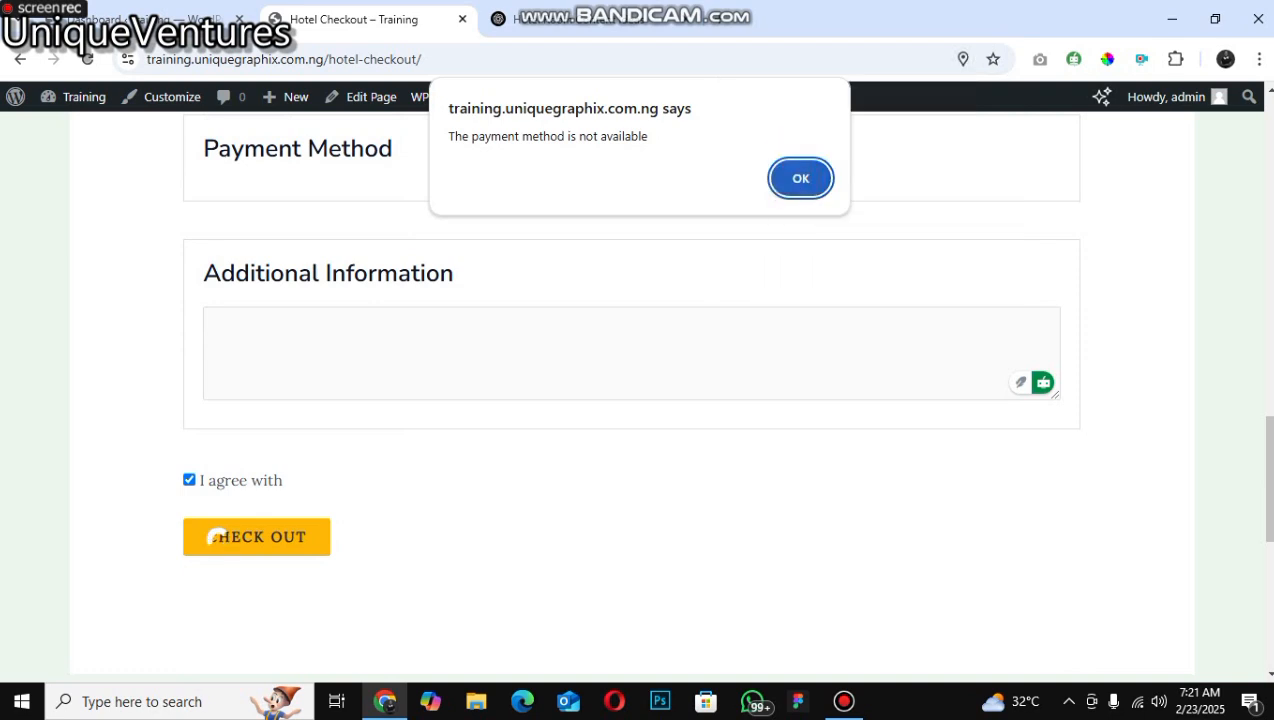
pyautogui.press('Return')
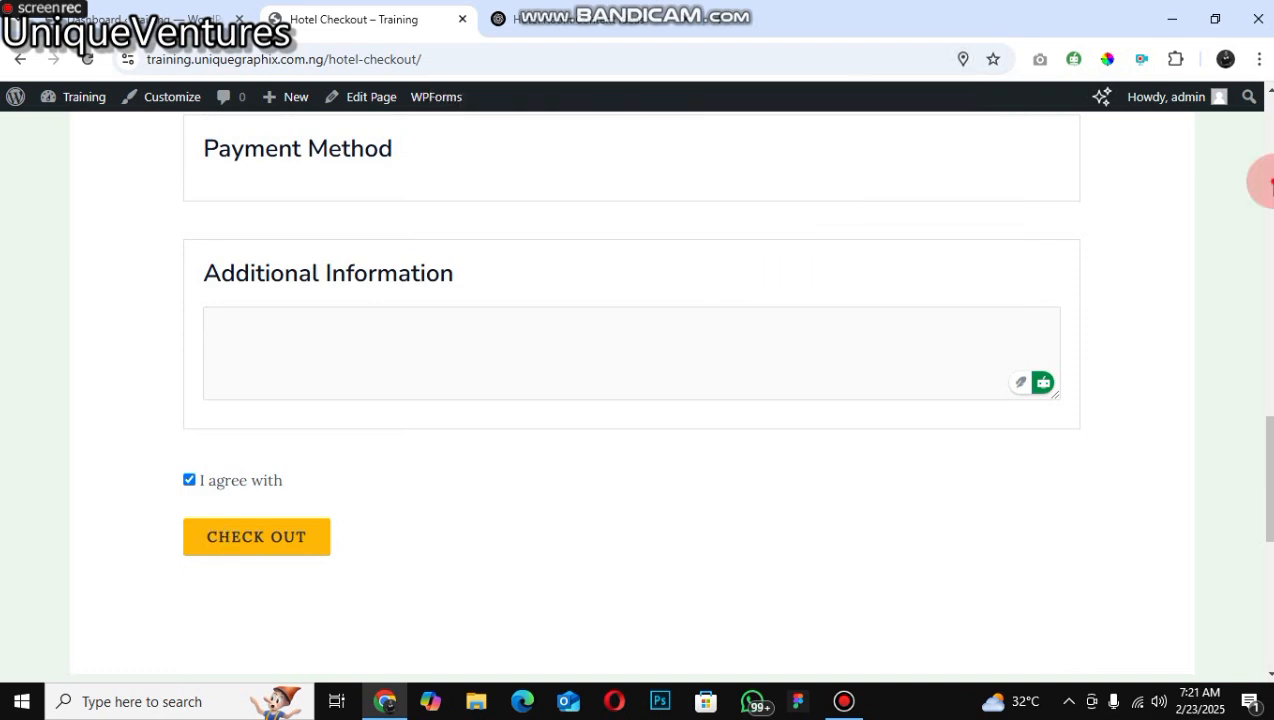
# Step: Enter the bank account number as the first line of the Offline Payment instruction
pyautogui.click(1266, 162)
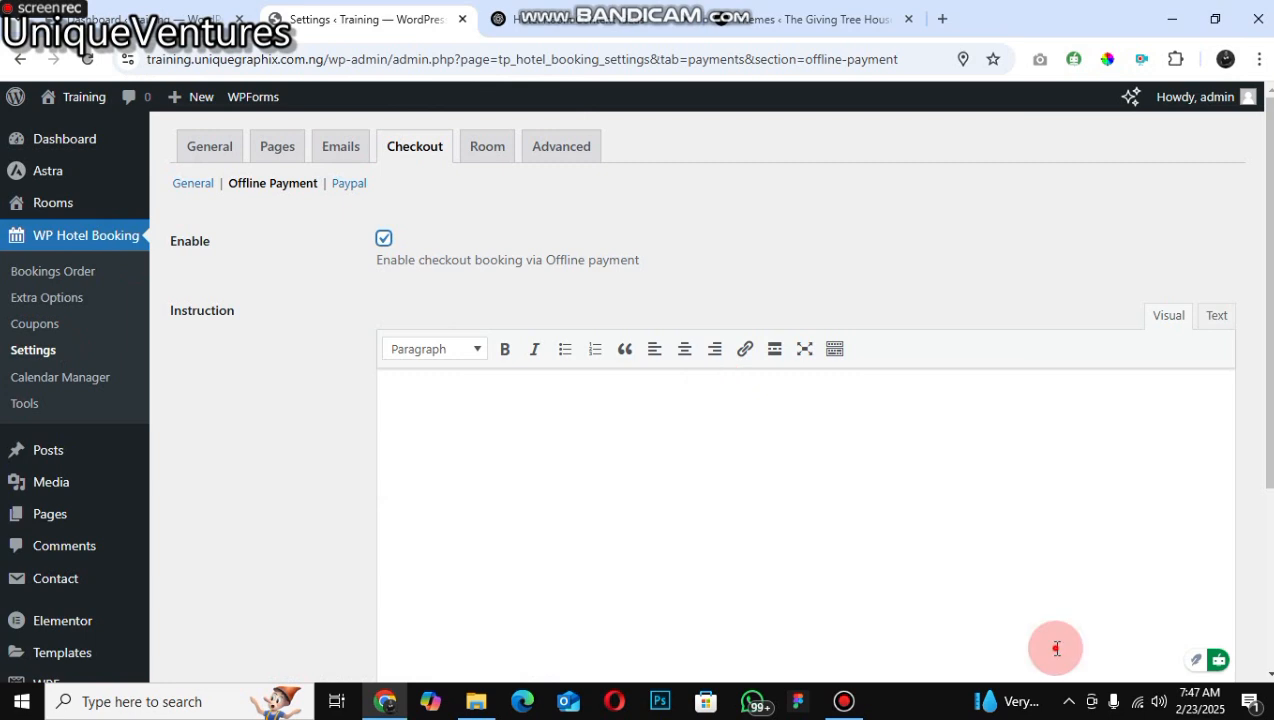
pyautogui.click(646, 391)
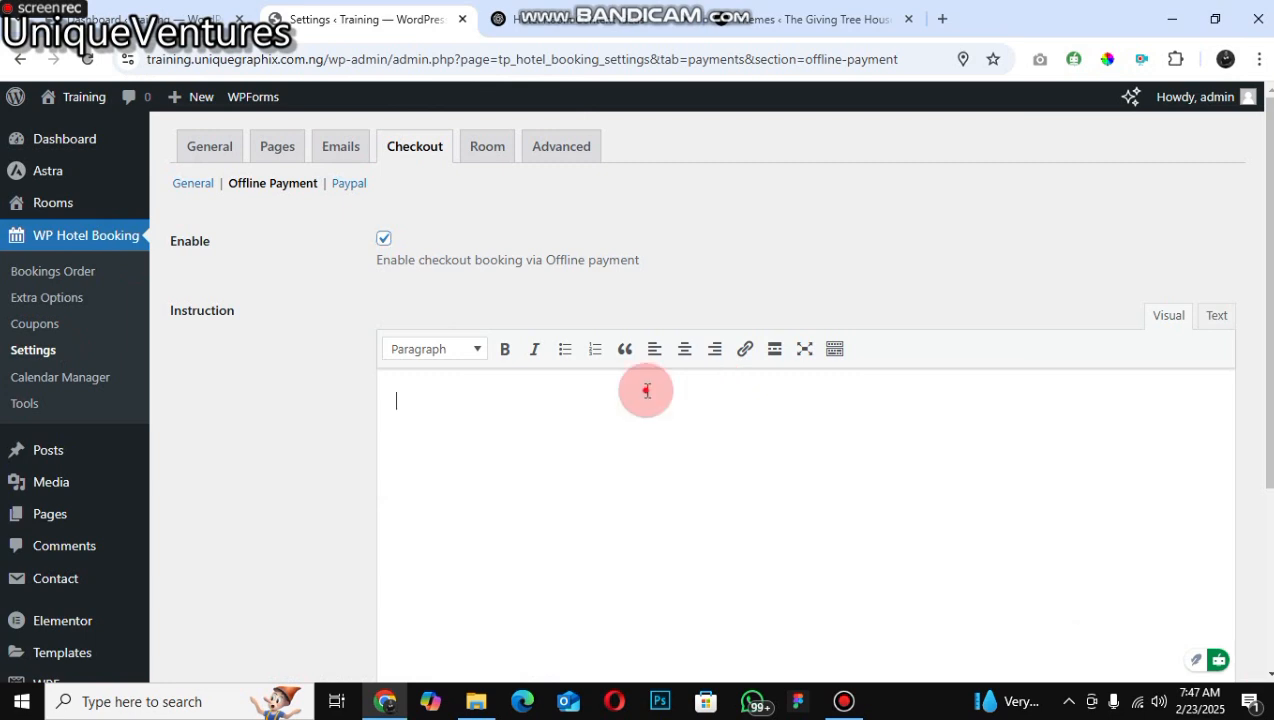
pyautogui.scroll(-3, 652, 406)
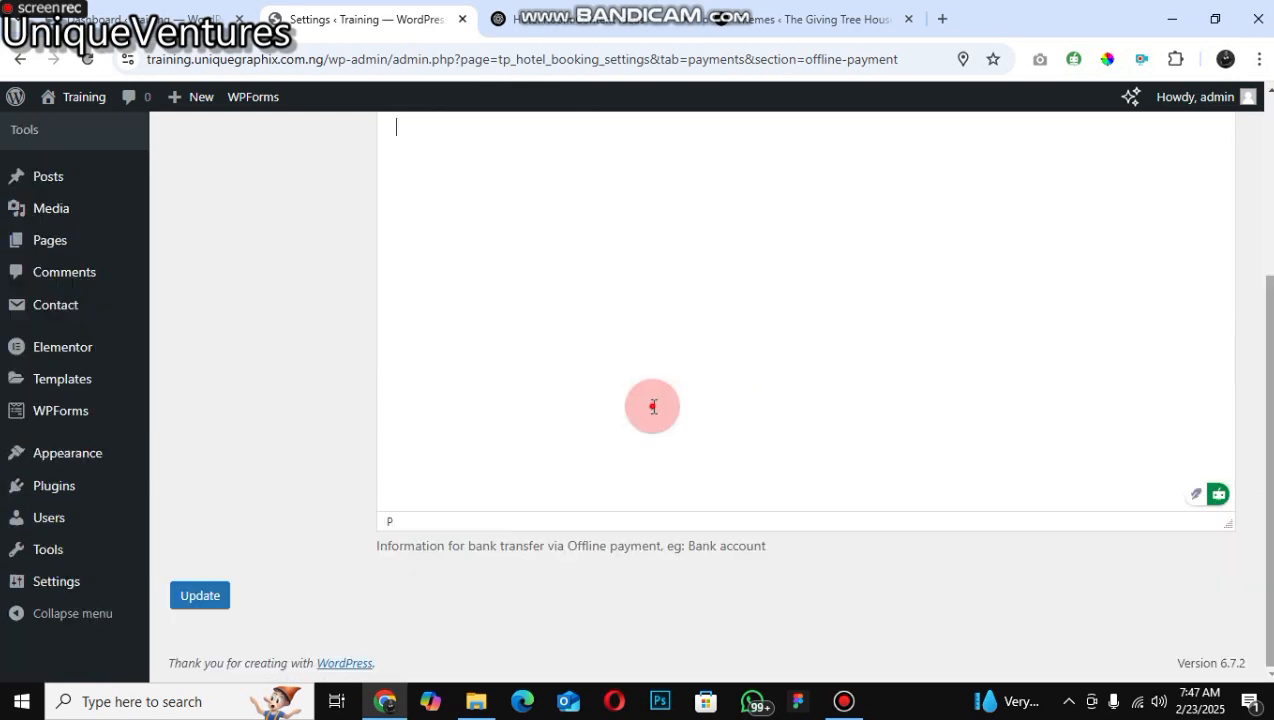
pyautogui.scroll(3, 653, 406)
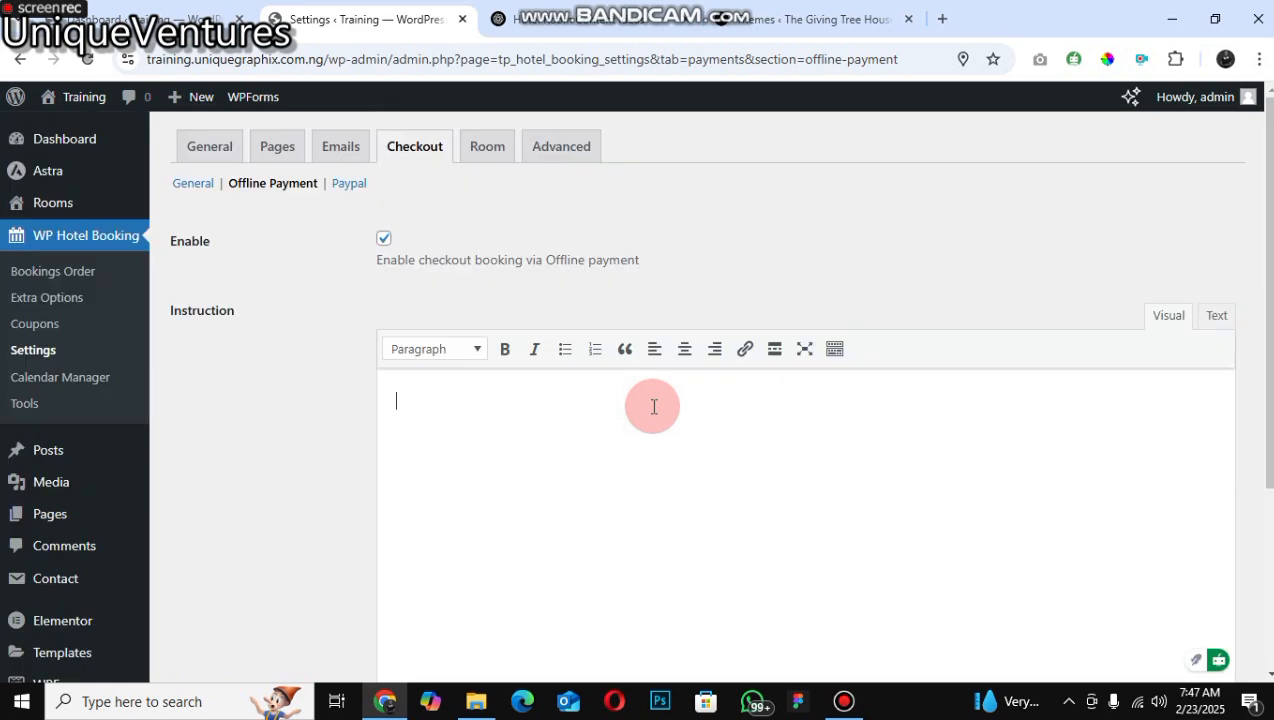
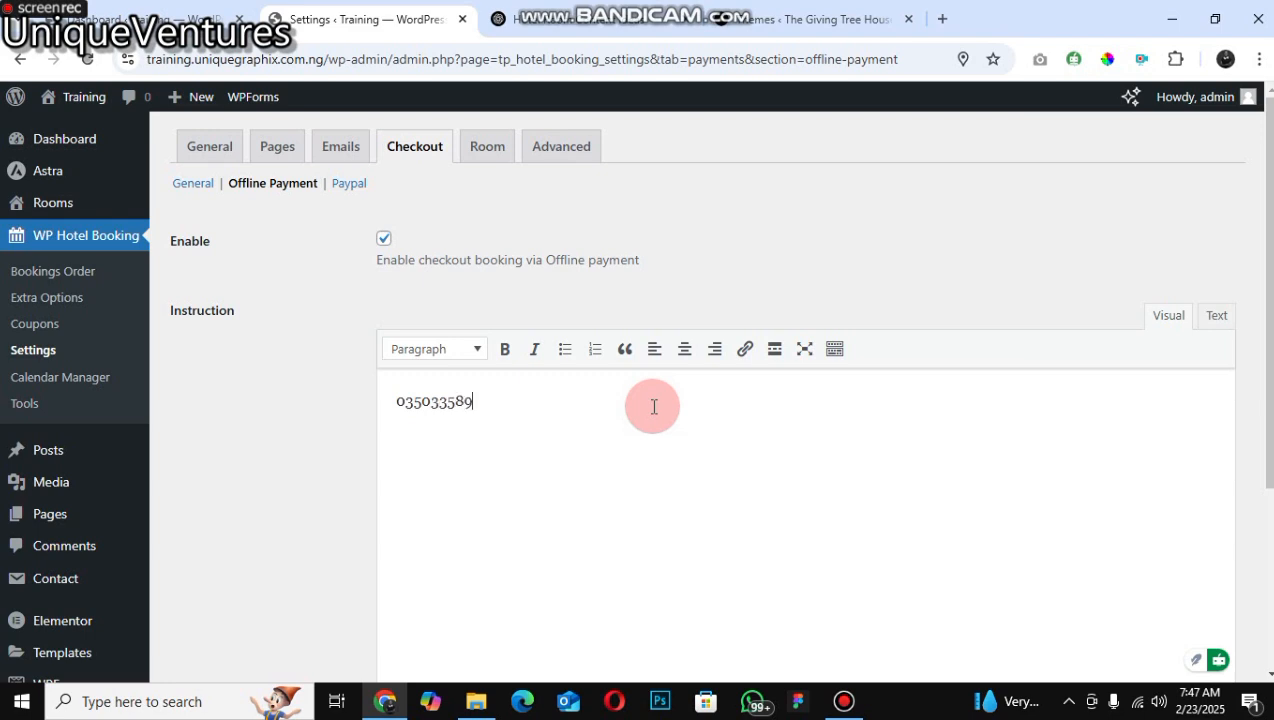
pyautogui.press('Return')
# Step: Add the account name UNIQUECENTIRES and the bank name MONEY BANK on separate lines of the instruction
pyautogui.write('UNIQUECE')
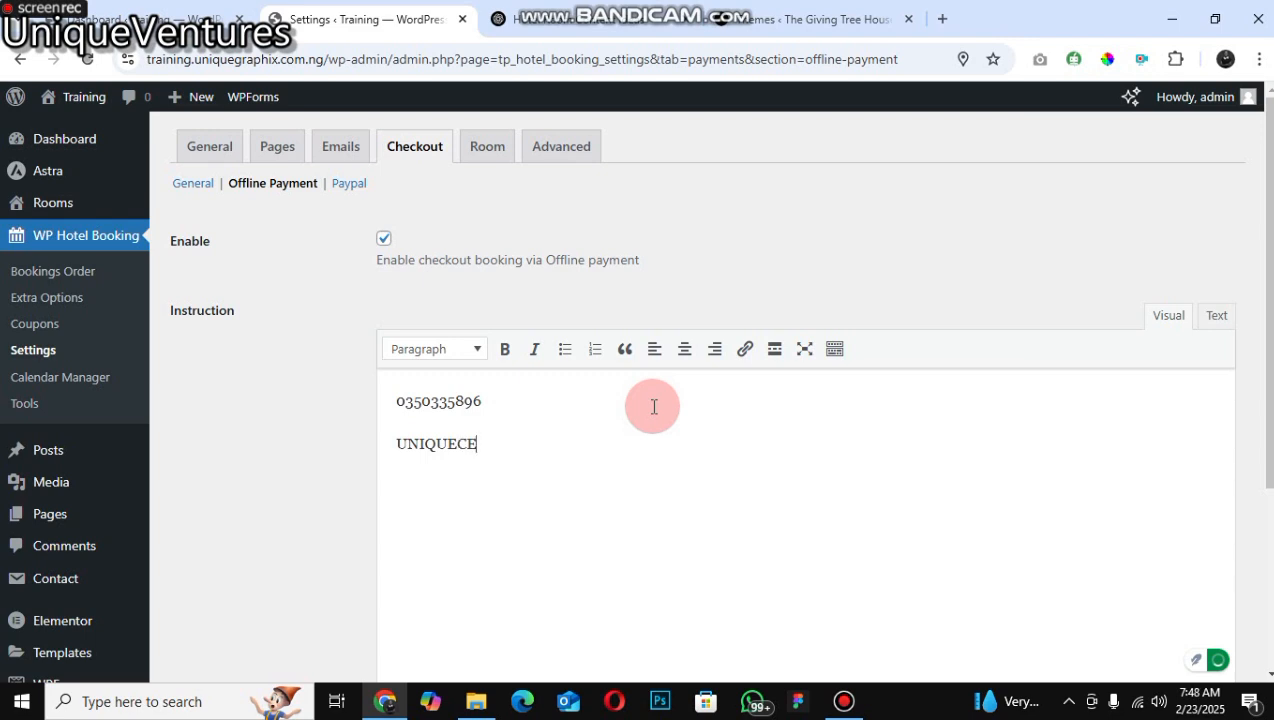
pyautogui.write('NTIRES')
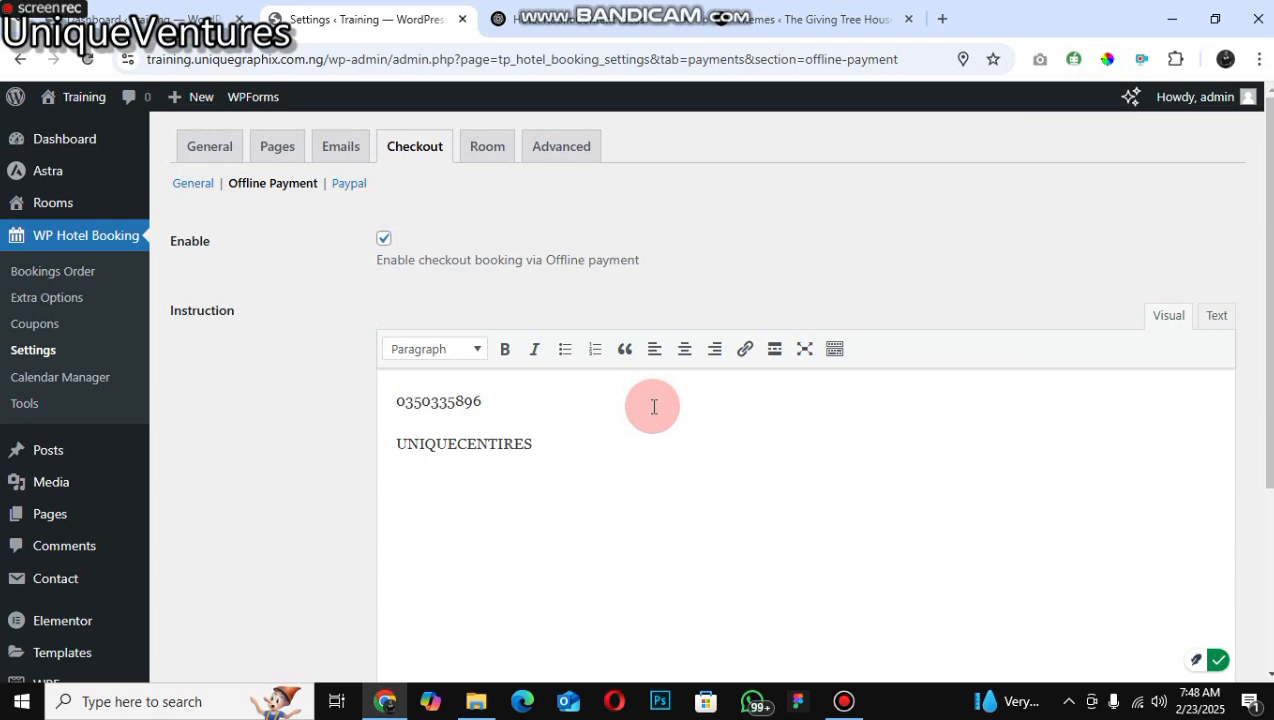
pyautogui.press('Return')
pyautogui.write('MONEY ')
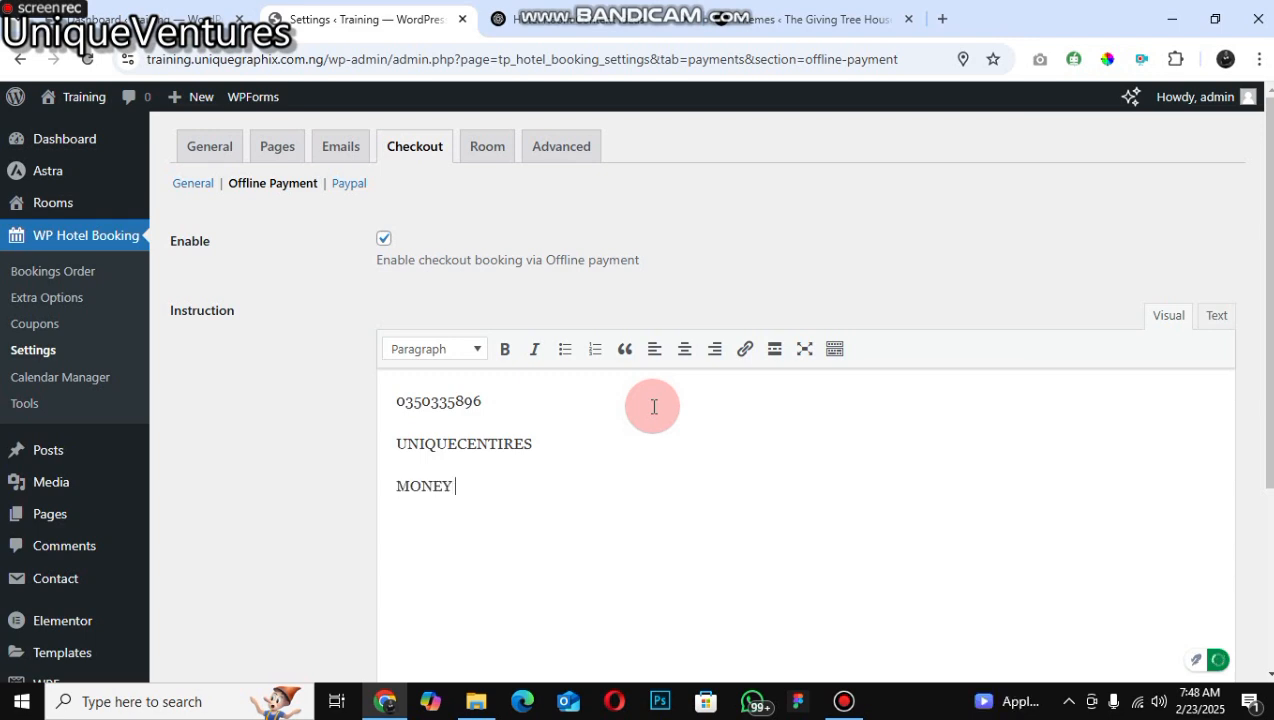
pyautogui.write('BANK')
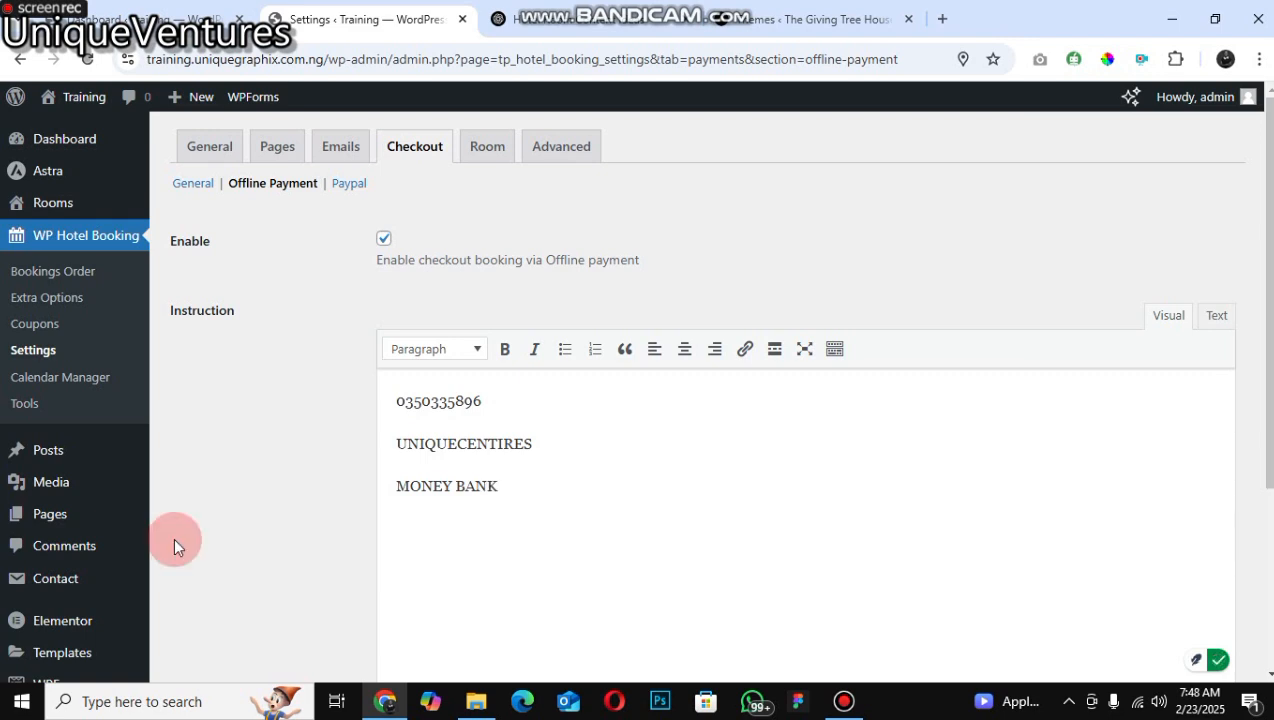
# Step: Save the Offline Payment settings
pyautogui.scroll(-2, 522, 416)
pyautogui.scroll(-1, 522, 416)
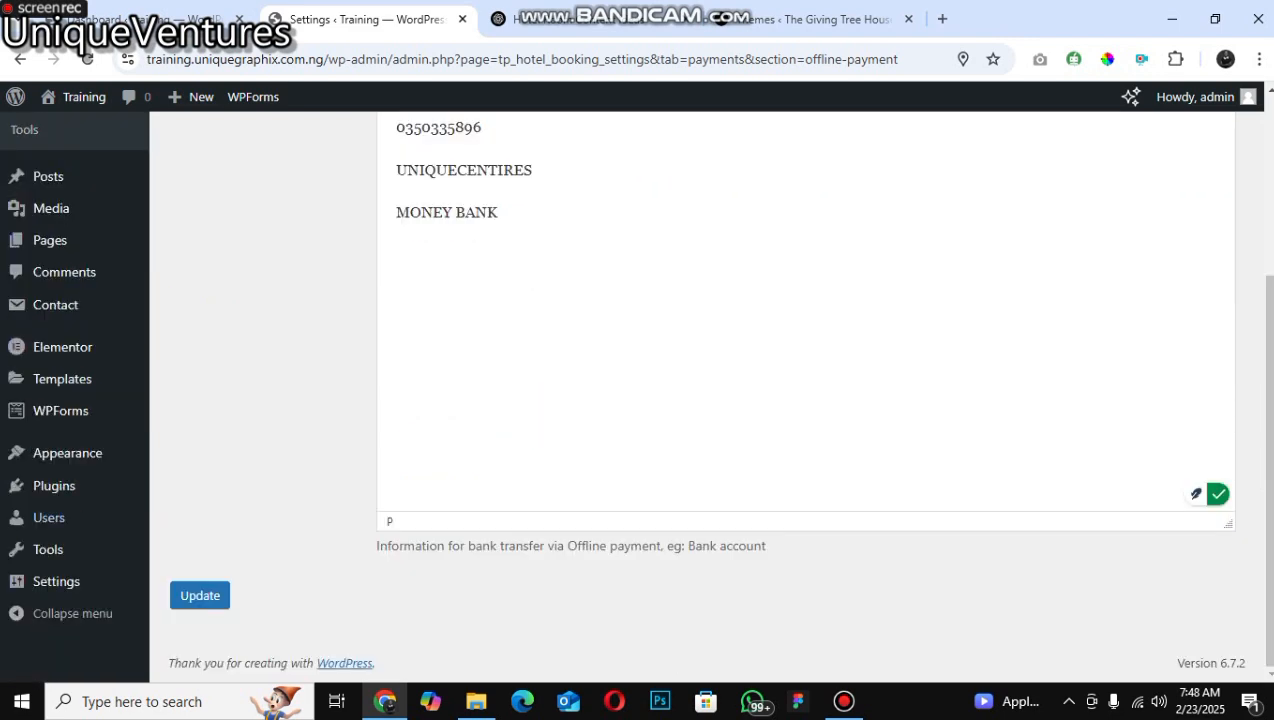
pyautogui.click(200, 596)
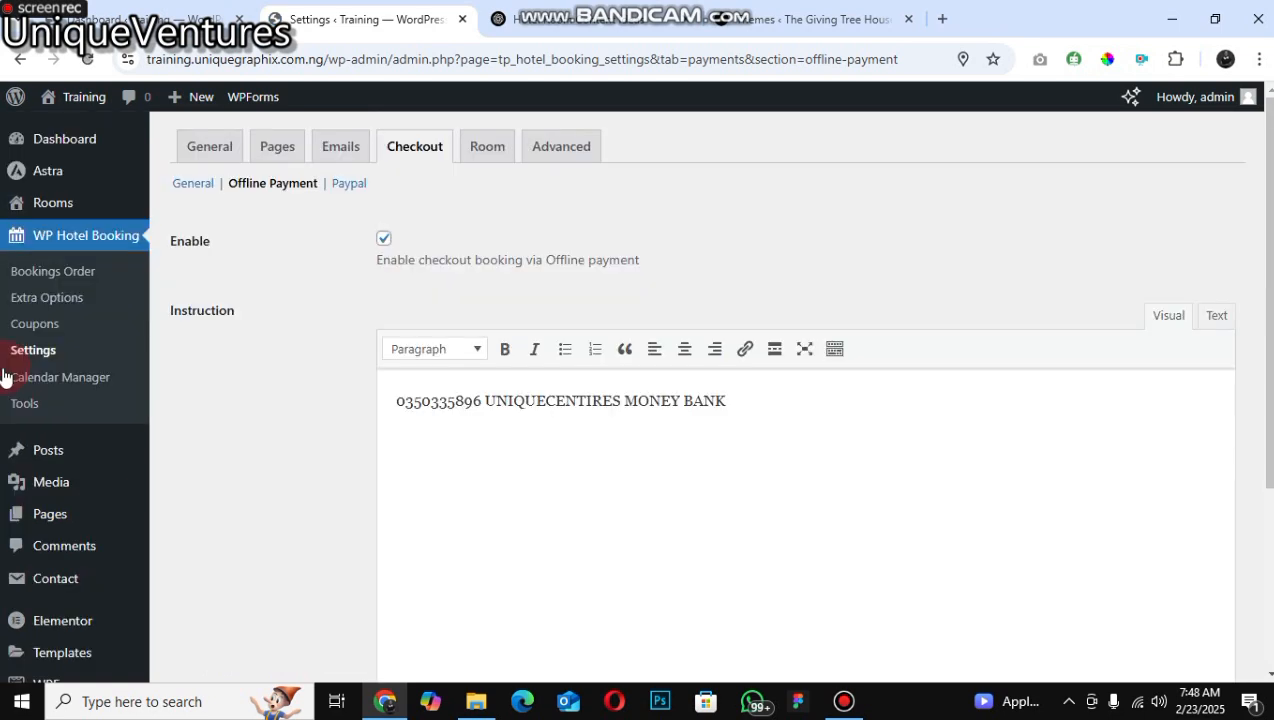
# Step: Open the Hotel Checkout page from the list of pages to view it on the site
pyautogui.click(280, 153)
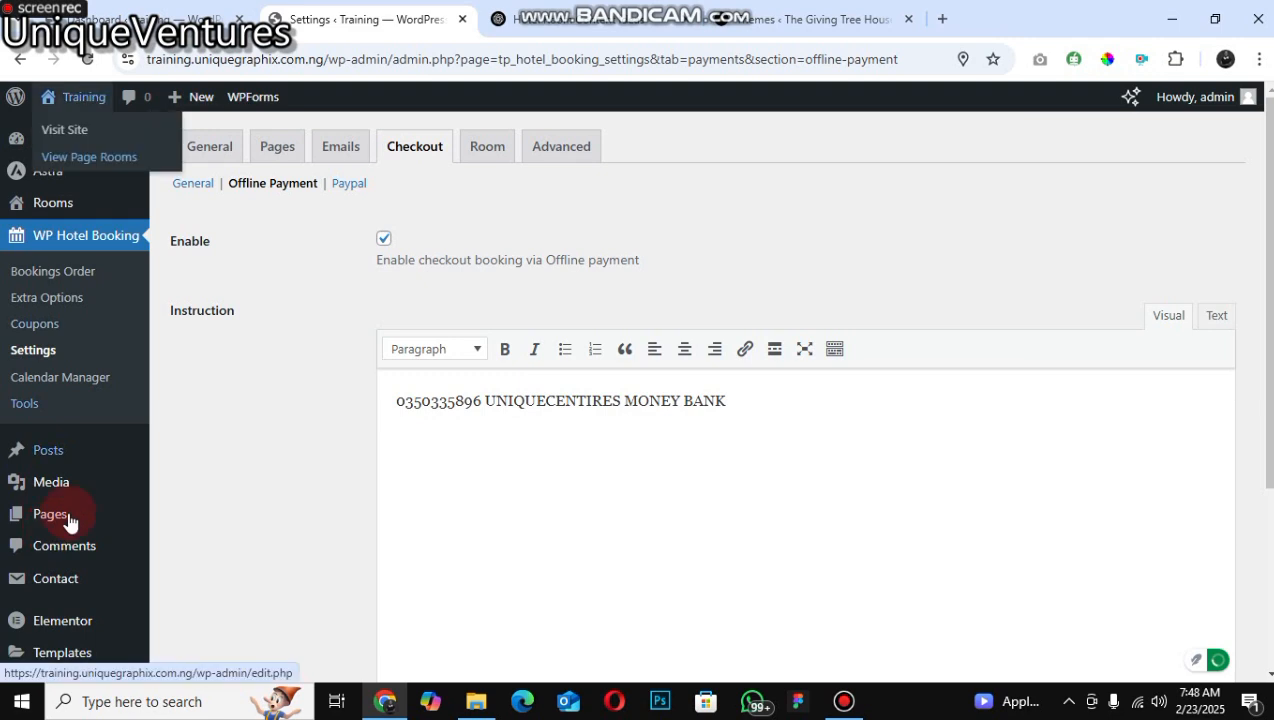
pyautogui.moveTo(69, 520)
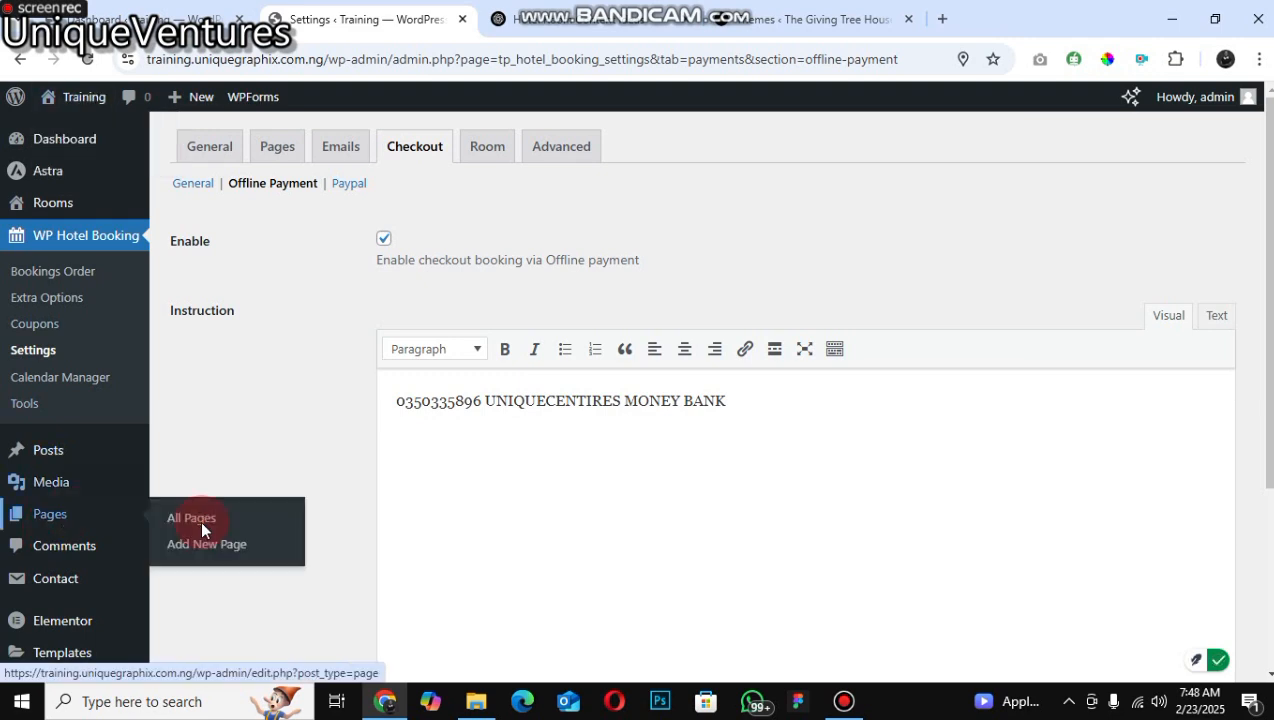
pyautogui.click(198, 519)
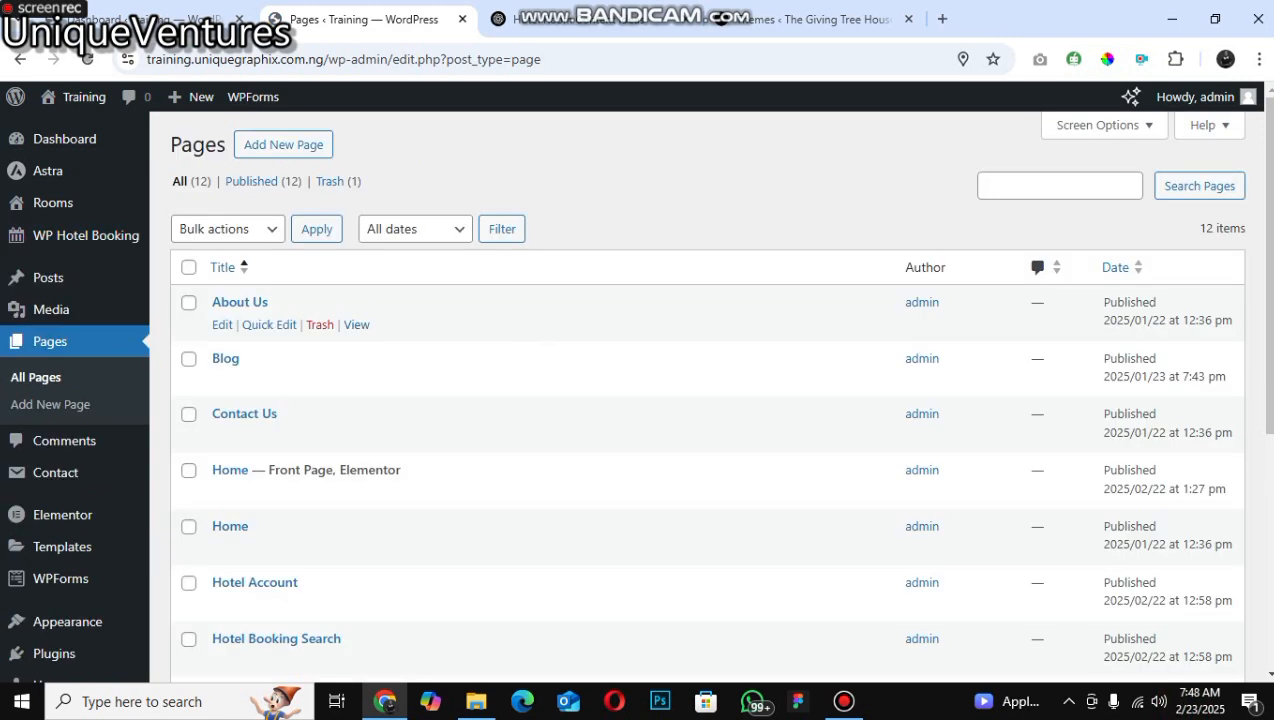
pyautogui.click(347, 461)
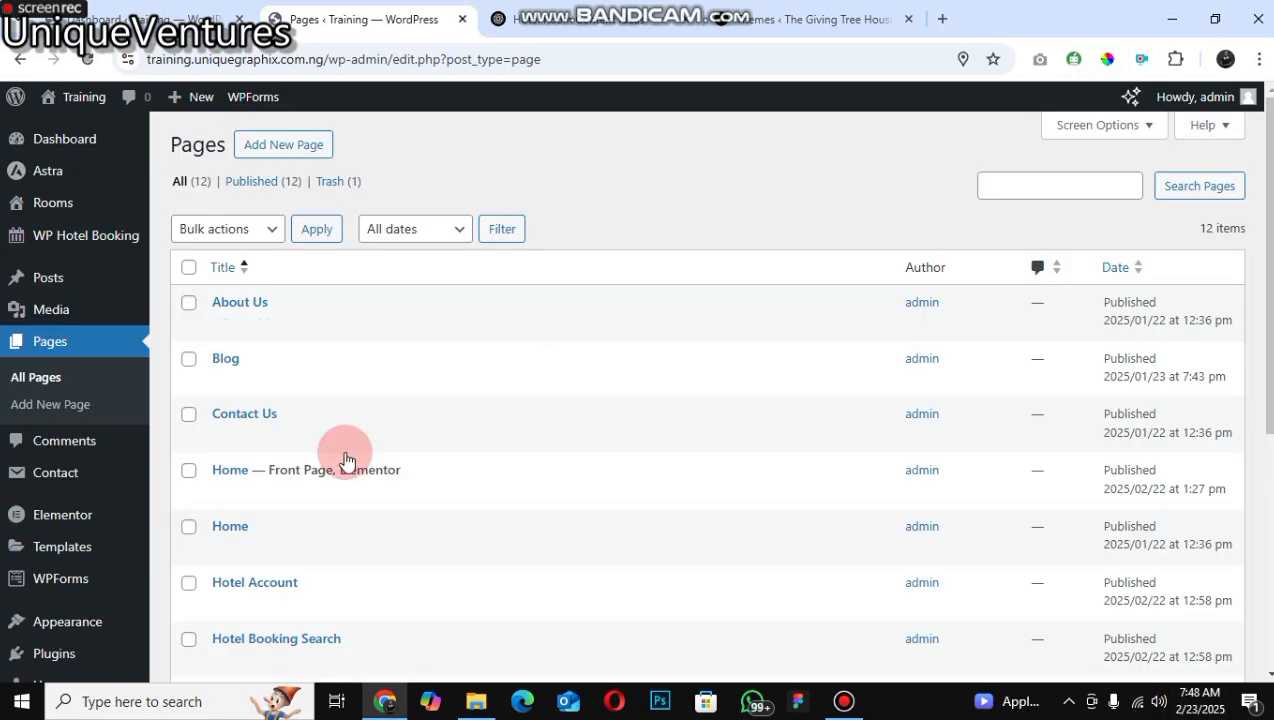
pyautogui.scroll(-2, 300, 480)
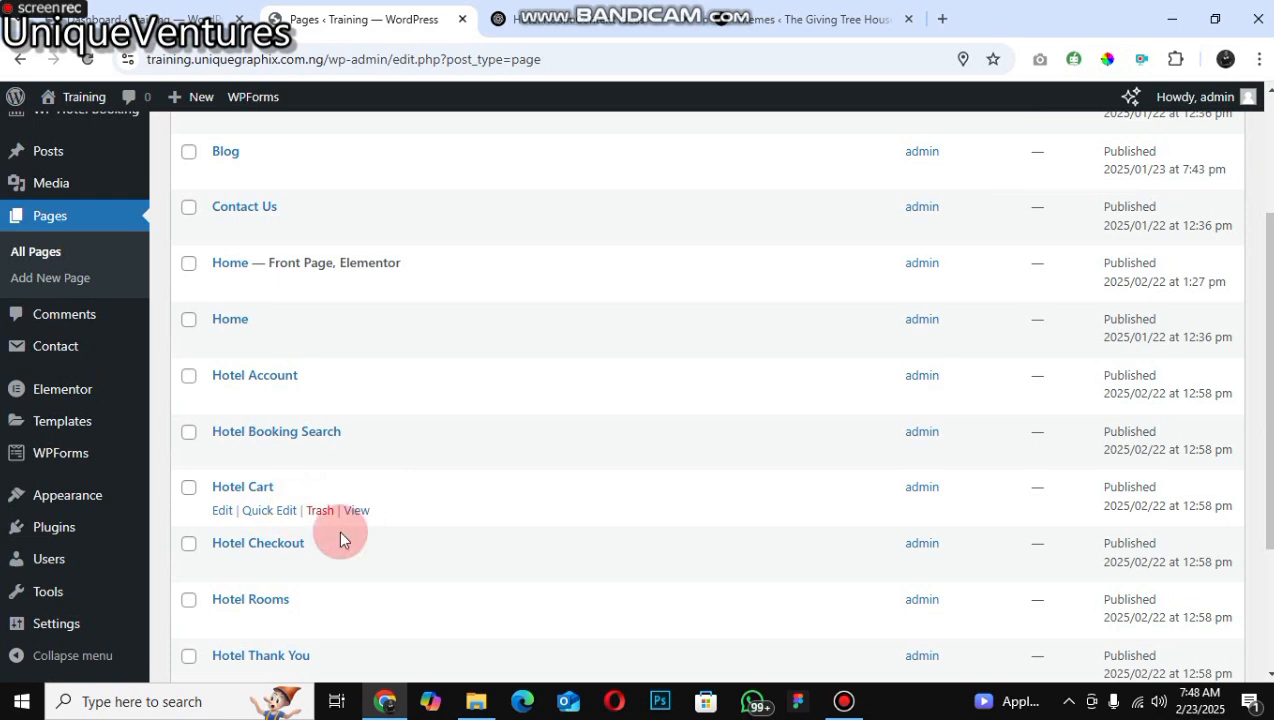
pyautogui.click(356, 566)
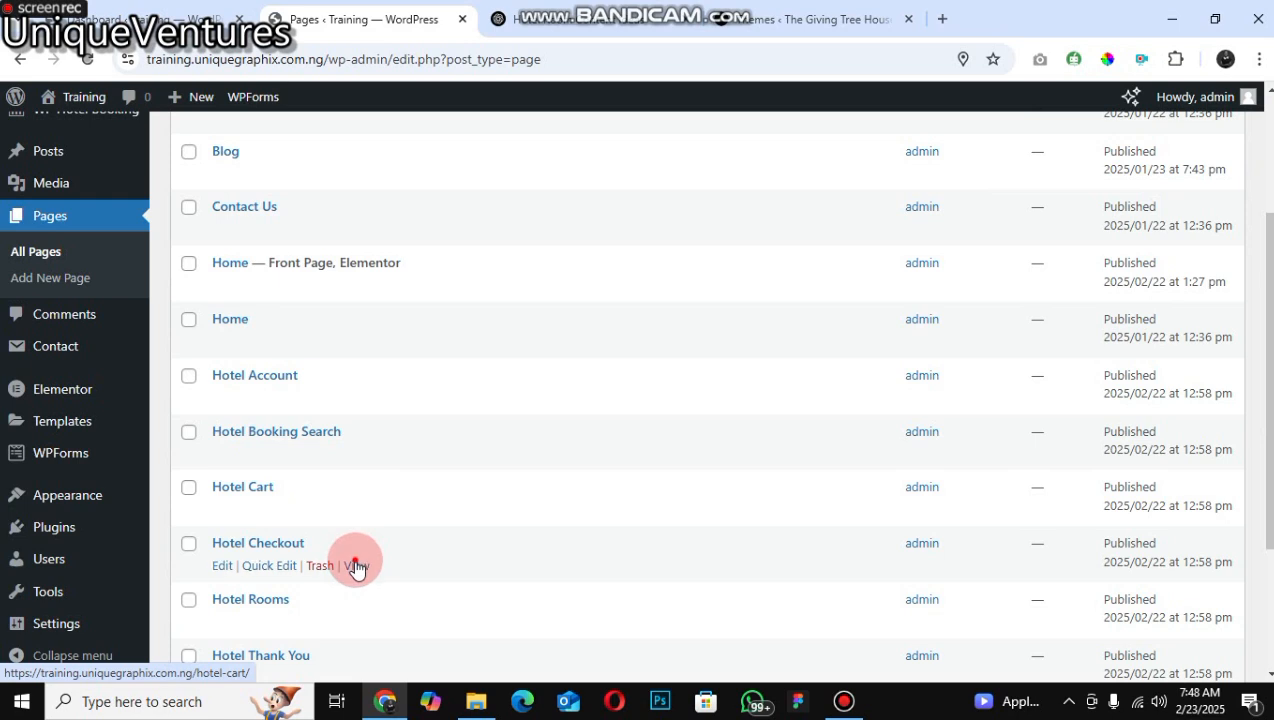
pyautogui.click(356, 565)
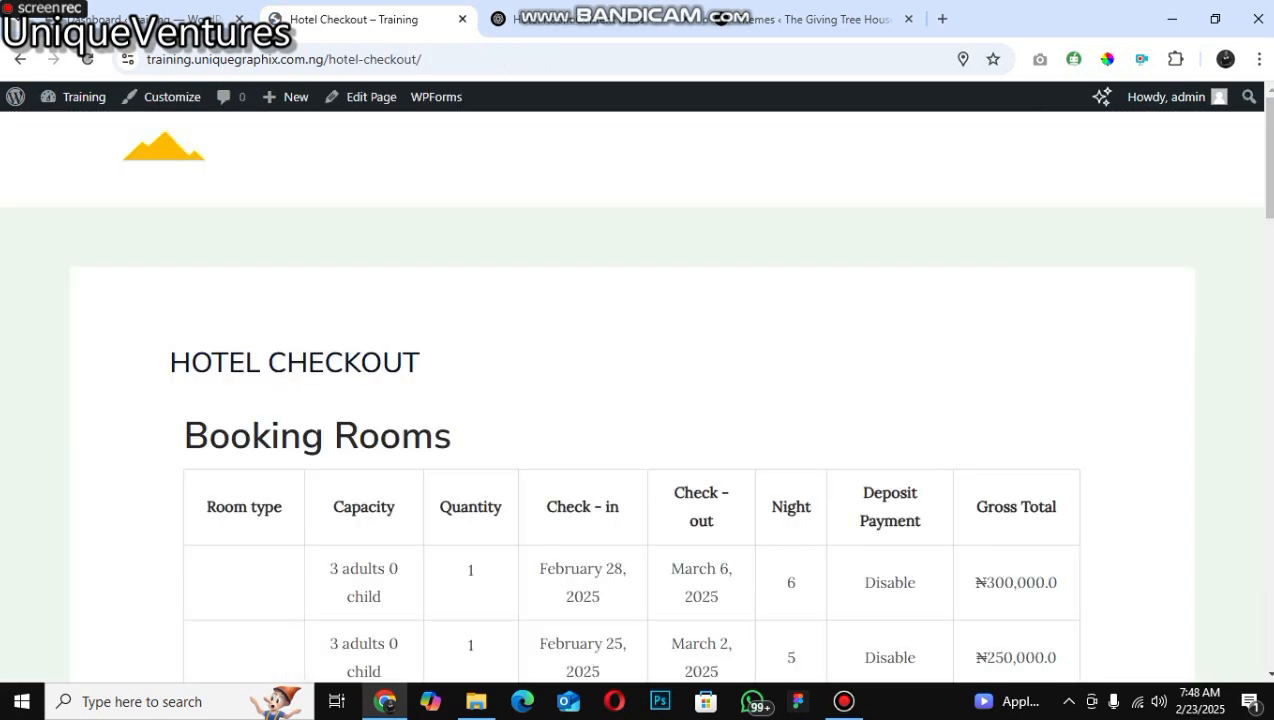
# Step: Set the customer title to Mr. and fill in the remaining customer details from the saved address
pyautogui.scroll(-10, 637, 400)
pyautogui.scroll(-10, 415, 268)
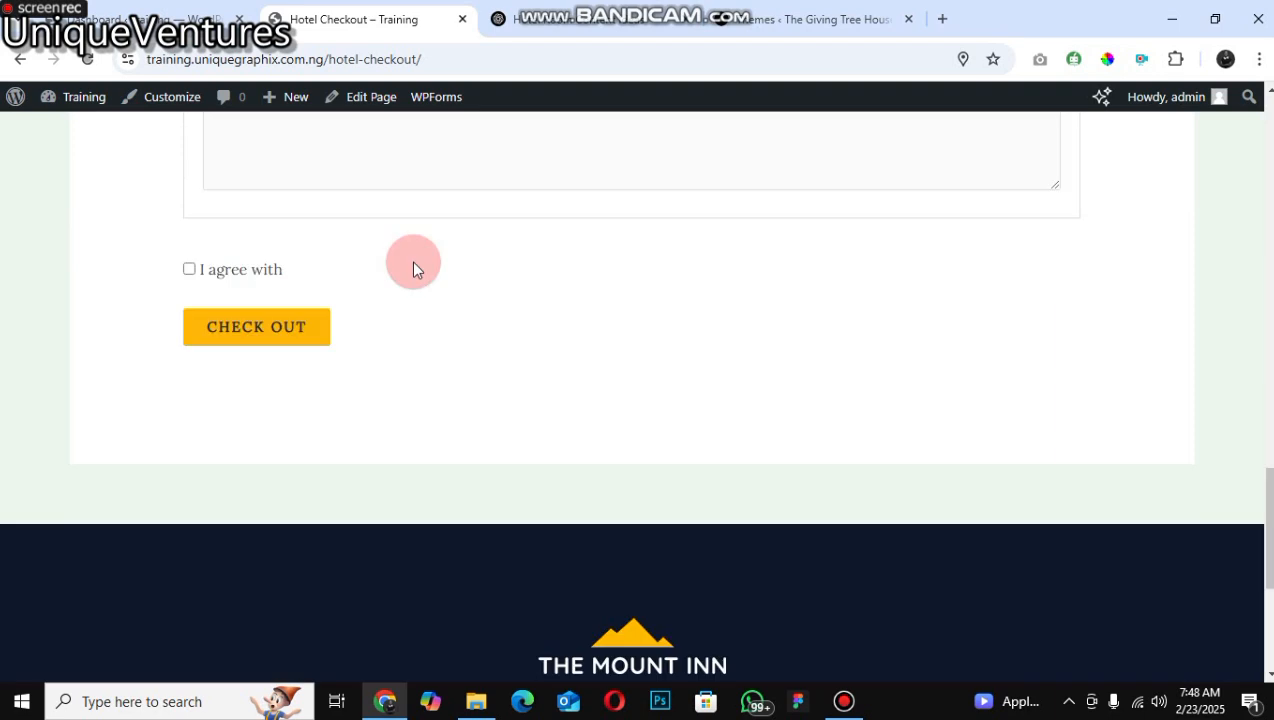
pyautogui.scroll(2, 320, 190)
pyautogui.scroll(1, 228, 578)
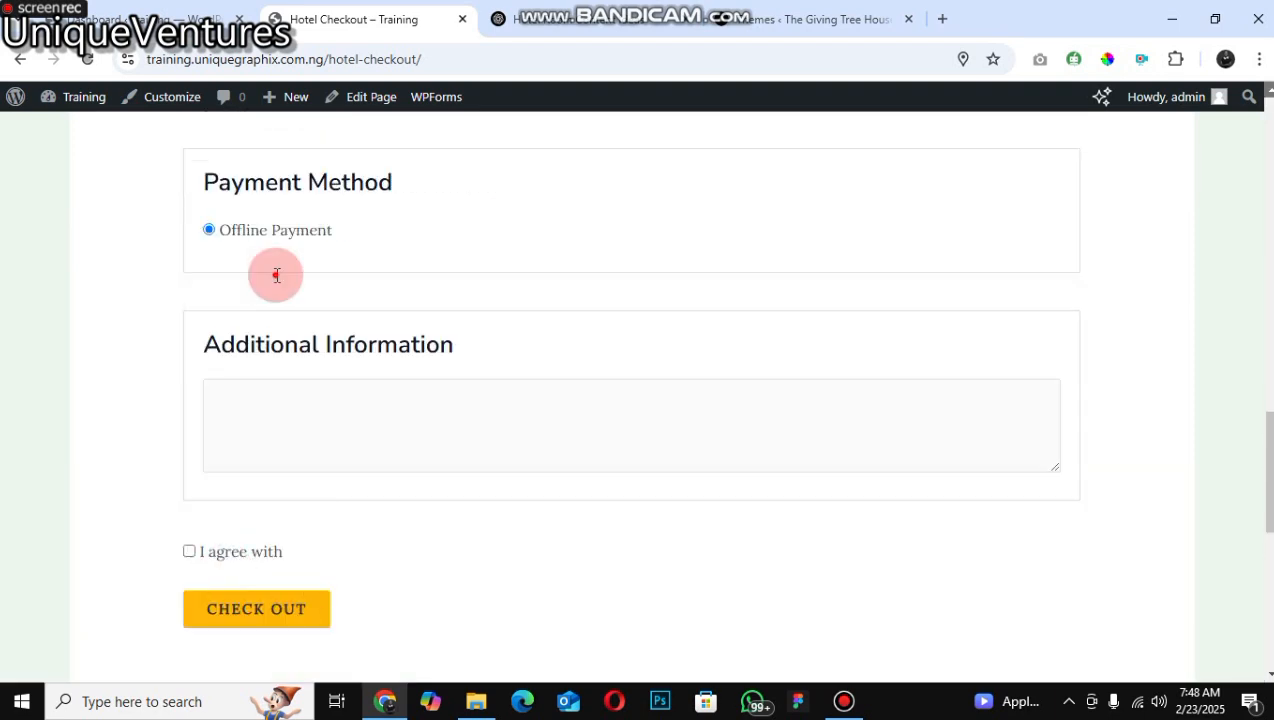
pyautogui.click(271, 196)
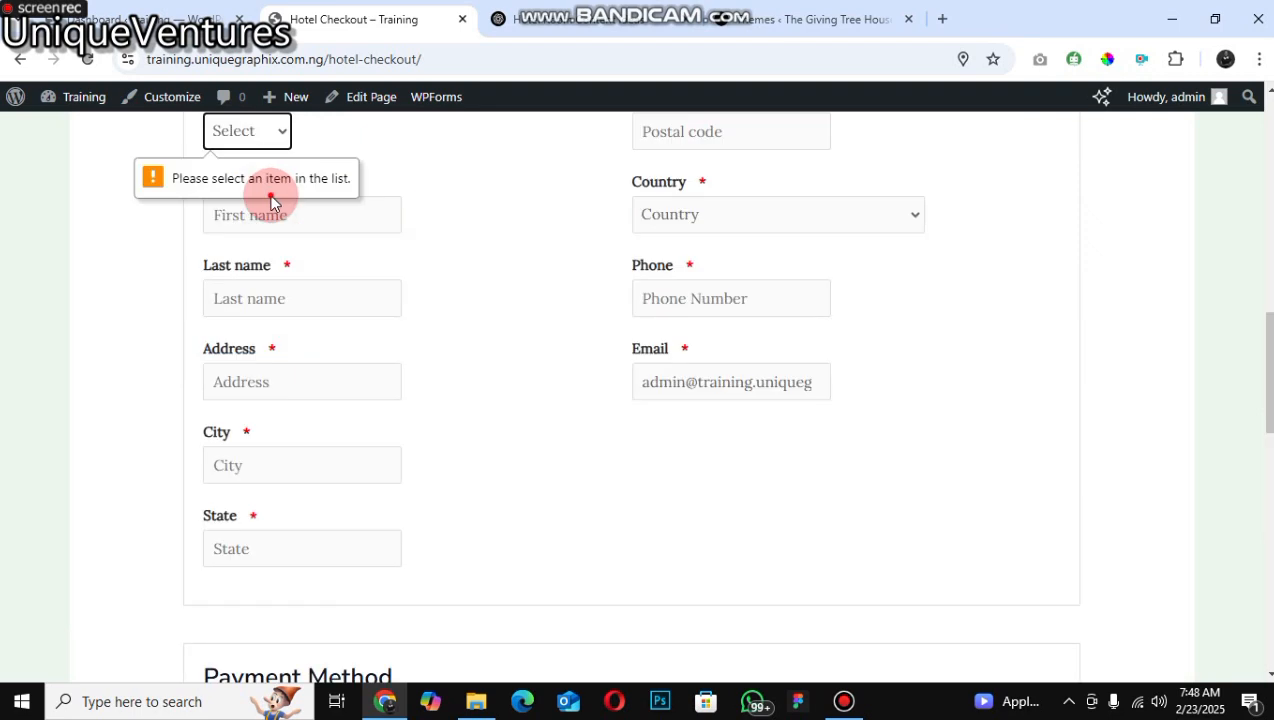
pyautogui.click(250, 133)
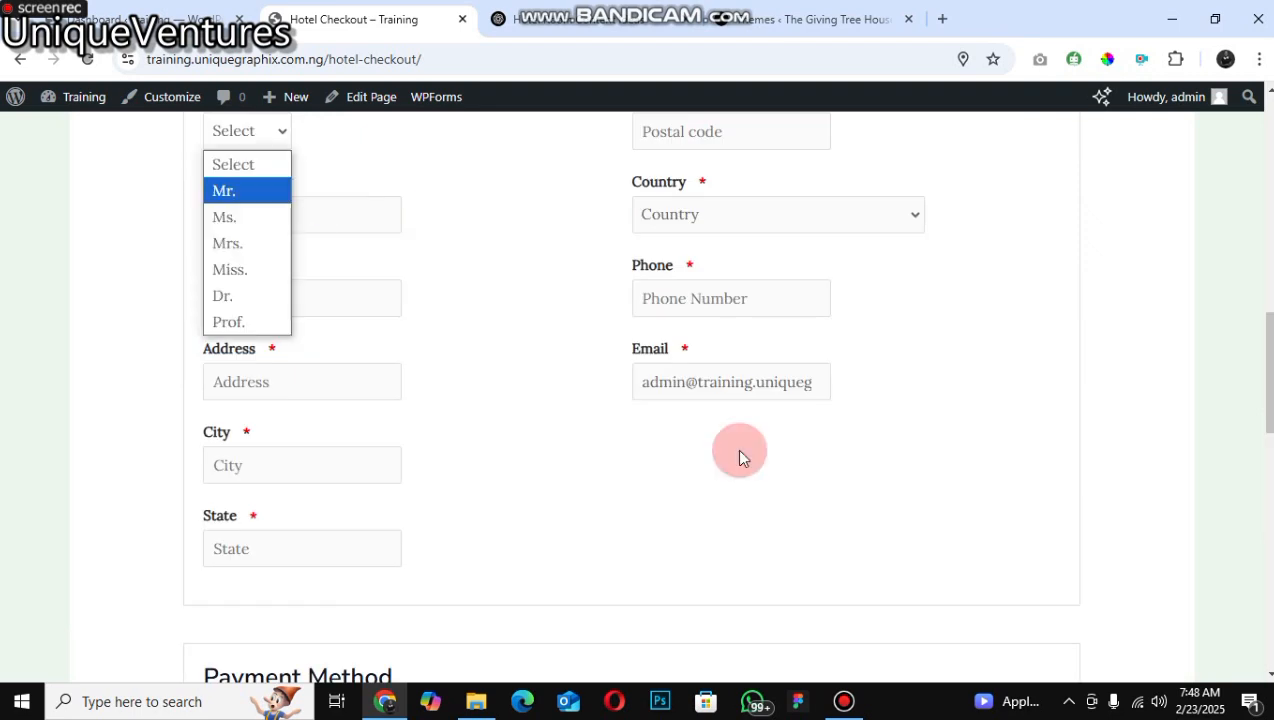
pyautogui.press('Return')
pyautogui.press('Tab')
pyautogui.press('Down')
pyautogui.press('Return')
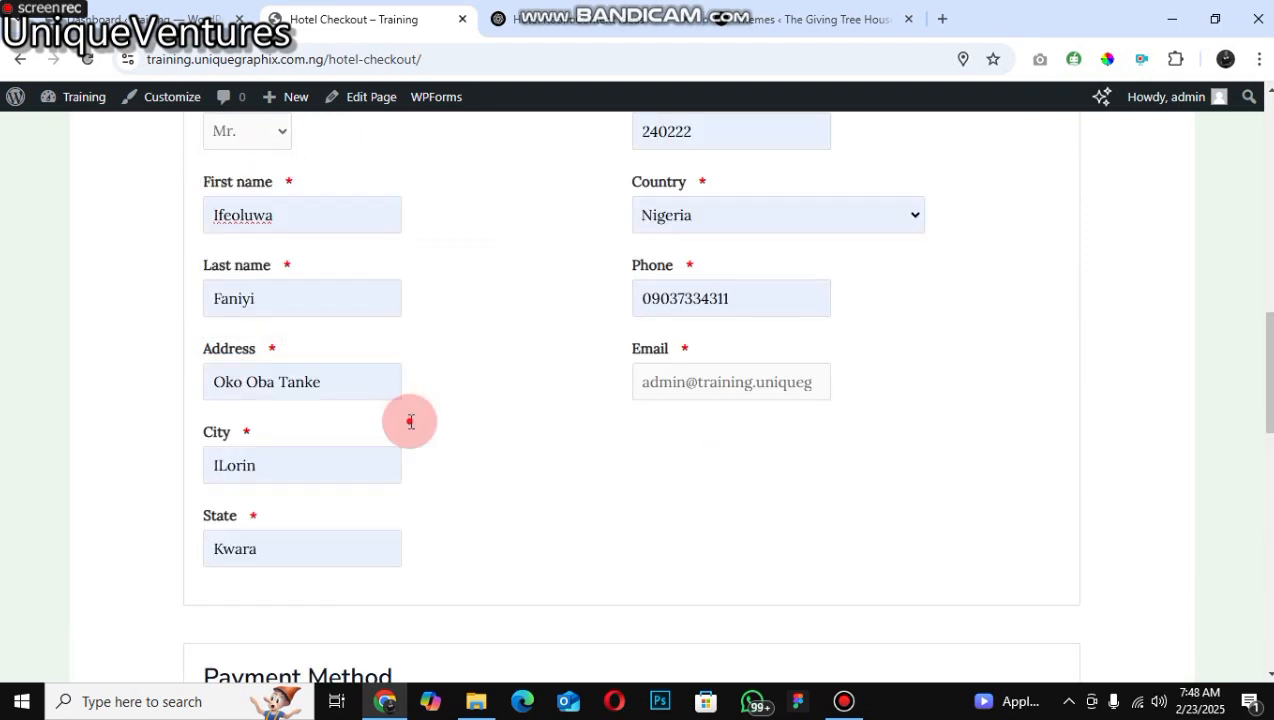
# Step: Submit the checkout using Offline Payment
pyautogui.scroll(-5, 872, 208)
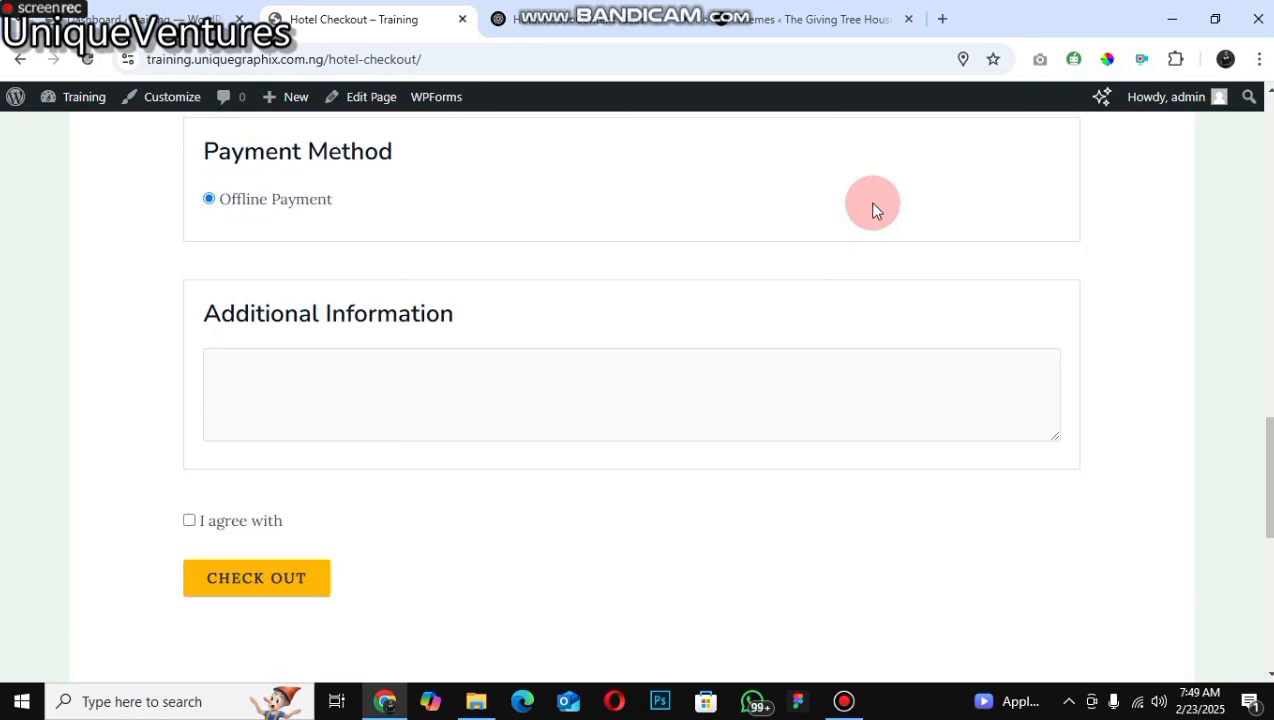
pyautogui.press('Return')
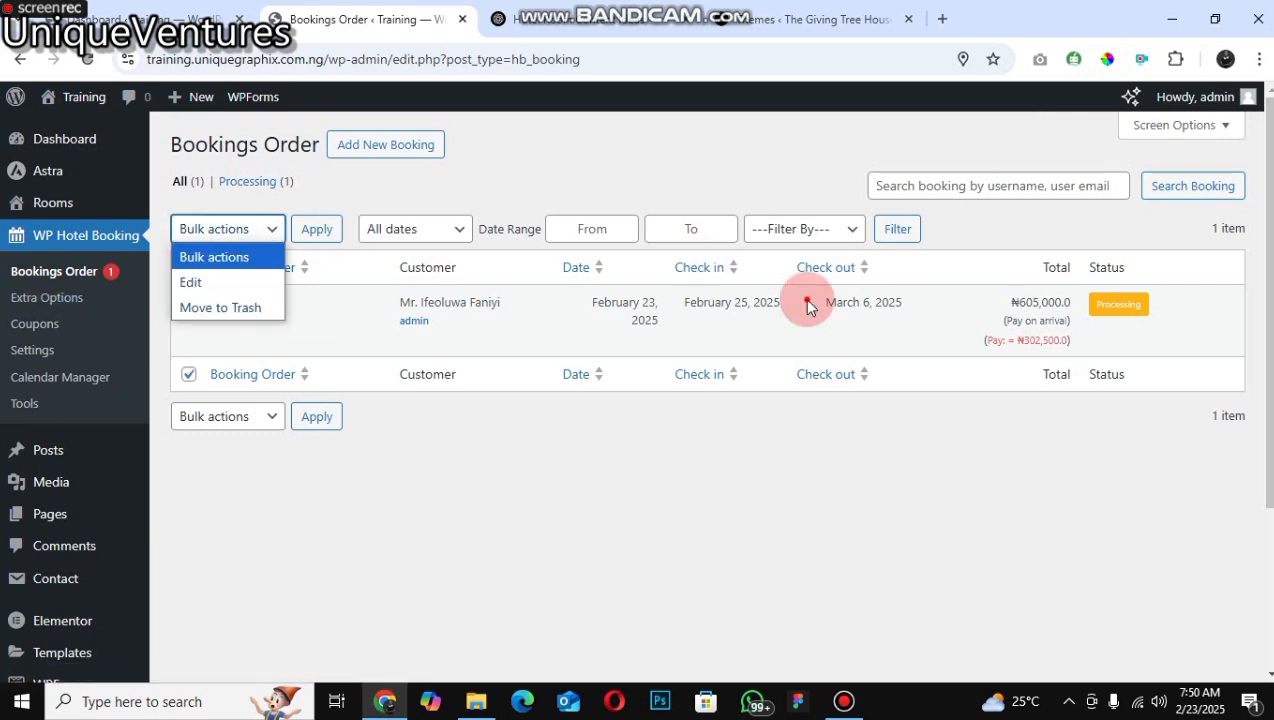
# Step: Examine the filter options of the Bookings Order list for the new booking
pyautogui.click(804, 229)
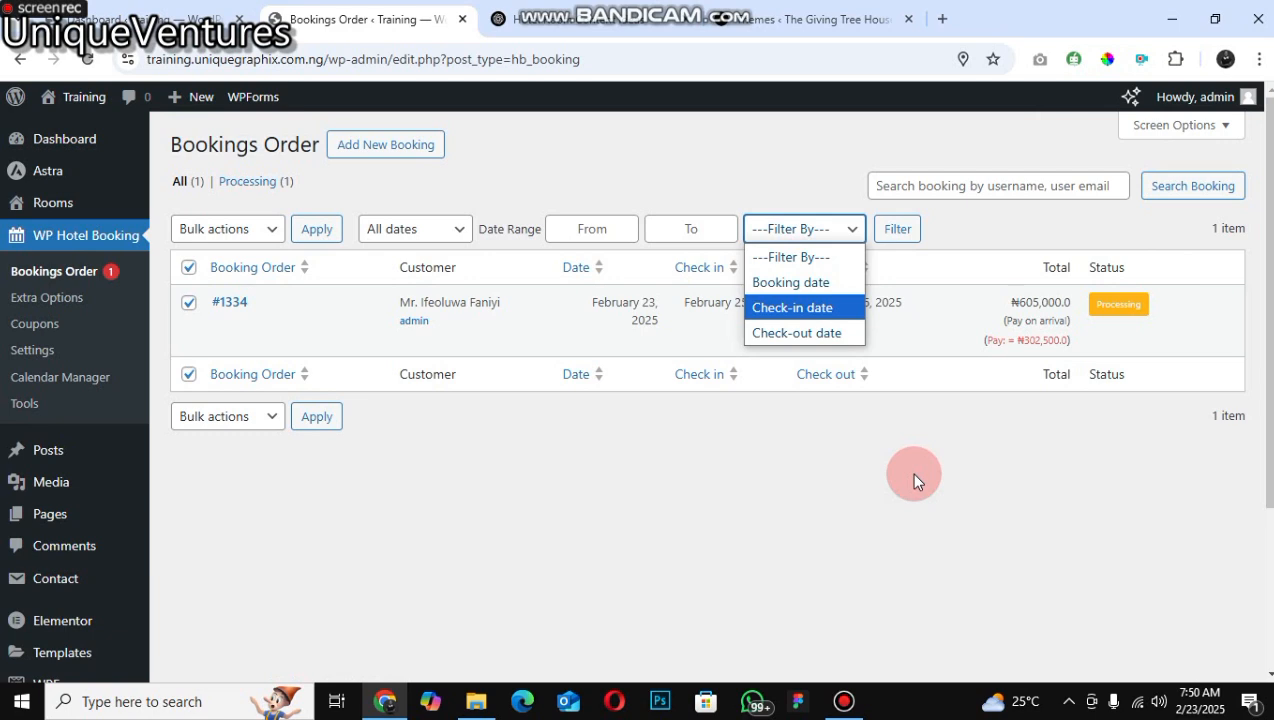
pyautogui.click(299, 266)
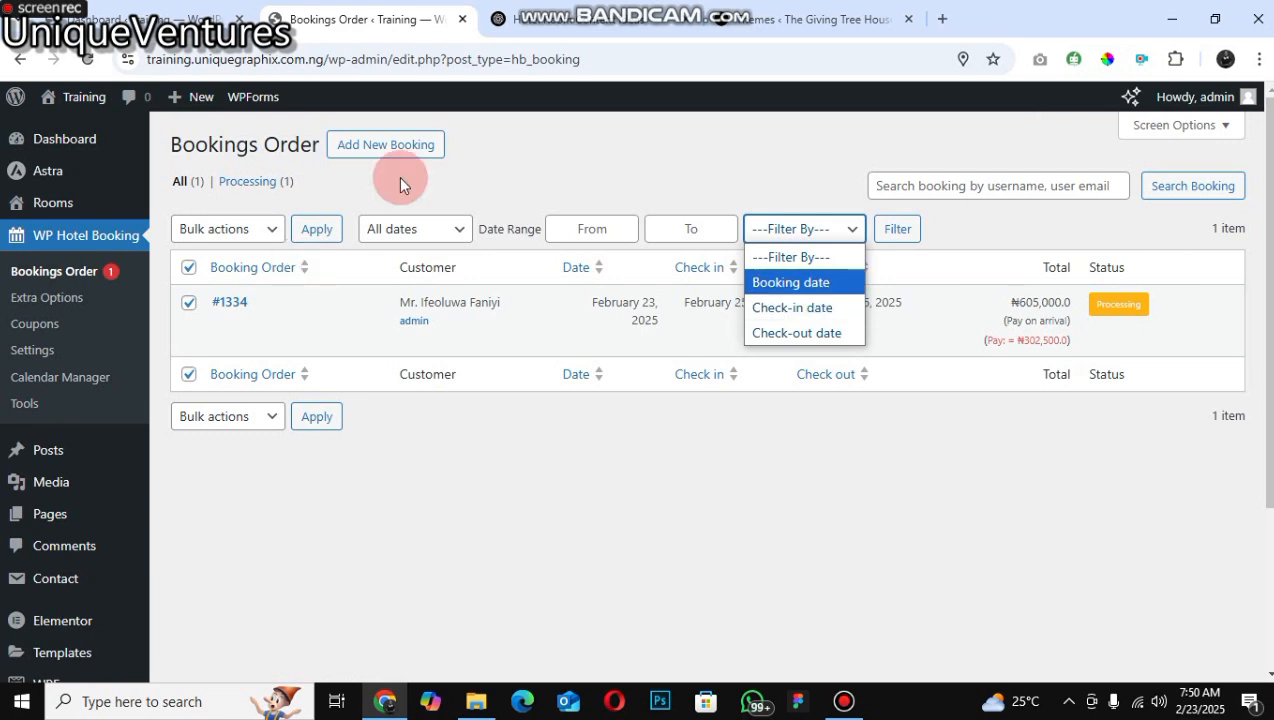
pyautogui.click(678, 357)
pyautogui.click(428, 265)
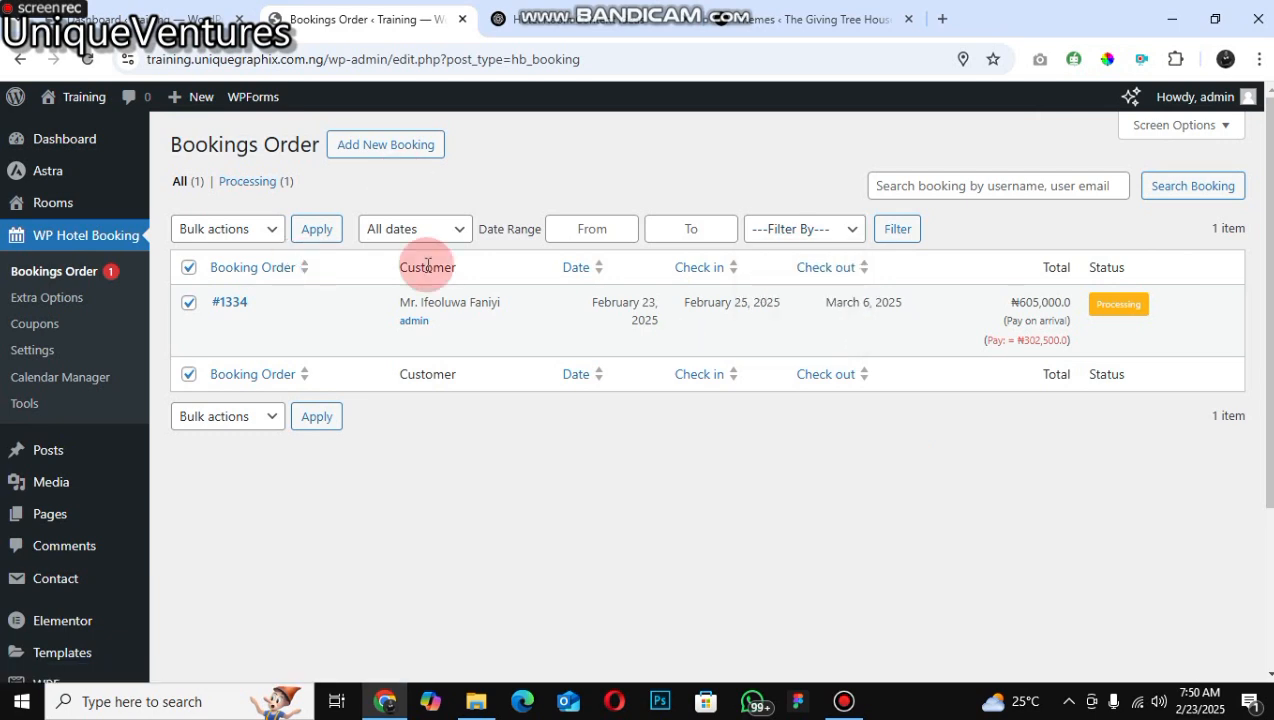